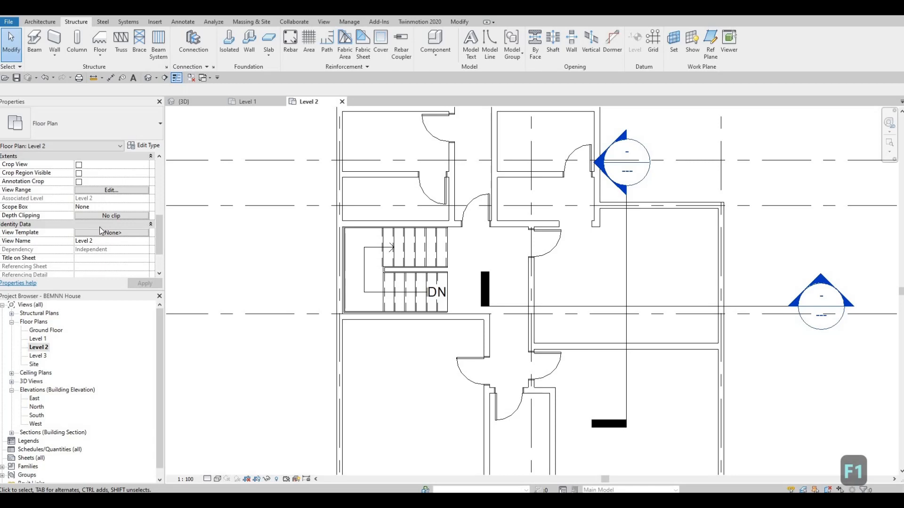
Set the Level 2 floor plan's underlay base level to Level 1.
scroll(99, 233, "up", 5)
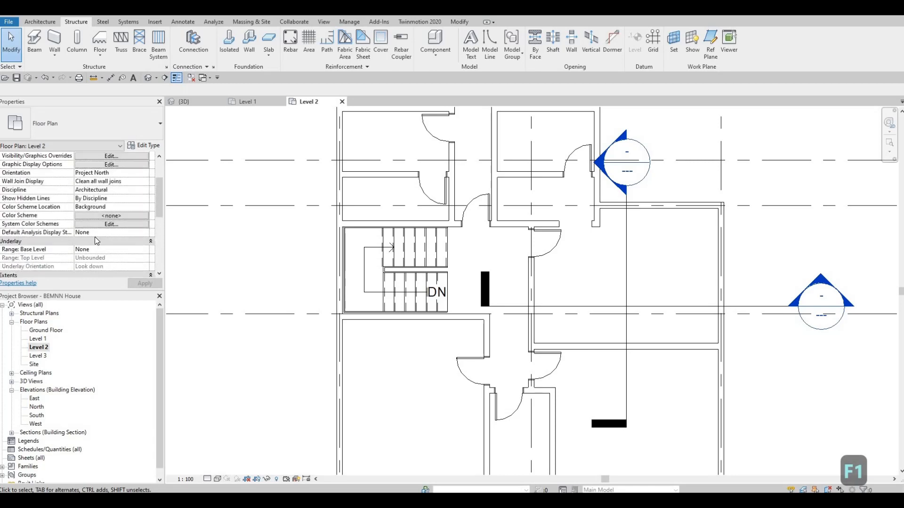
scroll(95, 236, "down", 1)
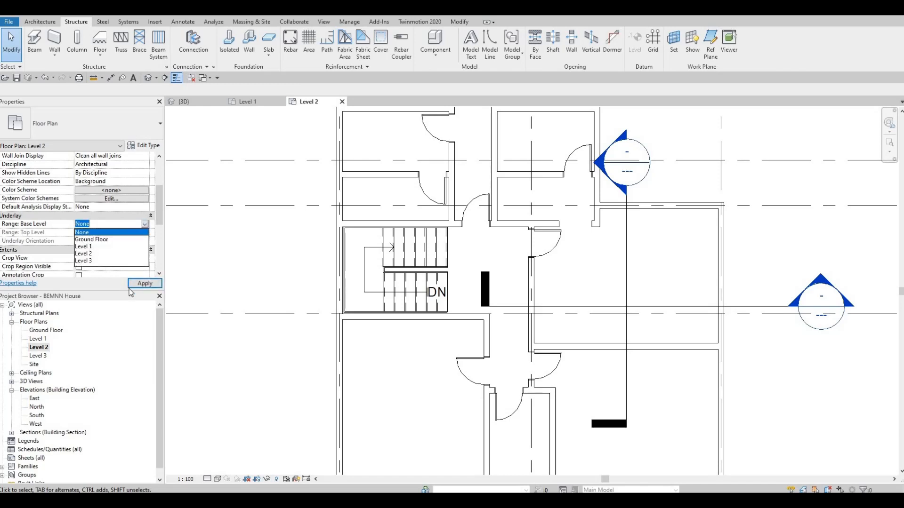
key("Down")
key("Down")
key("Return")
left_click(138, 284)
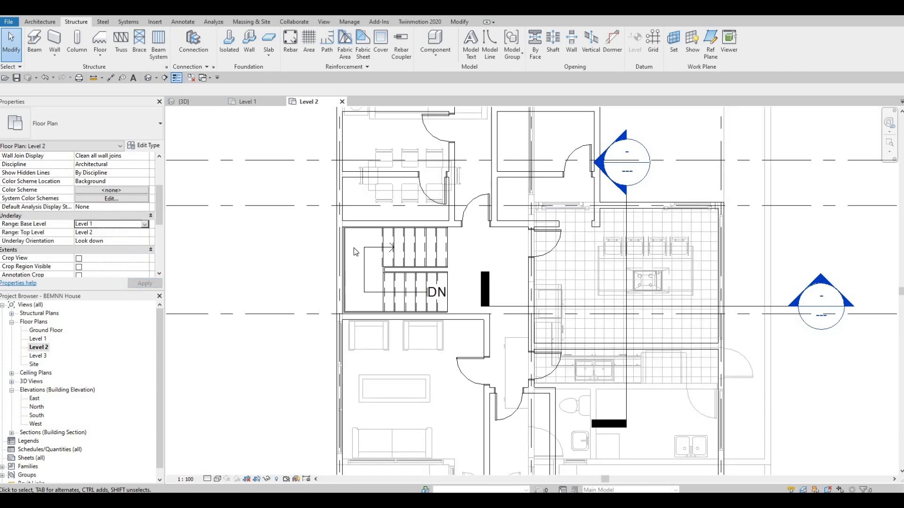
Create a similar M_Toilet-Domestic-2D from the Level 1 underlay toilet and place it against the east wall of the small southern bathroom.
scroll(306, 134, "down", 4)
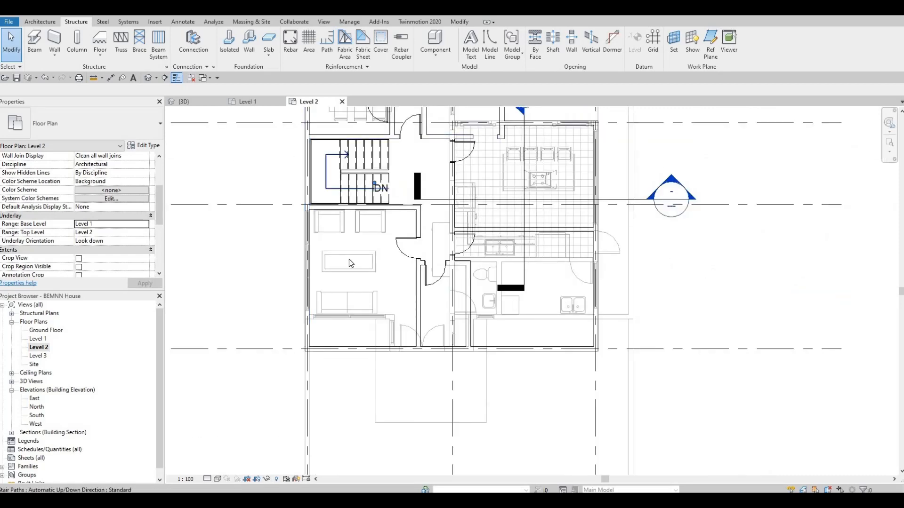
scroll(349, 260, "up", 3)
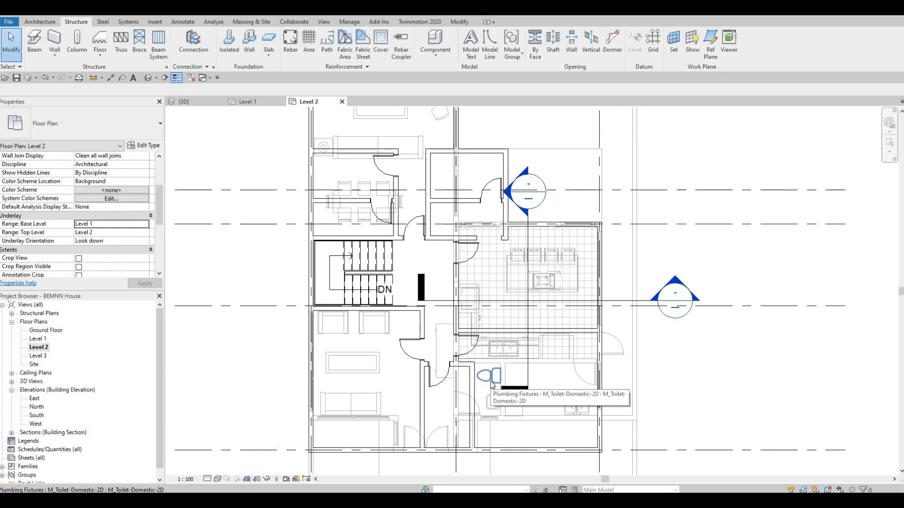
left_click(491, 383)
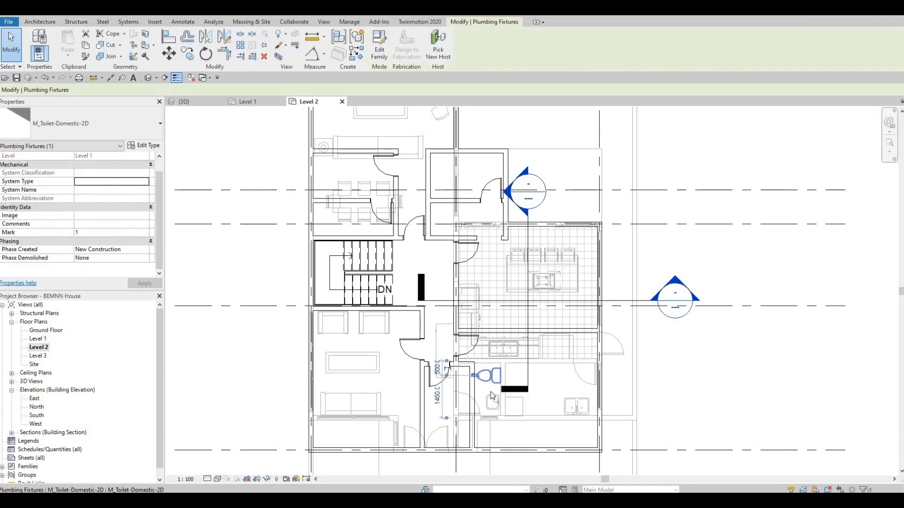
key("c")
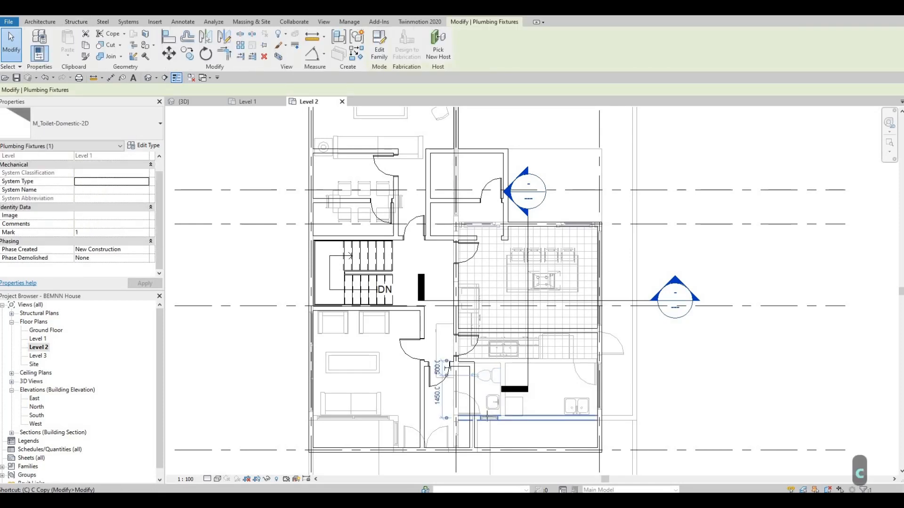
key("s")
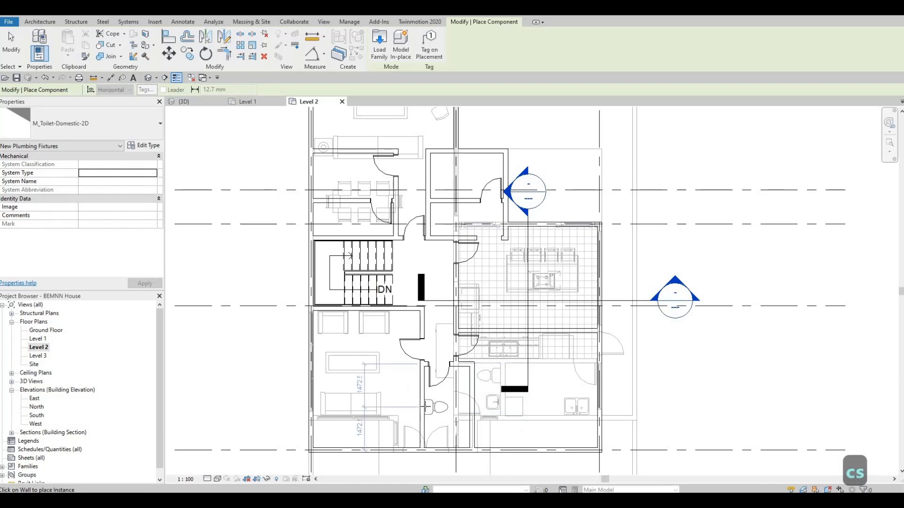
scroll(426, 405, "up", 1)
scroll(426, 406, "up", 1)
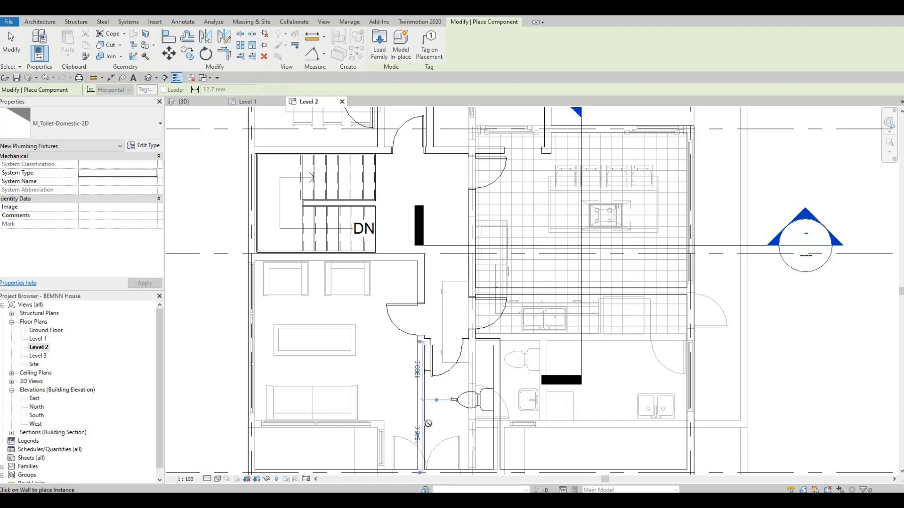
Place toilets on the north walls of the two upper bathrooms, about 1200 mm from the west and east outer walls respectively.
middle_click_drag(301, 121, 307, 270)
scroll(309, 264, "up", 1)
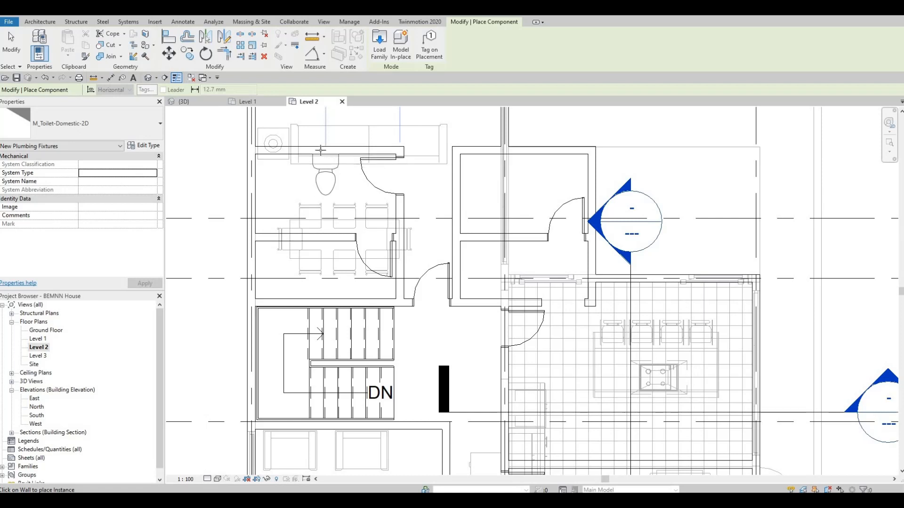
left_click(391, 212)
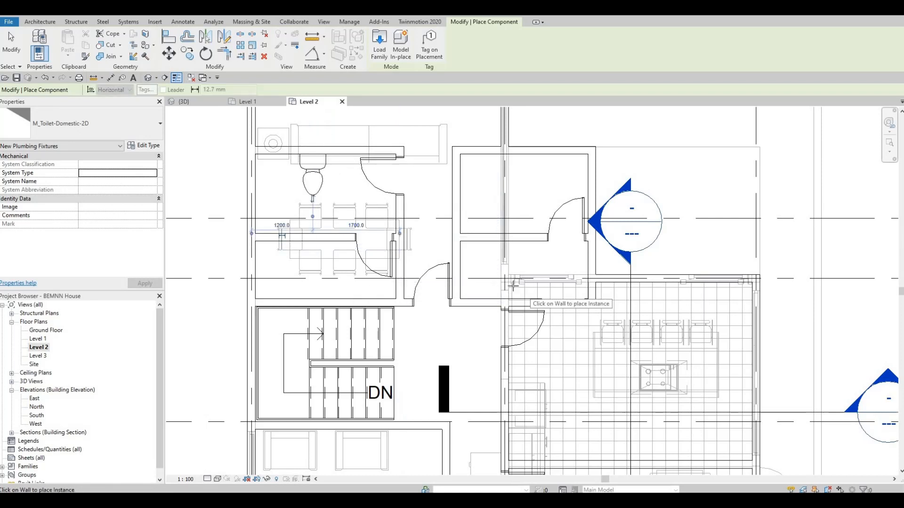
left_click(532, 156)
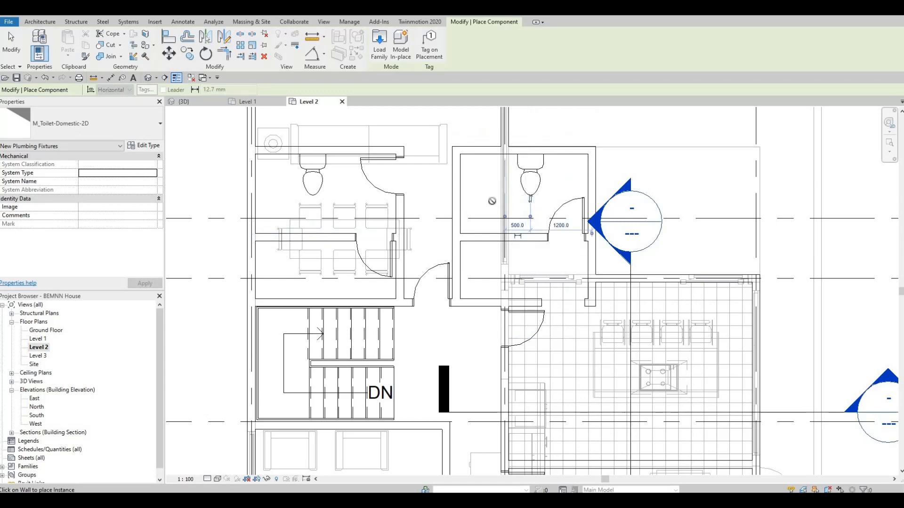
scroll(492, 201, "down", 1)
scroll(493, 206, "down", 1)
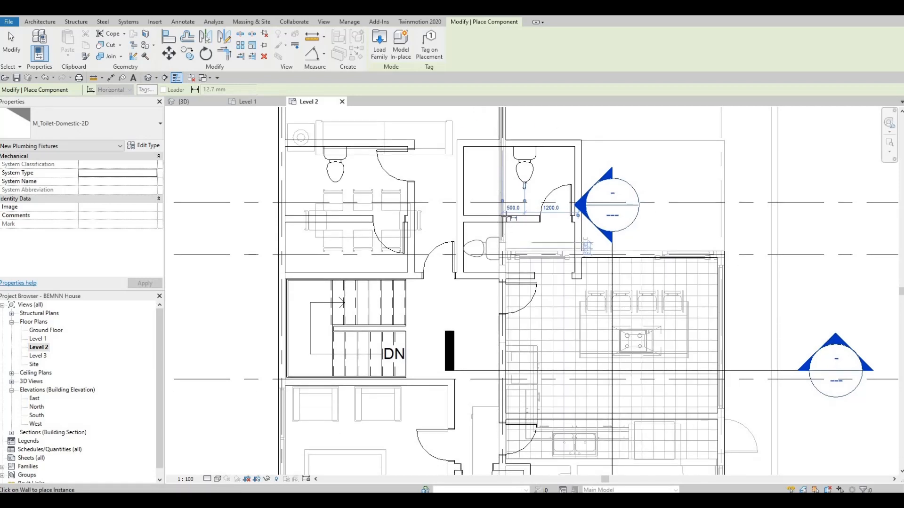
middle_click_drag(531, 337, 540, 277)
scroll(537, 300, "down", 1)
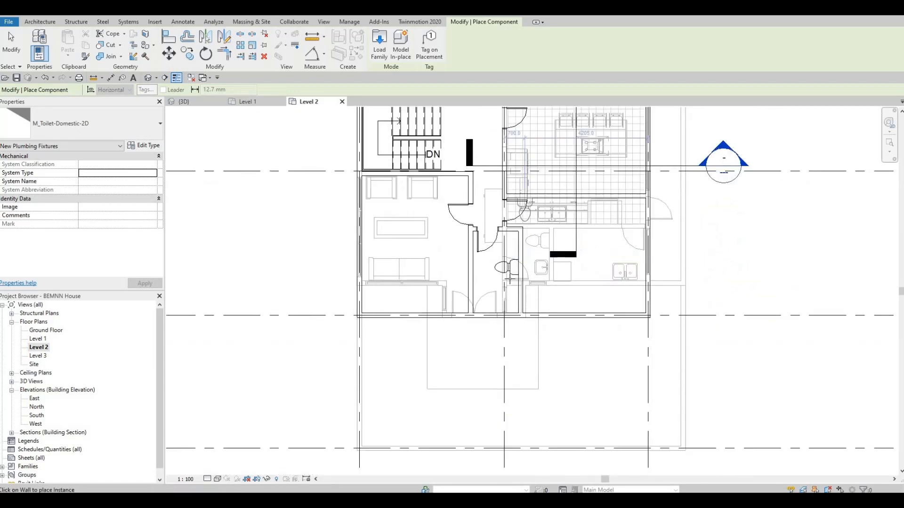
scroll(540, 276, "up", 2)
key("Escape")
key("Escape")
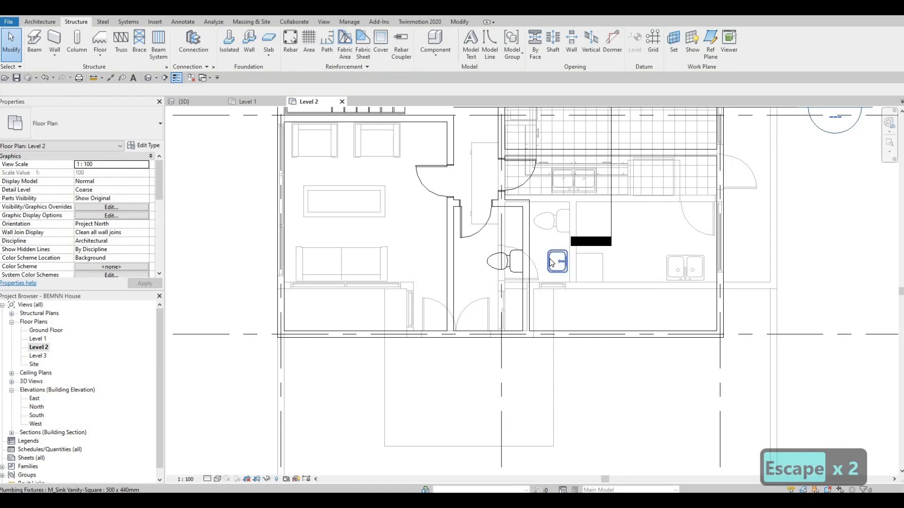
Create a similar 500 x 440mm M_Sink Vanity-Square from the underlay sink and place it north of the toilet in the southern bathroom.
left_click(551, 260)
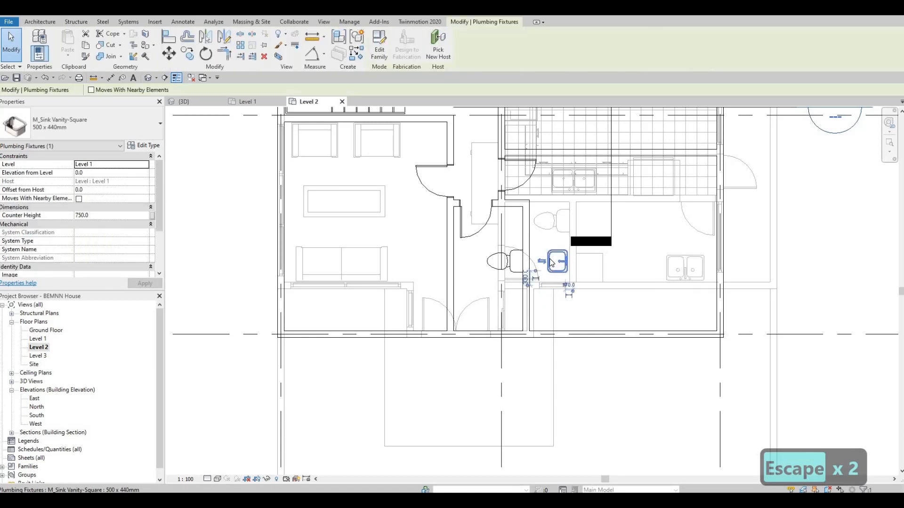
key("c")
key("s")
scroll(487, 236, "up", 2)
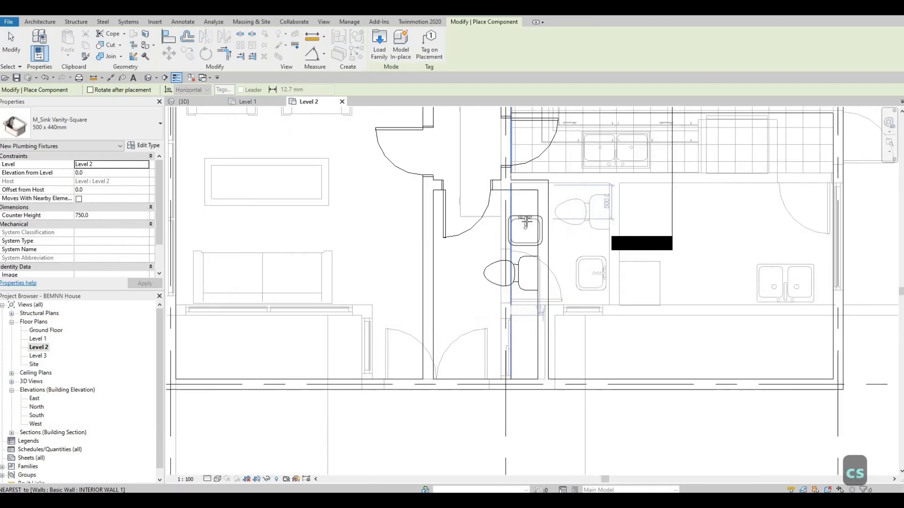
key("c")
key("s")
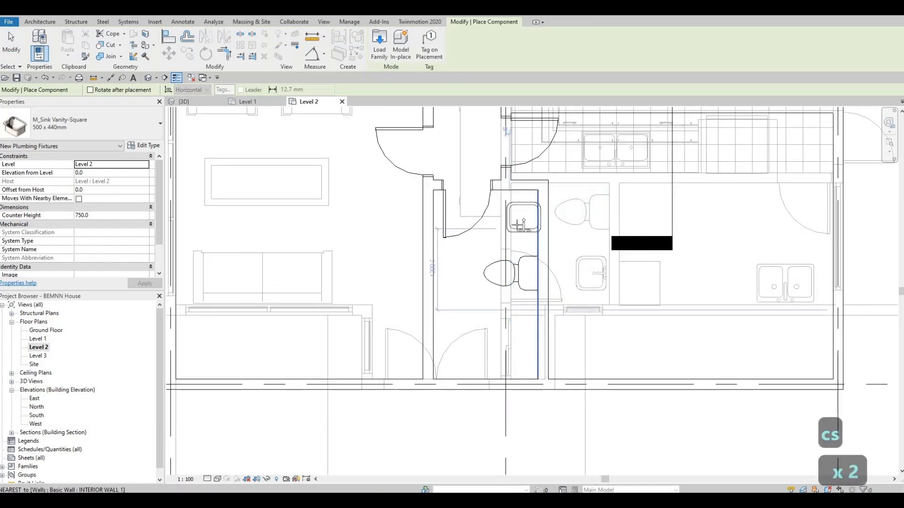
key("c")
key("s")
scroll(518, 225, "up", 2)
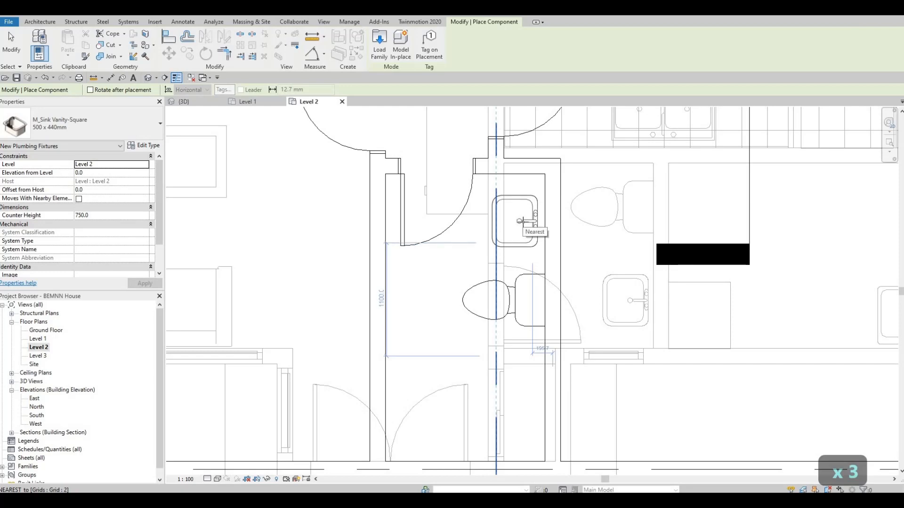
left_click(475, 204)
Place another vanity sink beside the toilet in the upper-right bathroom, rotated against the north wall, about 300 mm from the east wall.
scroll(474, 204, "down", 3)
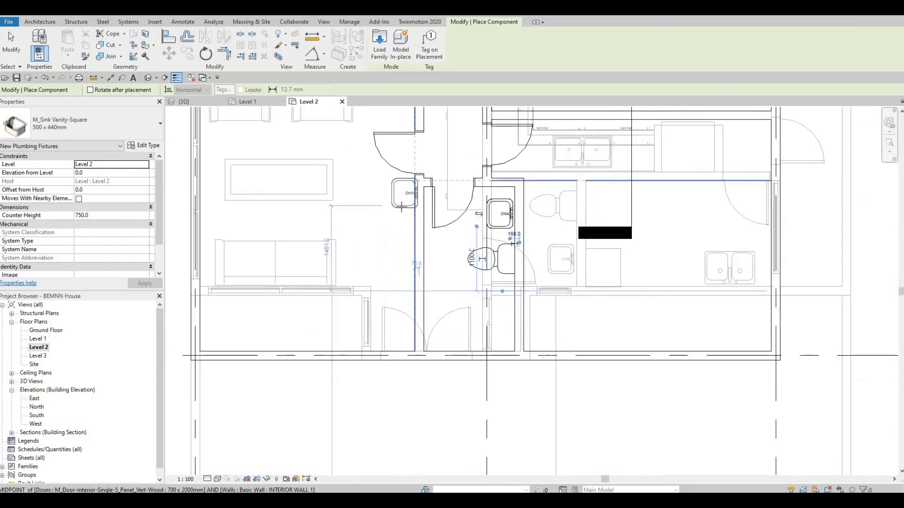
middle_click_drag(429, 225, 437, 240)
scroll(437, 240, "down", 4)
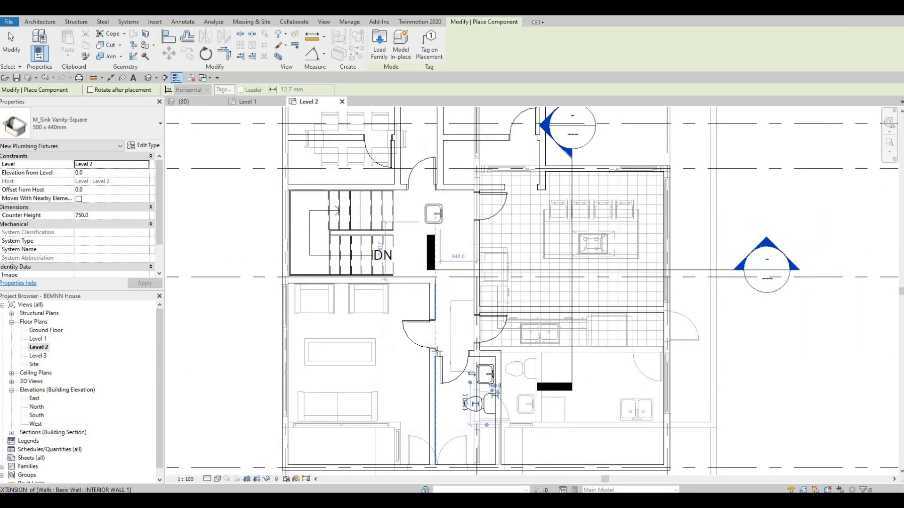
scroll(551, 208, "up", 2)
scroll(546, 212, "up", 2)
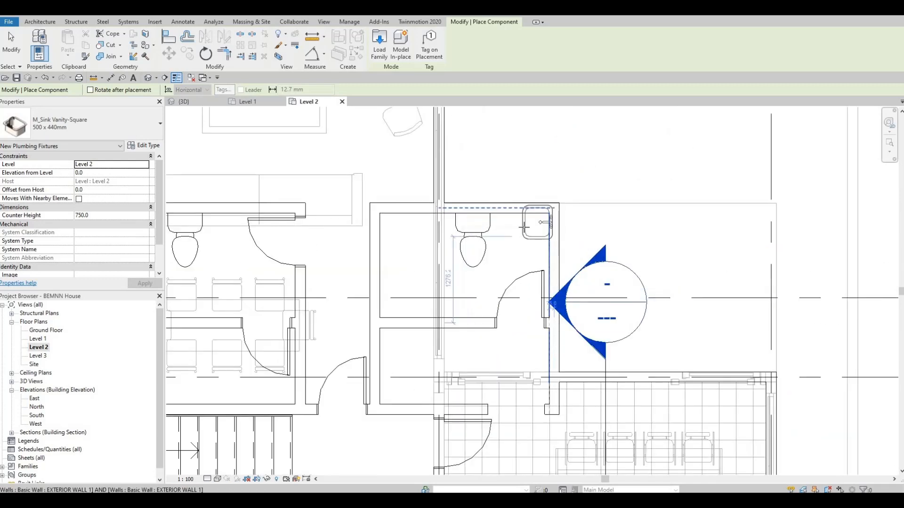
scroll(517, 229, "up", 2)
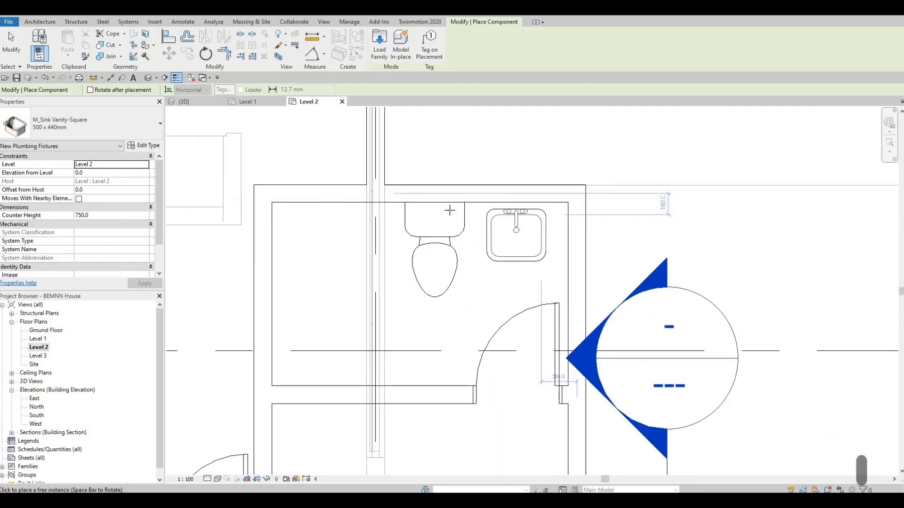
left_click(517, 229)
Place a vanity sink between the toilet and door in the upper-left bathroom, about 900 mm from the east wall, and end placement.
scroll(559, 220, "down", 2)
middle_click_drag(559, 220, 772, 150)
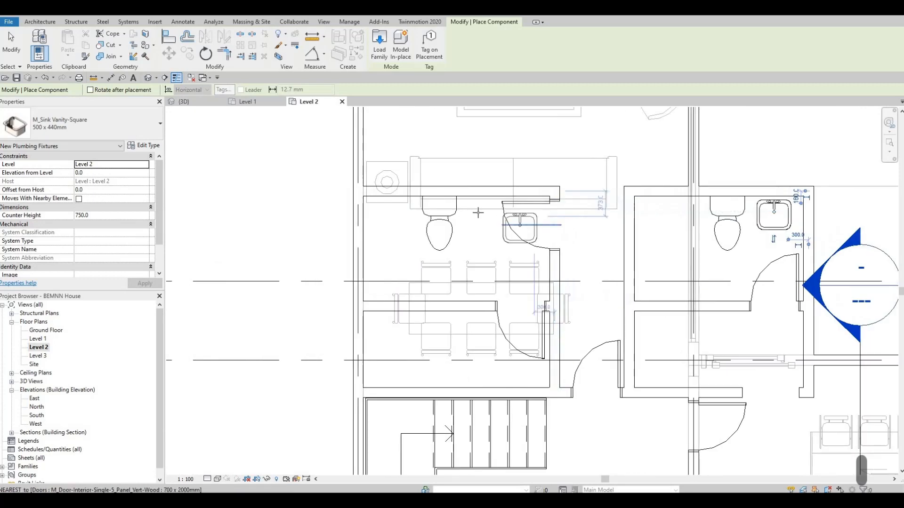
scroll(491, 205, "up", 2)
left_click(494, 204)
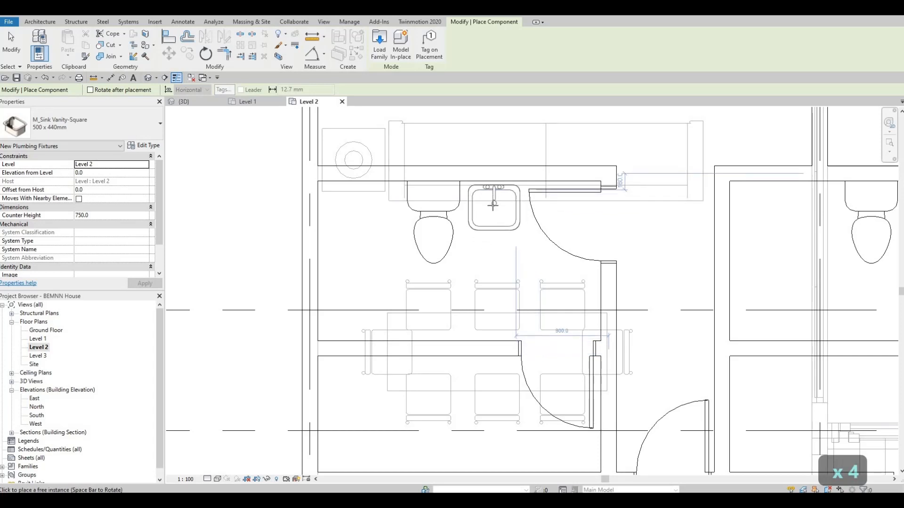
left_click(499, 226)
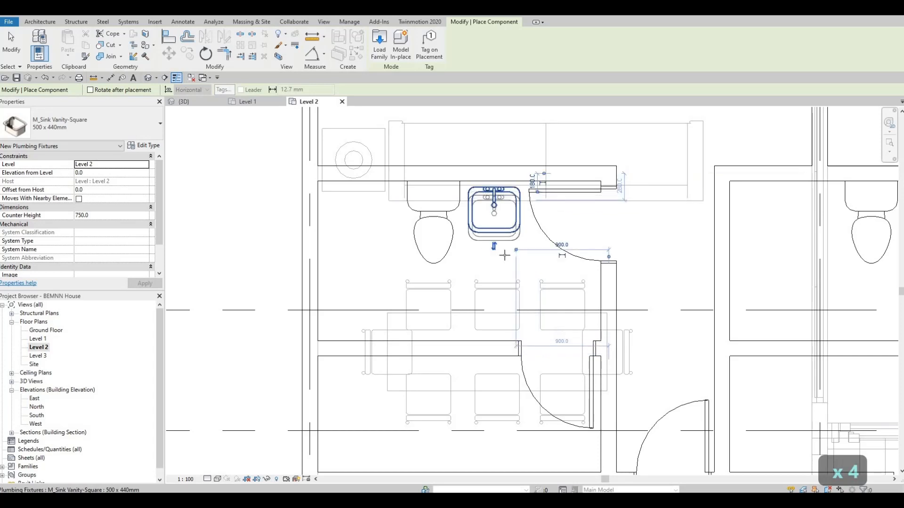
key("Escape")
key("Escape")
key("Escape")
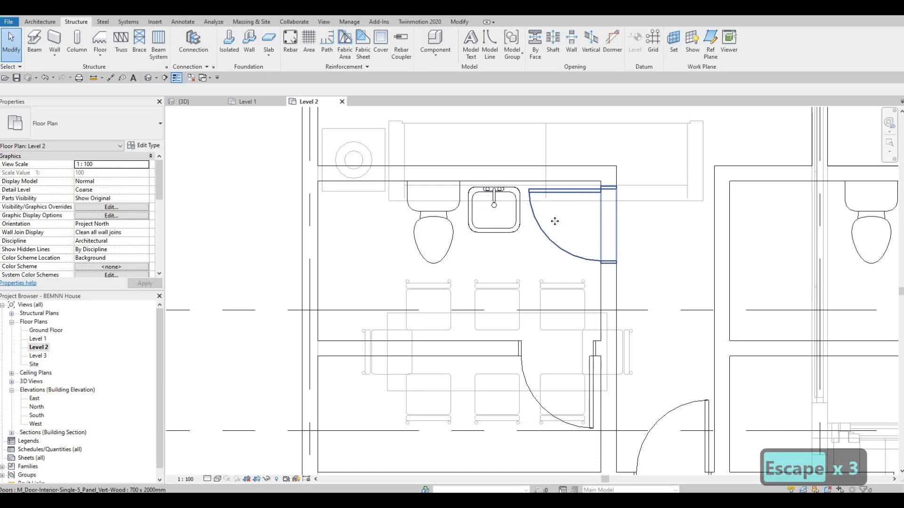
Flip the hand of the upper-left bathroom's door and shift it south to 1100 mm from the north wall.
left_click(556, 244)
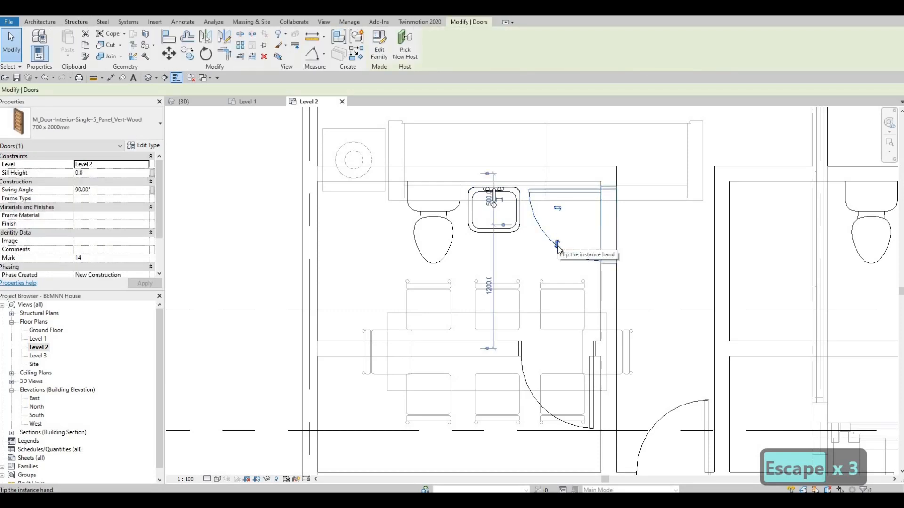
left_click(557, 245)
key("Down")
key("Down")
key("Down")
key("Down")
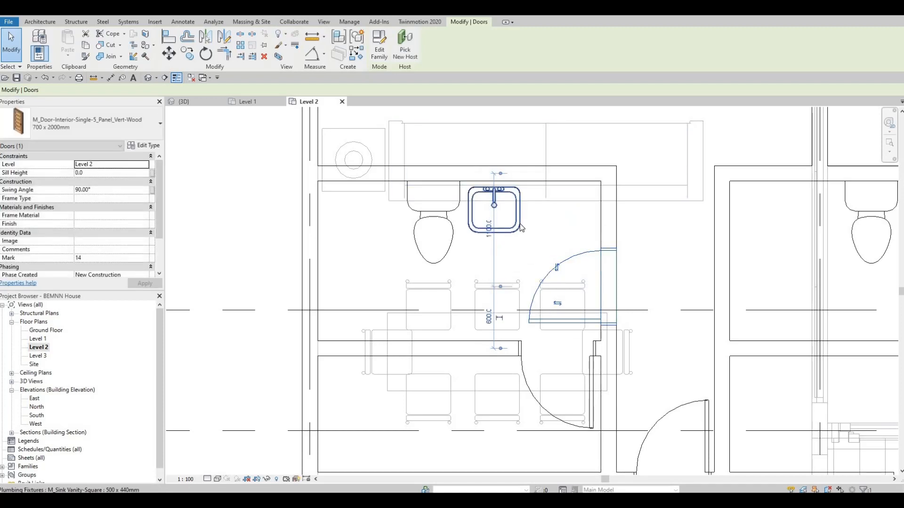
Shift the upper-left bathroom's sink and toilet east along the north wall, with the toilet about 1620 mm from the west wall.
left_click_drag(522, 215, 580, 212)
left_click(458, 199)
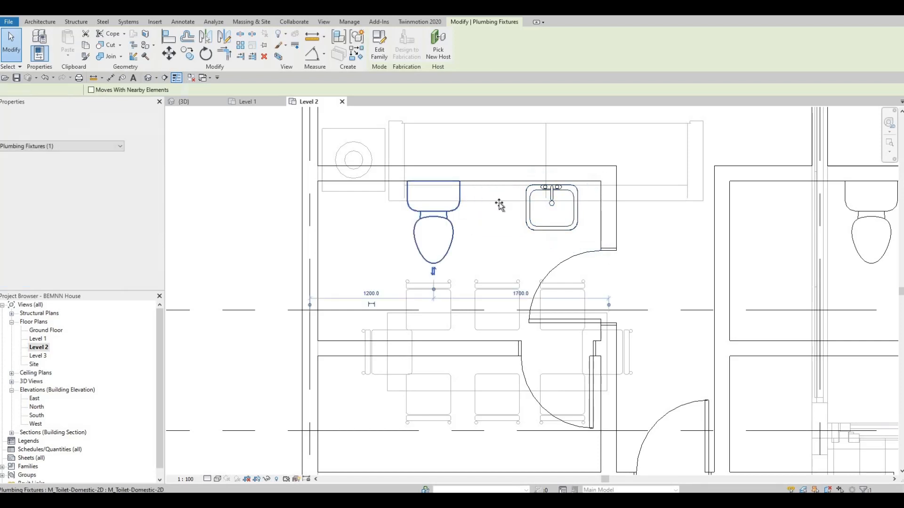
left_click_drag(458, 199, 501, 199)
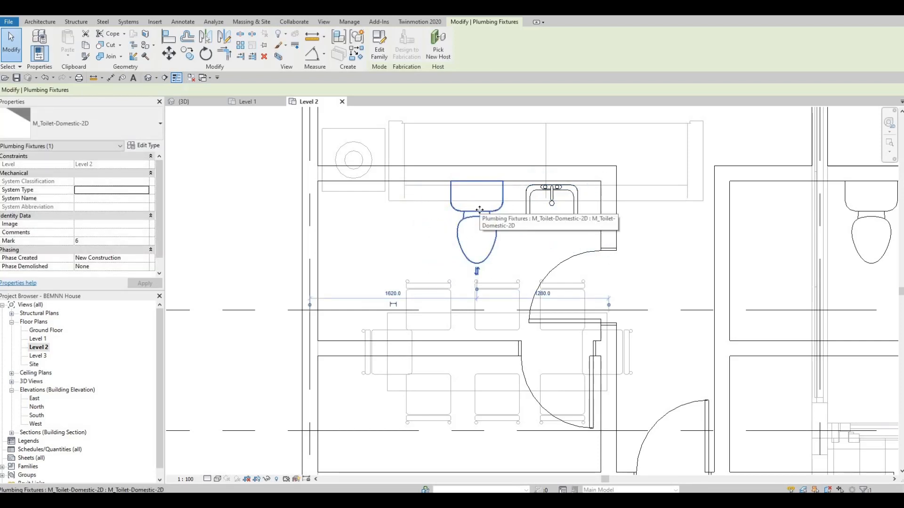
Nudge the upper-left bathroom's toilet back west to 1530 mm from the west wall.
key("Left")
key("Left")
key("Left")
key("Left")
key("Left")
key("Left")
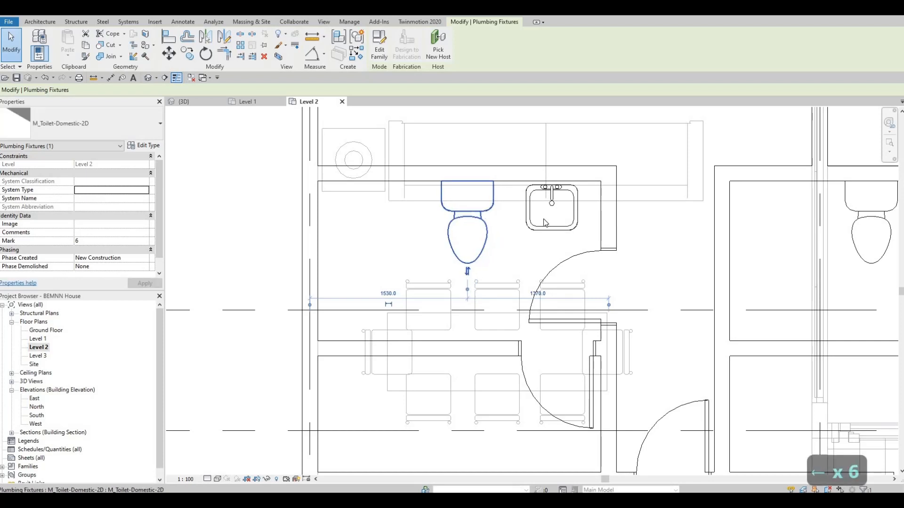
key("Escape")
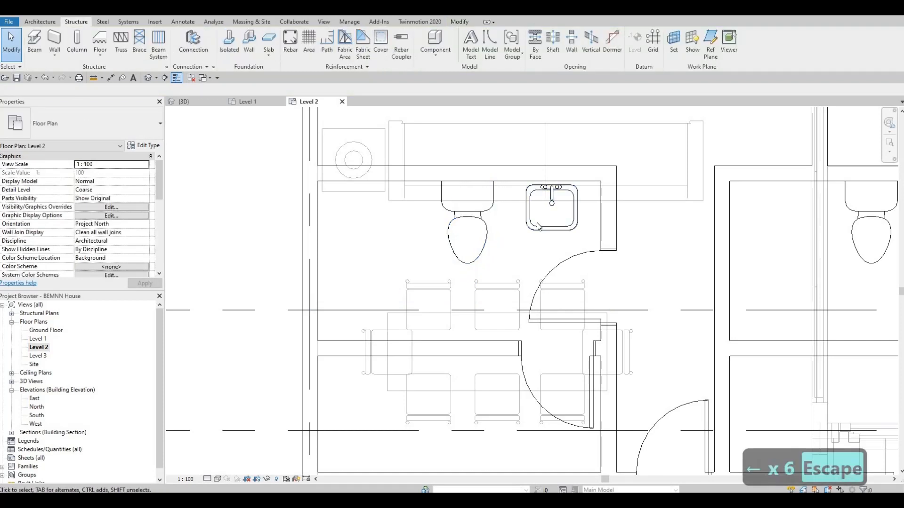
Nudge the upper-left bathroom's vanity sink slightly west, to 370 mm from the east wall.
key("Left")
key("Escape")
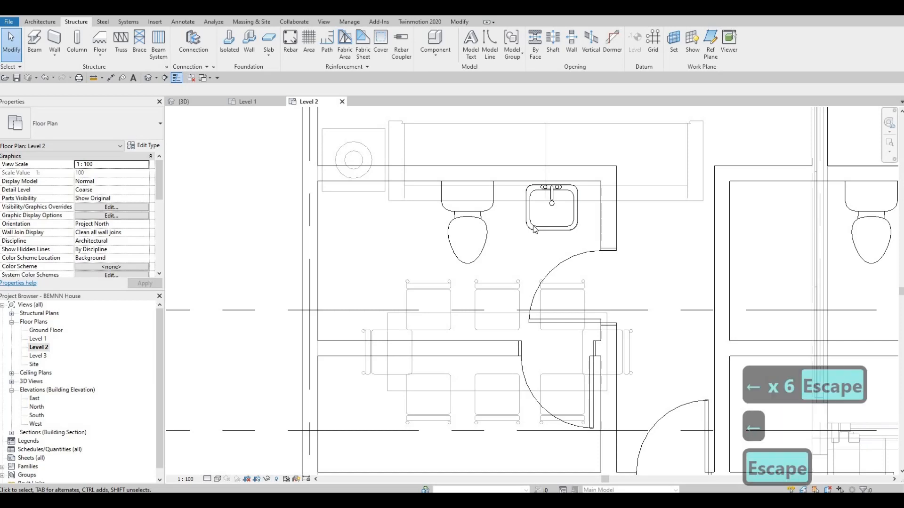
left_click(536, 227)
key("Left")
key("Left")
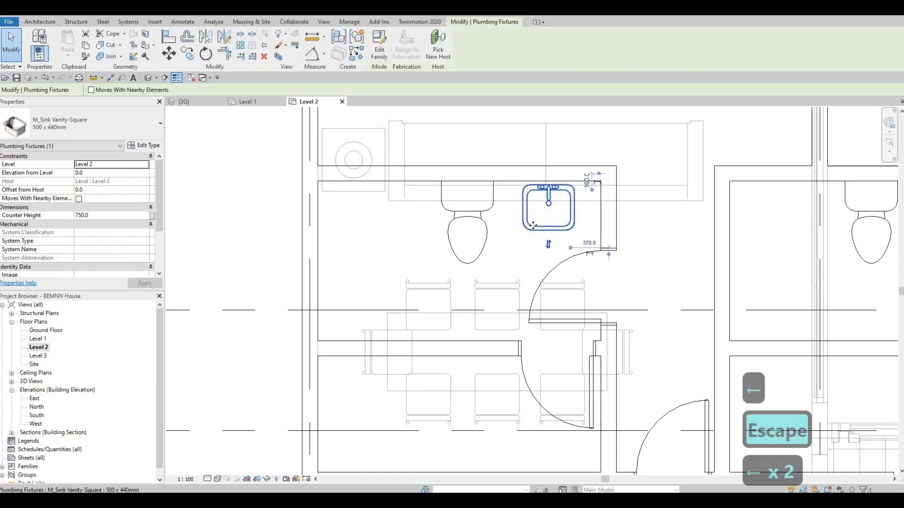
Review the Level 2 layout around the bathrooms, stairs and the bedroom at the plan's north end.
key("Escape")
key("Escape")
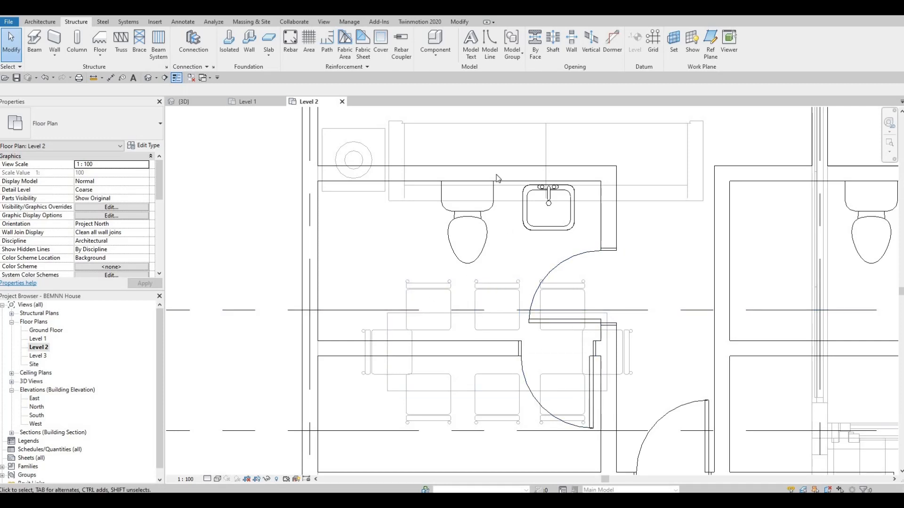
scroll(493, 178, "down", 5, "ctrl")
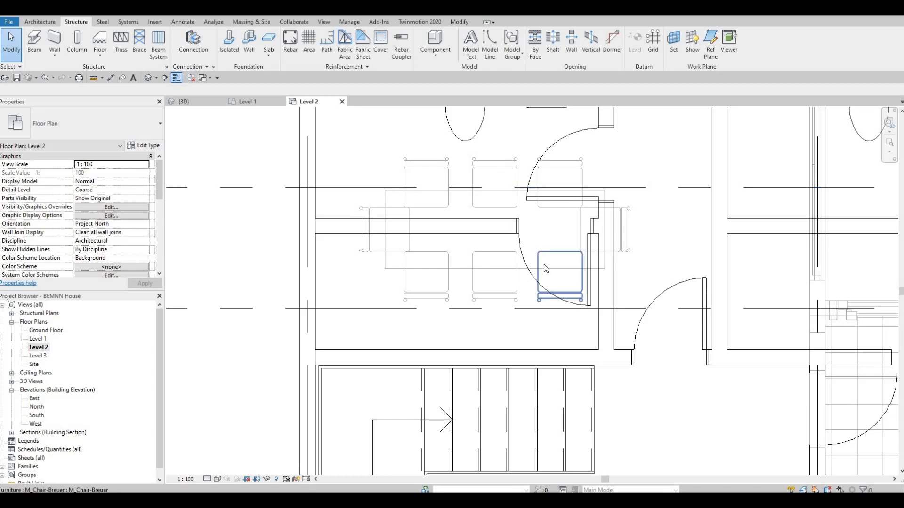
scroll(507, 285, "down", 3)
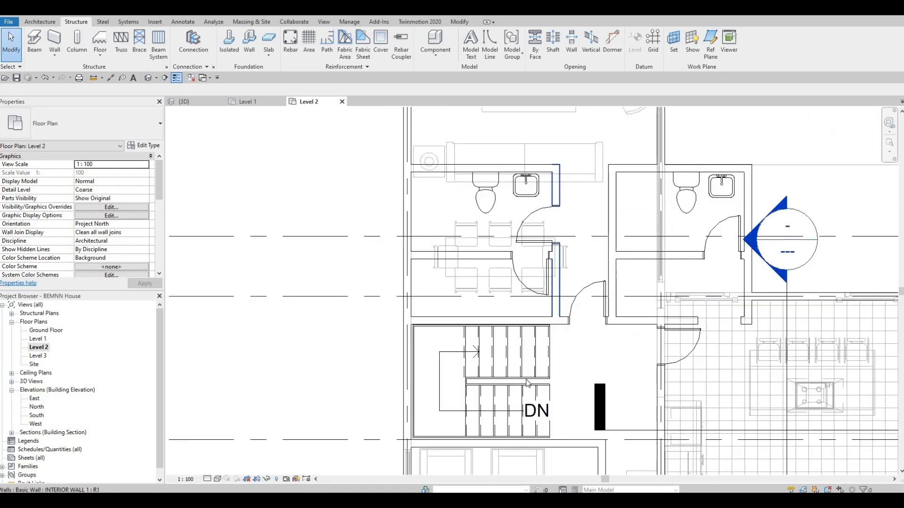
middle_click_drag(529, 384, 506, 433)
scroll(554, 320, "down", 2)
scroll(542, 329, "down", 8, "ctrl")
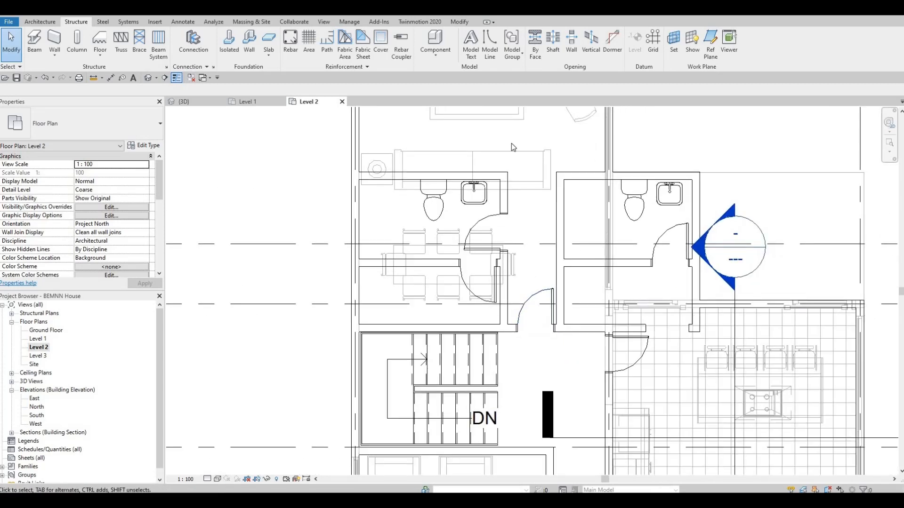
scroll(565, 311, "up", 2, "ctrl")
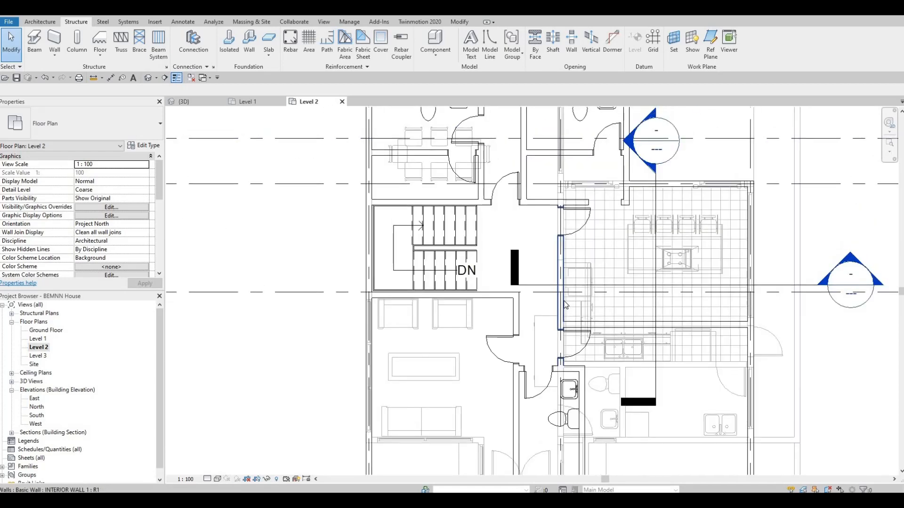
scroll(424, 267, "up", 7, "ctrl")
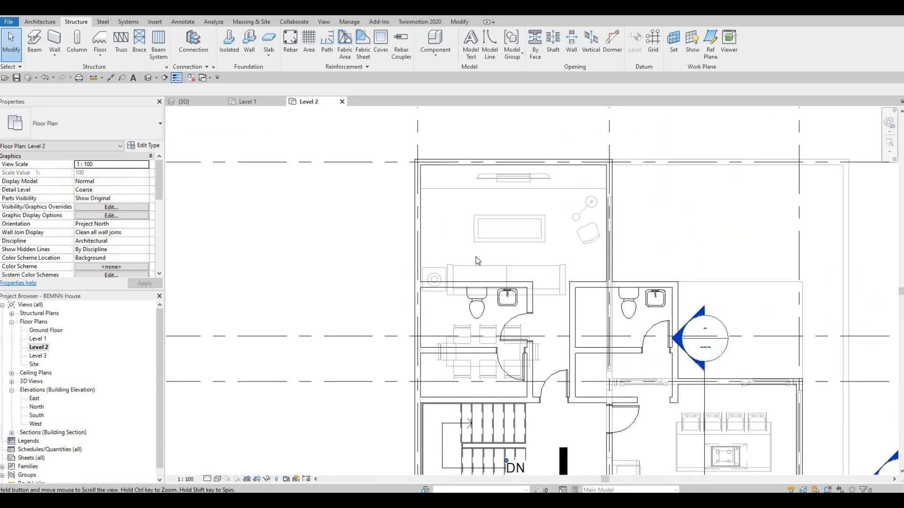
Place a matching 0610 x 0610 x 0762mm night stand against the north bedroom's north wall near its northwest corner, based on the underlay's night stand.
scroll(414, 283, "up", 3)
scroll(409, 284, "up", 2)
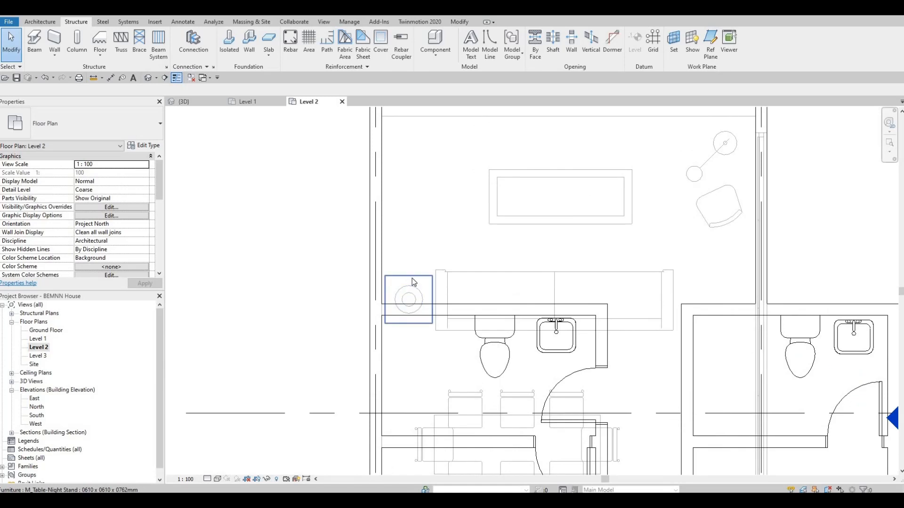
left_click(412, 281)
key("c")
key("s")
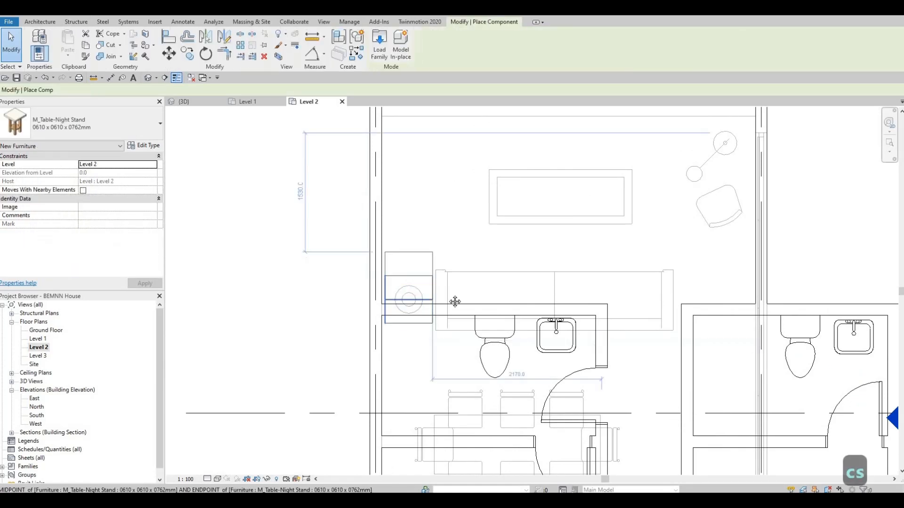
scroll(478, 266, "up", 6, "ctrl")
scroll(464, 249, "up", 2)
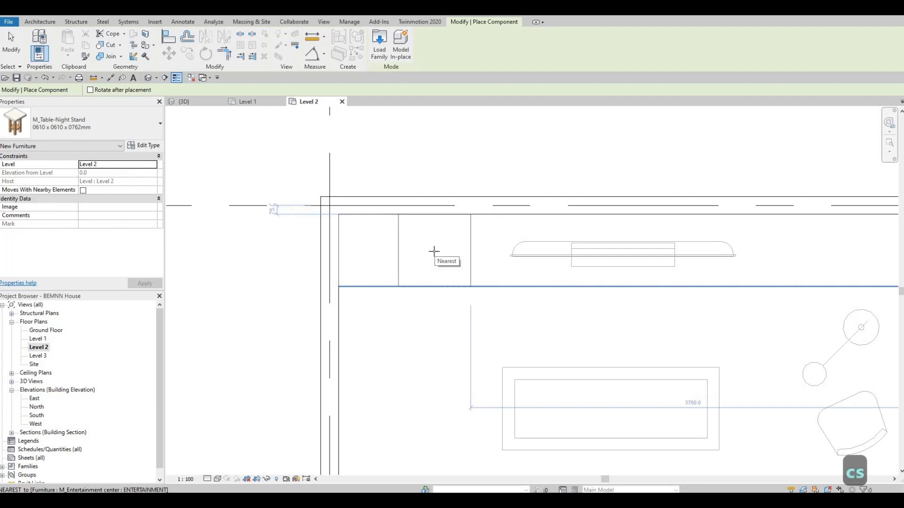
scroll(433, 317, "down", 1)
key("Escape")
key("Escape")
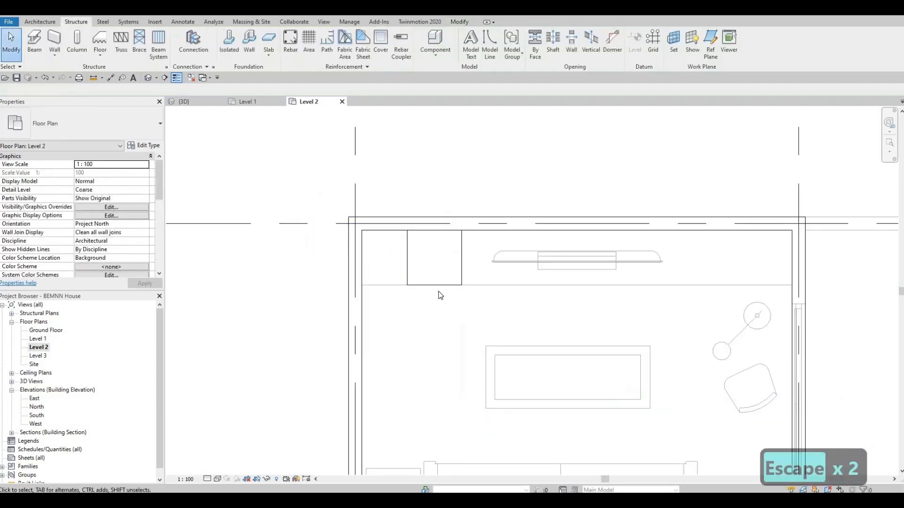
Place a 60W - 120V standard table lamp centred on the new night stand, matching the lamp in the underlay.
scroll(439, 292, "down", 6, "ctrl")
left_click(419, 327)
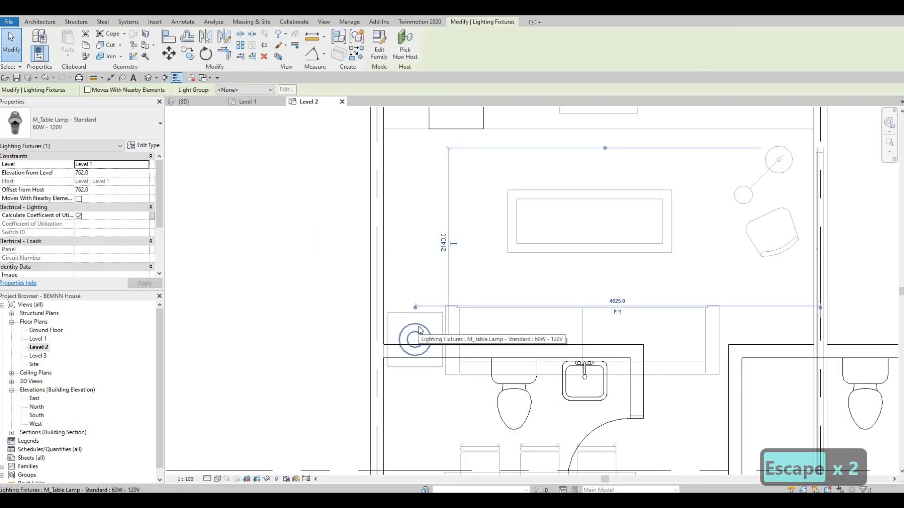
key("c")
key("s")
scroll(440, 236, "up", 4)
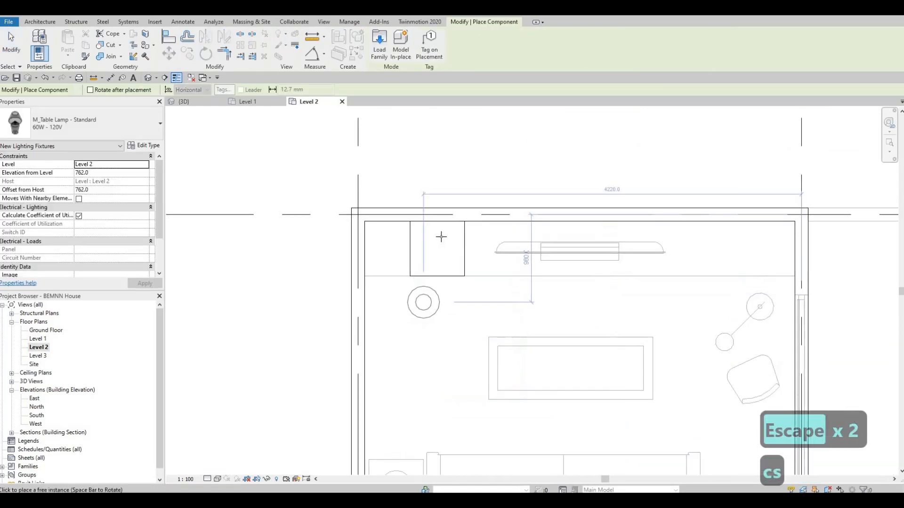
left_click(443, 290)
scroll(426, 358, "down", 4)
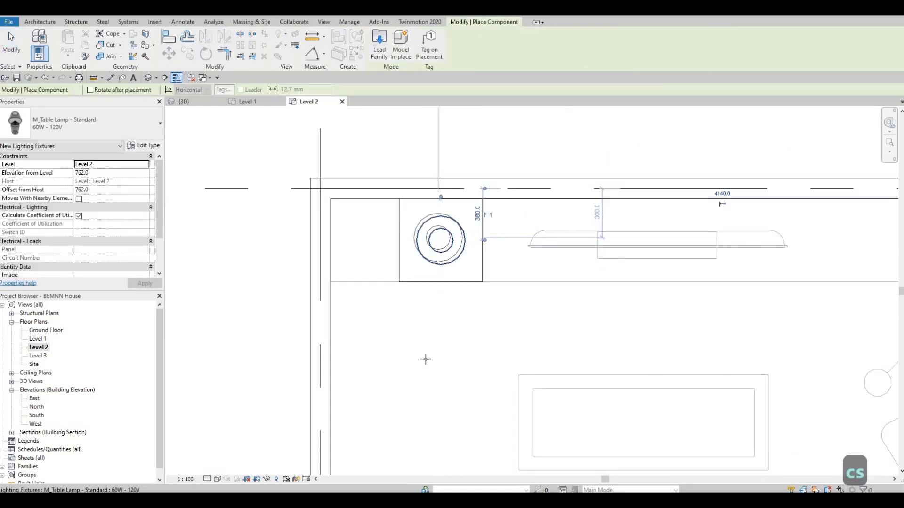
key("Escape")
key("Escape")
scroll(429, 301, "up", 2)
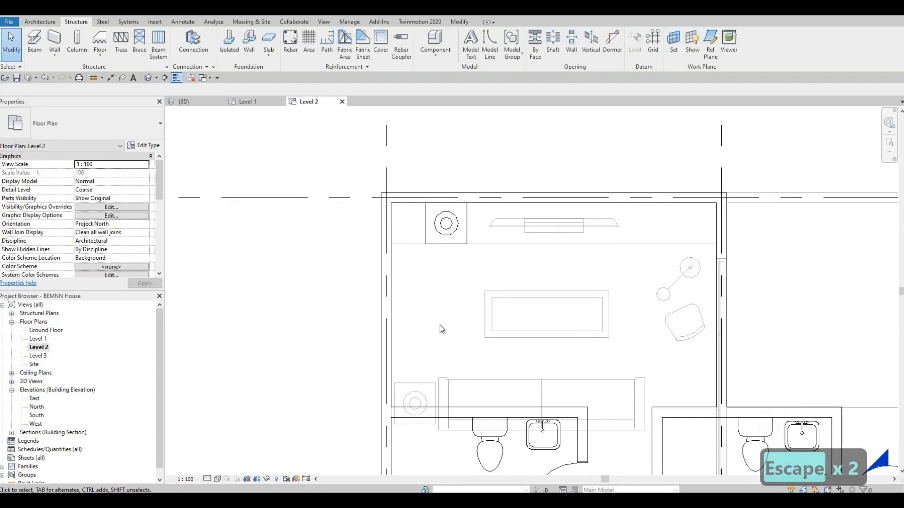
Remove the Level 1 underlay from the Level 2 plan by setting its base level to None.
scroll(539, 315, "down", 1)
key("Escape")
middle_click_drag(538, 315, 528, 178)
middle_click_drag(518, 368, 440, 222)
key("Escape")
middle_click_drag(619, 282, 606, 357)
middle_click_drag(579, 237, 572, 444)
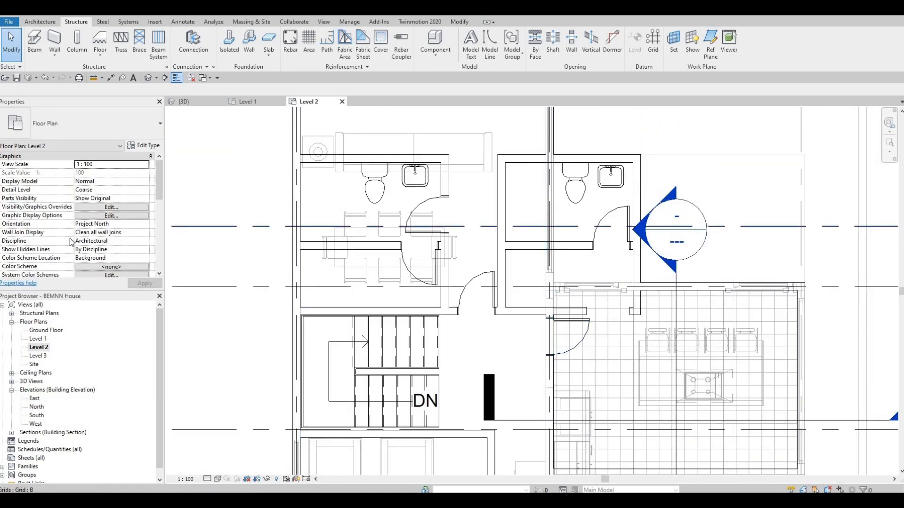
scroll(71, 242, "down", 5)
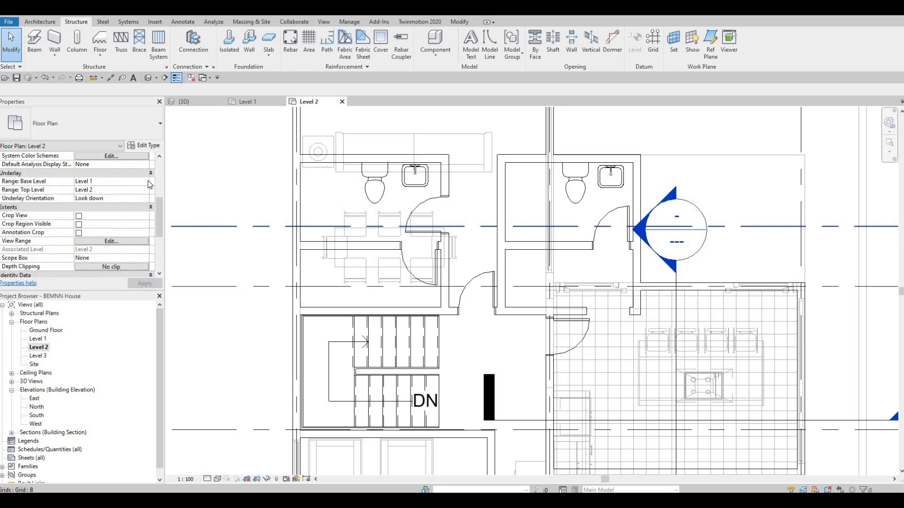
left_click(111, 181)
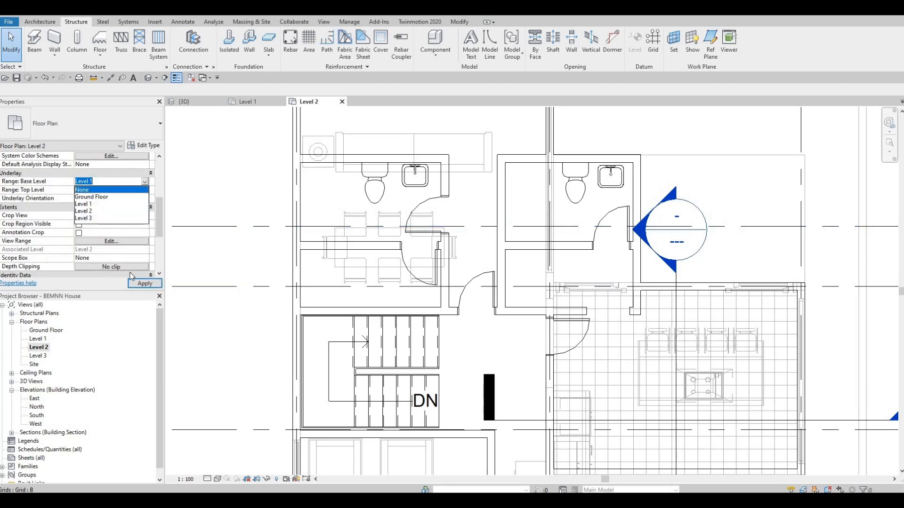
left_click(83, 190)
left_click(143, 284)
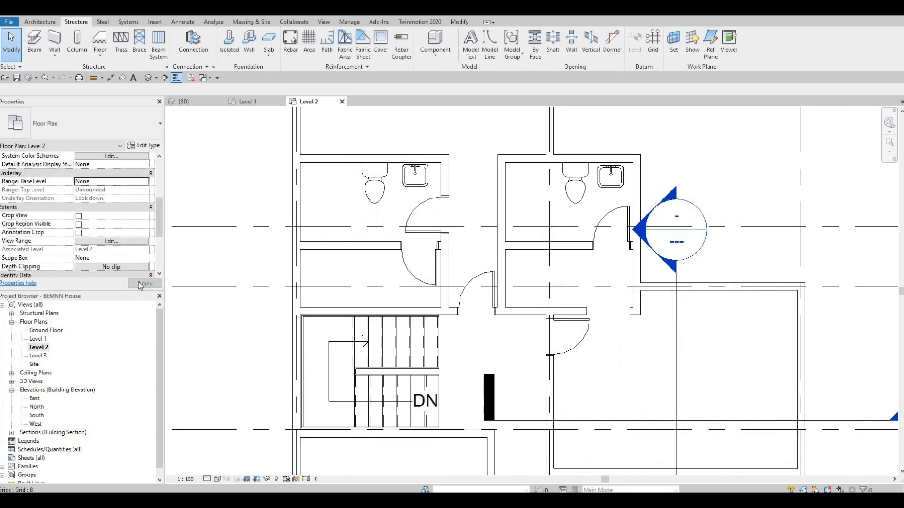
Load the M_Bed-Box family from the Beds folder of the metric library's Furniture families.
scroll(427, 264, "down", 2)
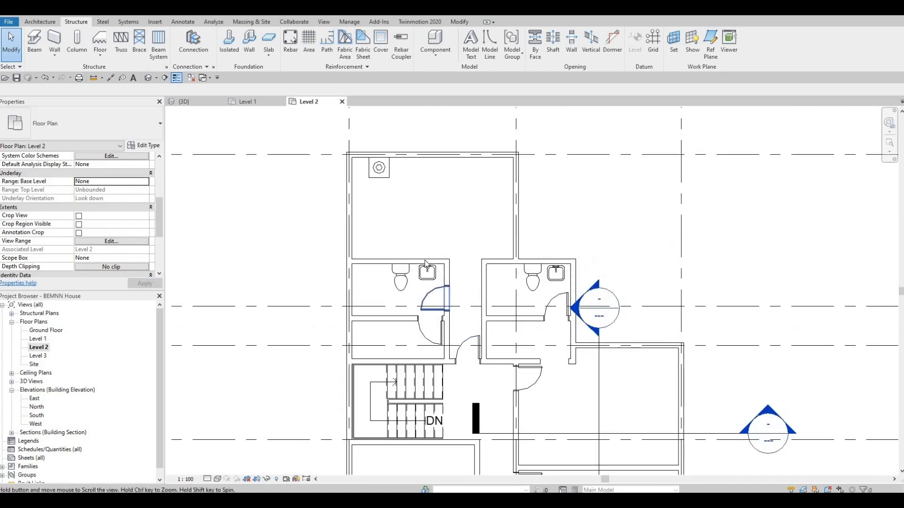
key("Escape")
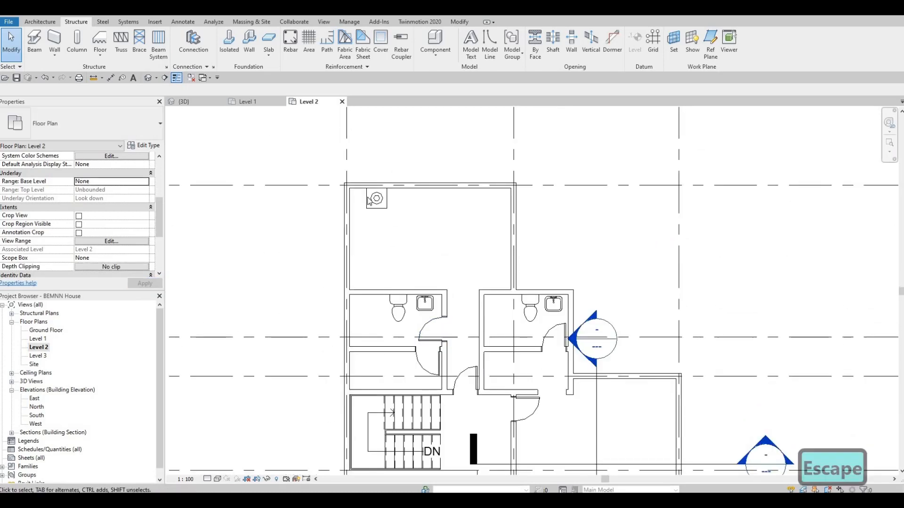
left_click(155, 22)
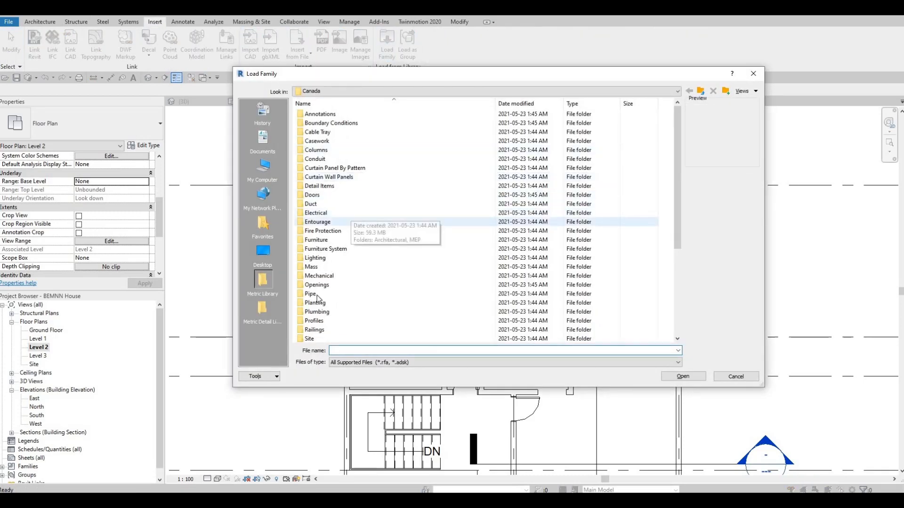
double_click(316, 240)
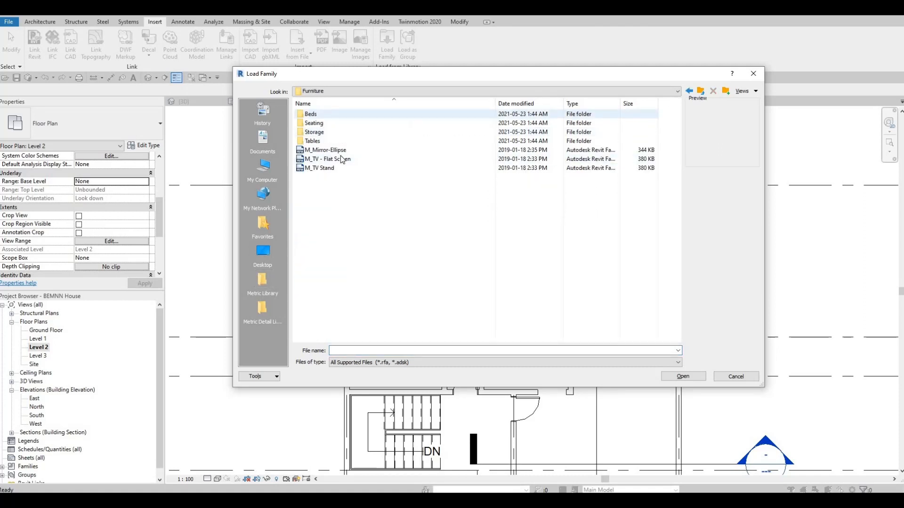
double_click(327, 114)
left_click(330, 114)
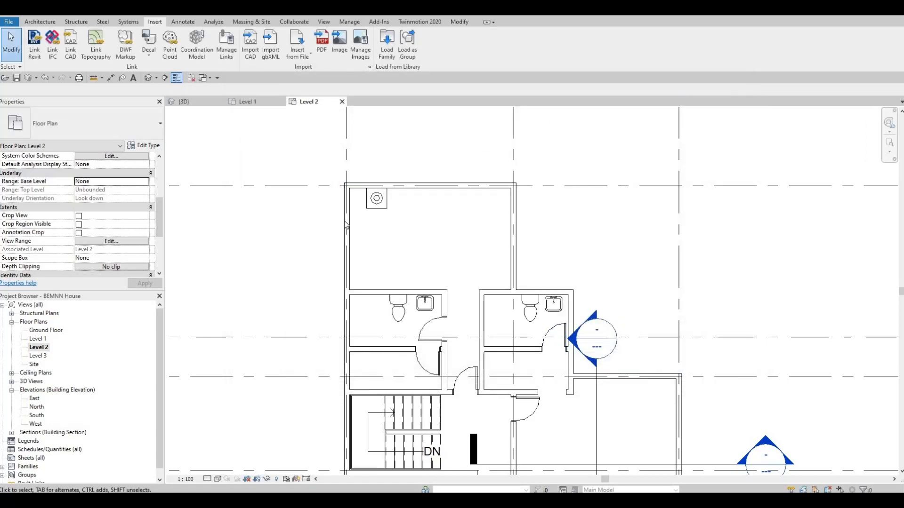
Start placing a component with the M_Bed-Box 1525 x 2007mm - Queen type.
key("c")
key("m")
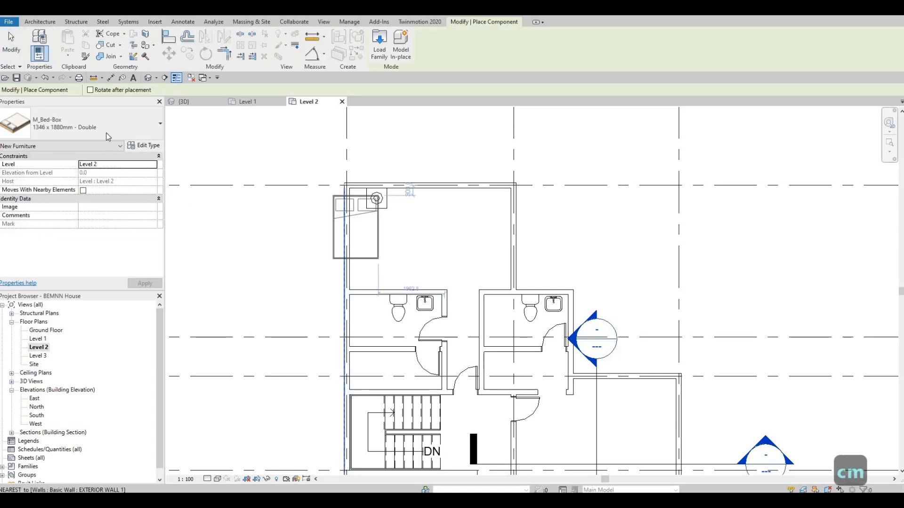
left_click(141, 125)
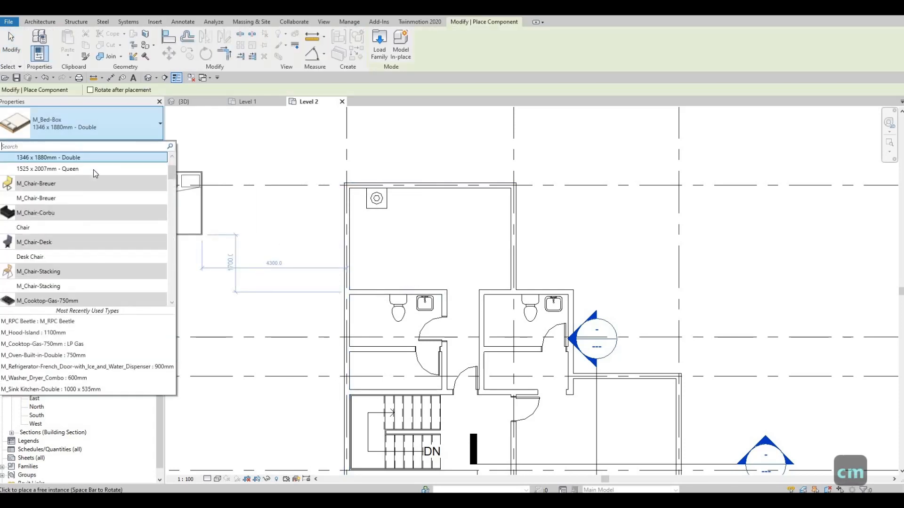
scroll(419, 216, "up", 4)
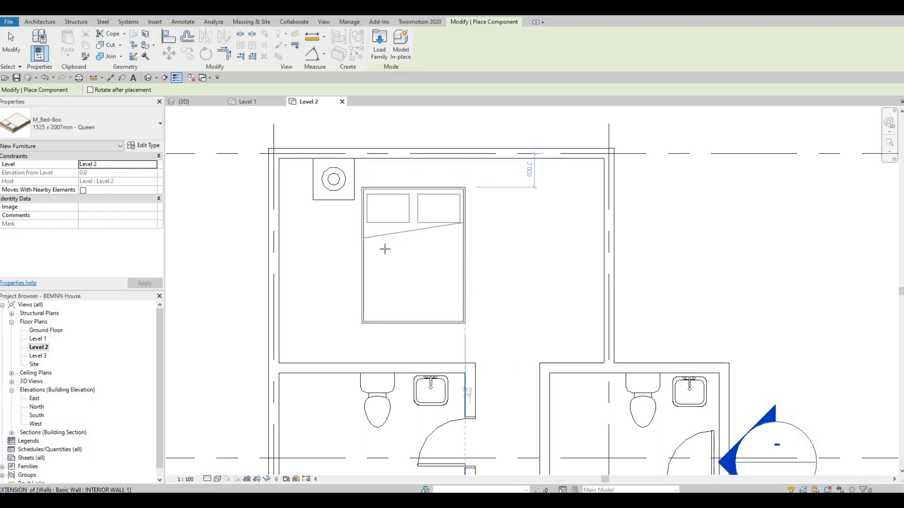
Rotate the queen bed so its pillows face south and place it against the north bedroom's south wall, above the bathroom.
key("space")
key("space")
key("space")
key("space")
key("space")
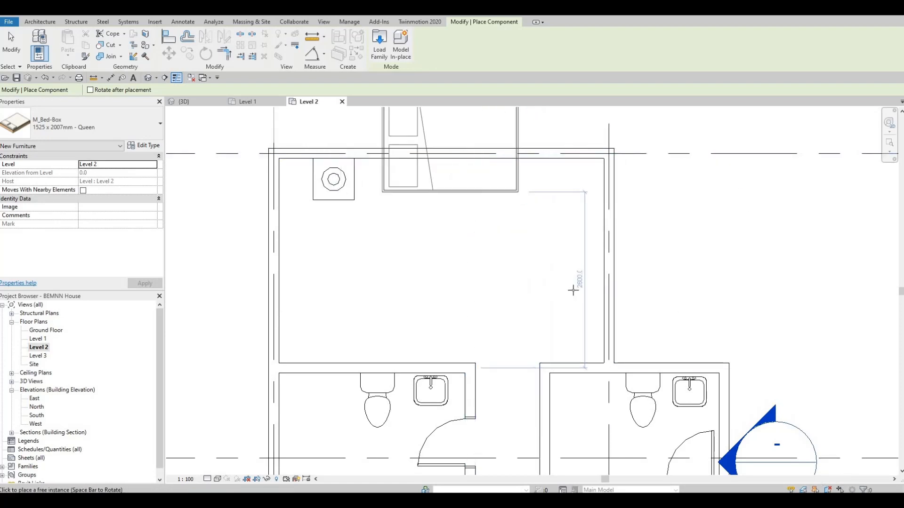
key("space")
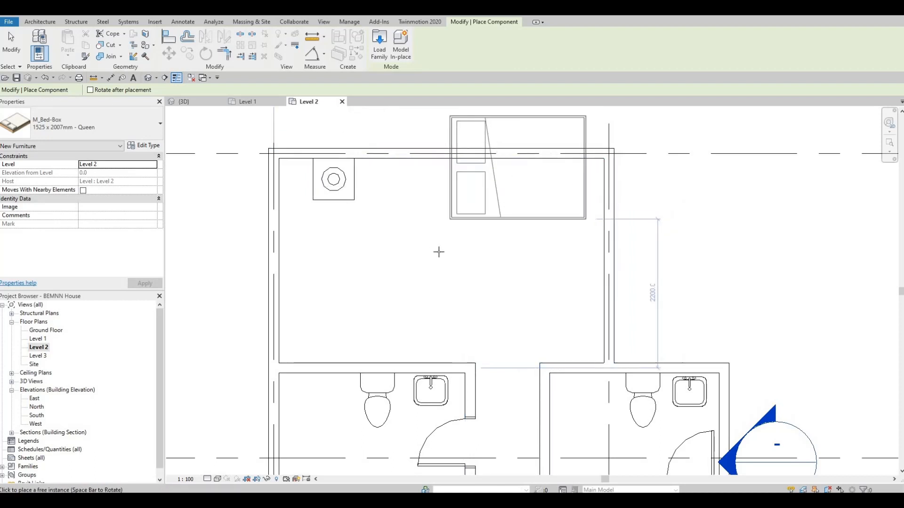
key("space")
key("space")
key("space")
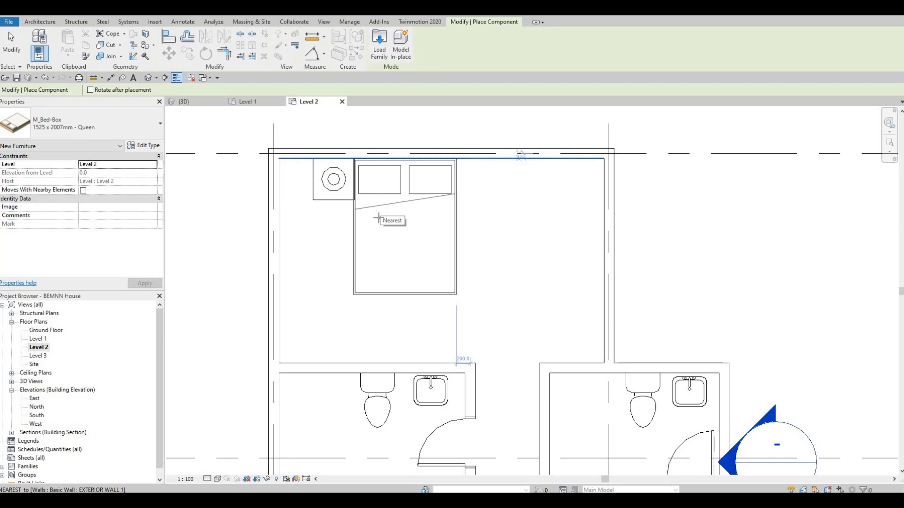
key("space")
key("space")
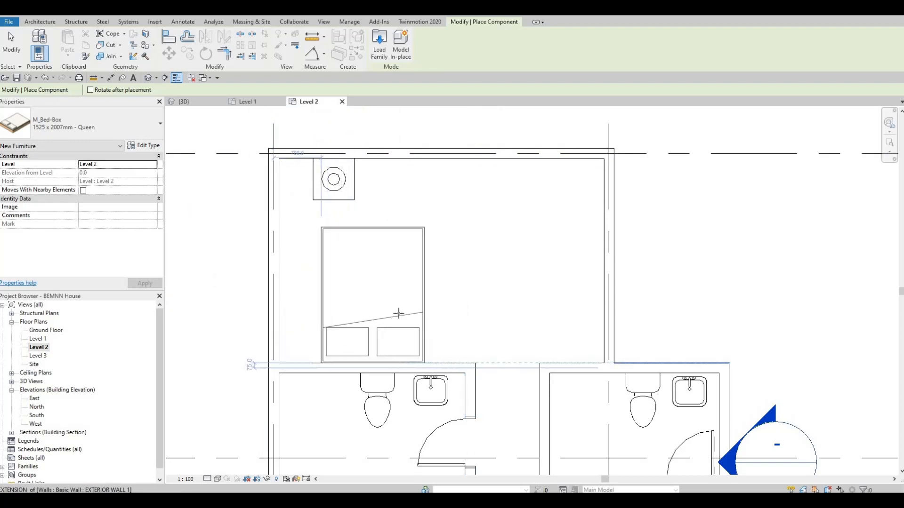
scroll(367, 240, "down", 5)
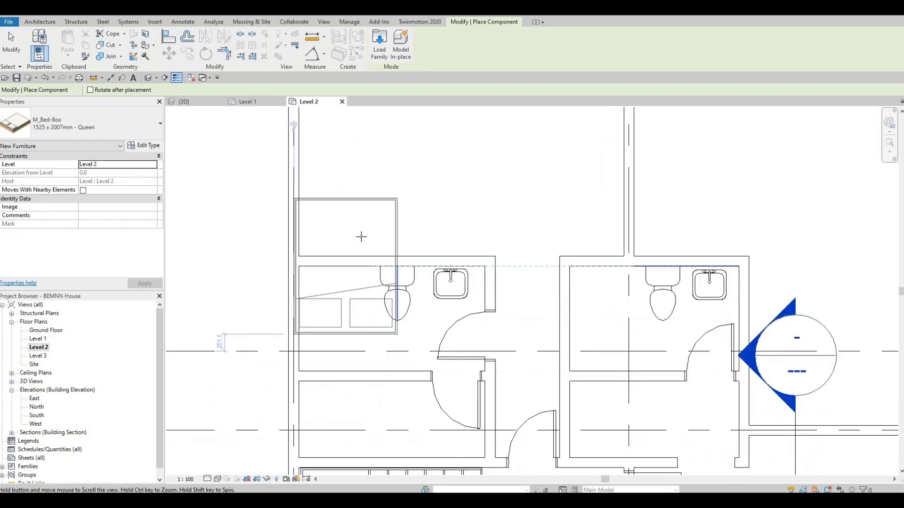
middle_click_drag(430, 150, 423, 266)
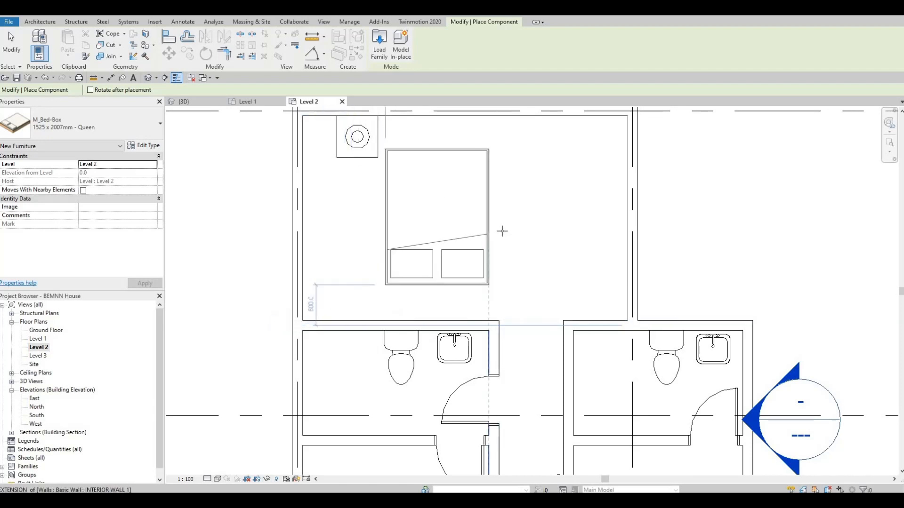
middle_click_drag(502, 231, 477, 319)
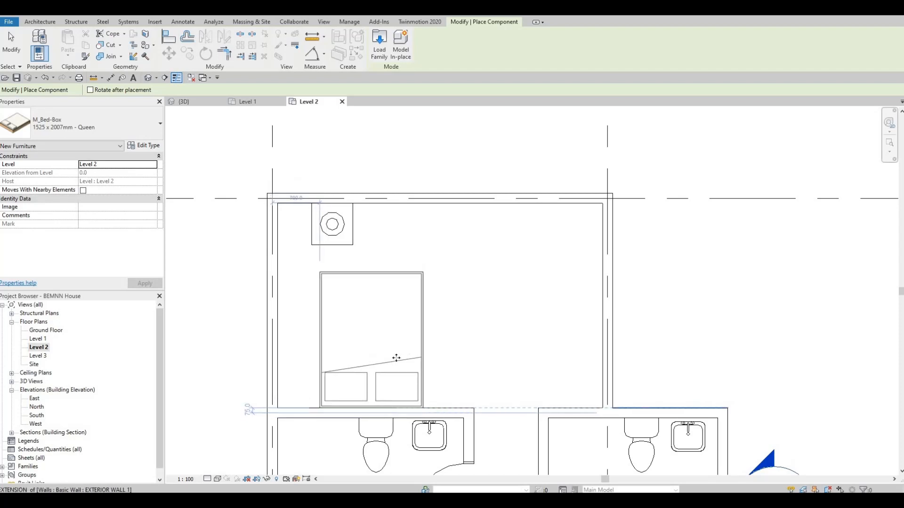
left_click(393, 359)
key("Escape")
key("Escape")
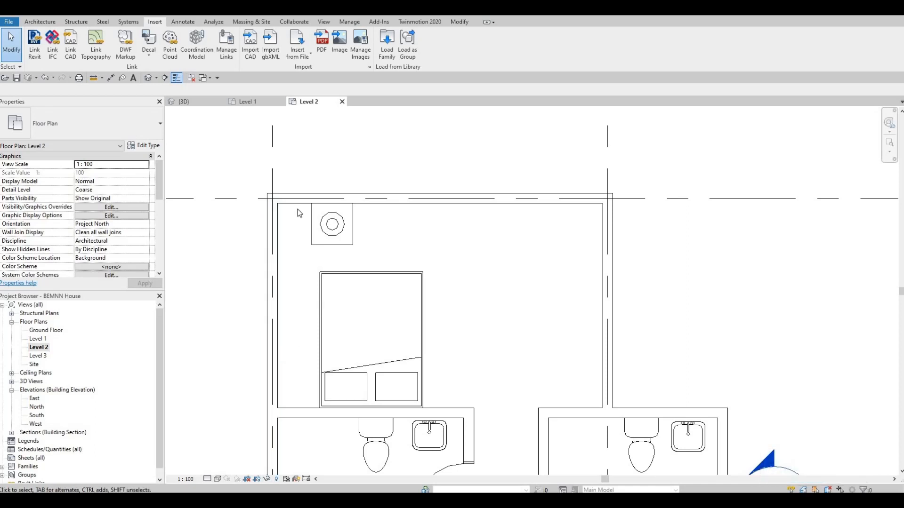
left_click_drag(367, 256, 301, 170)
key("m")
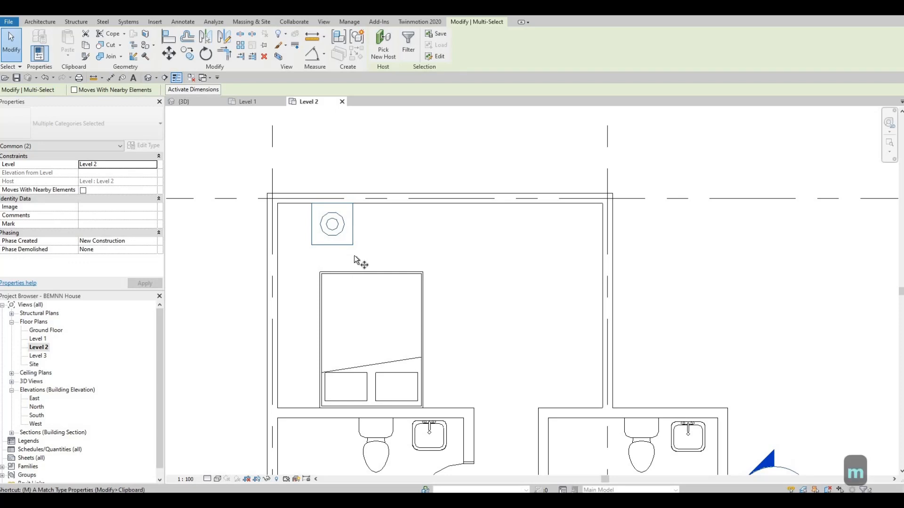
key("v")
left_click(307, 418)
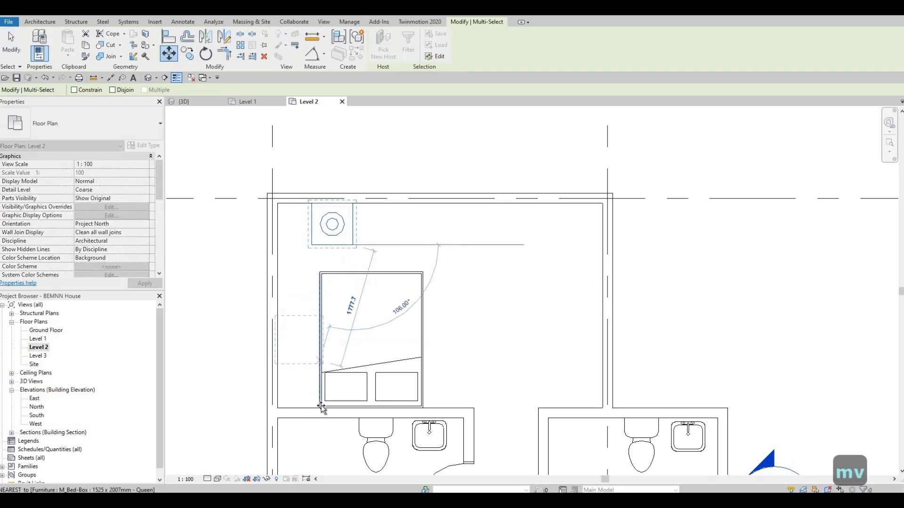
key("Escape")
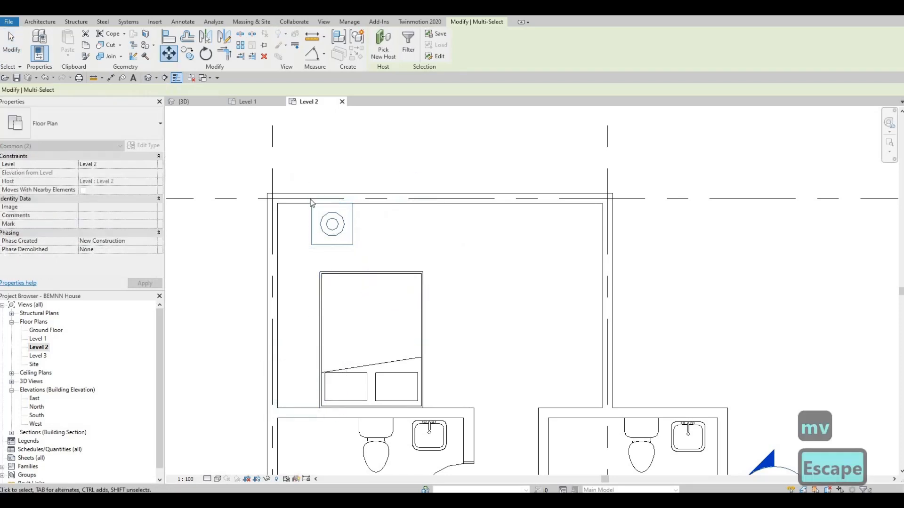
key("Escape")
Move the night stand and table lamp together into the north bedroom's southwest corner, beside the head of the bed.
left_click_drag(293, 171, 369, 264)
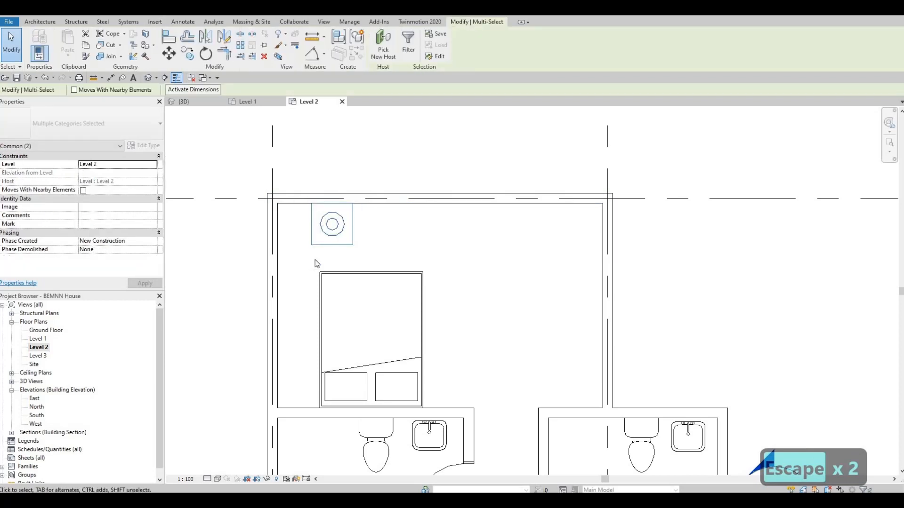
key("m")
key("v")
left_click(313, 249)
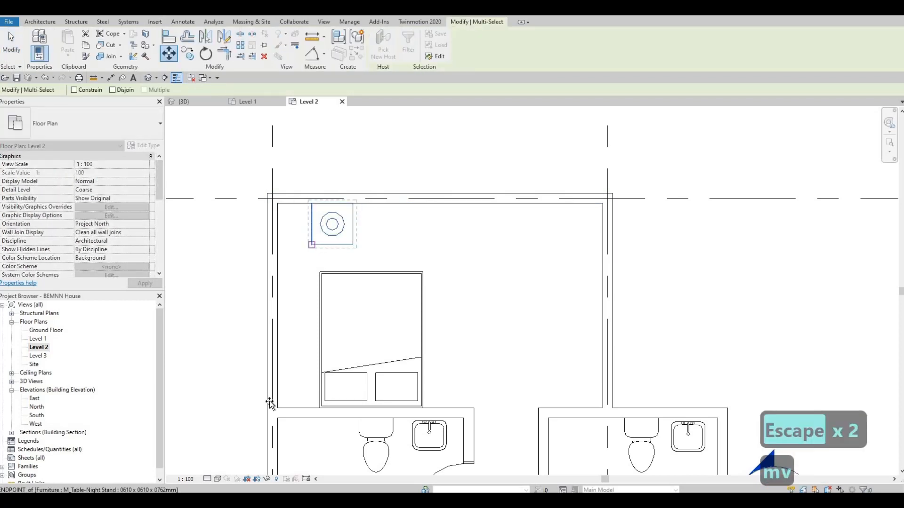
scroll(293, 417, "up", 4)
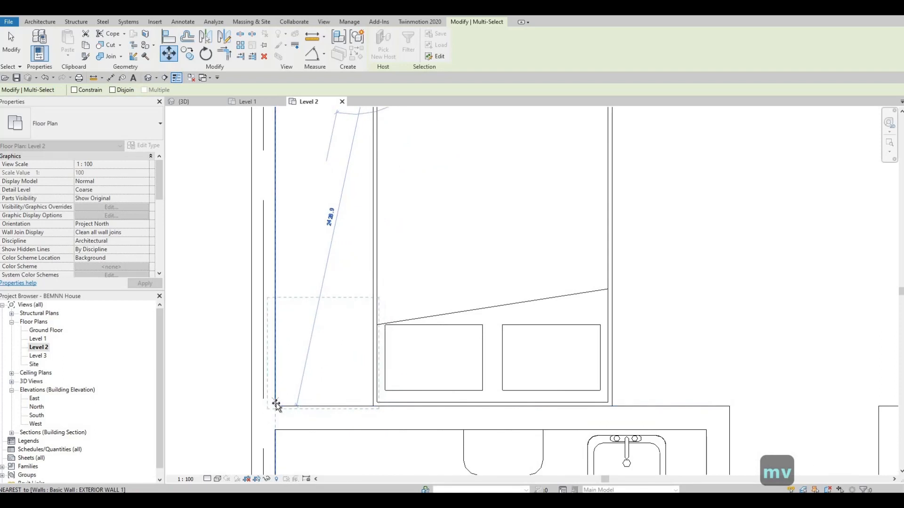
left_click(294, 357)
scroll(345, 397, "down", 3)
key("Escape")
key("Escape")
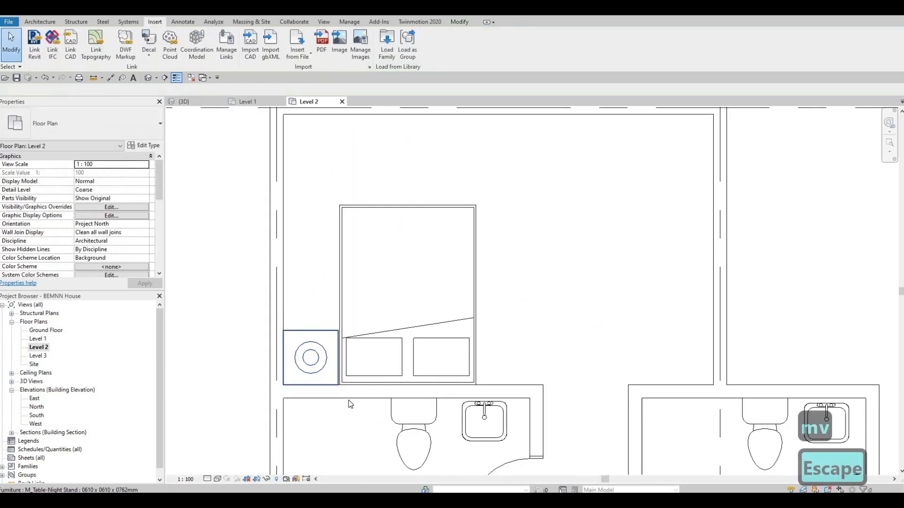
Align the queen bed's west side with the night stand's east edge to close the gap between them.
scroll(348, 400, "up", 4)
key("a")
key("l")
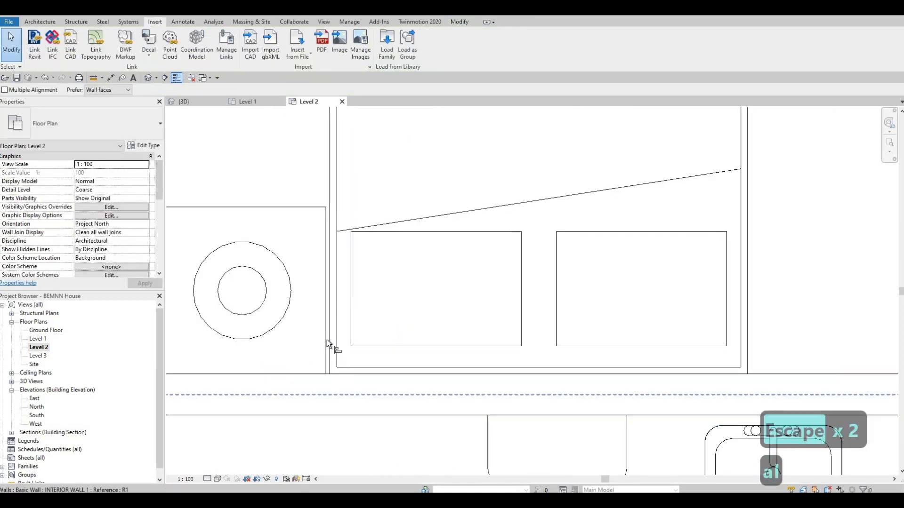
scroll(325, 337, "up", 2)
left_click(321, 327)
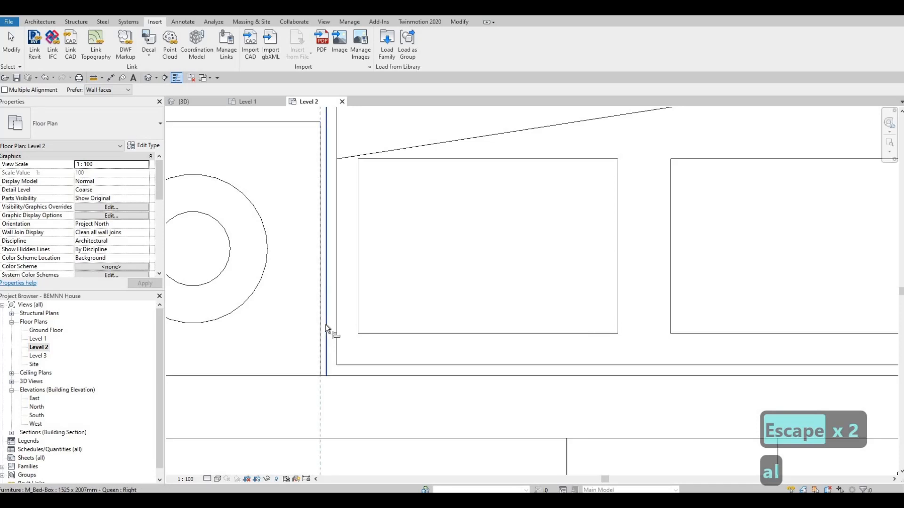
left_click(326, 325)
scroll(330, 306, "down", 4)
key("Escape")
key("Escape")
key("Escape")
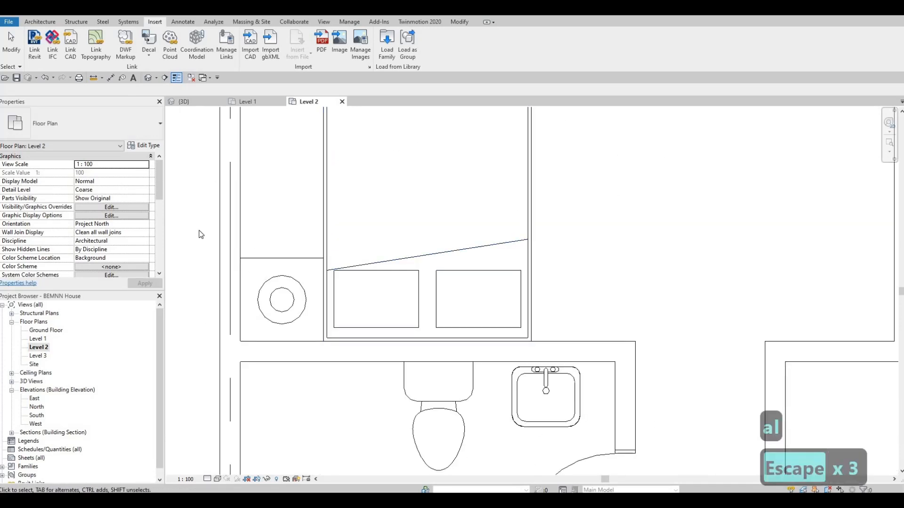
Copy the night stand and table lamp to the east side of the queen bed, against the bedroom's south wall.
left_click_drag(197, 229, 344, 352)
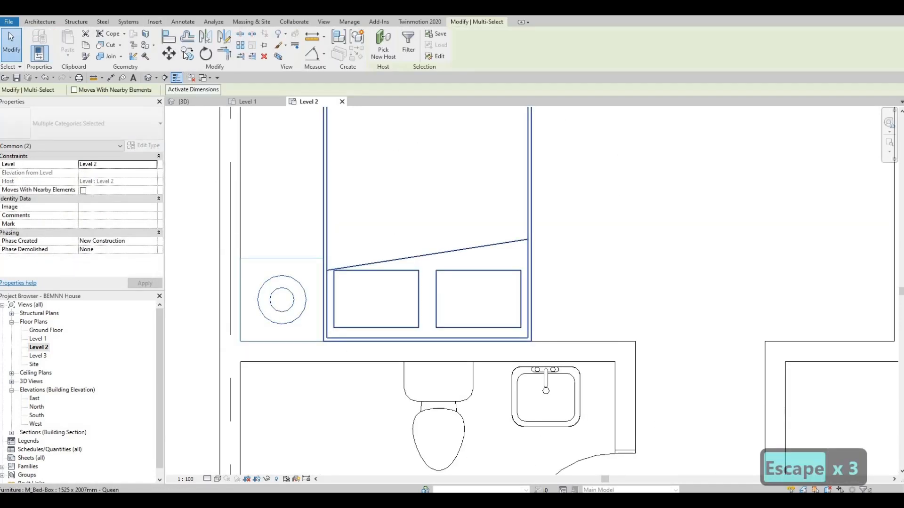
key("m")
key("v")
left_click(241, 342)
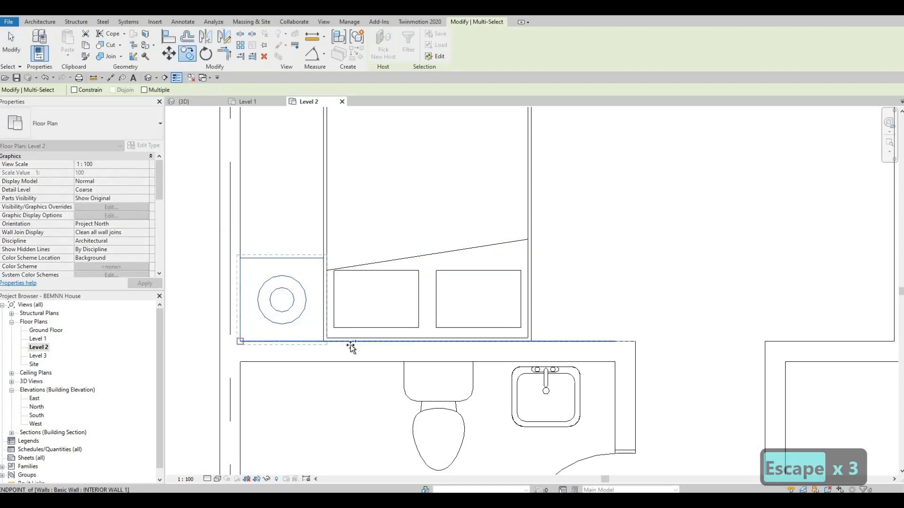
scroll(530, 348, "up", 3)
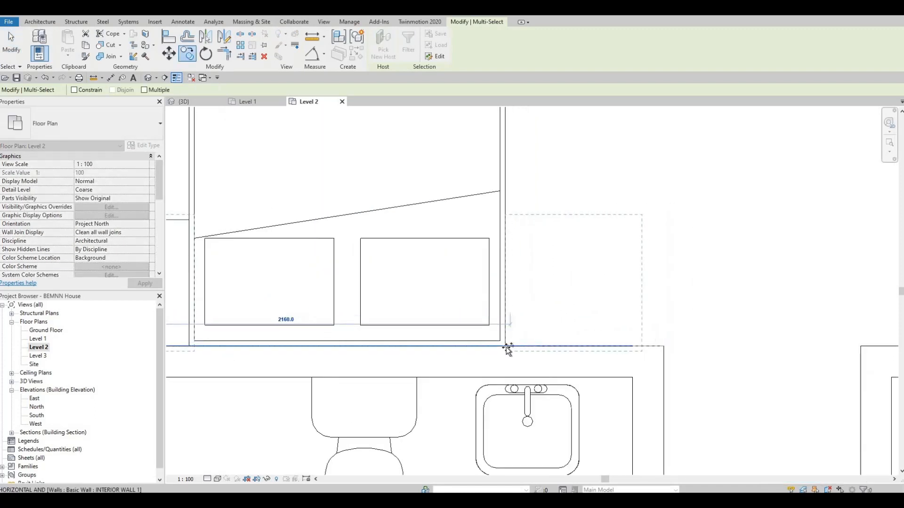
left_click(505, 346)
scroll(567, 293, "down", 3)
key("Escape")
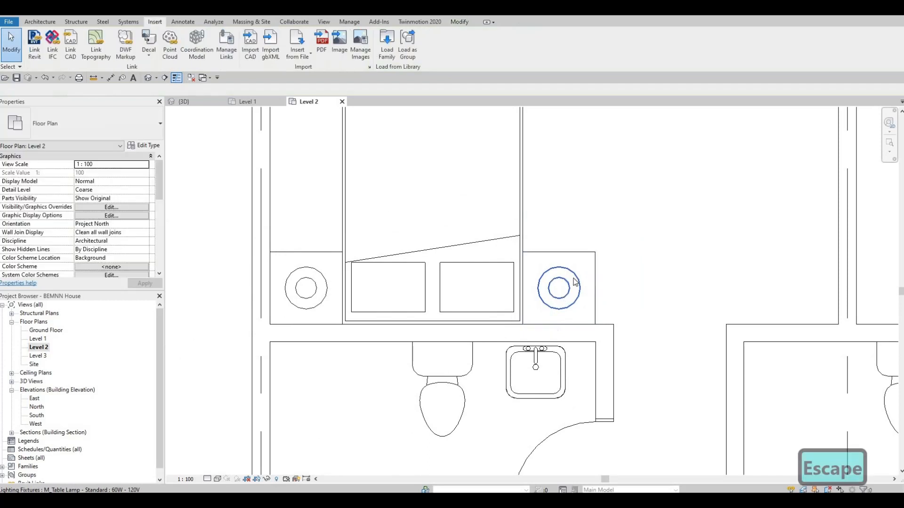
Examine the Level 2 plan, from the furnished north bedroom to the unfurnished east and south bedrooms.
scroll(549, 296, "down", 1)
middle_click_drag(556, 297, 555, 336)
scroll(556, 336, "down", 1)
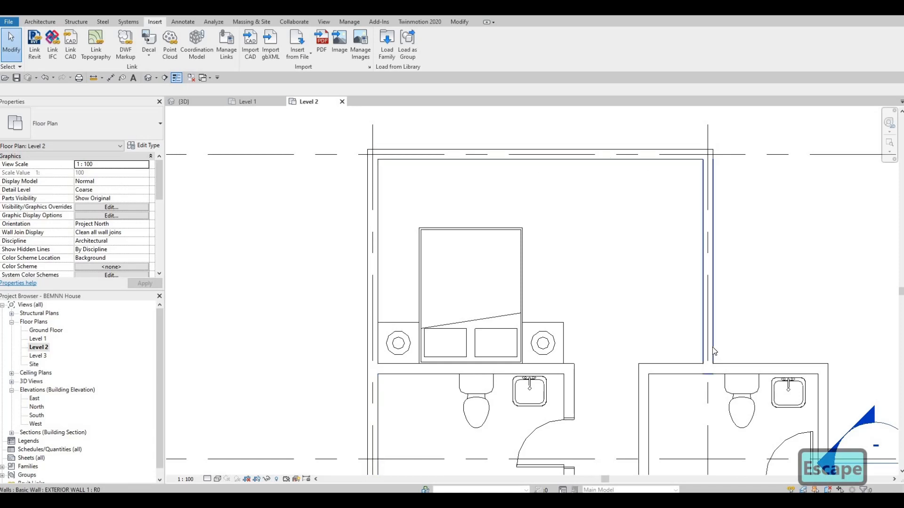
scroll(532, 187, "down", 3)
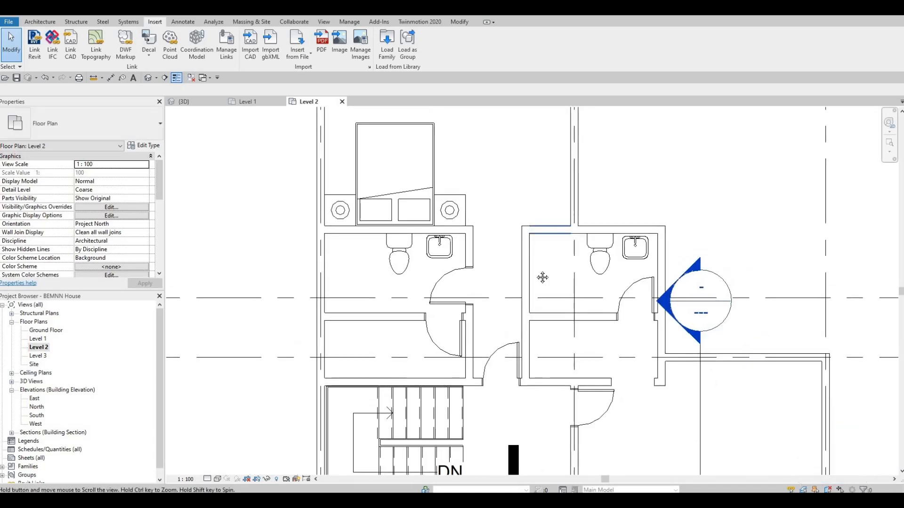
middle_click_drag(540, 236, 527, 269)
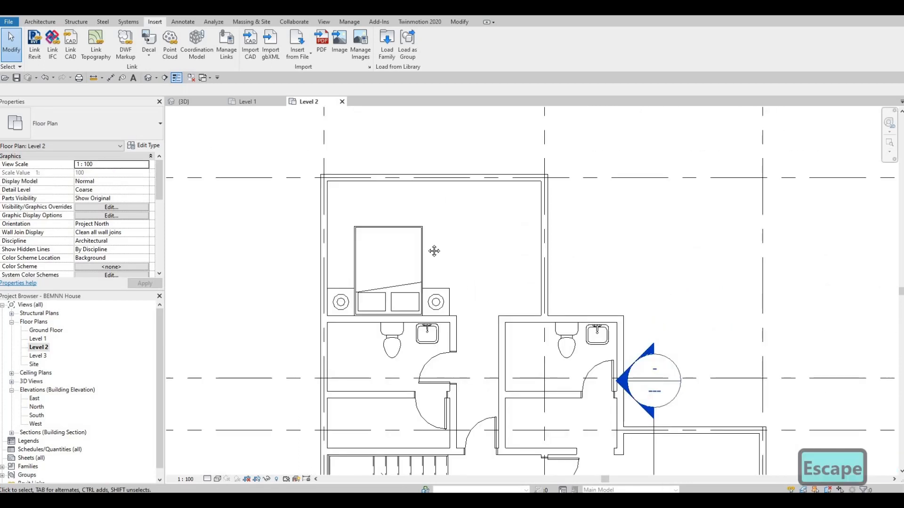
middle_click_drag(435, 157, 436, 152)
scroll(436, 153, "down", 1)
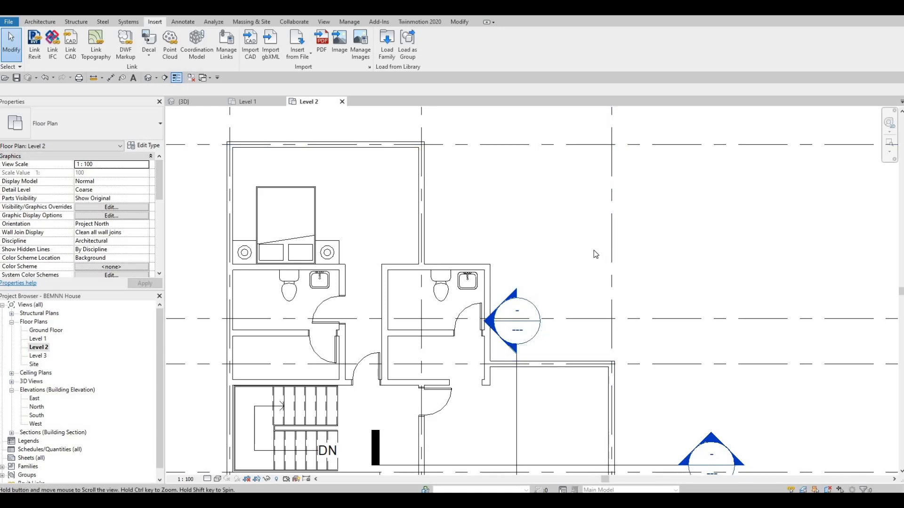
middle_click_drag(607, 377, 593, 261)
scroll(593, 262, "down", 1)
scroll(594, 237, "down", 2)
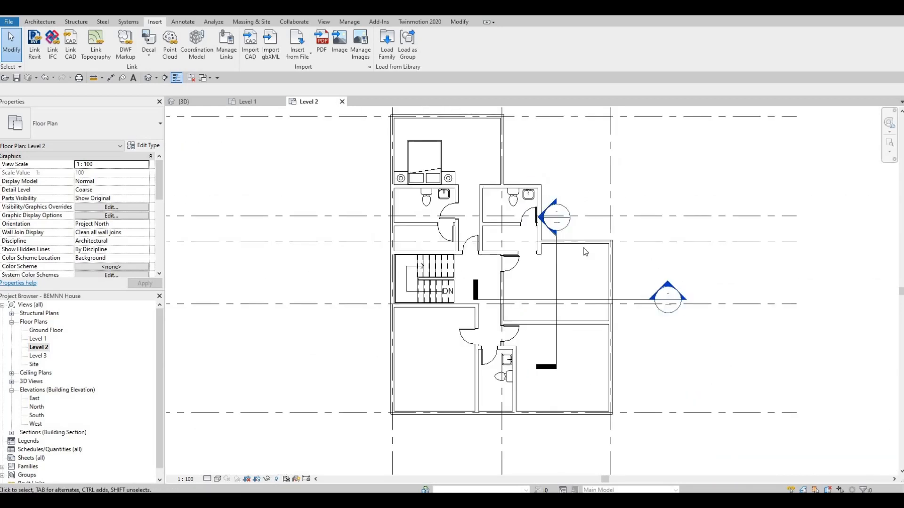
scroll(585, 252, "up", 4)
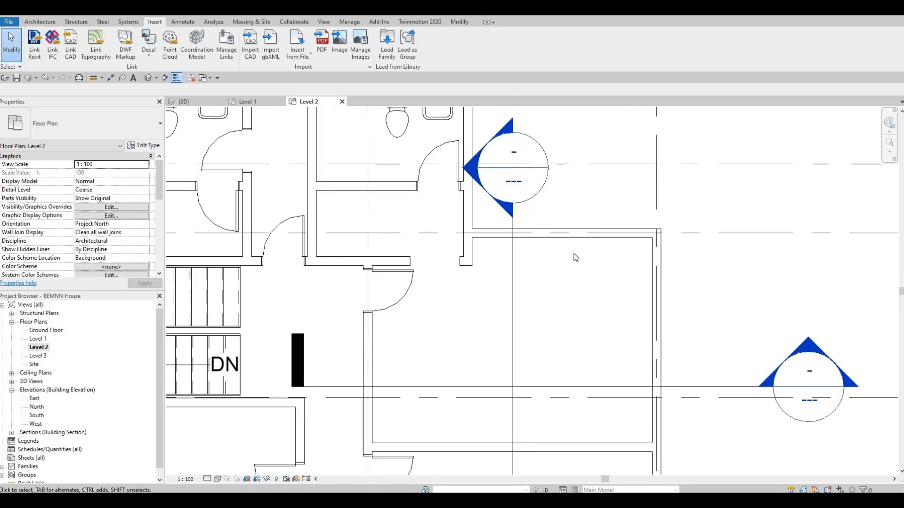
scroll(575, 257, "down", 2)
scroll(494, 193, "up", 3)
key("Escape")
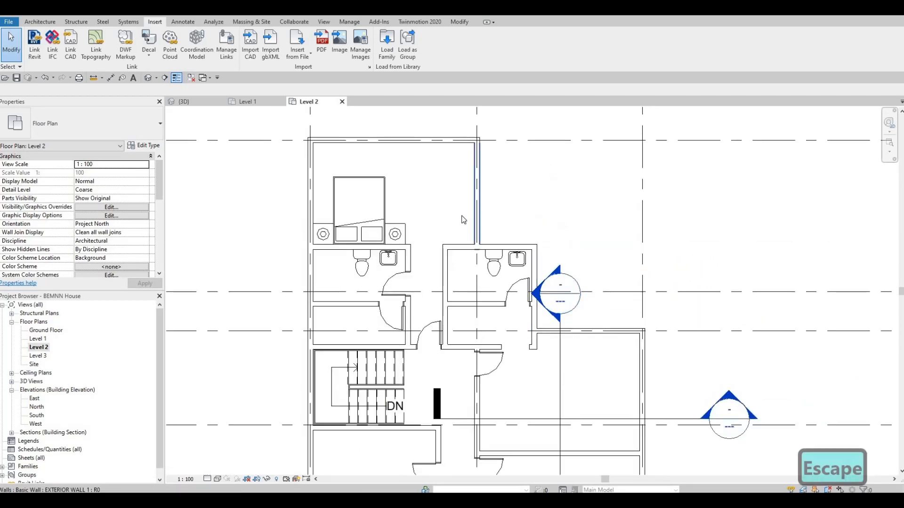
middle_click_drag(428, 244, 444, 229)
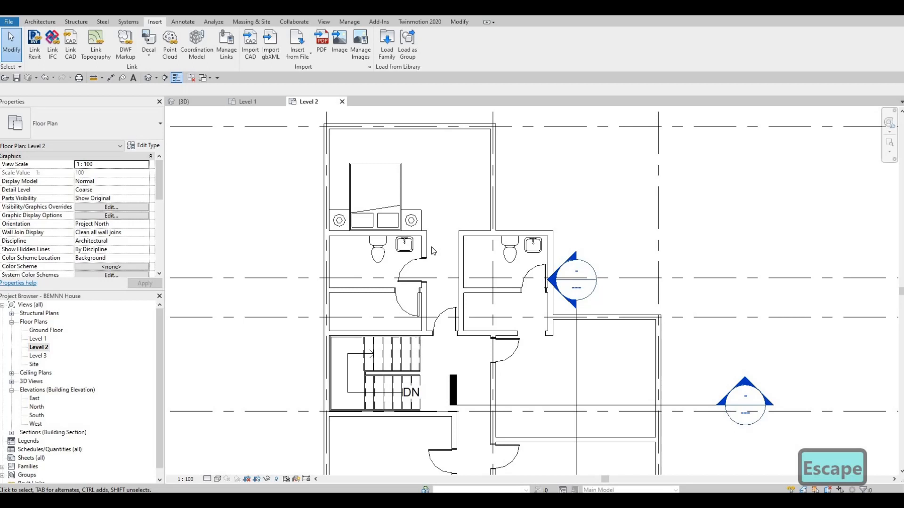
middle_click_drag(416, 179, 403, 165)
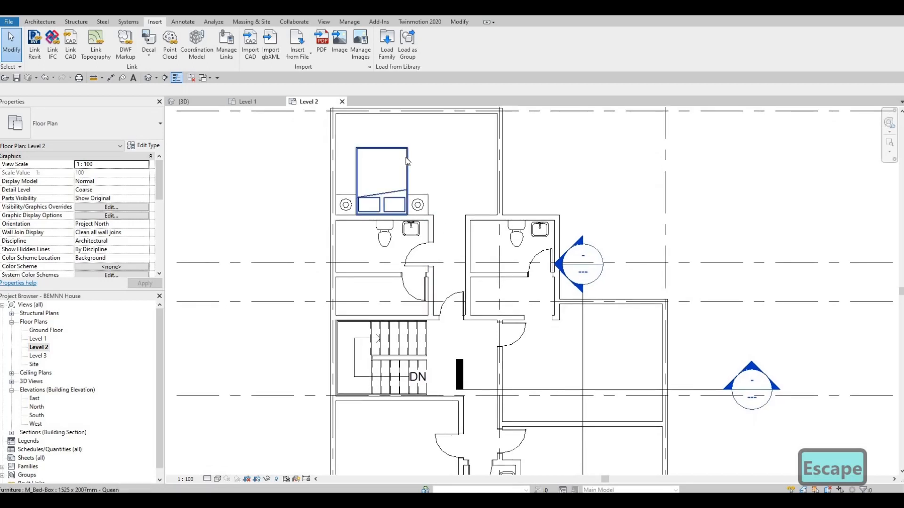
Place another M_Bed-Box 1525 x 2007mm - Queen against the south wall of the middle east bedroom, pillows facing south.
left_click(375, 195)
key("c")
key("s")
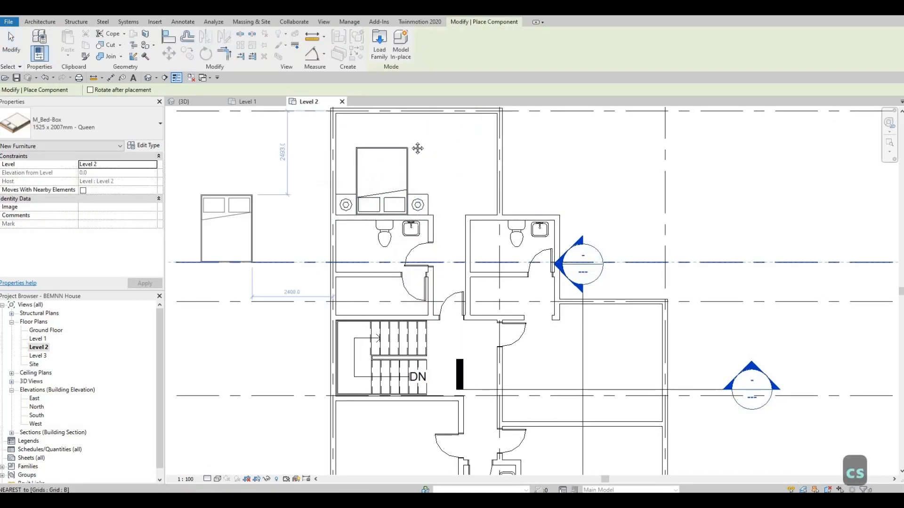
middle_click_drag(571, 202, 619, 198)
scroll(619, 197, "up", 1)
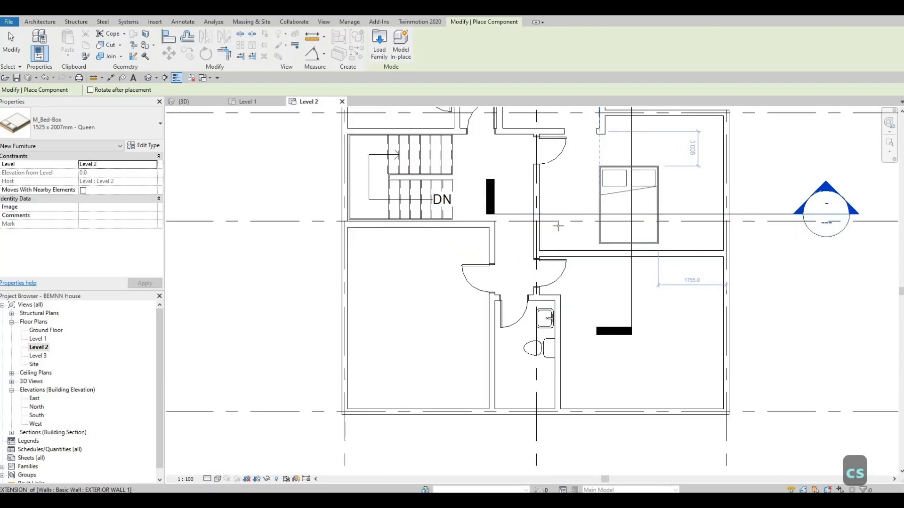
middle_click_drag(558, 226, 498, 256)
key("space")
key("space")
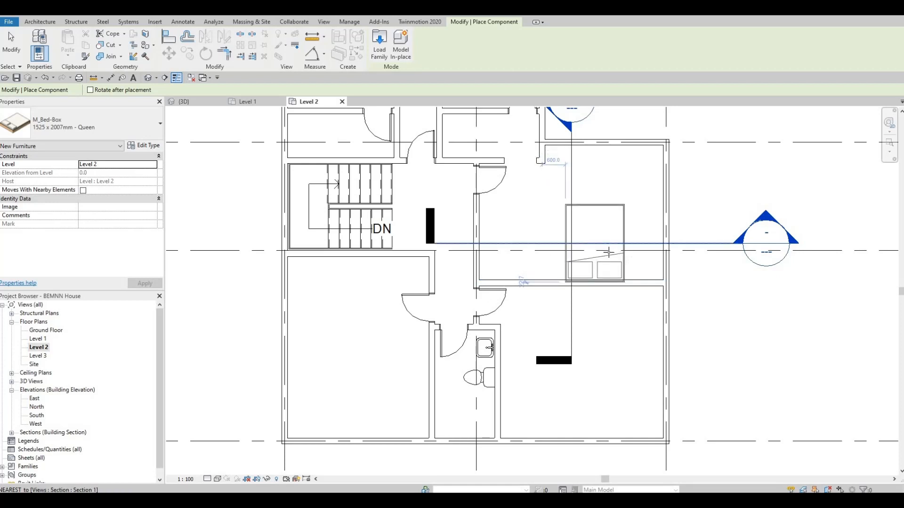
scroll(611, 248, "up", 2)
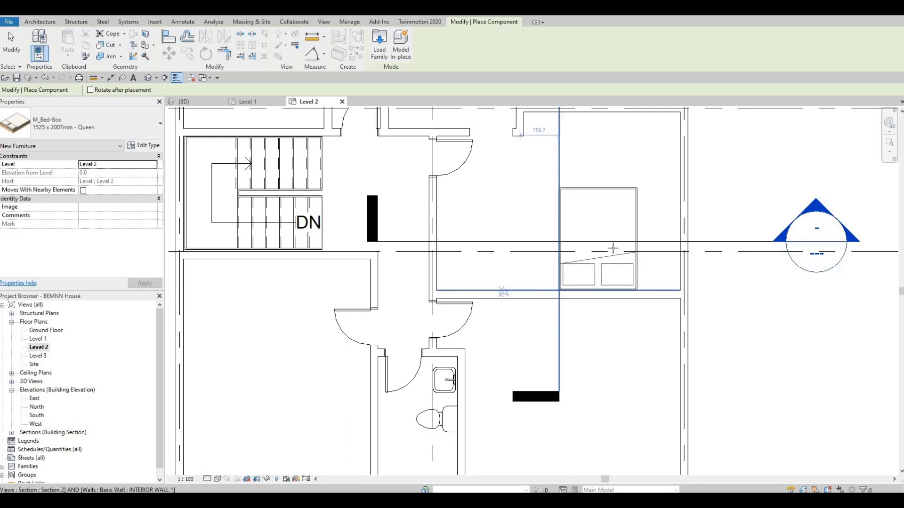
left_click(661, 278)
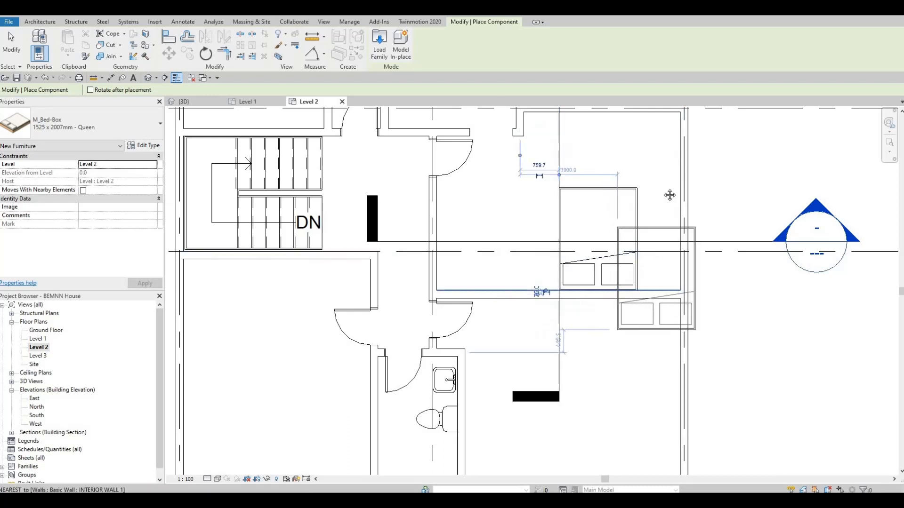
Place a queen bed in the southeast bedroom against the bathroom wall, pillows facing west, about 600 mm from the wall corner to its north.
middle_click_drag(588, 113, 524, 170)
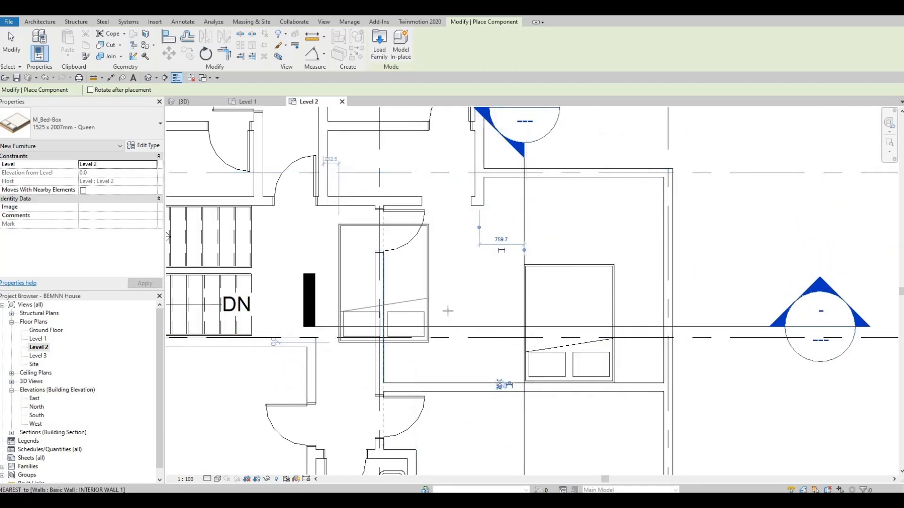
scroll(521, 228, "down", 3)
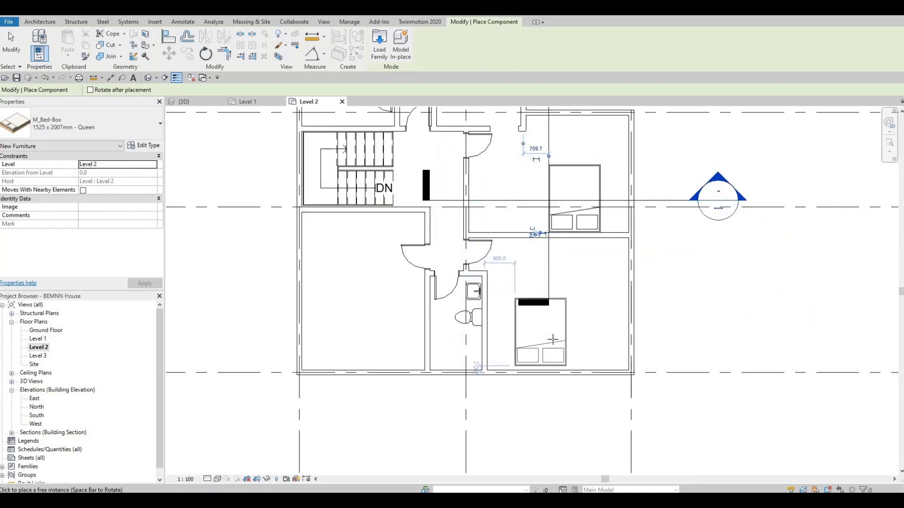
key("space")
key("space")
key("space")
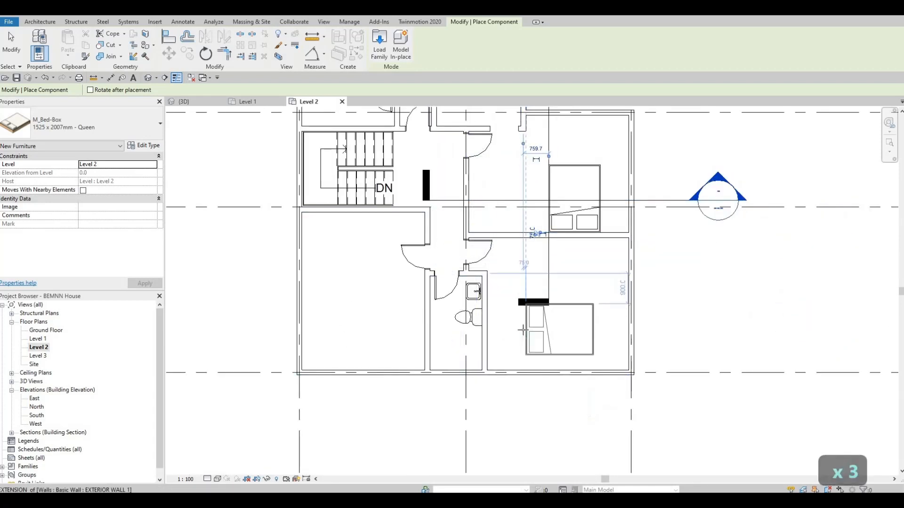
scroll(522, 330, "up", 1)
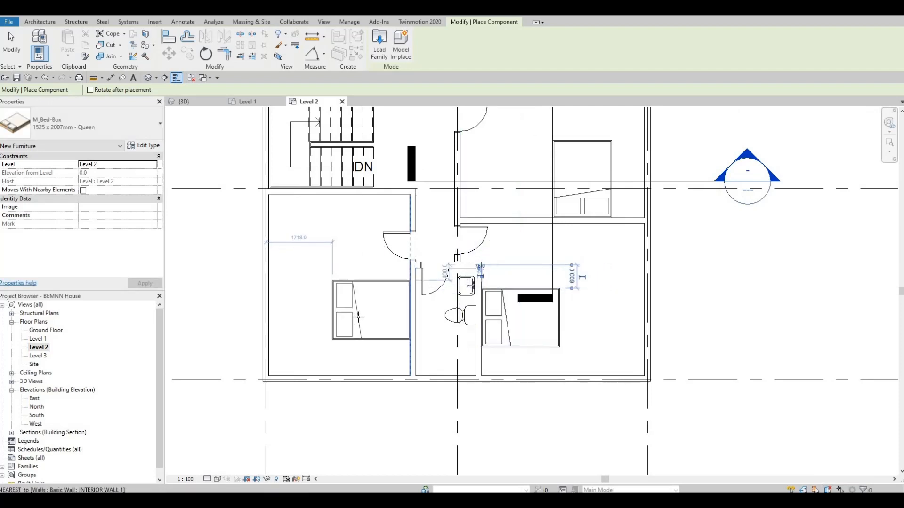
Place a queen bed against the southwest bedroom's east wall, pillows facing east, in line with the bed across the bathroom.
scroll(366, 308, "up", 1)
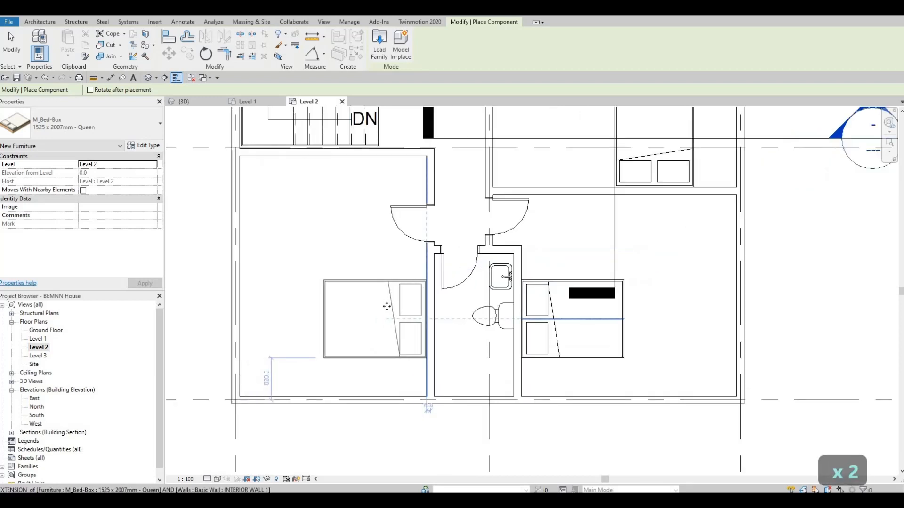
left_click(387, 307)
scroll(386, 305, "down", 2)
key("Escape")
key("Escape")
Place M_Table-Night Stand 0610 x 0610 x 0762mm on both sides of the middle east bedroom's bed, flush with the south wall.
middle_click_drag(344, 136, 384, 269)
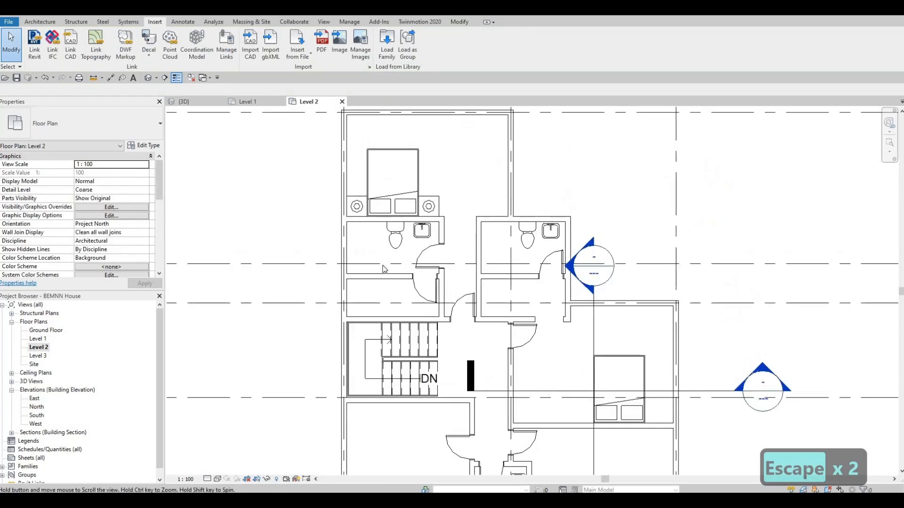
scroll(384, 269, "up", 3)
left_click(359, 272)
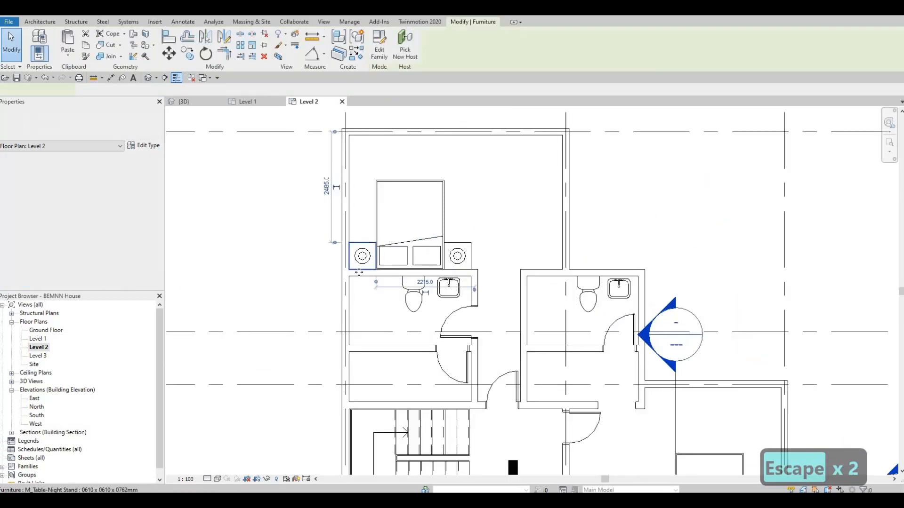
key("c")
key("s")
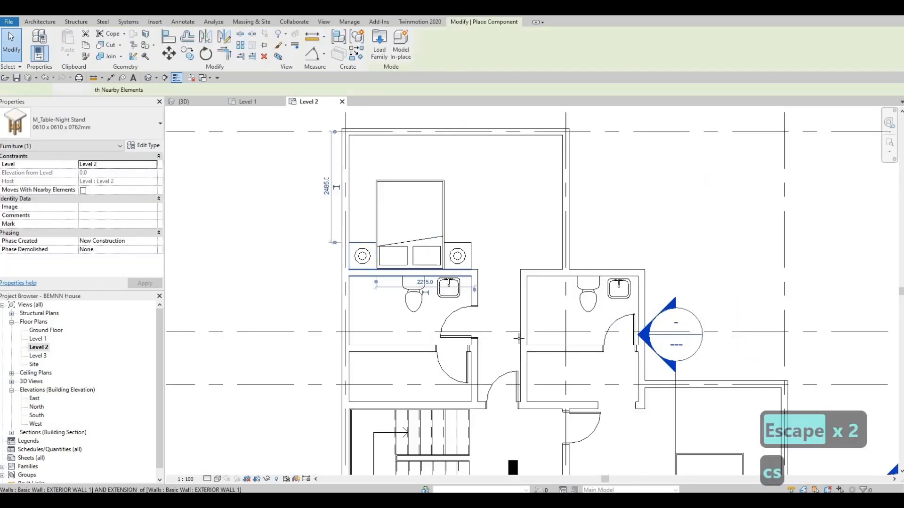
scroll(666, 439, "up", 2)
middle_click_drag(617, 378, 560, 151)
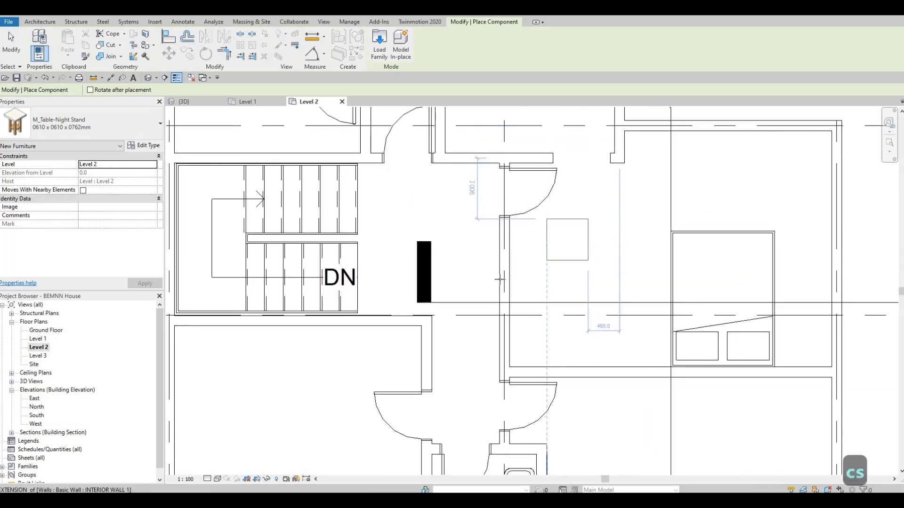
middle_click_drag(650, 339, 537, 333)
scroll(520, 348, "up", 2)
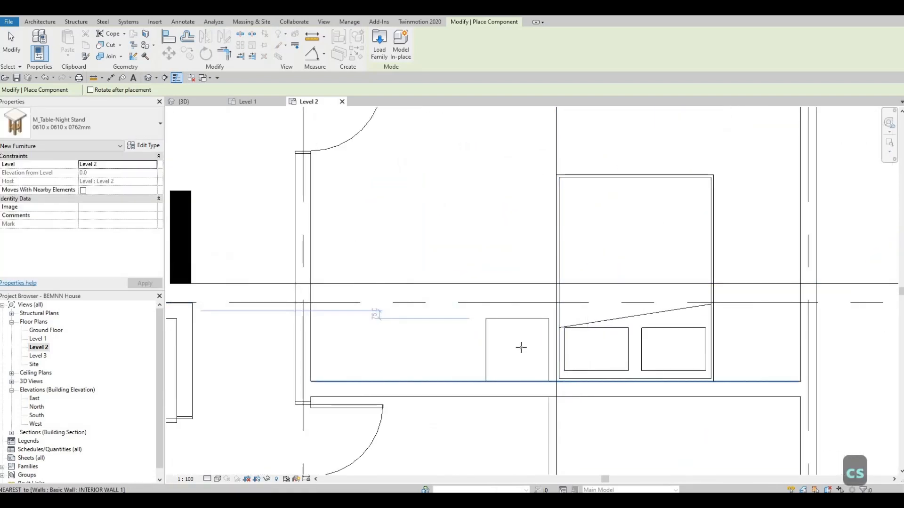
left_click(746, 343)
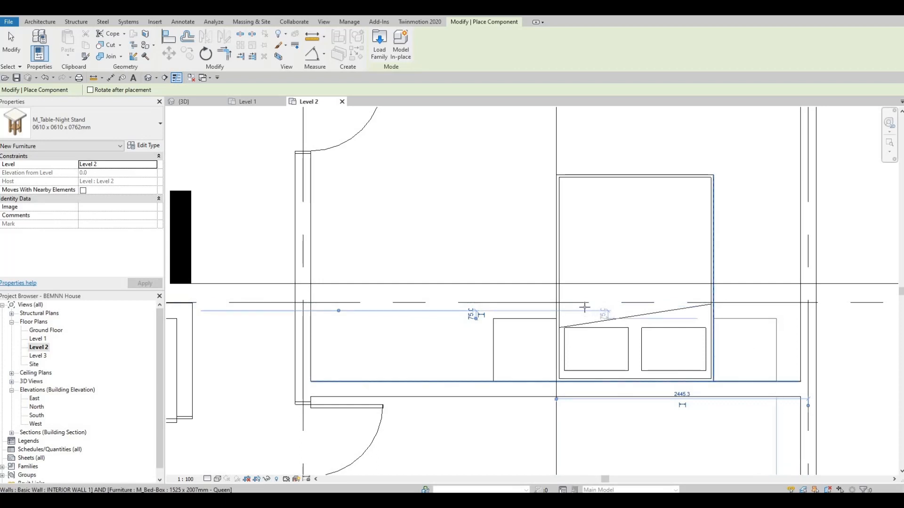
Place matching night stands north and south of the southeast bedroom's bed, flush with the bathroom wall.
scroll(446, 354, "down", 3)
scroll(527, 150, "up", 5)
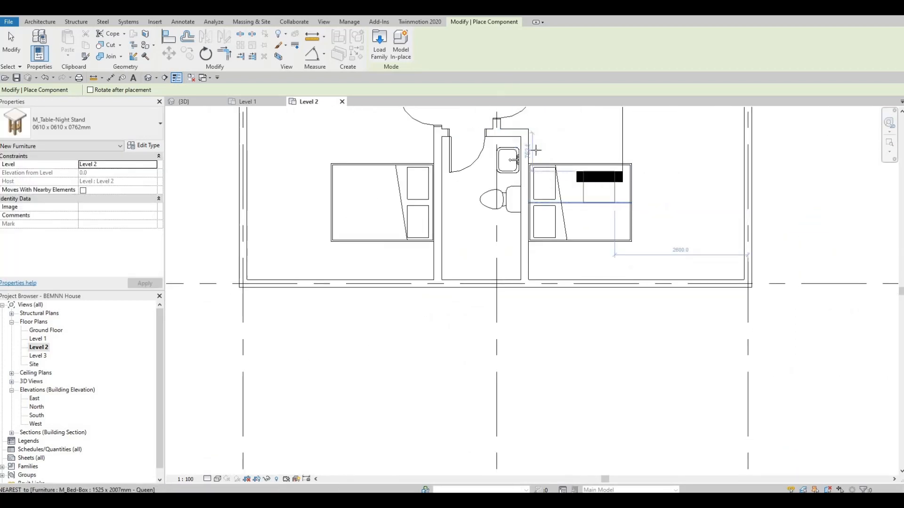
scroll(523, 157, "up", 2)
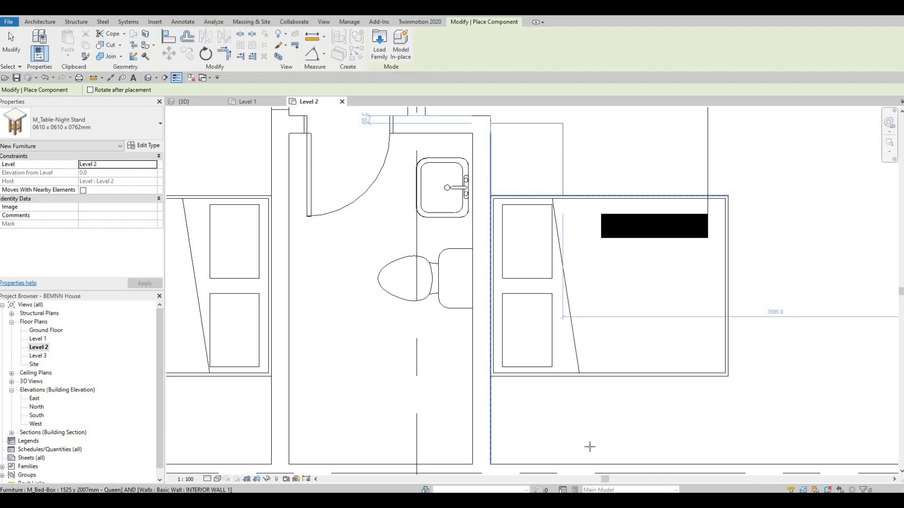
left_click(527, 415)
Place night stands south and north of the southwest bedroom's bed, along the room's east wall.
middle_click_drag(527, 353, 660, 326)
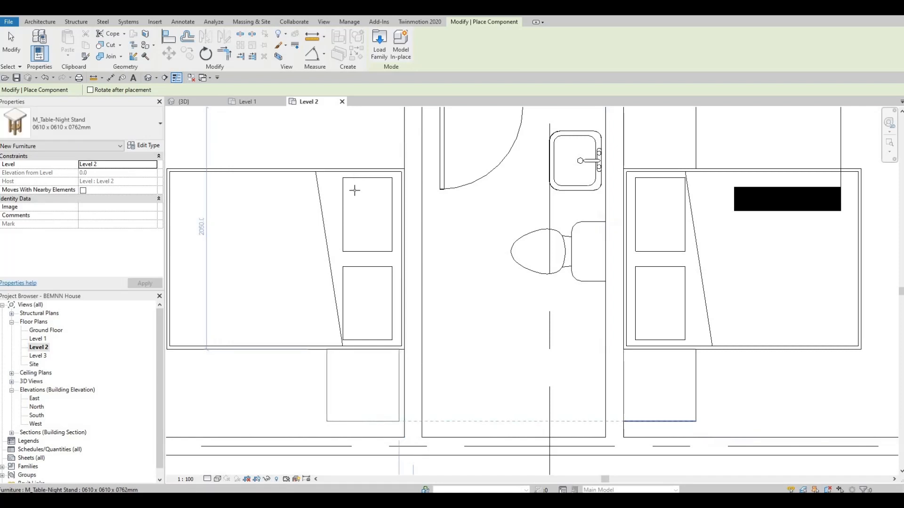
middle_click_drag(371, 145, 399, 288)
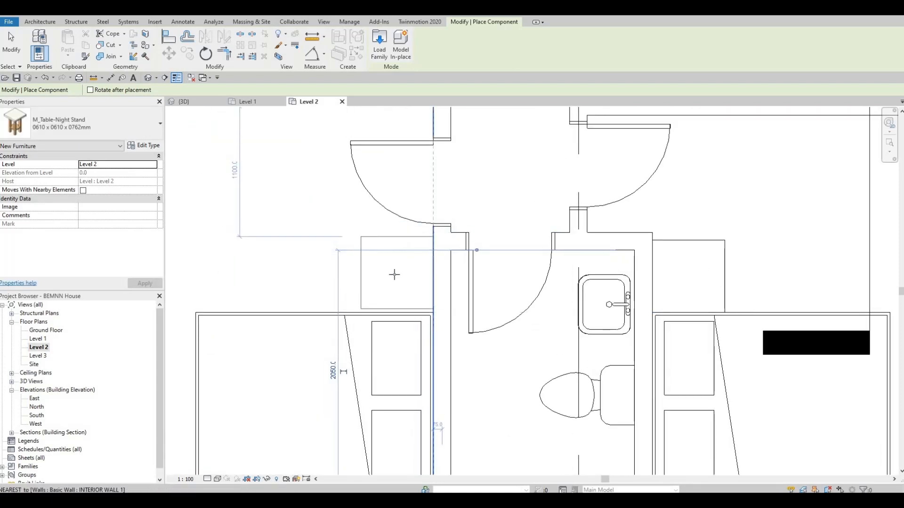
scroll(426, 229, "down", 5)
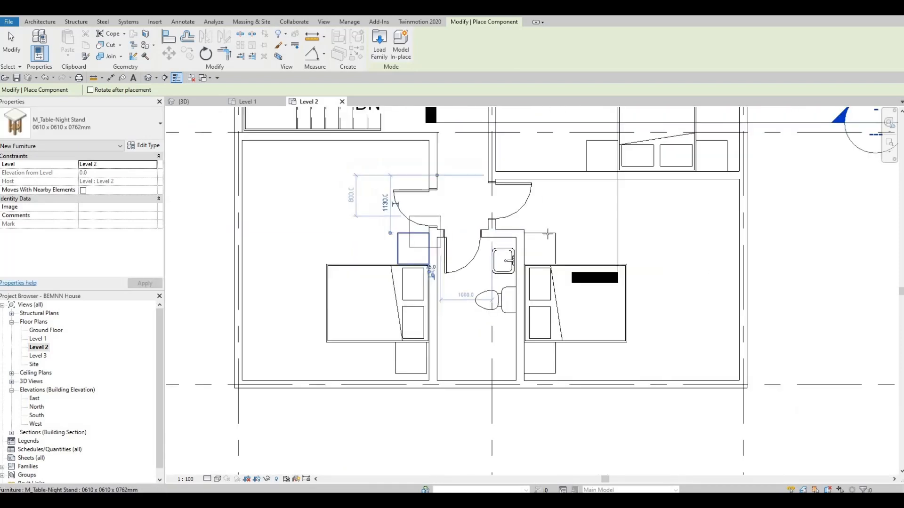
middle_click_drag(565, 146, 564, 233)
middle_click_drag(516, 208, 526, 329)
scroll(526, 328, "down", 1)
key("Escape")
key("Escape")
Place M_Table Lamp - Standard 60W - 120V, matching the north bedroom's lamp, on both night stands in the middle east bedroom.
middle_click_drag(419, 123, 426, 210)
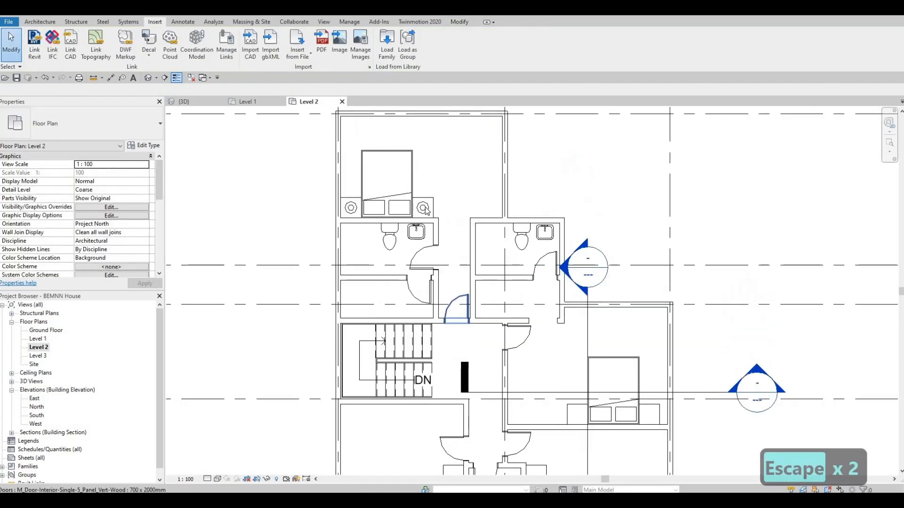
left_click(423, 207)
key("c")
key("s")
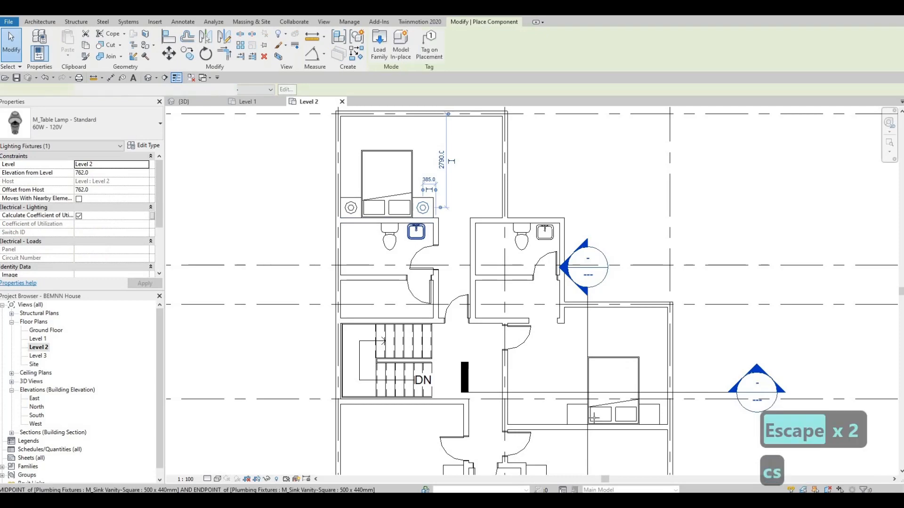
scroll(633, 368, "up", 1)
scroll(541, 434, "up", 2)
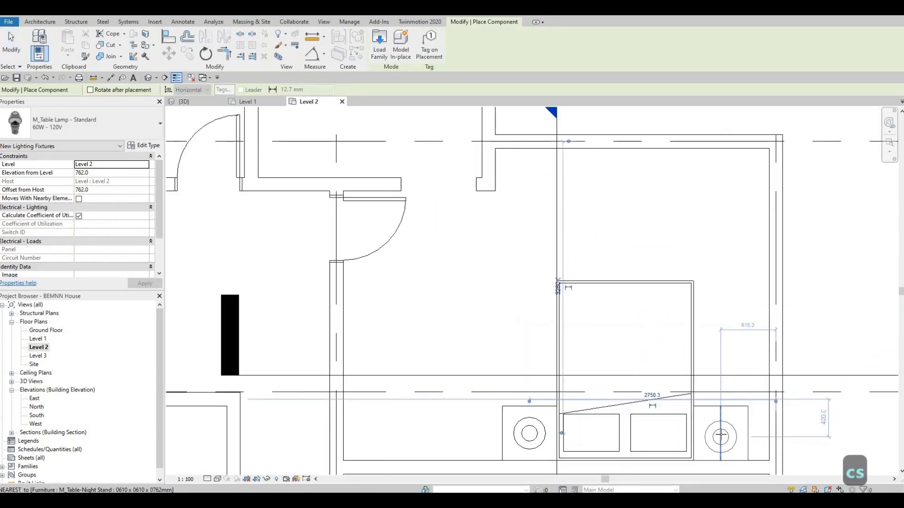
Place the same table lamps on all four night stands in the southwest and southeast bedrooms.
scroll(502, 339, "down", 3)
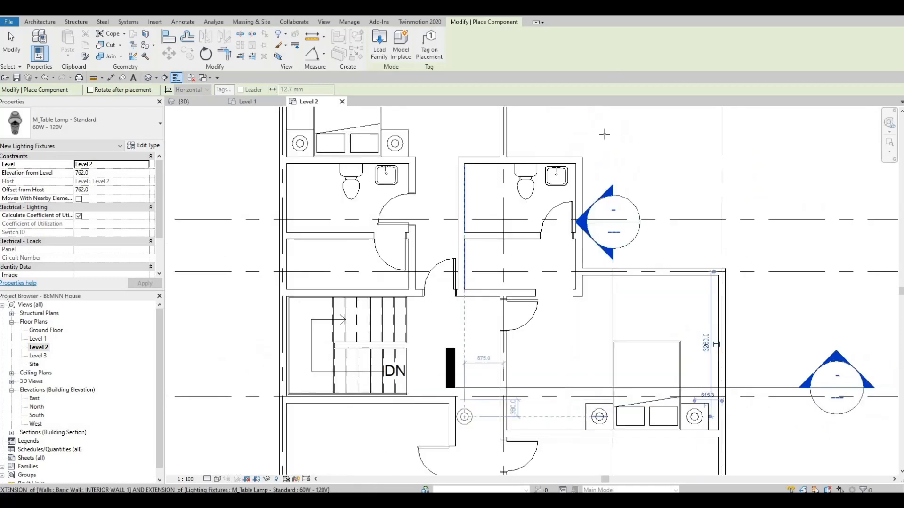
scroll(601, 190, "up", 2)
scroll(596, 227, "up", 2)
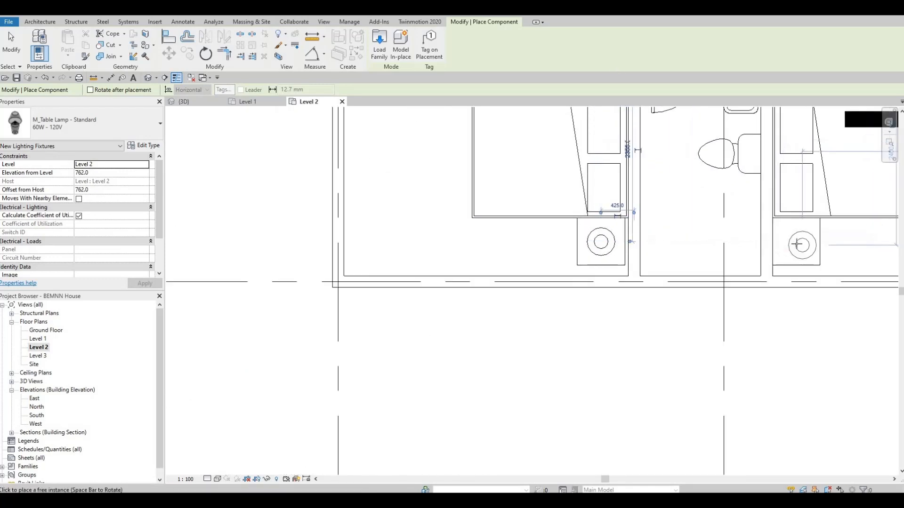
middle_click_drag(492, 432, 521, 330)
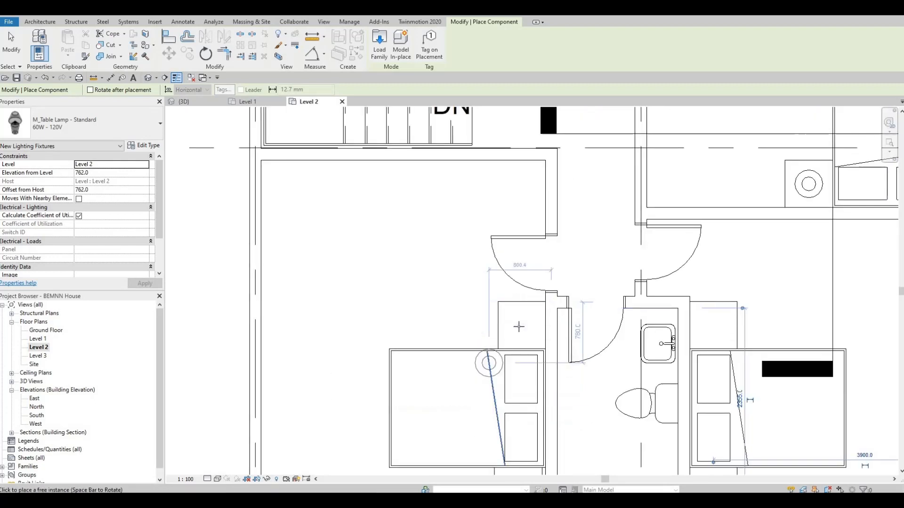
left_click(522, 328)
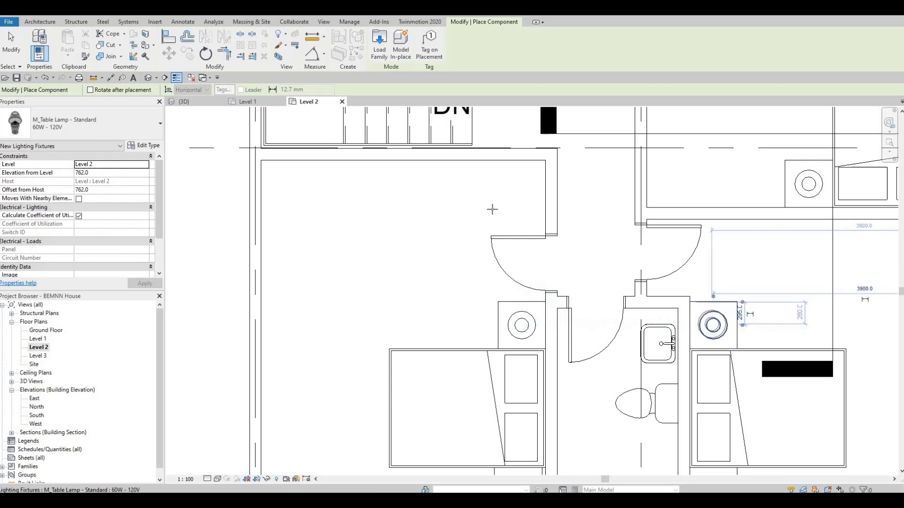
scroll(490, 207, "down", 3)
key("Escape")
key("Escape")
scroll(612, 344, "down", 3)
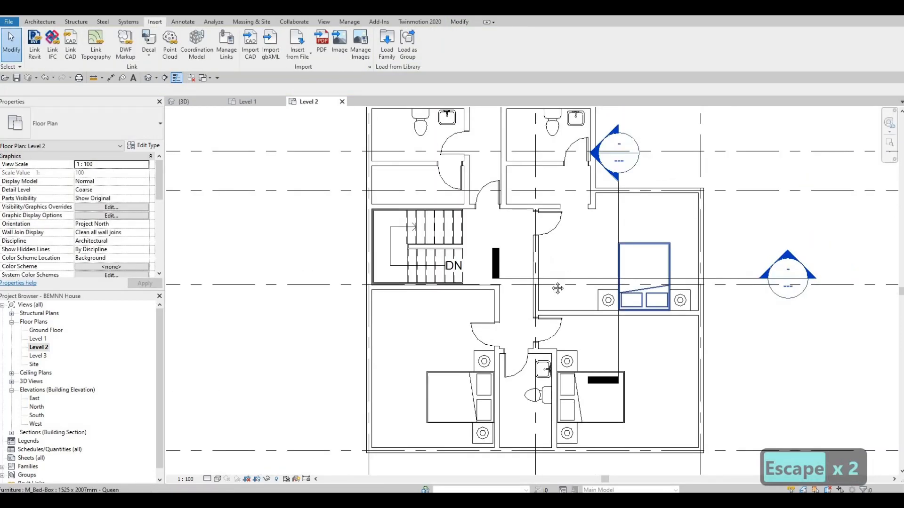
Load the M_Sofa-Pensi family from the Seating folder of the Furniture library.
middle_click_drag(574, 308, 576, 394)
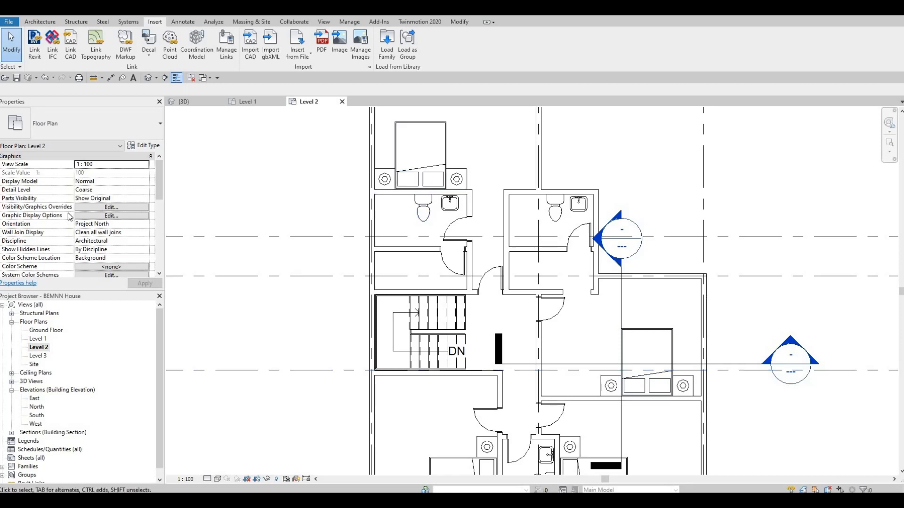
scroll(68, 213, "down", 5)
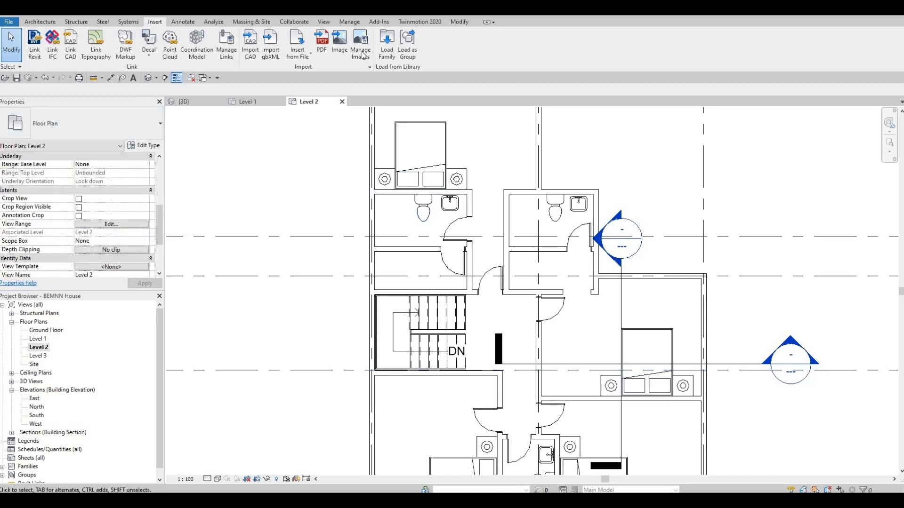
left_click(382, 57)
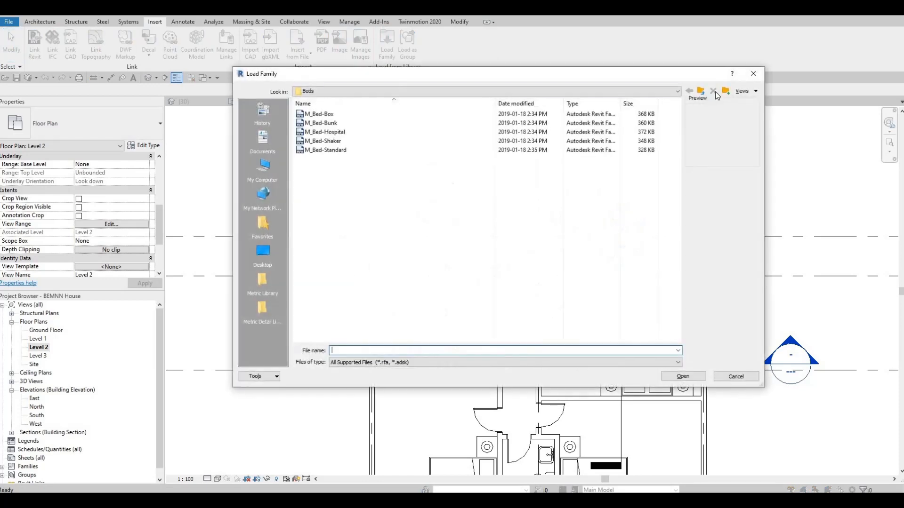
key("BackSpace")
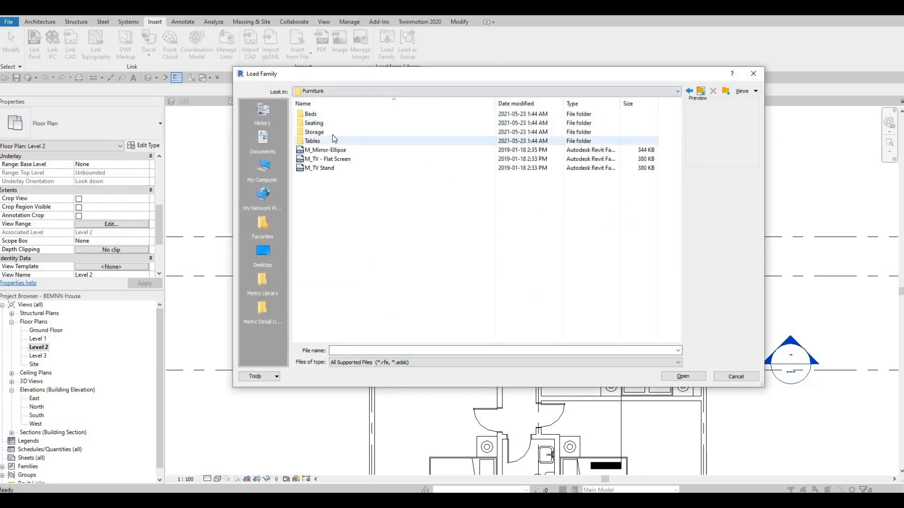
double_click(331, 124)
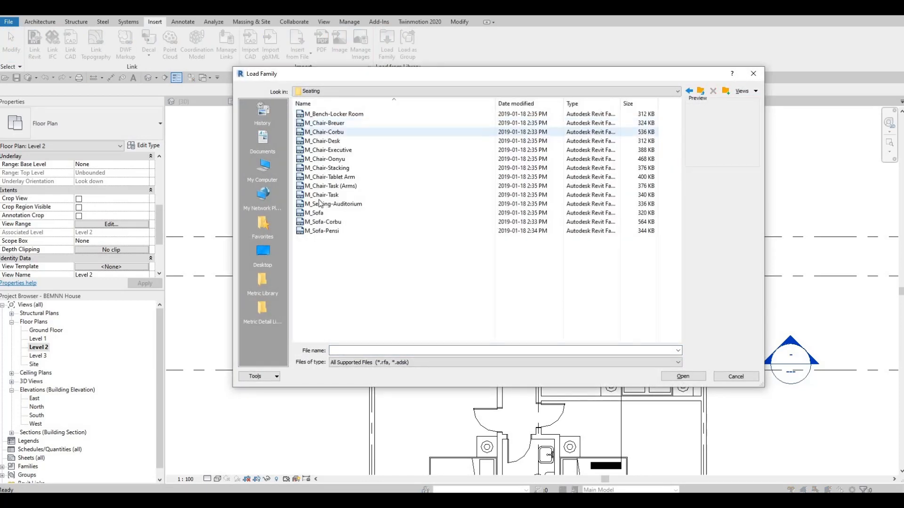
left_click(318, 231)
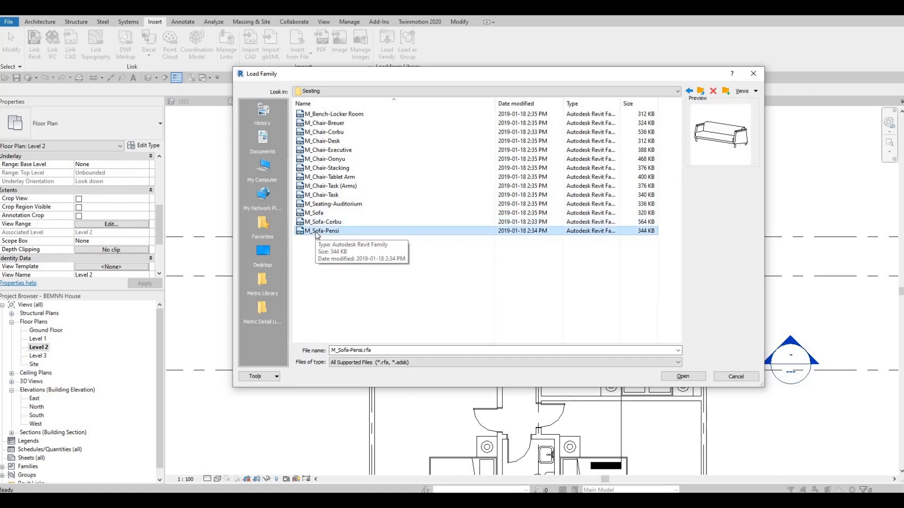
key("Up")
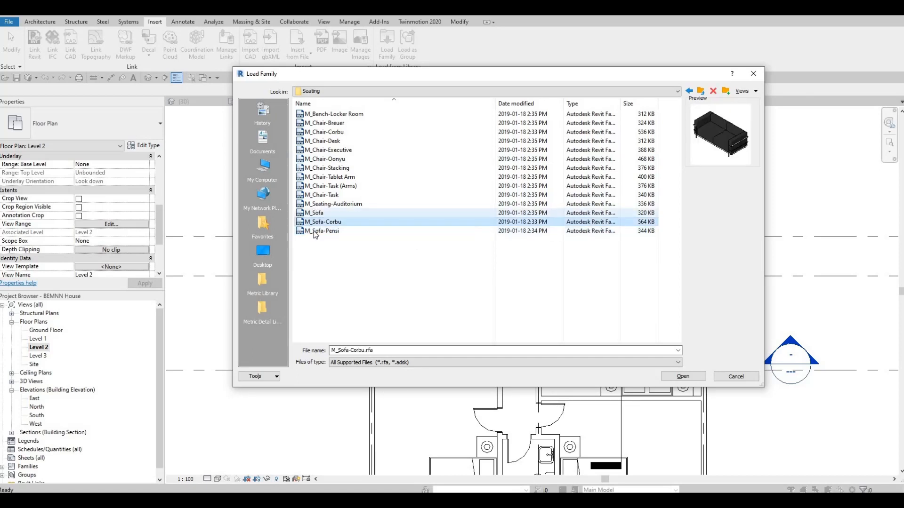
key("Up")
key("Down")
key("Down")
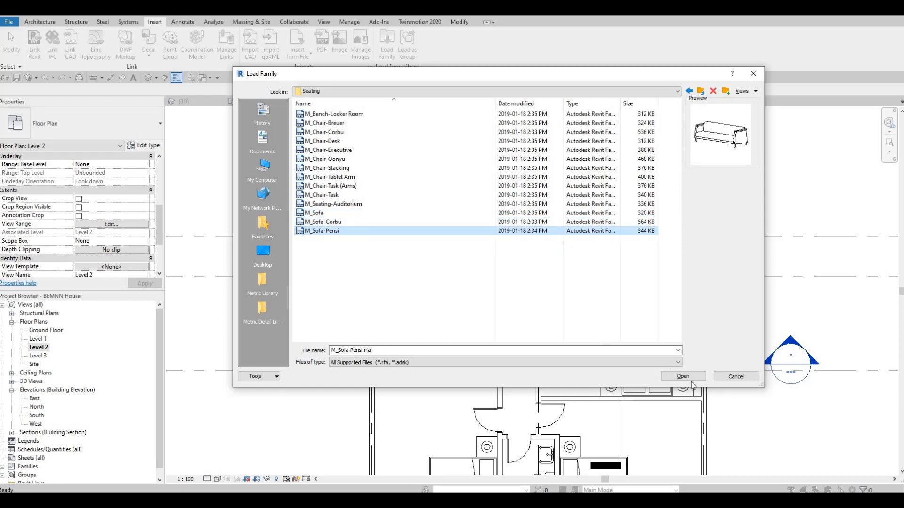
key("Return")
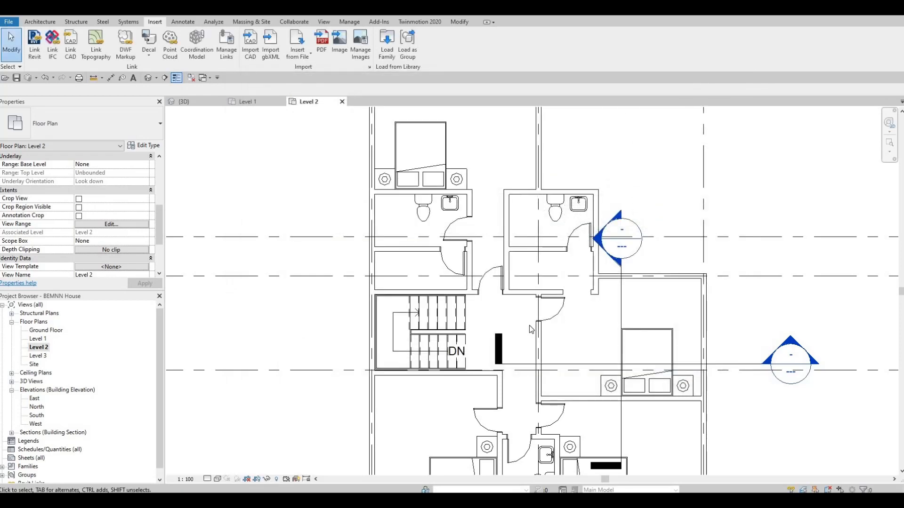
Place M_Sofa-Pensi 2134mm lengthwise along the north bedroom's east wall, centred about 1300 mm north of the bathroom wall.
key("m")
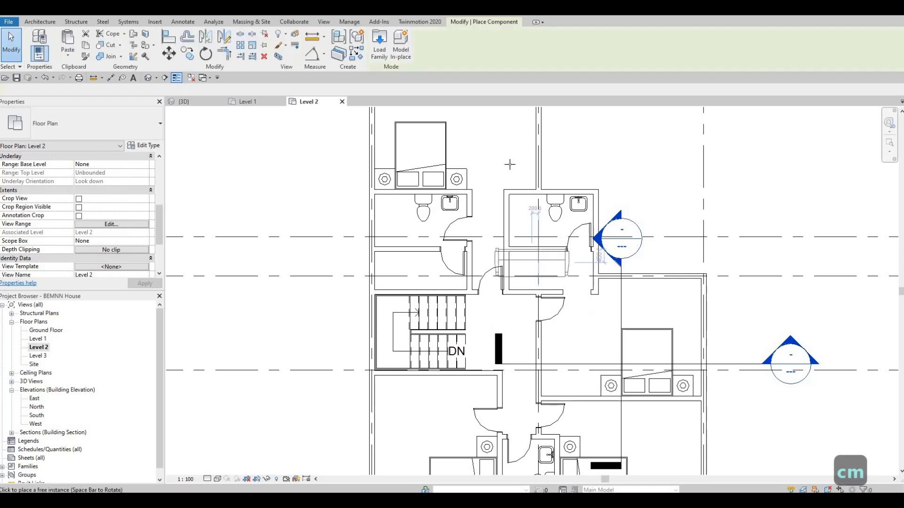
key("space")
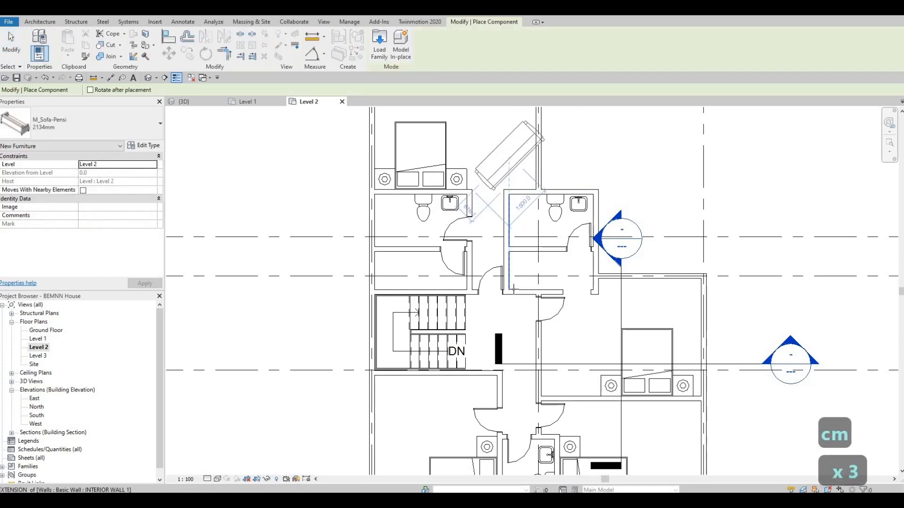
scroll(520, 221, "up", 3)
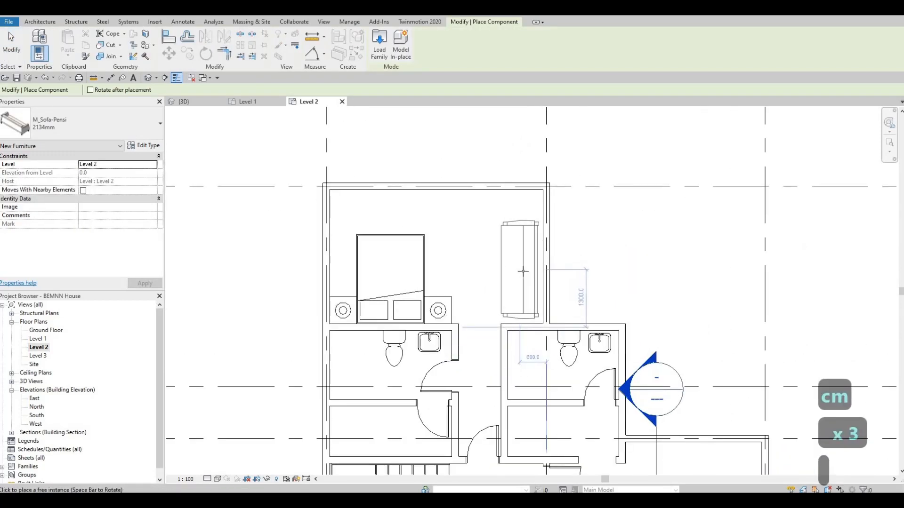
key("space")
key("space")
left_click(524, 273)
middle_click_drag(537, 320, 489, 124)
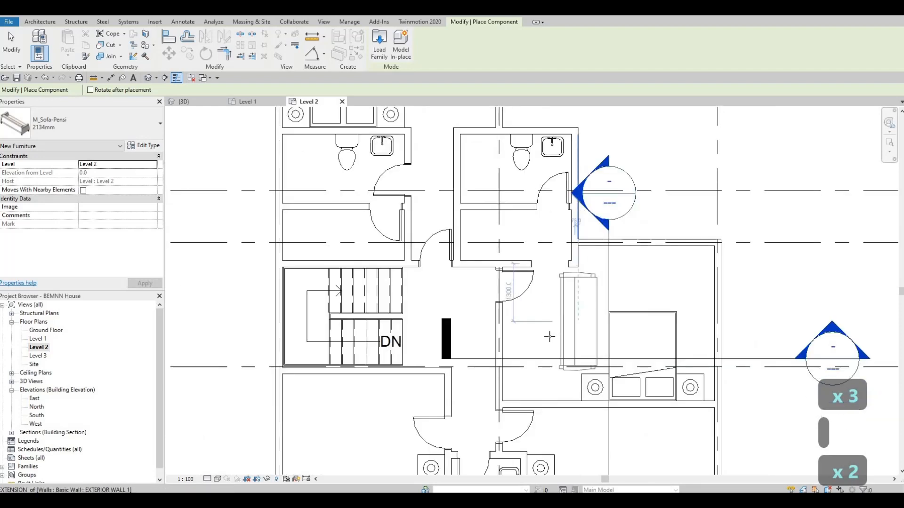
key("space")
key("space")
key("space")
key("space")
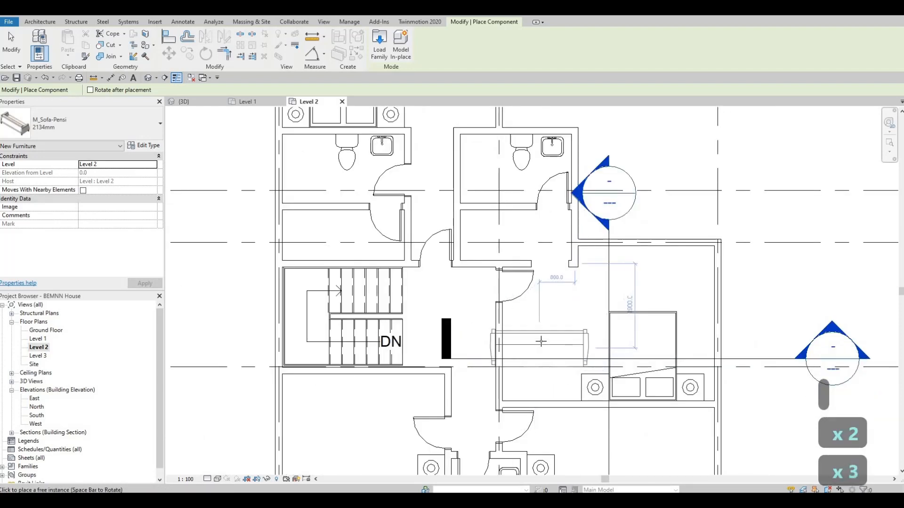
key("Escape")
key("Escape")
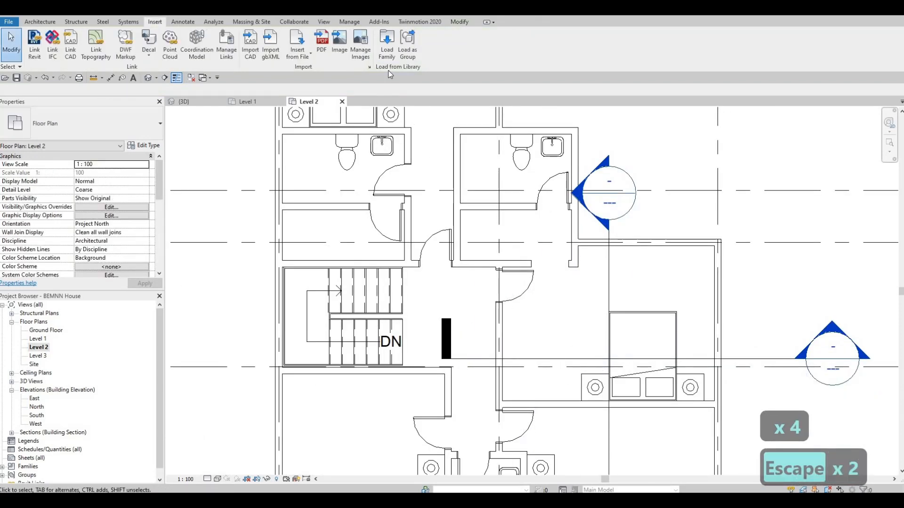
Preview the families in the Seating library folder, from M_Bench-Locker Room through M_Sofa-Pensi, without loading any.
left_click(387, 45)
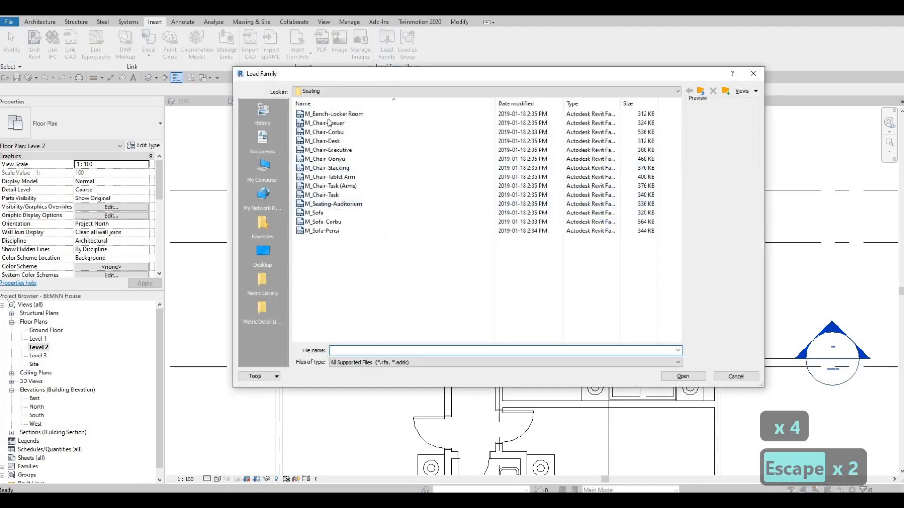
left_click(330, 114)
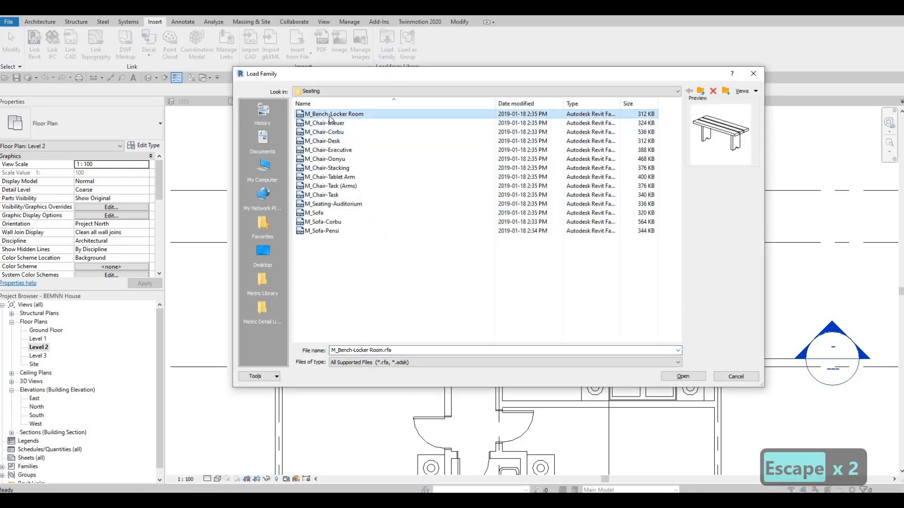
key("Down")
key("Down")
key("Down")
key("Down")
key("Down")
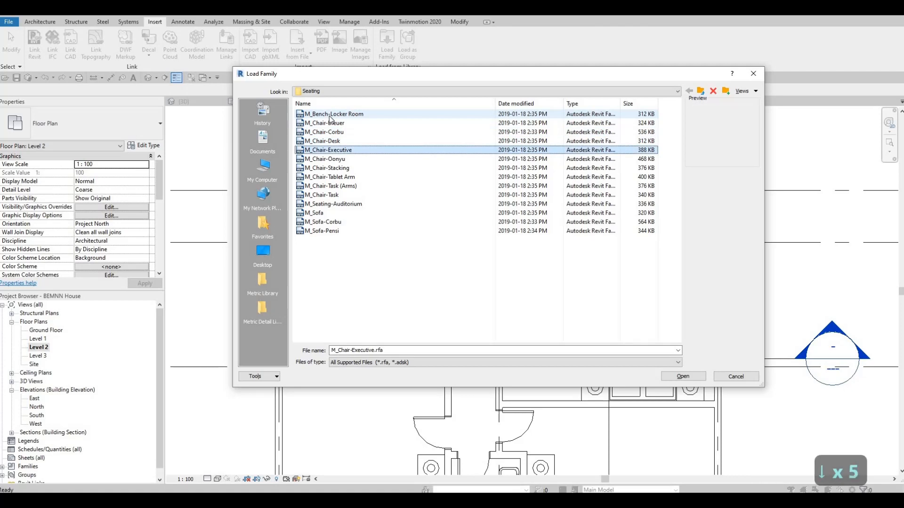
key("Down")
key("Down")
key("Down")
key("Down")
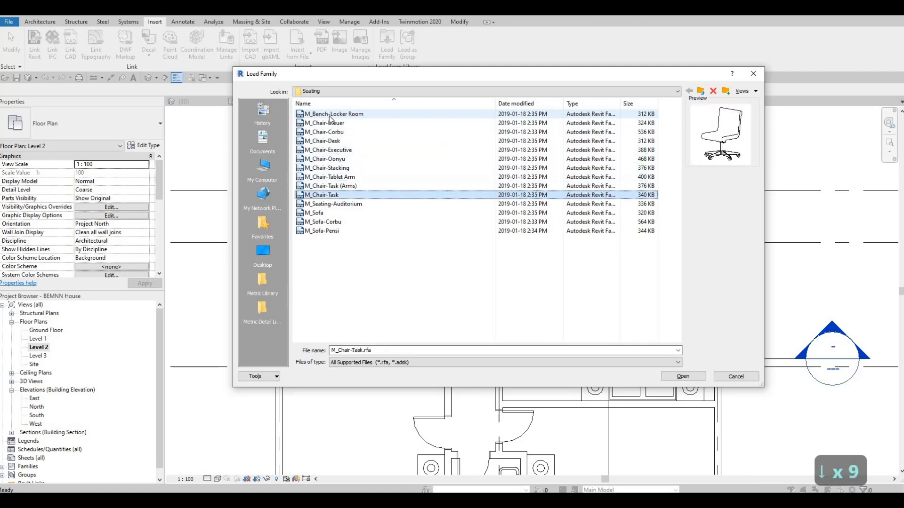
key("Down")
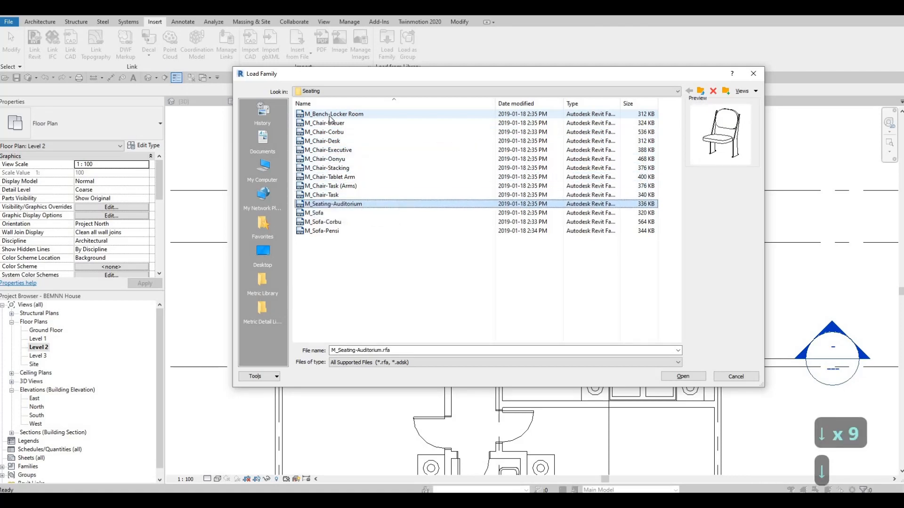
key("Down")
key("Down")
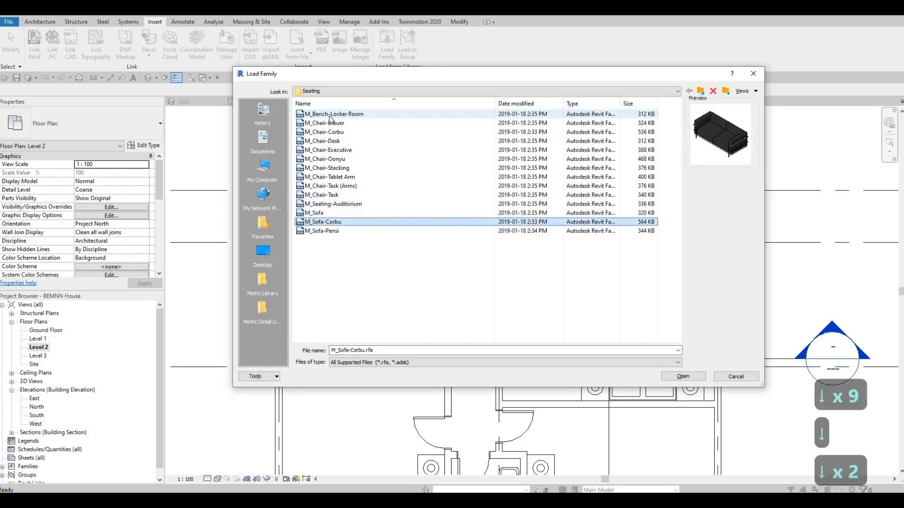
key("Down")
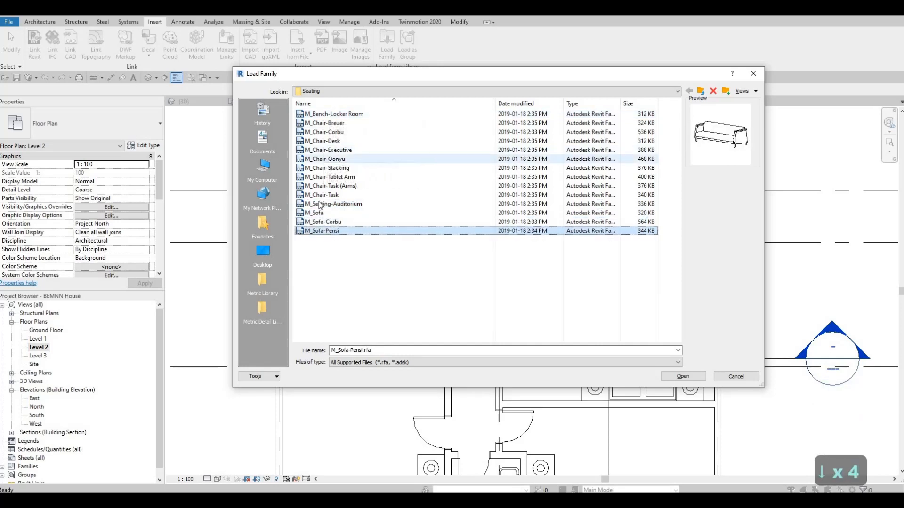
key("Escape")
key("Escape")
Set the Level 2 plan's underlay base level to Level 1.
middle_click_drag(327, 347, 339, 473)
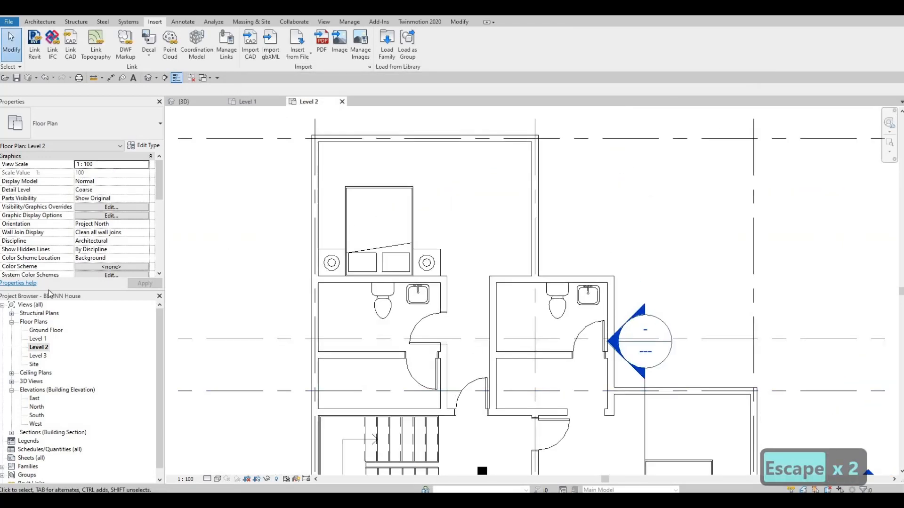
scroll(68, 244, "down", 5)
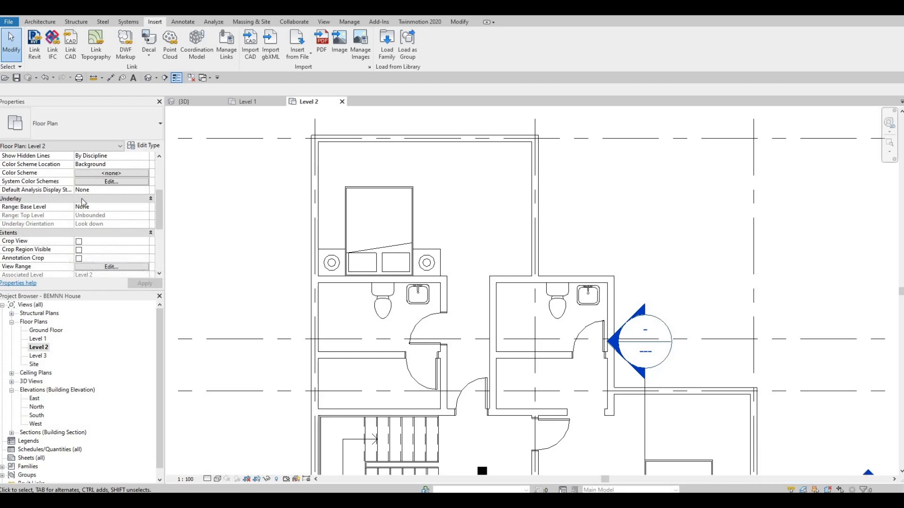
scroll(99, 218, "up", 4)
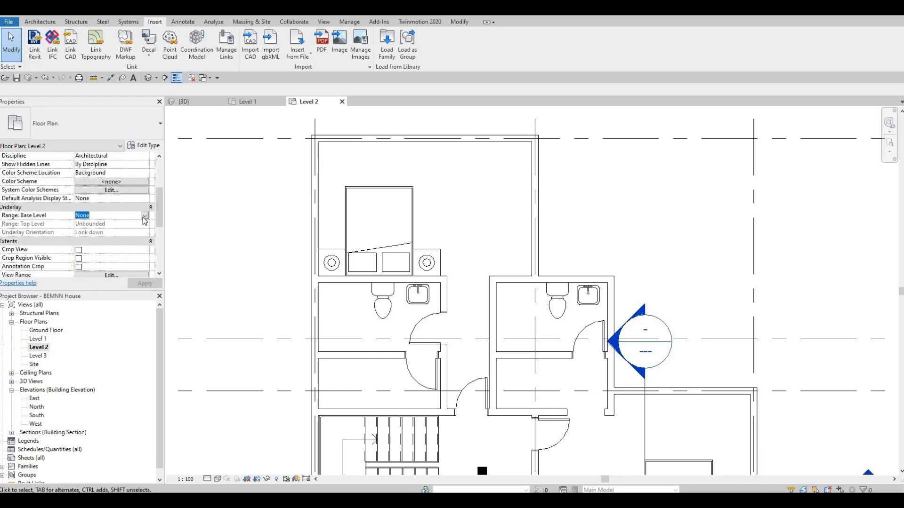
left_click(145, 216)
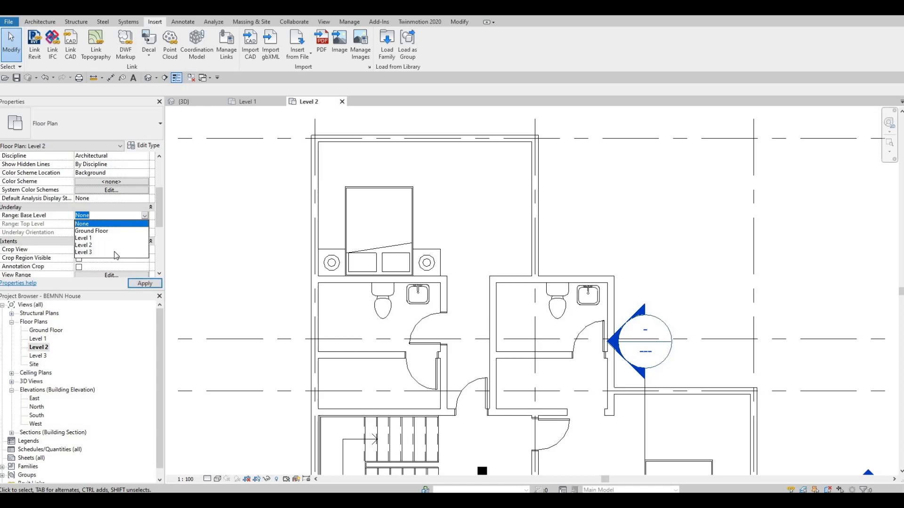
left_click(104, 239)
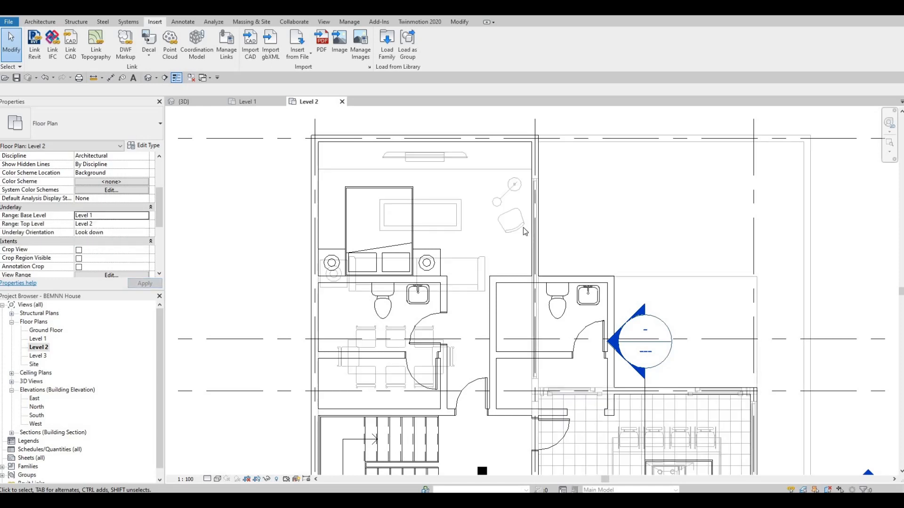
key("Escape")
key("Escape")
Place an M_Chair-Desk, matching the Level 1 underlay's desk chair, at an angle near the north bedroom's east wall beside the underlay chair.
left_click(516, 234)
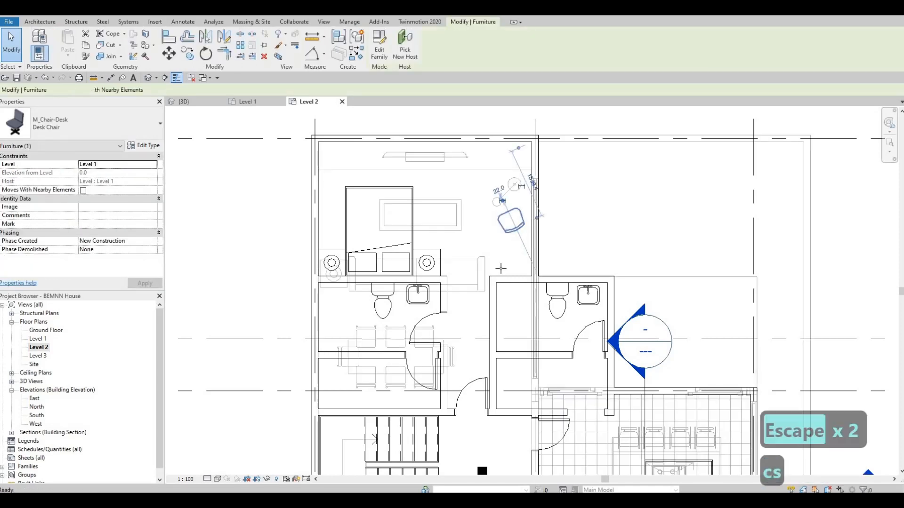
key("c")
key("s")
scroll(530, 227, "up", 4)
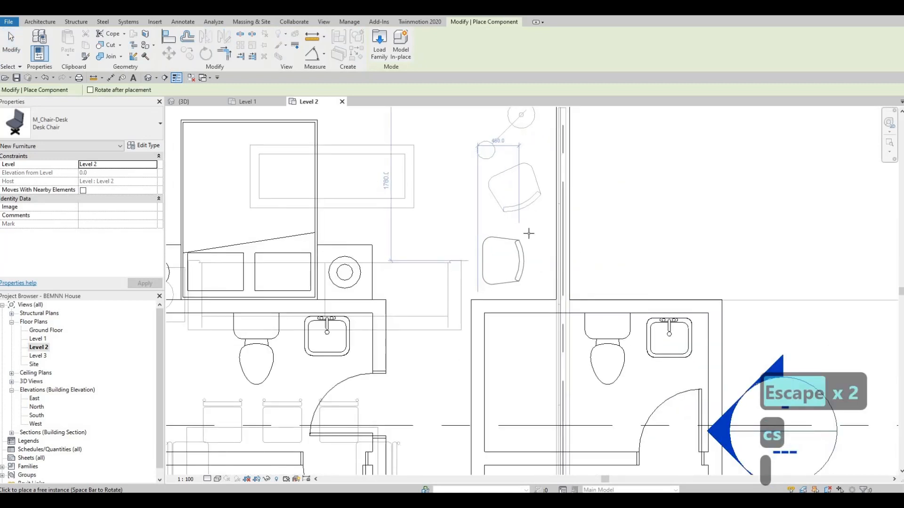
key("space")
key("space")
key("space")
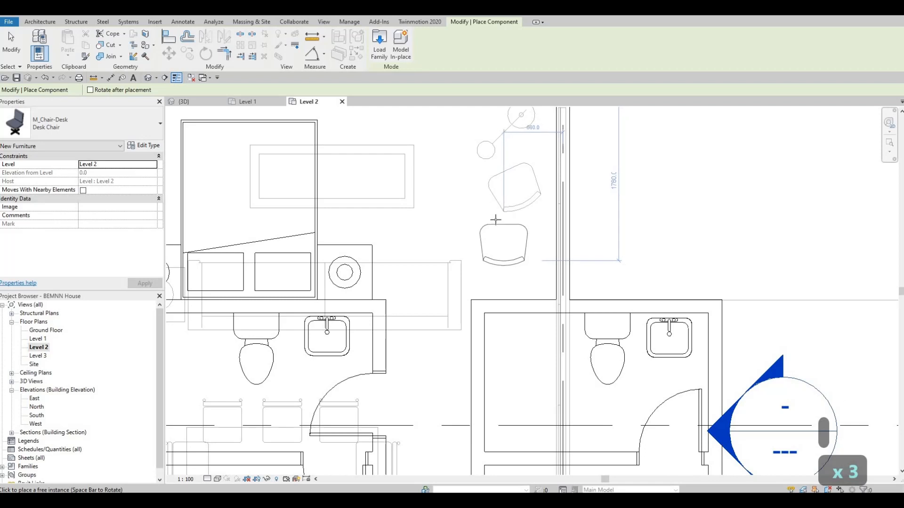
key("space")
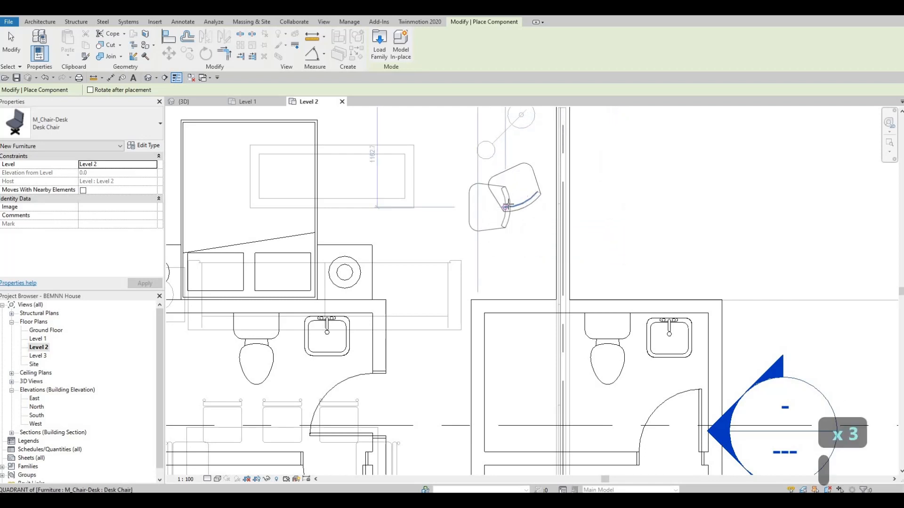
key("space")
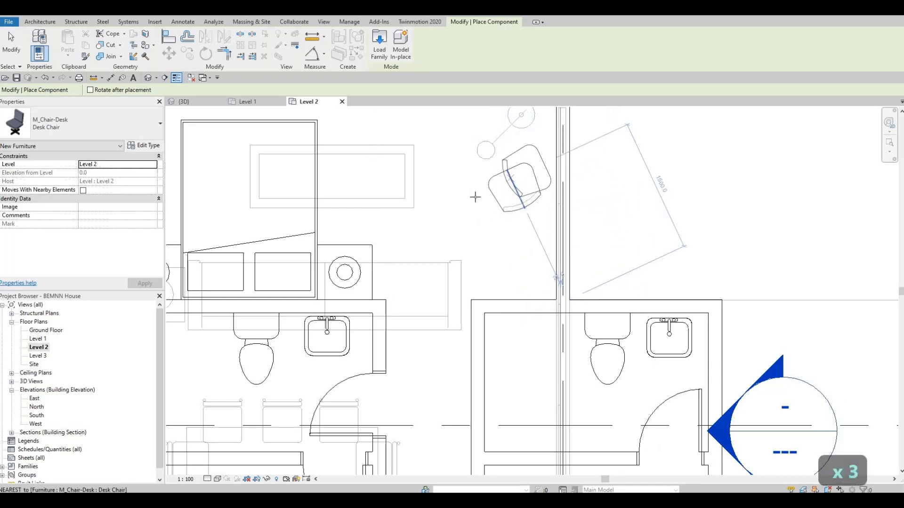
left_click(456, 235)
scroll(432, 244, "down", 4)
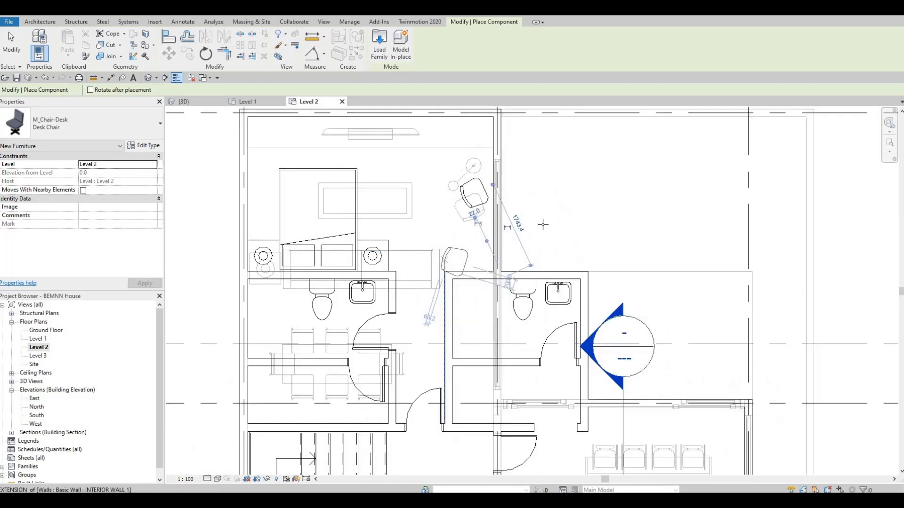
Place two diagonally turned M_Chair-Desk chairs in the middle east bedroom, between the door side and the bed's west night stand.
scroll(484, 201, "up", 2)
middle_click_drag(600, 406, 529, 202)
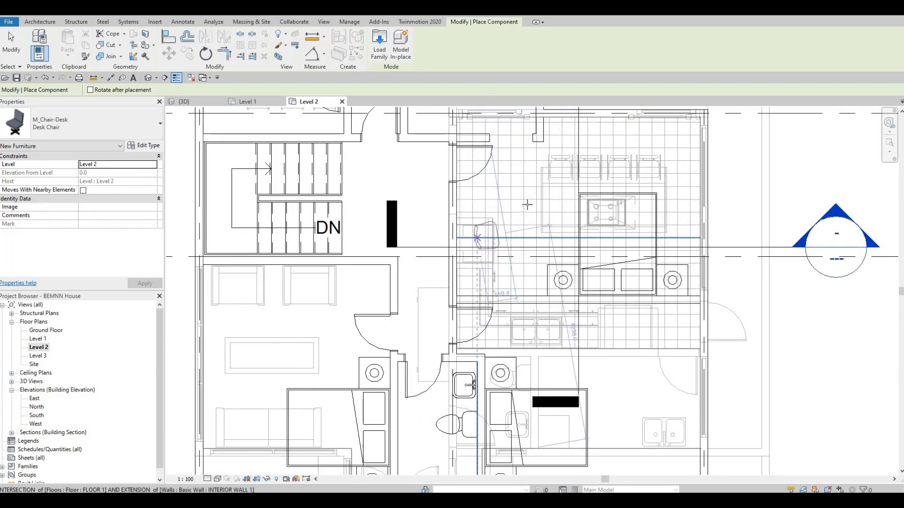
scroll(505, 216, "up", 1)
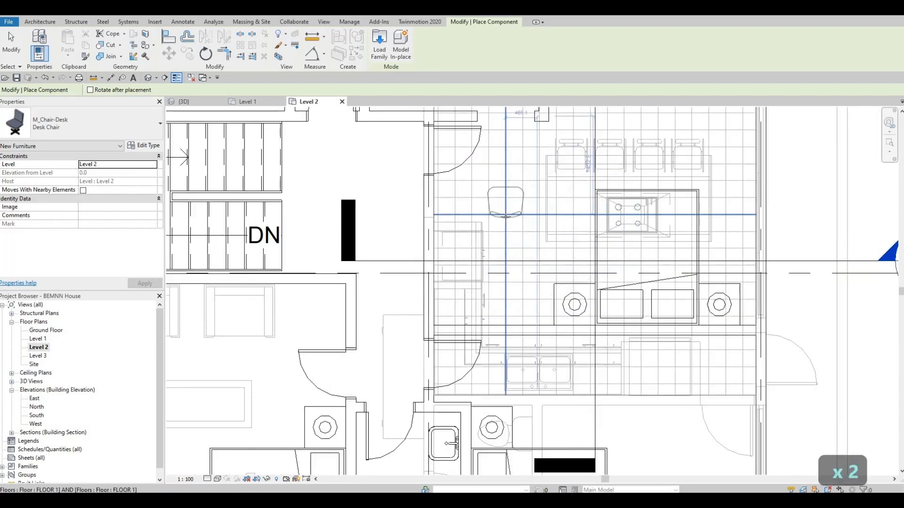
key("space")
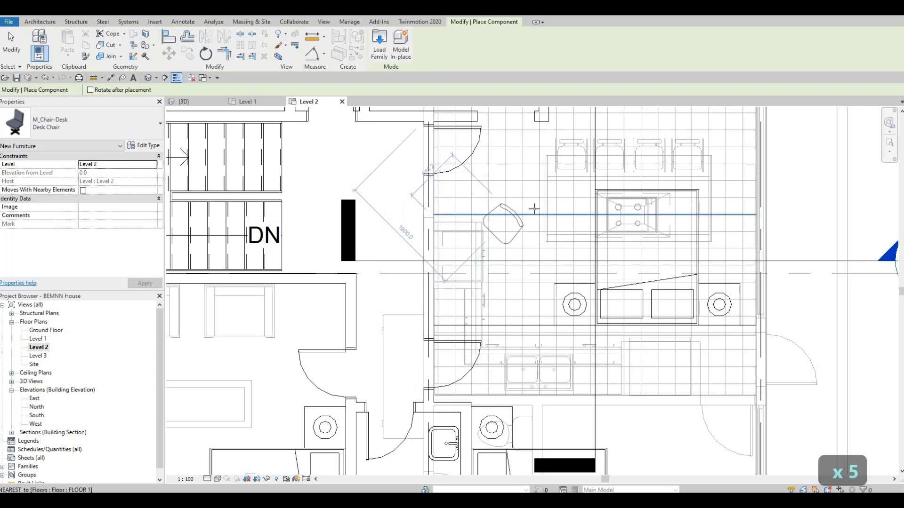
left_click(534, 260)
left_click(531, 273)
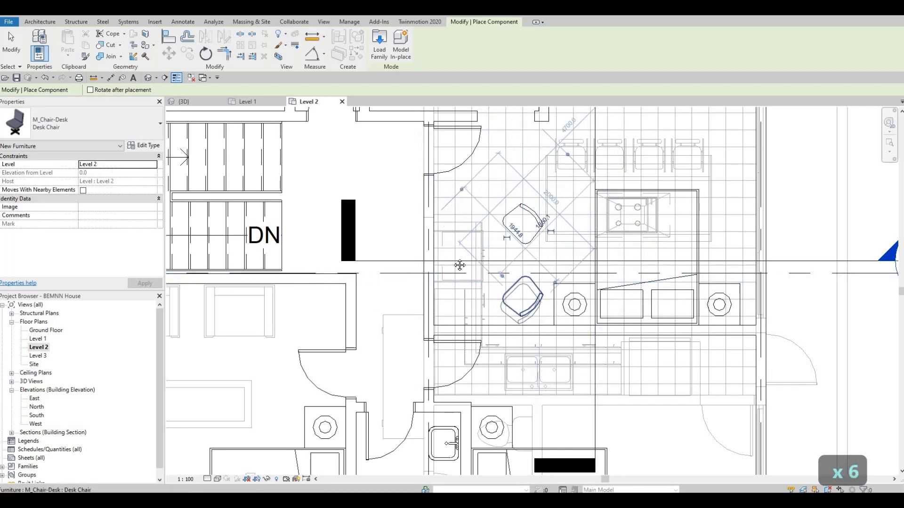
scroll(431, 262, "down", 2)
middle_click_drag(432, 262, 588, 216)
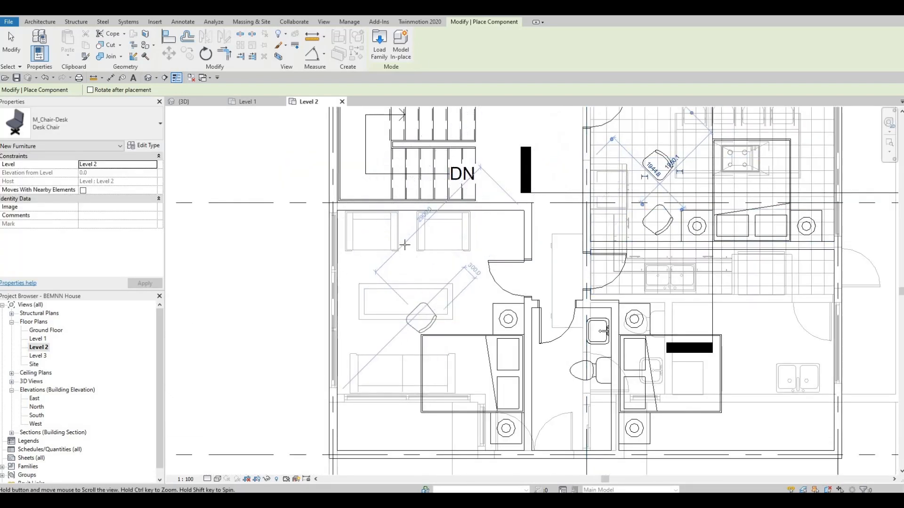
middle_click_drag(448, 264, 449, 192)
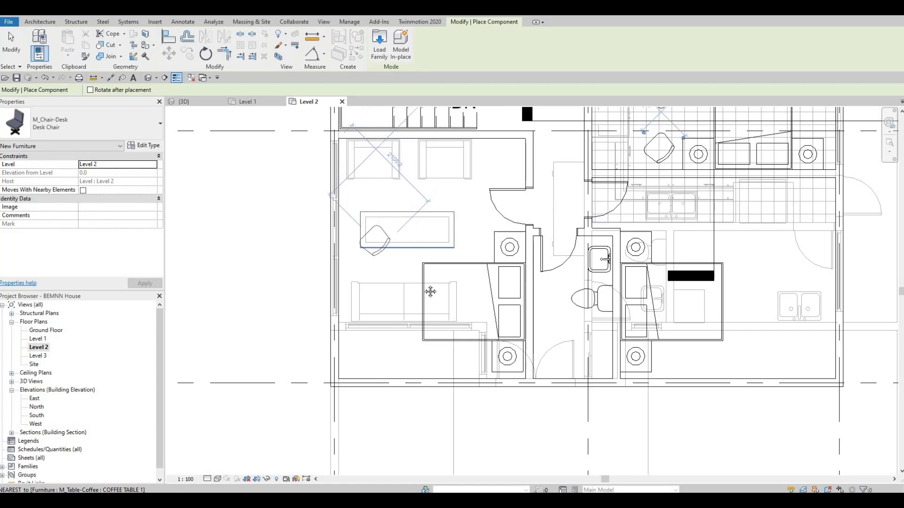
middle_click_drag(429, 232, 311, 261)
middle_click_drag(486, 116, 535, 355)
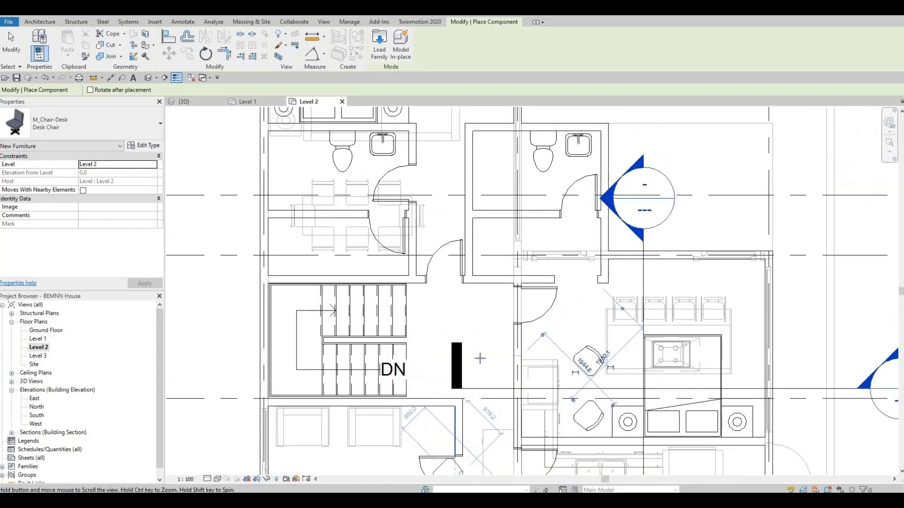
key("Escape")
key("Escape")
Place an M_Floor Lamp - Arm Extension, matching the Level 1 underlay lamp, turned diagonally beside the north bedroom's desk chair.
middle_click_drag(509, 245, 443, 386)
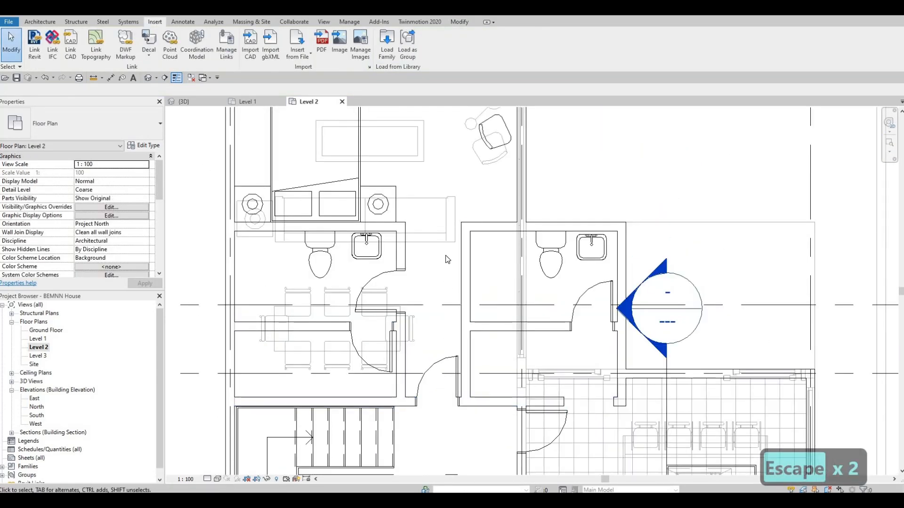
middle_click_drag(447, 259, 450, 359)
scroll(449, 359, "down", 1)
left_click(489, 217)
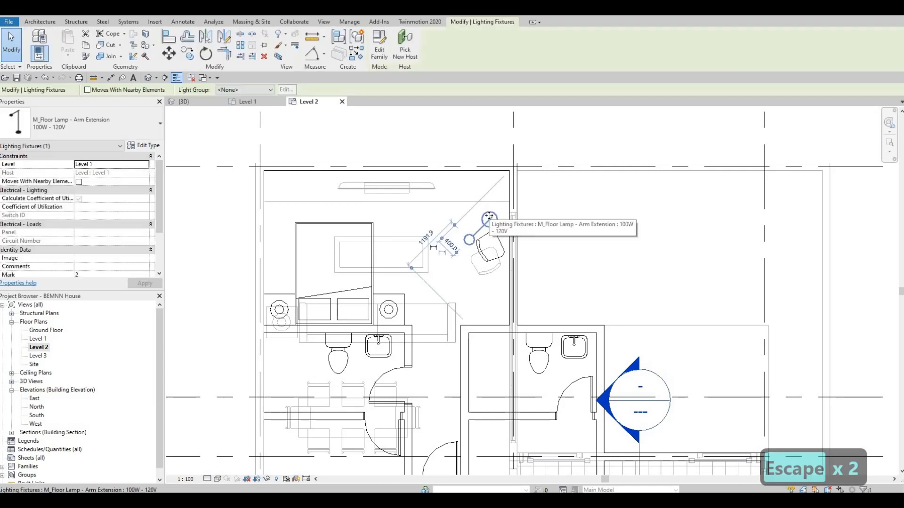
key("c")
key("s")
scroll(480, 295, "up", 2)
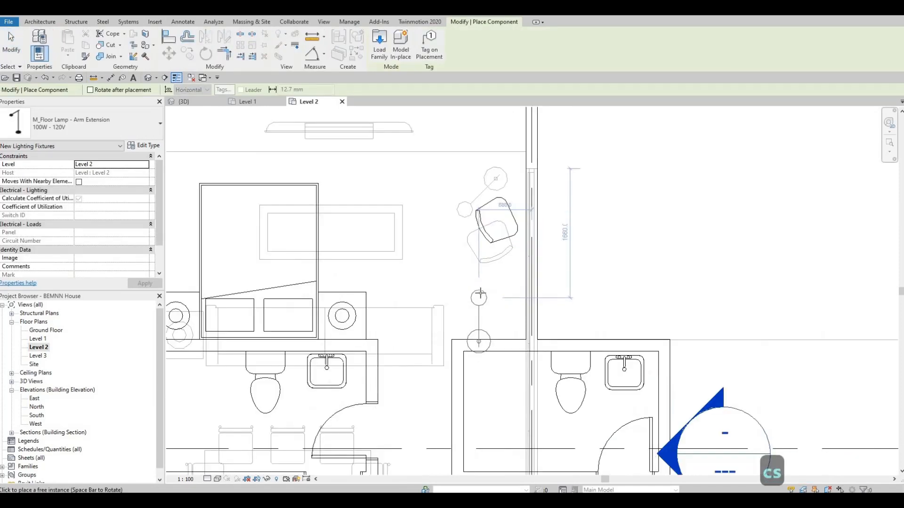
key("space")
key("space")
key("space")
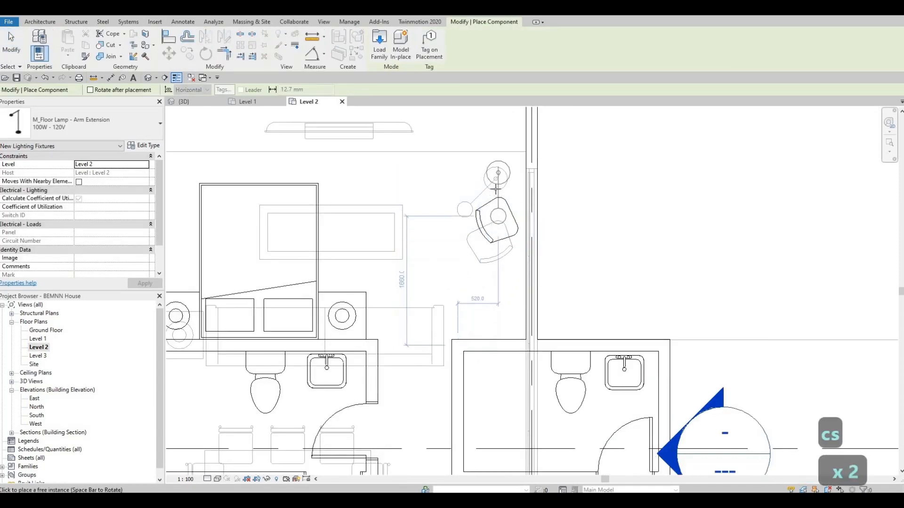
key("space")
key("space")
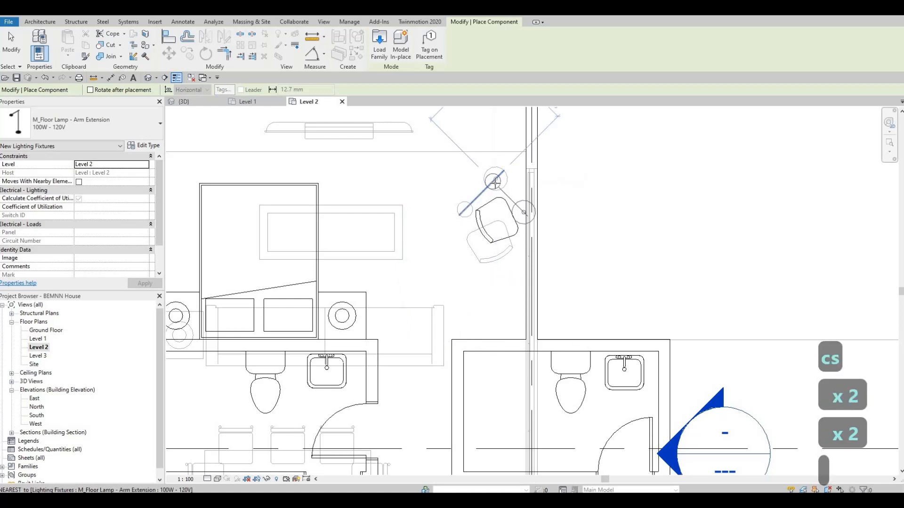
key("space")
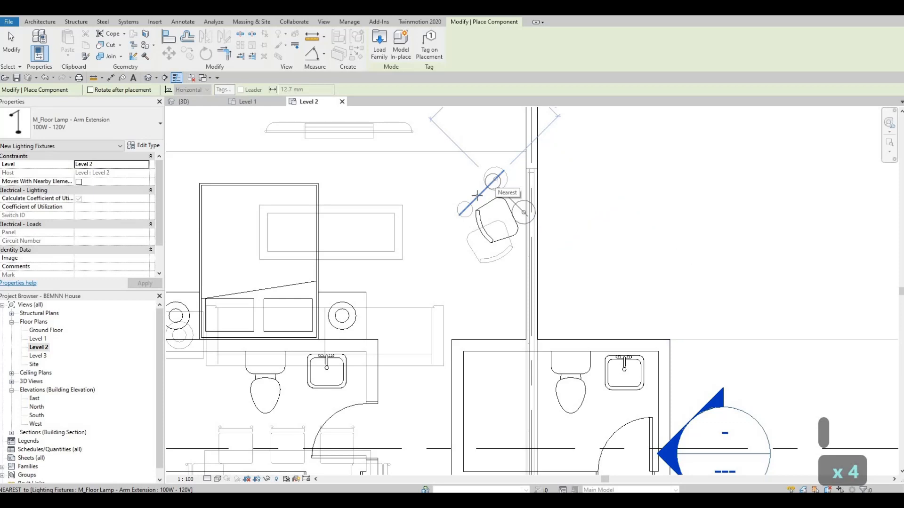
key("space")
key("space")
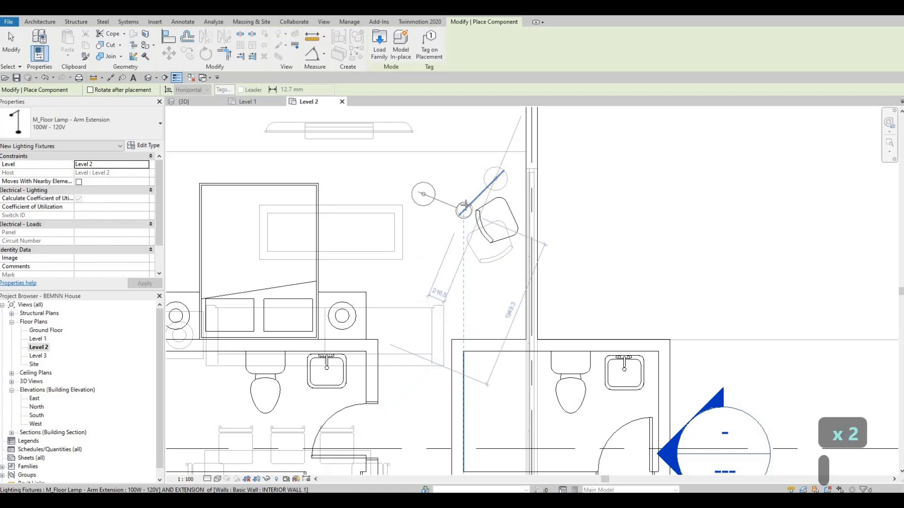
key("space")
key("space")
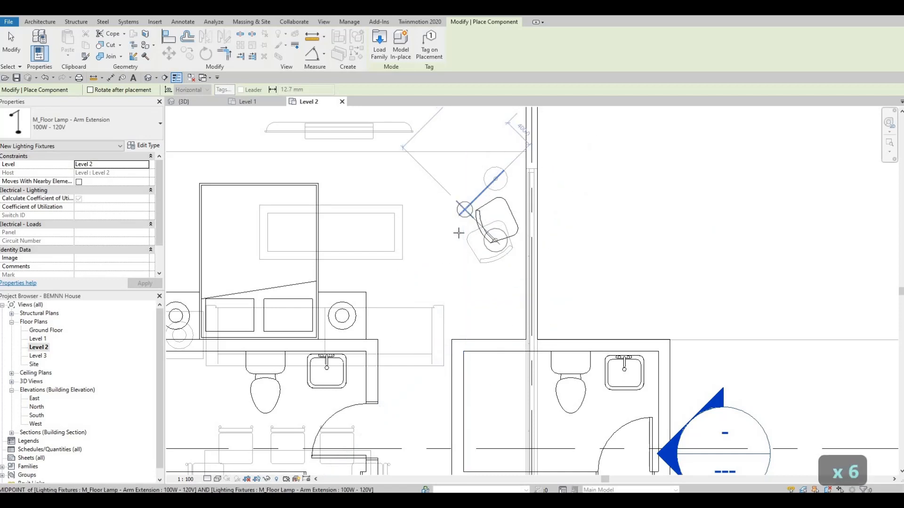
key("space")
key("space")
key("space")
key("space")
key("space")
key("space")
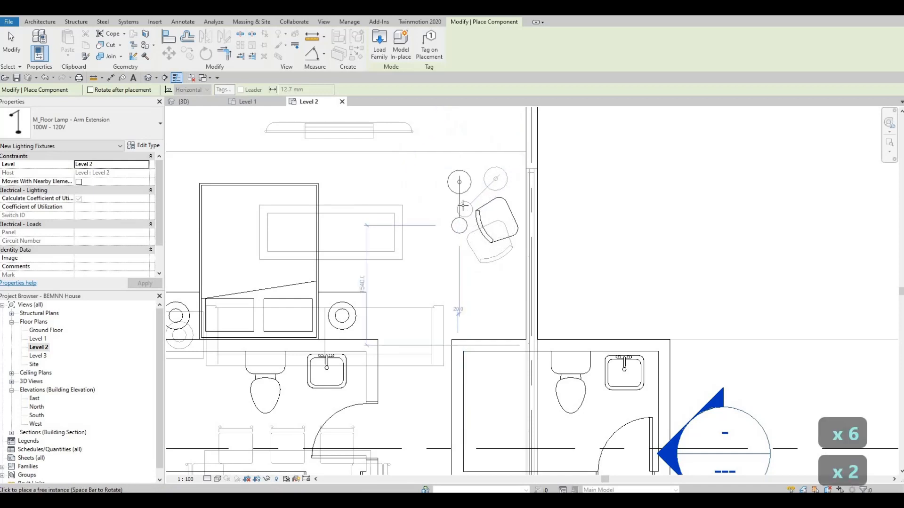
key("space")
key("space")
key("space")
key("space")
key("space")
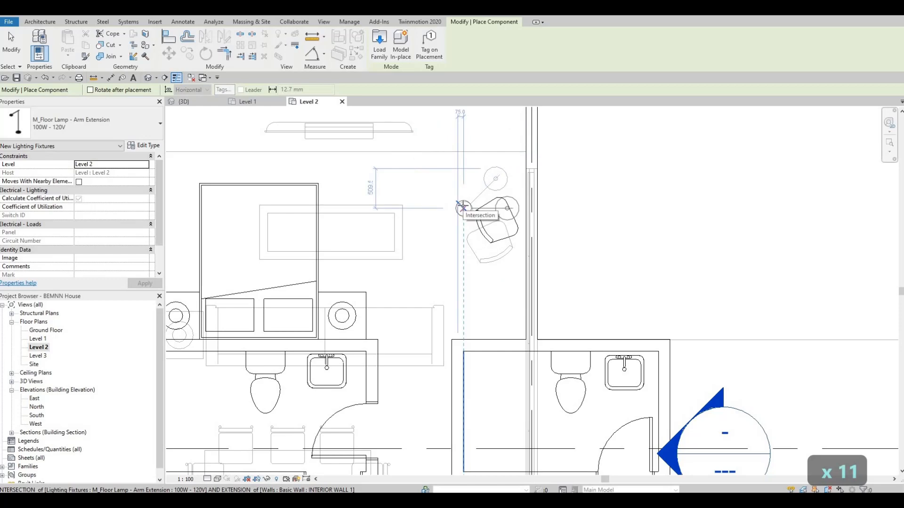
key("space")
left_click(463, 207)
Place a second M_Floor Lamp - Arm Extension in the middle east bedroom, turned diagonally between the west wall and the northern desk chair.
scroll(444, 258, "down", 2)
middle_click_drag(480, 269, 497, 87)
middle_click_drag(532, 324, 514, 233)
middle_click_drag(555, 298, 521, 224)
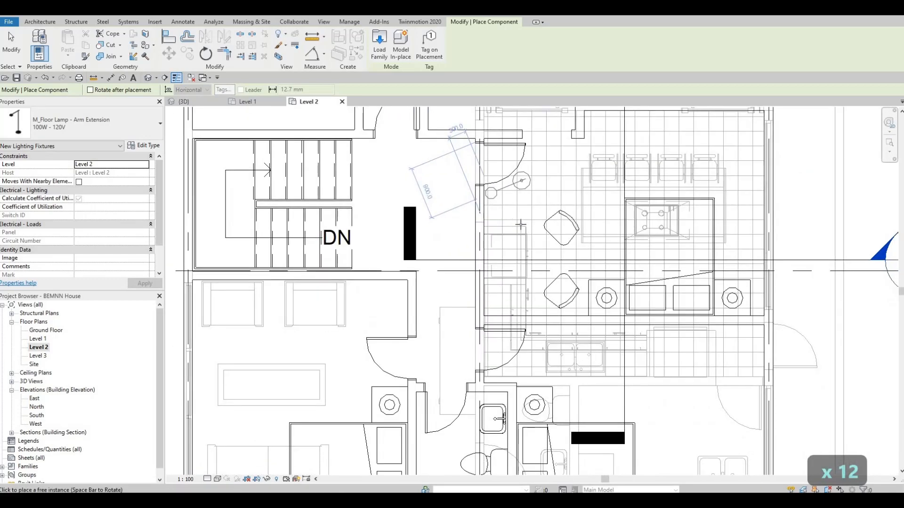
key("space")
key("space")
key("space")
key("space")
key("space")
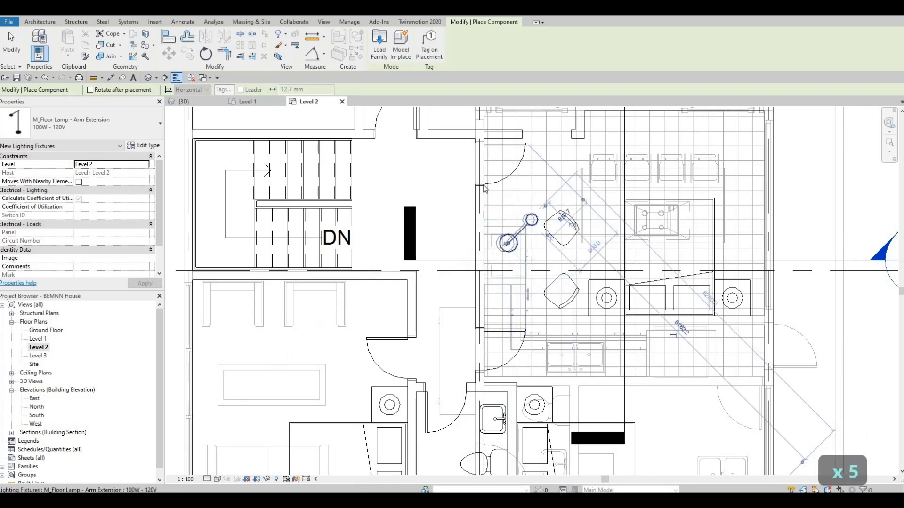
key("Escape")
key("Escape")
Move the middle east bedroom's floor lamp slightly north along the west wall.
middle_click_drag(499, 244, 477, 286)
scroll(490, 283, "down", 2)
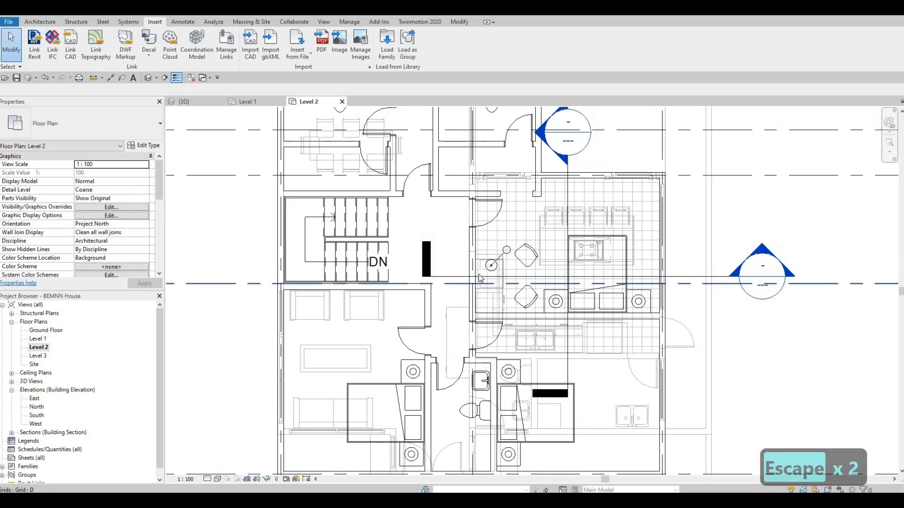
left_click(501, 258)
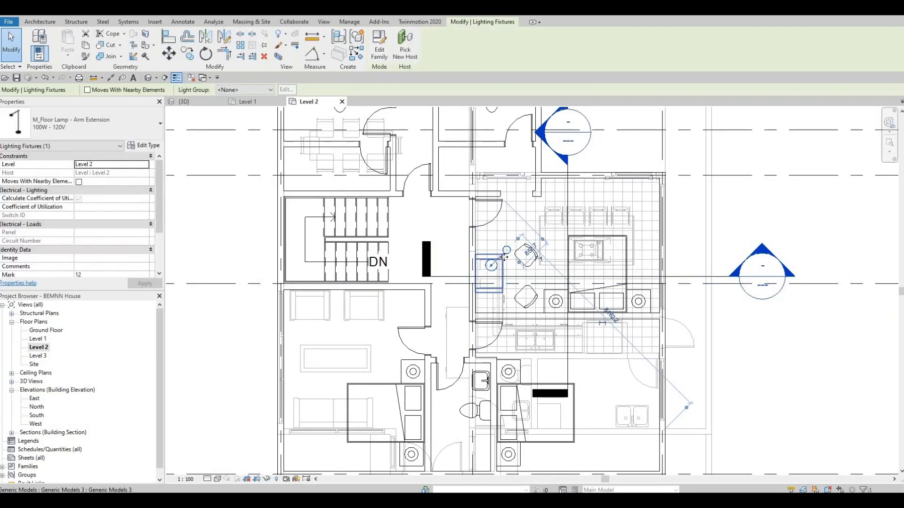
key("Escape")
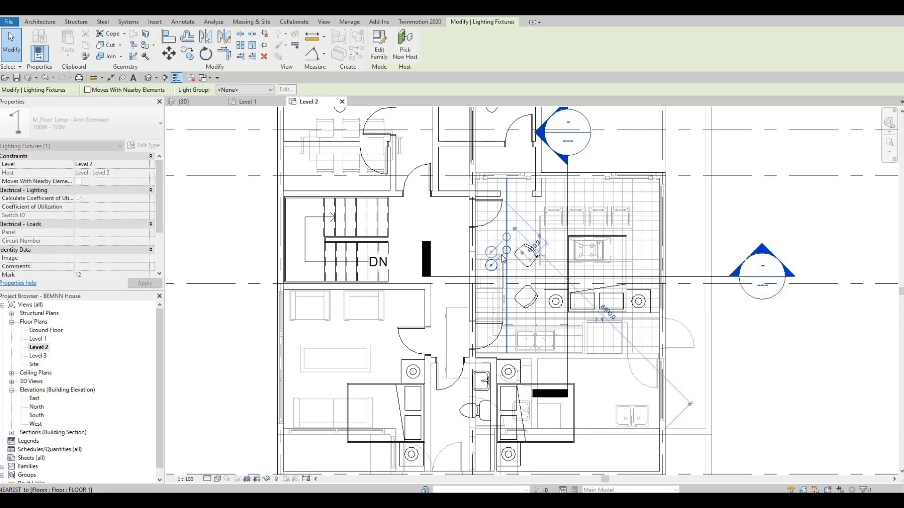
key("Escape")
Set the Level 2 plan's underlay base level to None.
scroll(504, 361, "down", 3)
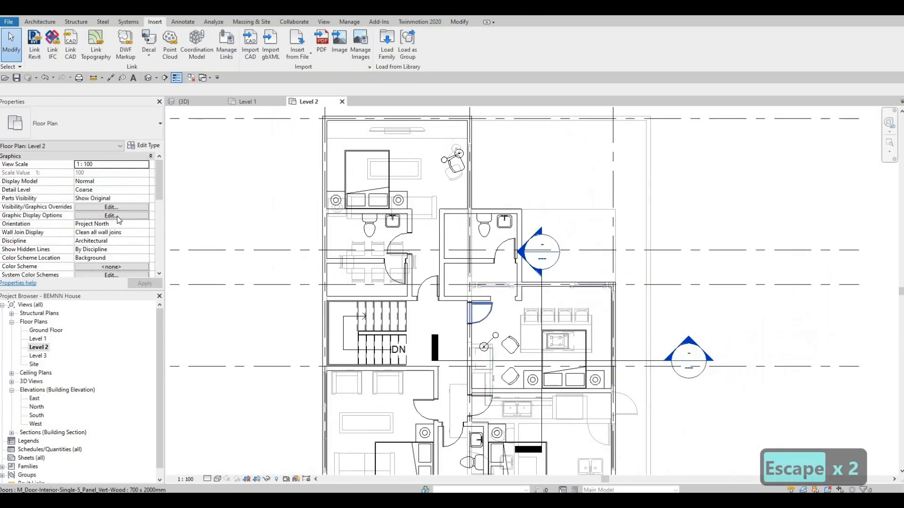
scroll(139, 194, "down", 3)
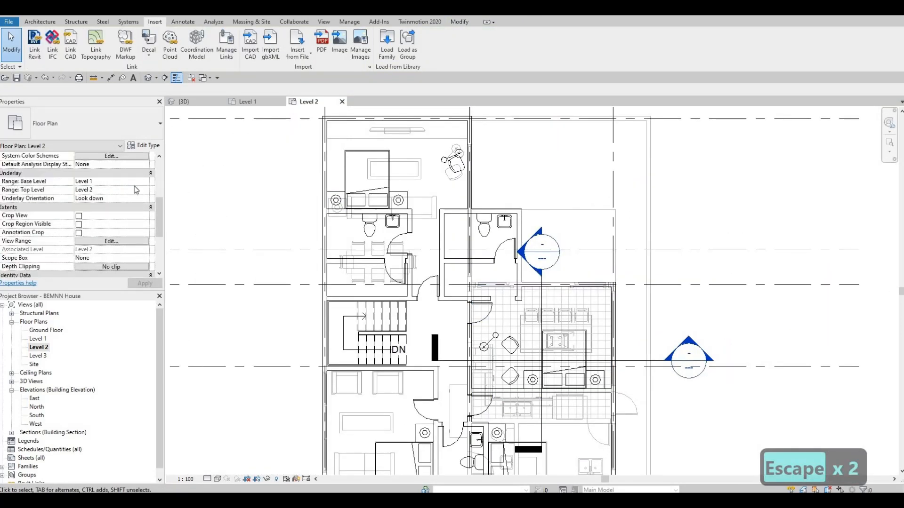
left_click(113, 181)
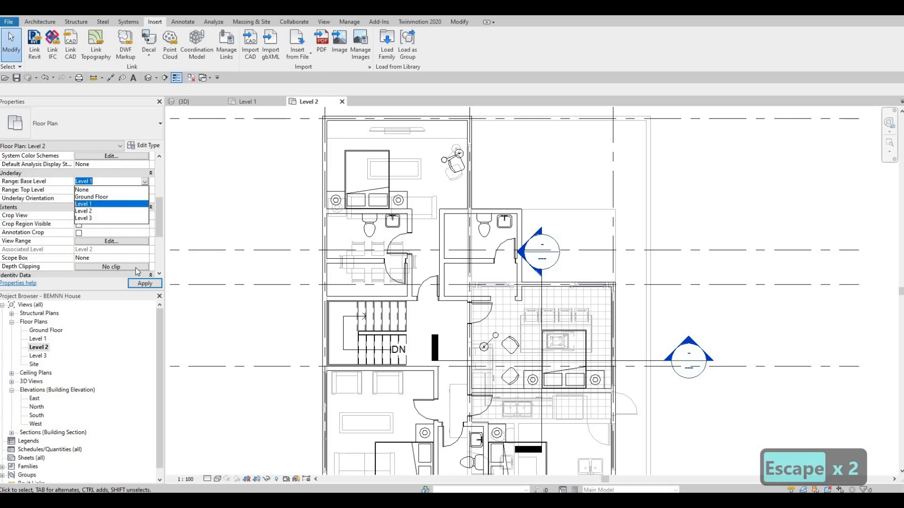
left_click(82, 189)
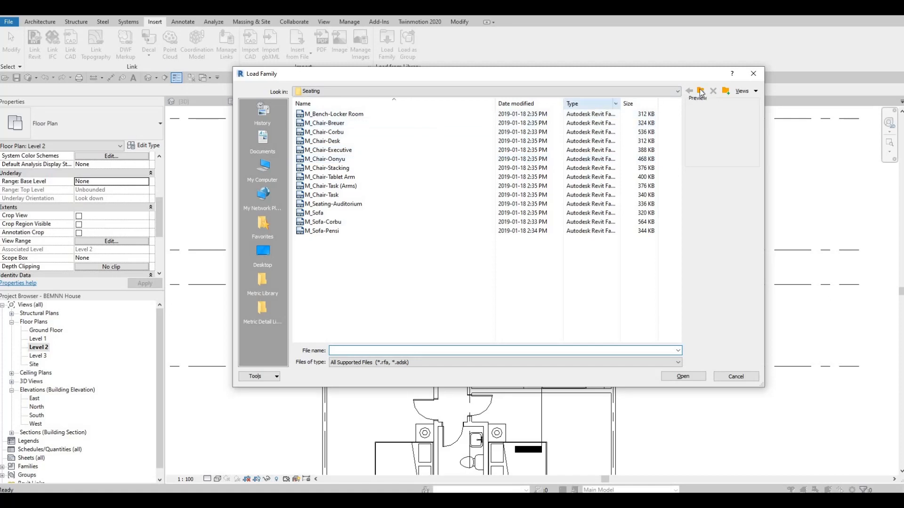
Load the M_Shelving family from the Storage folder of the Furniture library.
key("BackSpace")
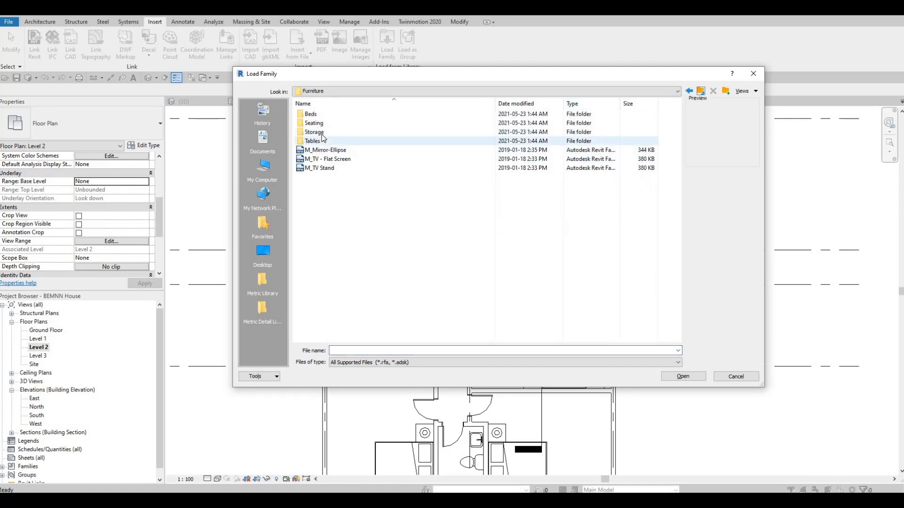
double_click(323, 132)
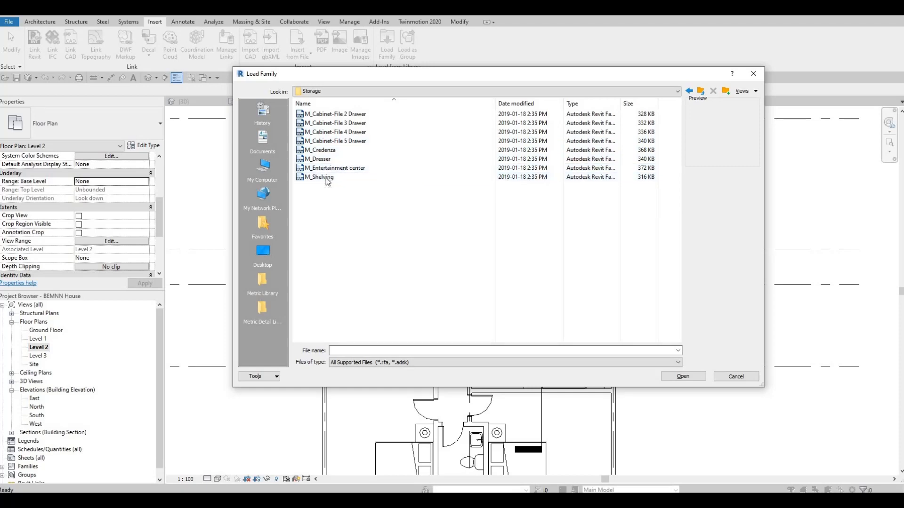
left_click(326, 177)
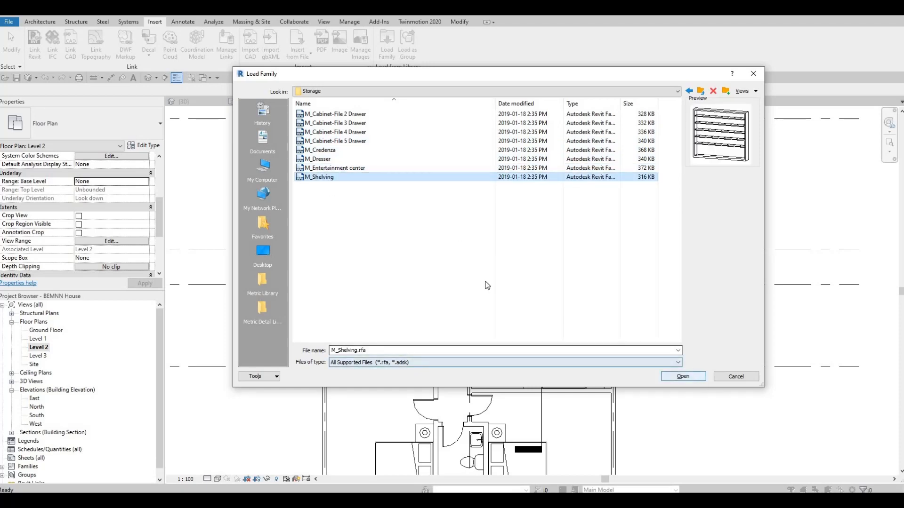
key("Return")
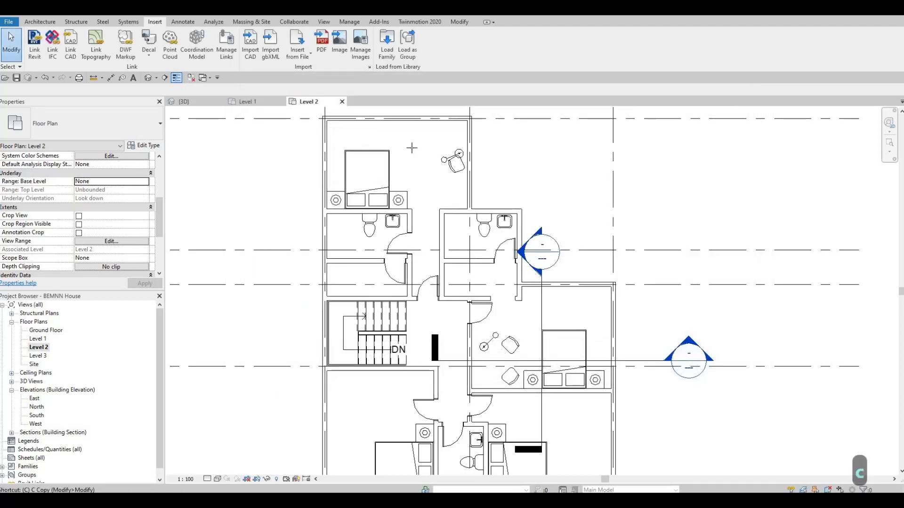
Place a 0915 x 0254 x 1830mm M_Shelving unit against the south wall in the north bedroom's southeast corner.
key("m")
scroll(471, 255, "up", 4)
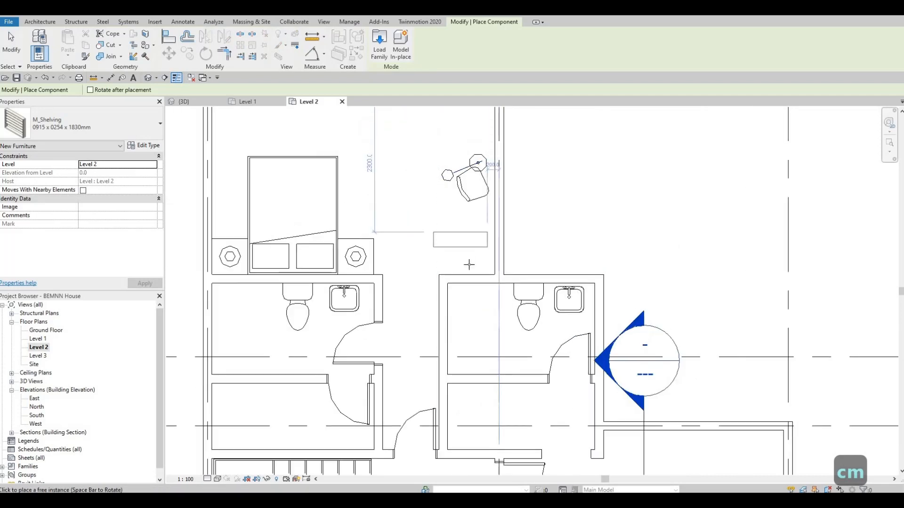
key("Escape")
key("Escape")
Rotate the north bedroom's desk chair to face roughly south and move it northwest over the floor lamp's arm.
left_click(465, 194)
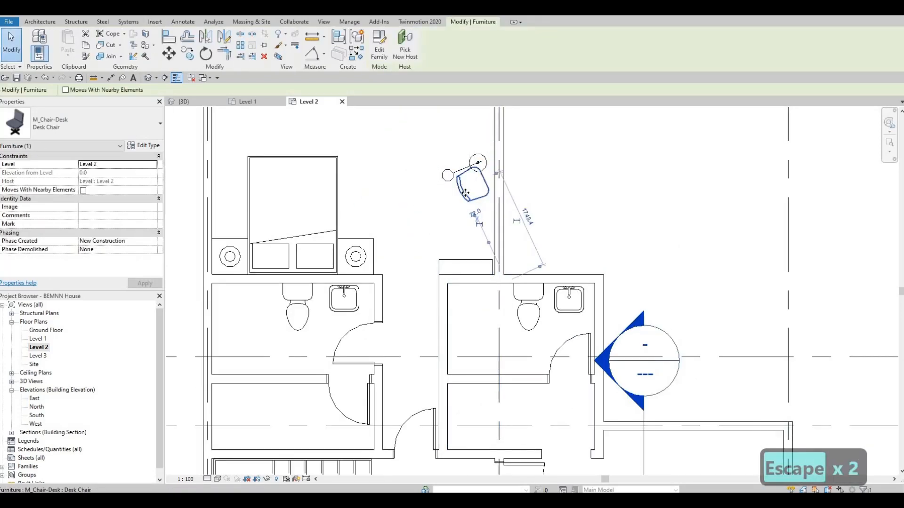
key("space")
key("space")
key("space")
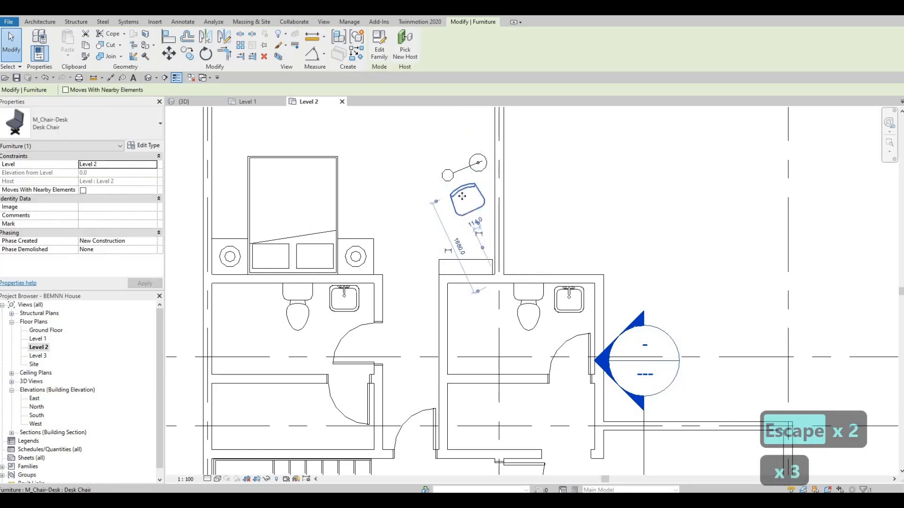
left_click_drag(453, 195, 472, 167)
key("Escape")
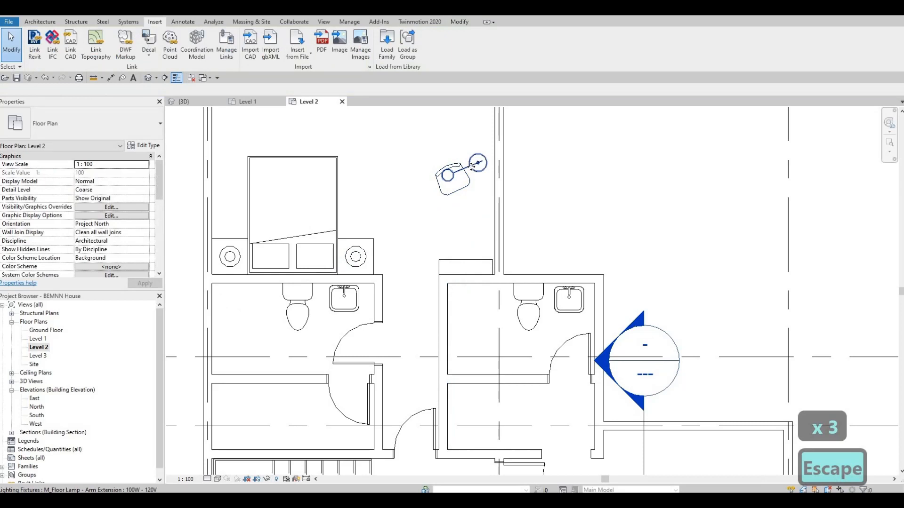
Move the north bedroom's floor lamp south toward the shelving and nudge the desk chair southwest to sit under the lamp's head.
left_click(472, 167)
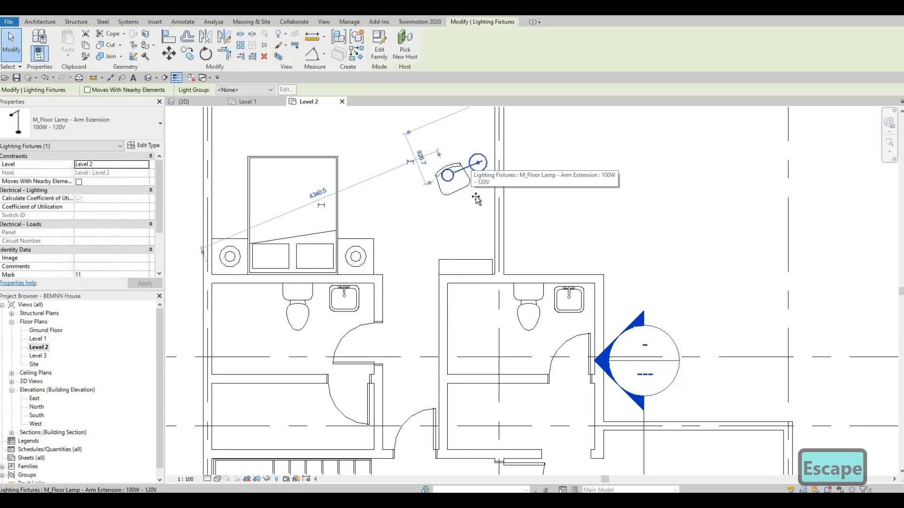
left_click(460, 169)
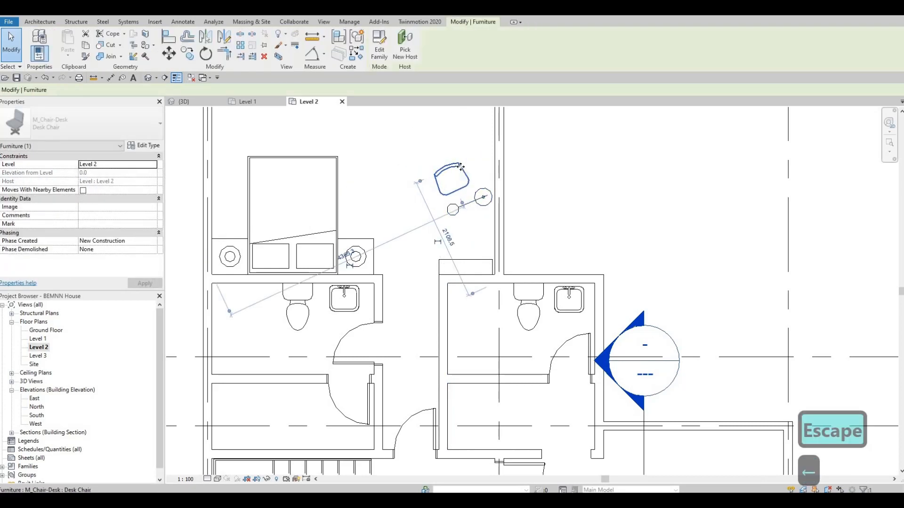
key("Left")
key("Left")
key("Left")
key("Down")
key("Down")
key("Down")
key("Down")
key("Down")
key("Down")
key("Down")
key("Down")
key("Down")
key("Down")
key("Down")
key("Down")
key("Down")
key("Down")
key("Down")
key("Down")
key("Left")
key("Left")
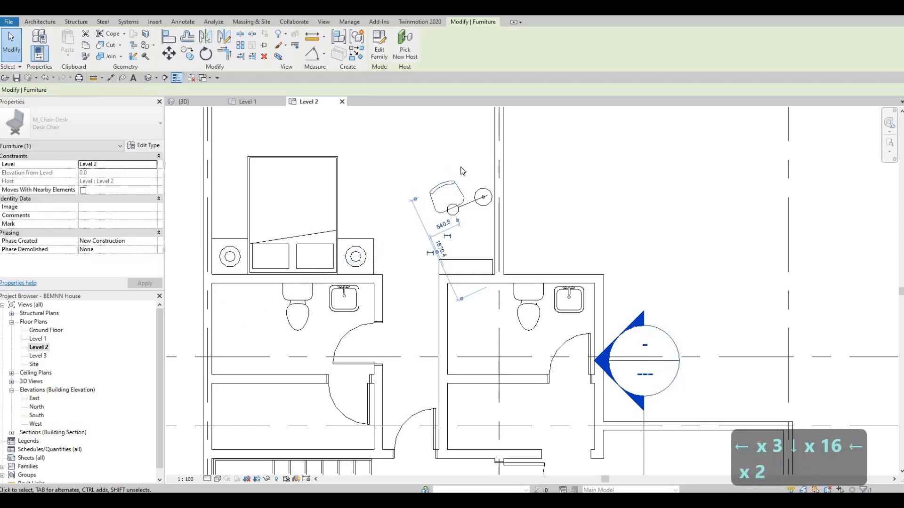
key("Down")
key("Down")
key("Down")
key("Down")
key("Down")
key("Left")
key("Left")
key("Left")
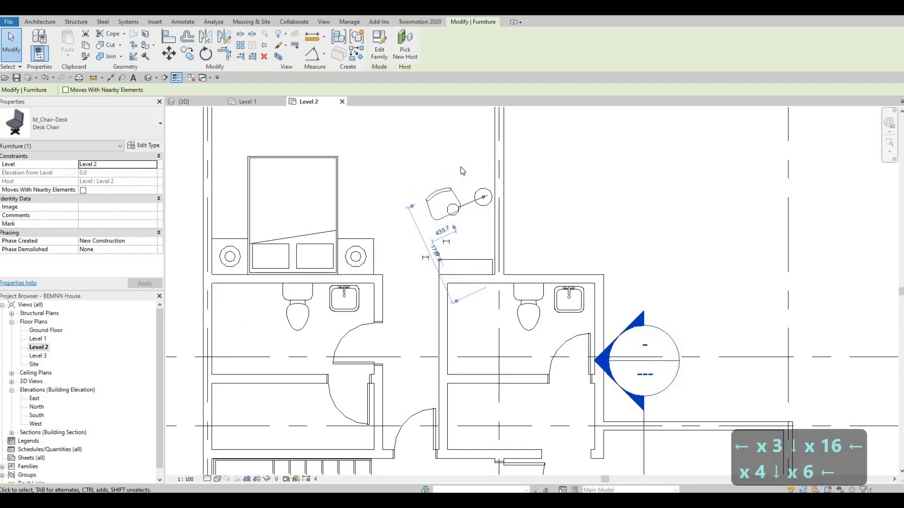
key("Down")
key("Down")
key("Down")
key("Down")
key("Down")
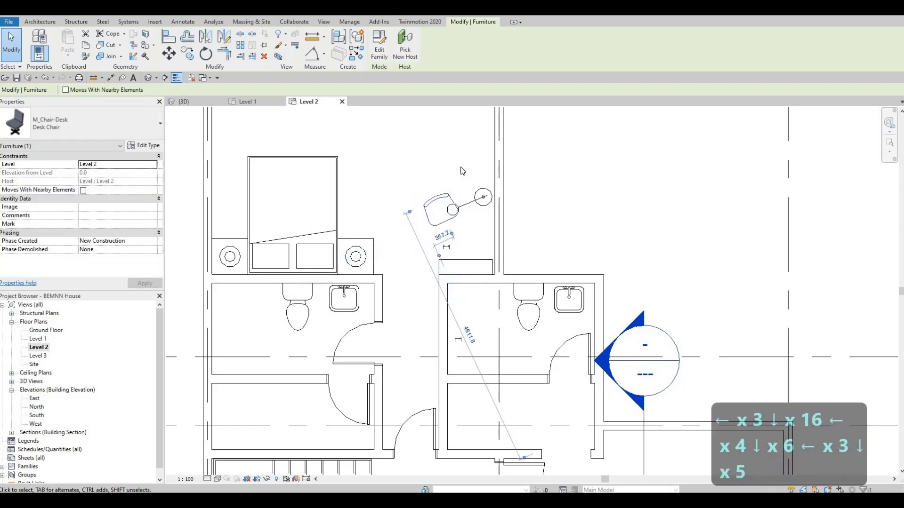
key("Escape")
key("Escape")
Place two 0915 x 0254 x 1830mm M_Shelving units lengthwise along the middle east bedroom's west wall, south of the door.
scroll(461, 172, "down", 2)
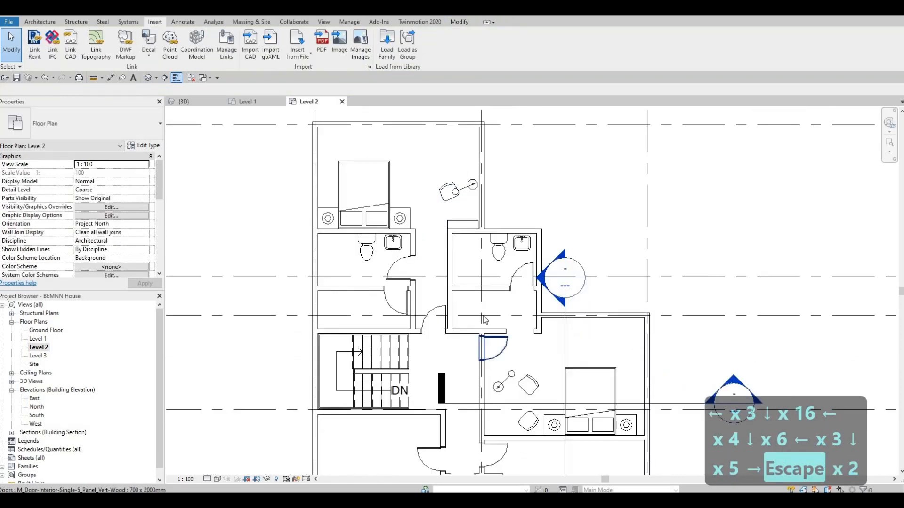
left_click(461, 258)
key("c")
key("s")
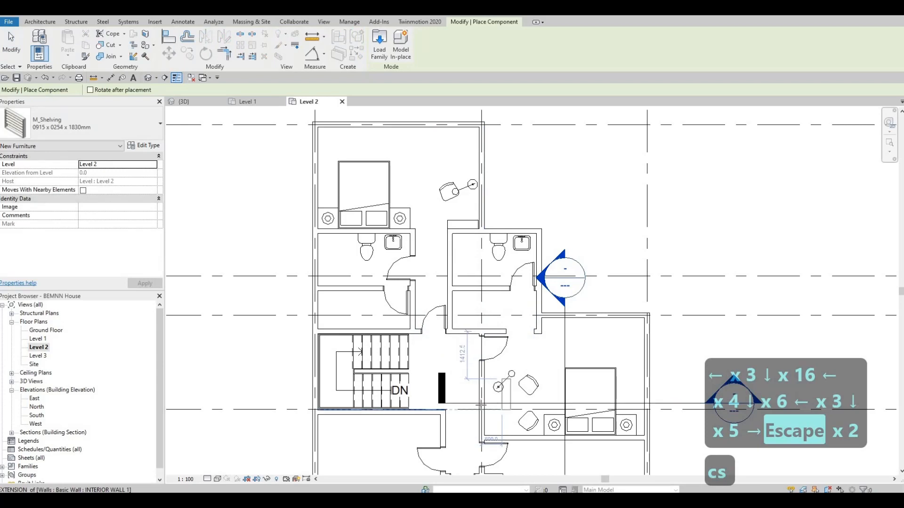
scroll(481, 405, "up", 2)
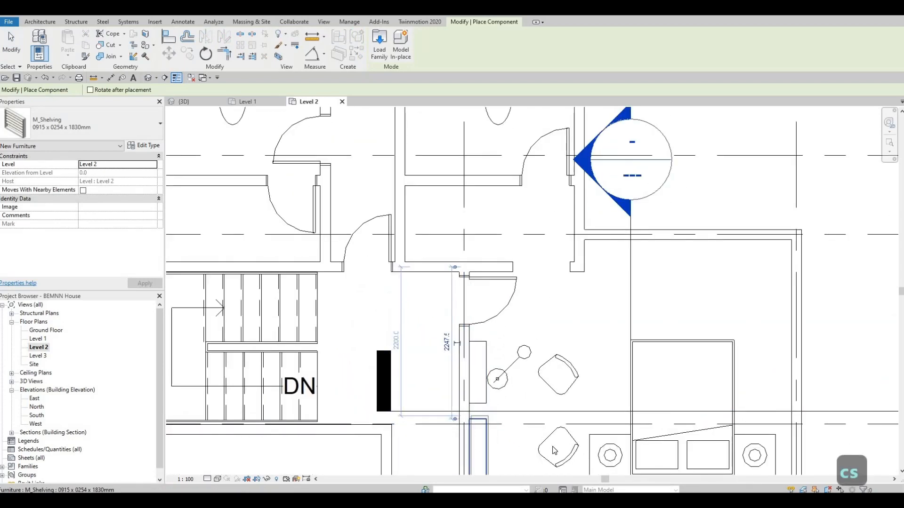
Nudge the middle east bedroom's two desk chairs together westward, closer to the shelving and the floor lamp.
key("Escape")
key("Escape")
left_click(560, 395)
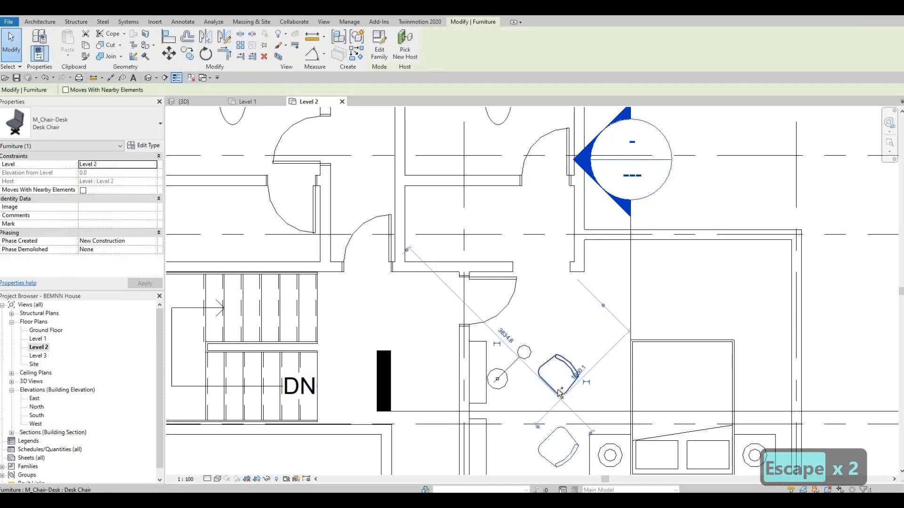
left_click(557, 390, "ctrl")
key("Left")
key("Left")
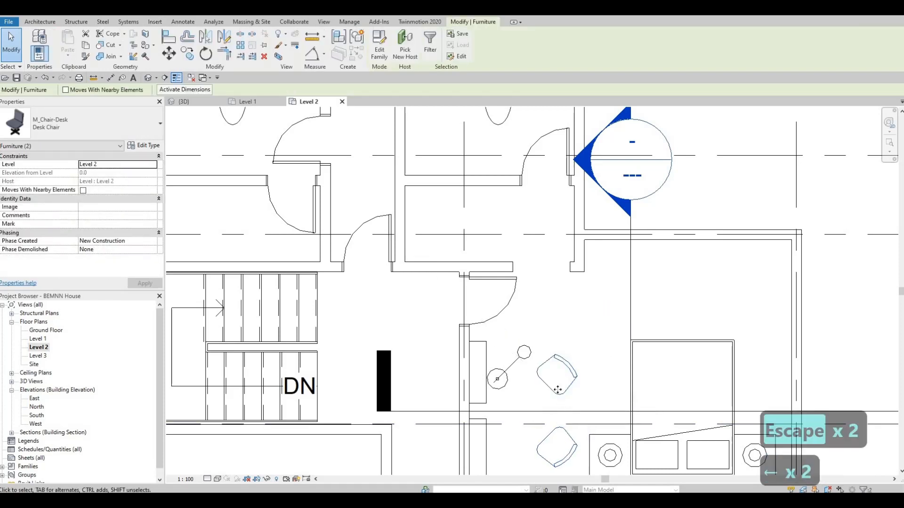
key("Left")
key("Left")
key("Left")
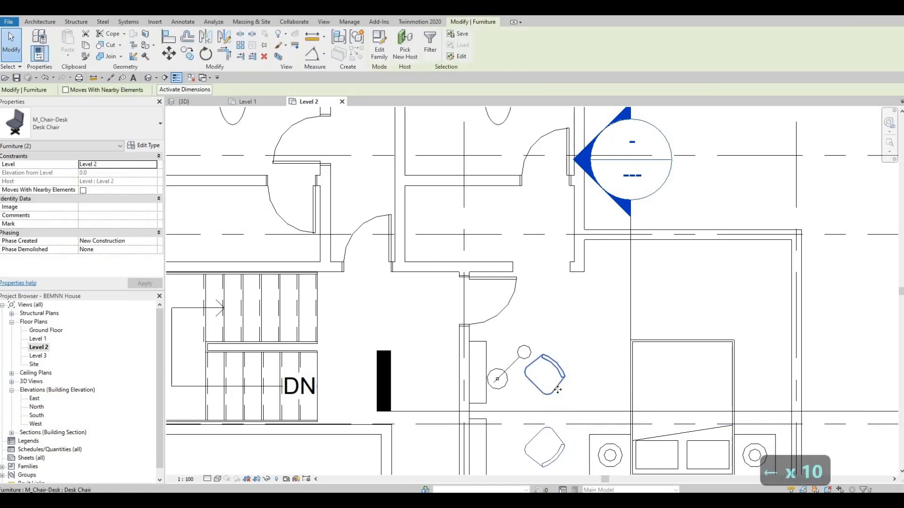
key("Return")
key("Return")
key("Escape")
key("Escape")
Look over the furniture layout of the Level 2 plan, especially the two south bedrooms around the shared bathroom.
scroll(557, 390, "down", 2)
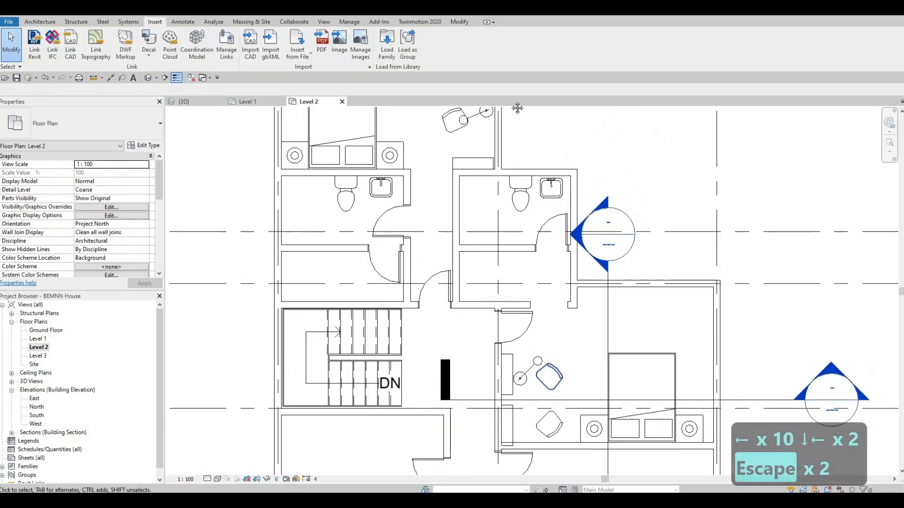
middle_click_drag(518, 108, 520, 68)
middle_click_drag(471, 330, 532, 85)
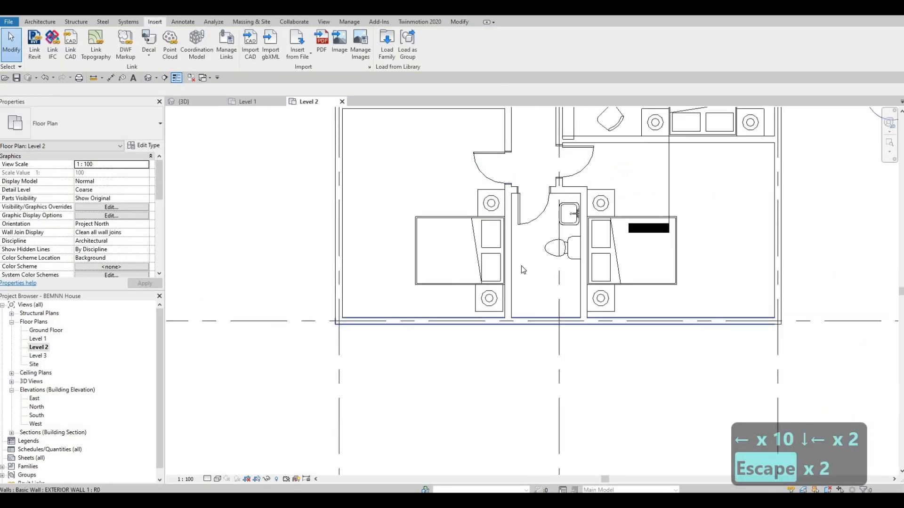
middle_click_drag(521, 265, 417, 321)
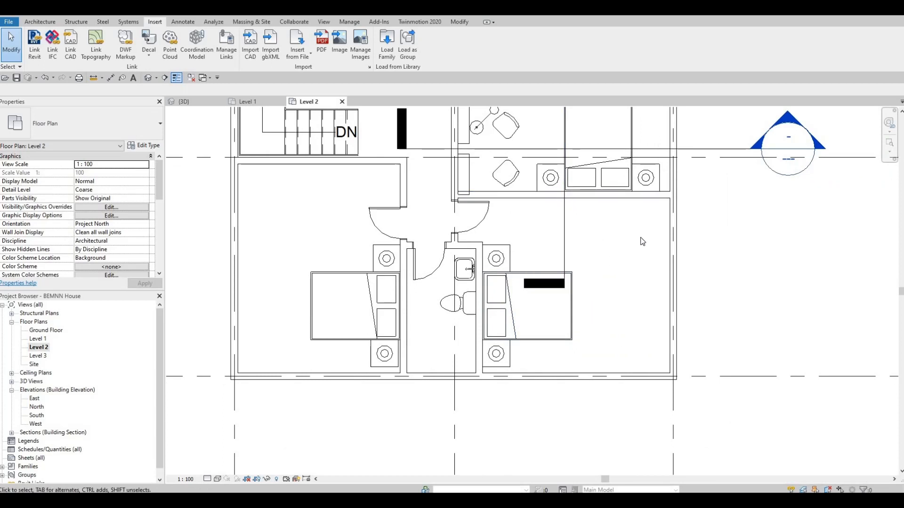
mouse_move(608, 278)
middle_mouse_down()
mouse_move(569, 268)
mouse_move(580, 264)
middle_mouse_up()
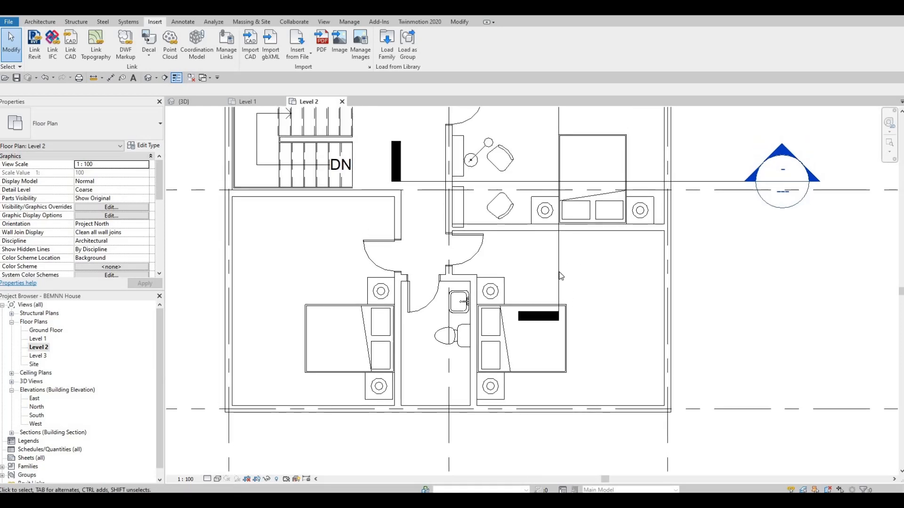
mouse_move(513, 274)
middle_mouse_down()
mouse_move(508, 288)
mouse_move(531, 307)
mouse_move(517, 372)
middle_mouse_up()
scroll(509, 289, "down", 2)
scroll(521, 317, "down", 1)
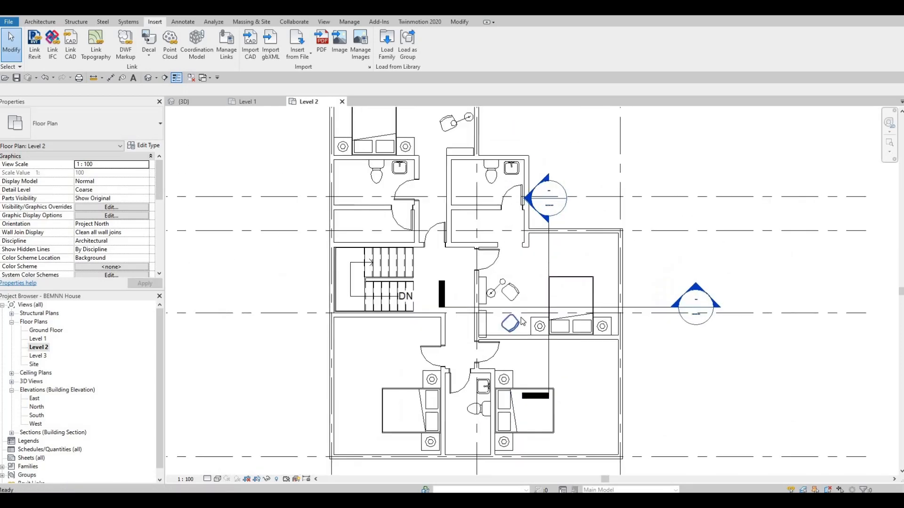
mouse_move(524, 271)
middle_mouse_down()
mouse_move(518, 165)
mouse_move(517, 177)
middle_mouse_up()
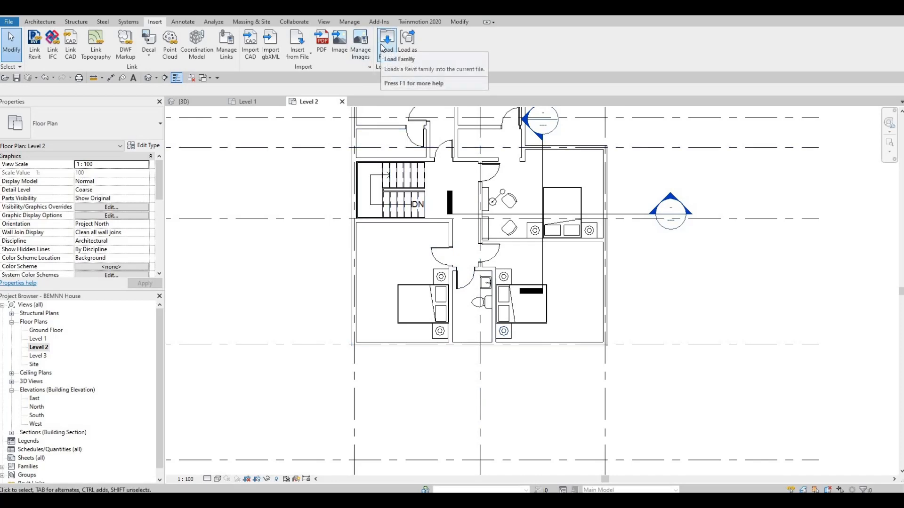
Start loading another family and browse to the root folder of the Metric Library.
left_click(384, 45)
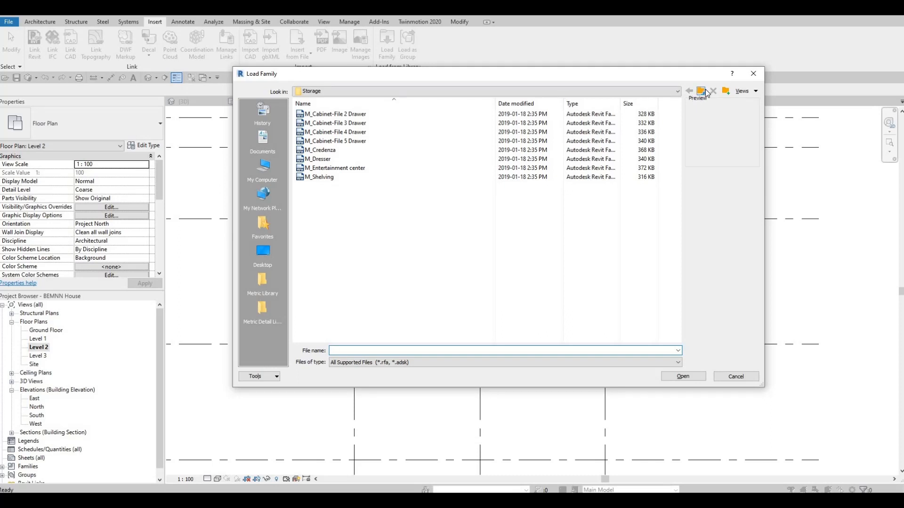
left_click(702, 91)
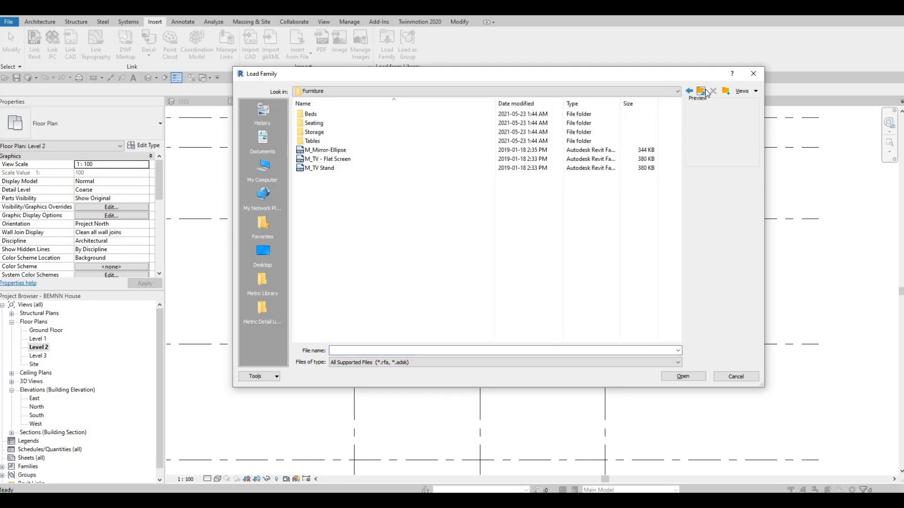
left_click(263, 283)
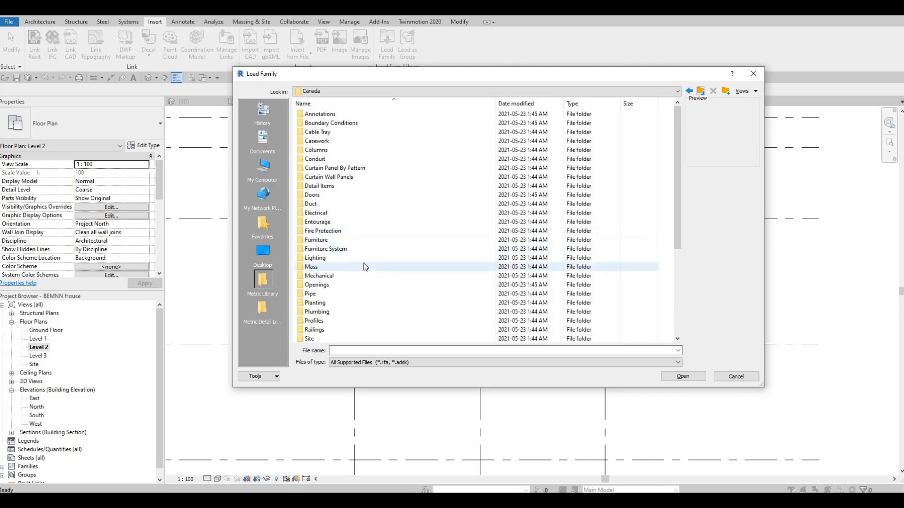
Load the M_Shower Stall-2D family from the Plumbing > Architectural > Fixtures > Showers library folder.
double_click(320, 312)
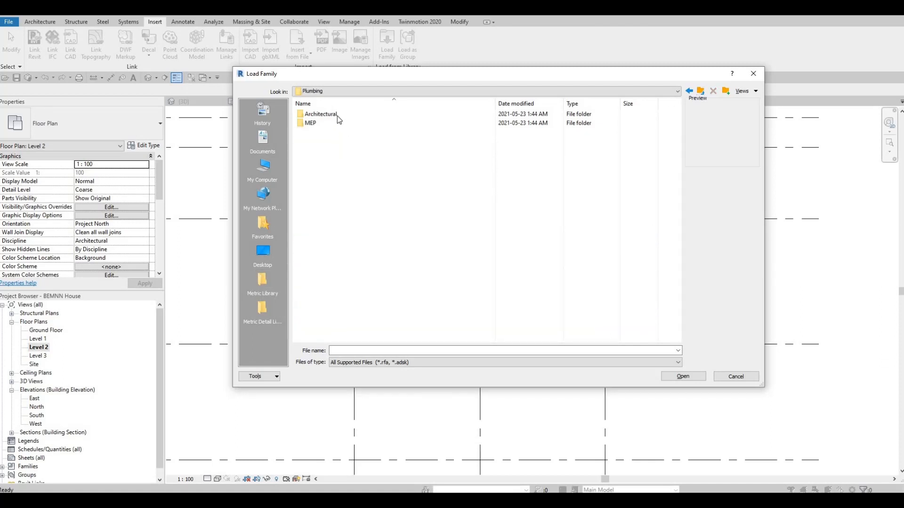
double_click(325, 115)
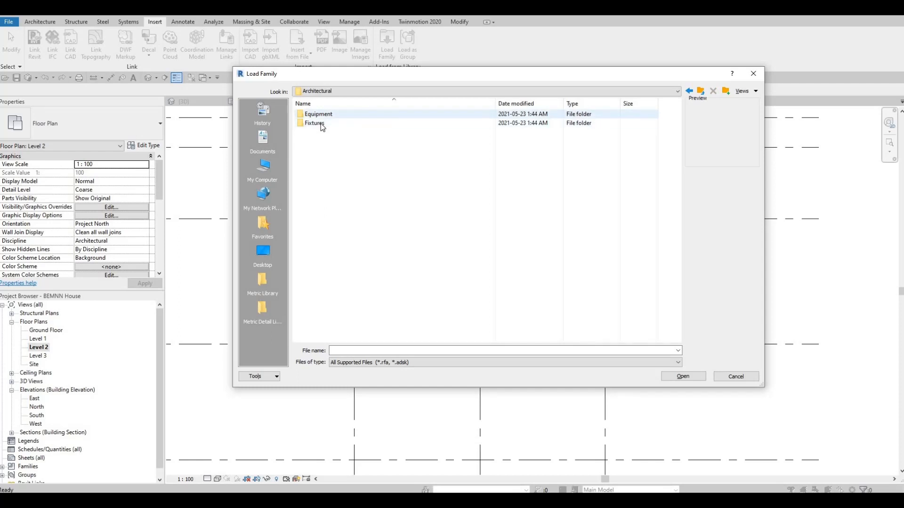
double_click(320, 123)
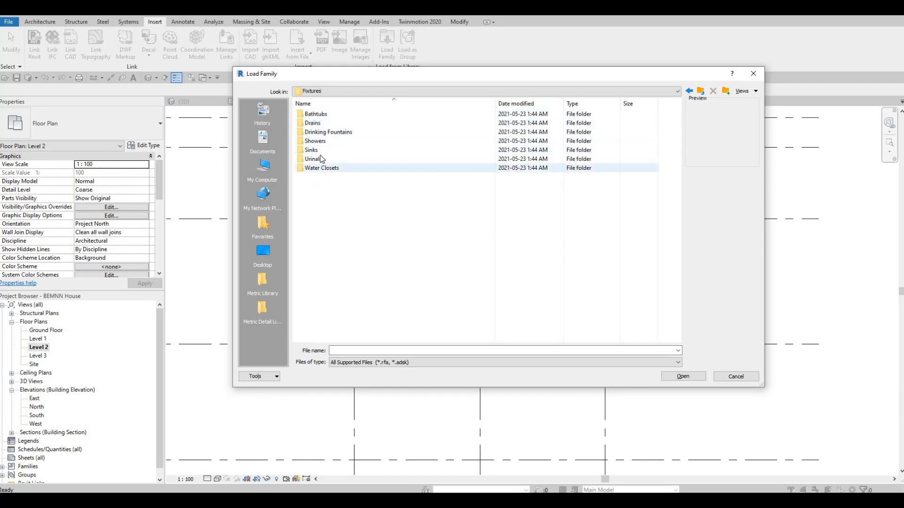
double_click(325, 141)
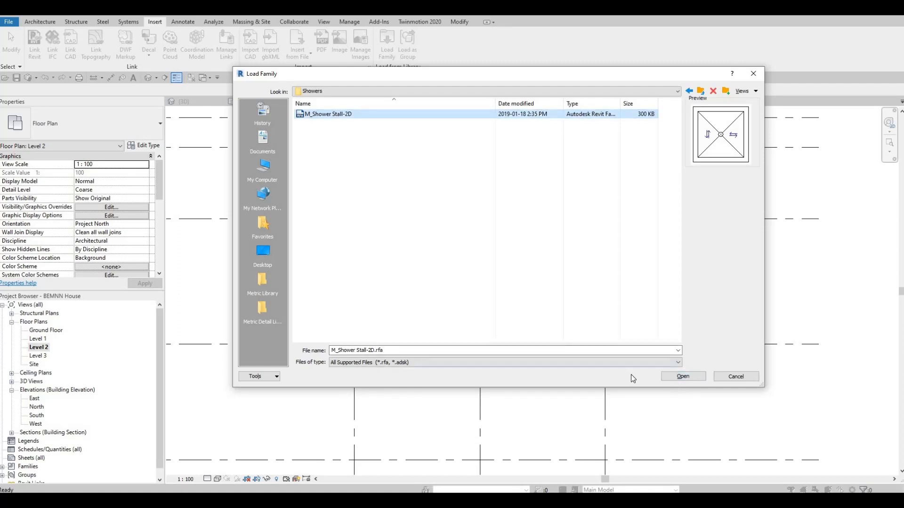
left_click(682, 376)
Place an M_Shower Stall-2D component in the lower-left corner of each of the two upper bathrooms on Level 2.
middle_click_drag(389, 116, 389, 217)
scroll(388, 205, "up", 1)
key("m")
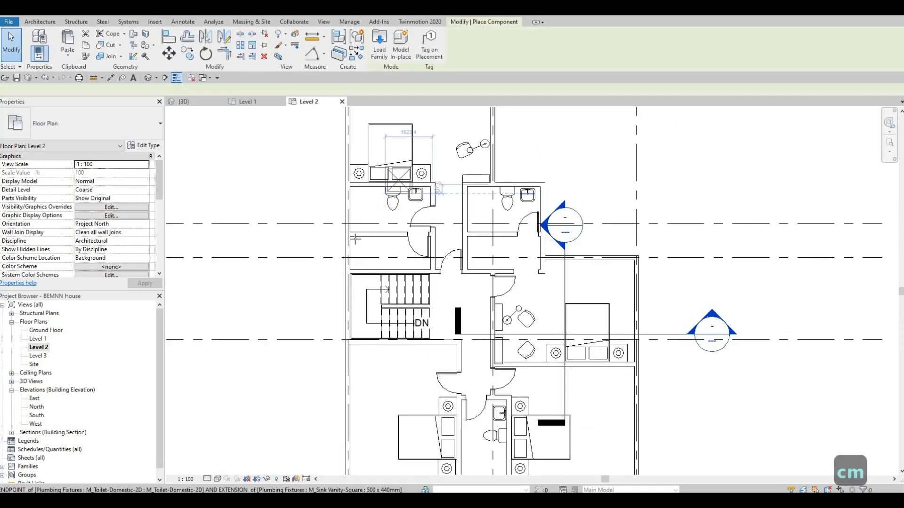
scroll(369, 217, "up", 3)
scroll(330, 248, "up", 1)
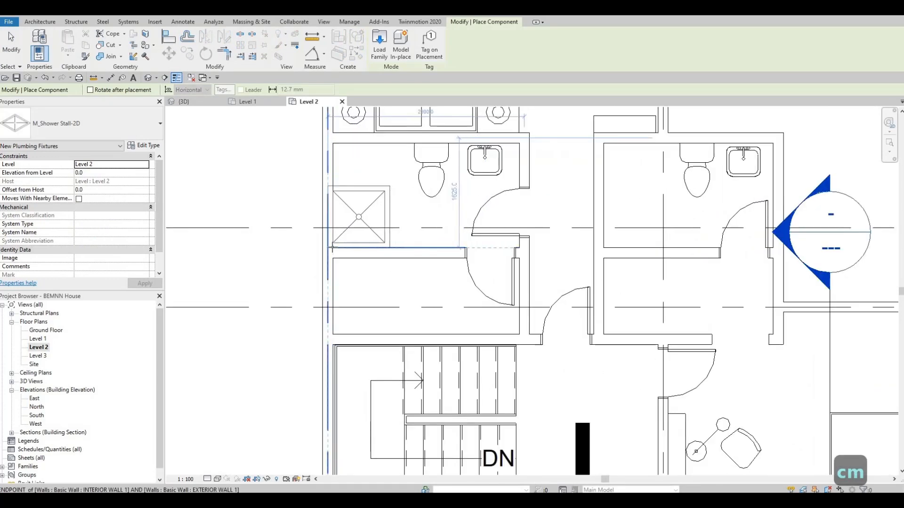
scroll(598, 248, "up", 1)
left_click(607, 249)
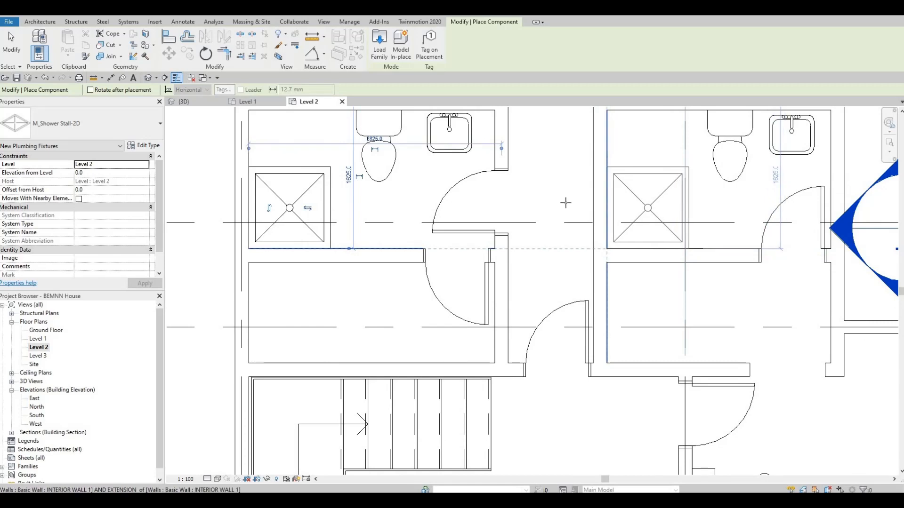
Place a third shower stall in the lower-left corner of the bathroom between the two lower bedrooms and end placement.
scroll(567, 203, "down", 2)
middle_click_drag(621, 325, 464, 29)
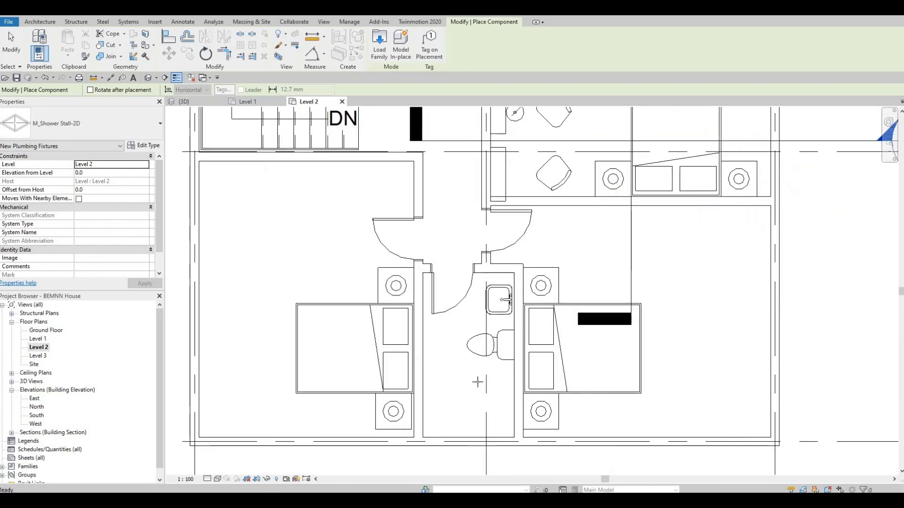
middle_click_drag(478, 382, 480, 285)
middle_click_drag(474, 377, 459, 277)
scroll(408, 329, "up", 2)
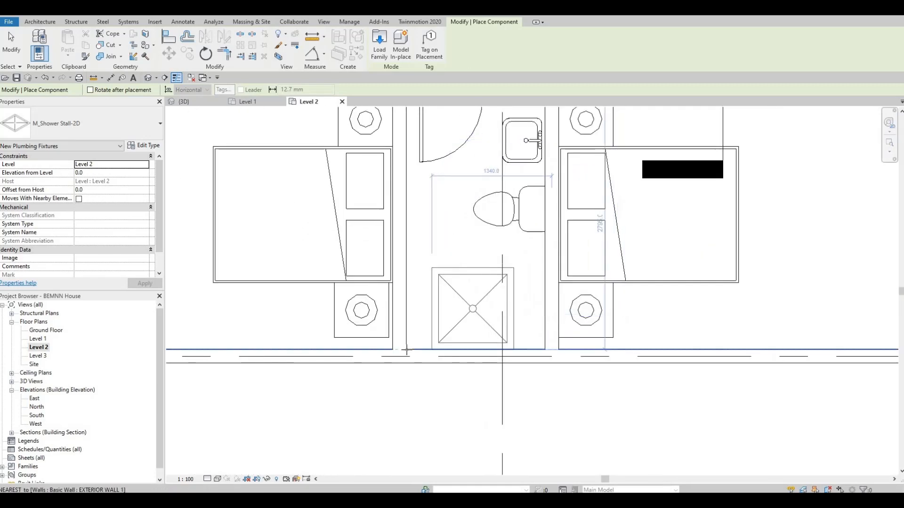
key("Escape")
key("Escape")
scroll(419, 275, "down", 3)
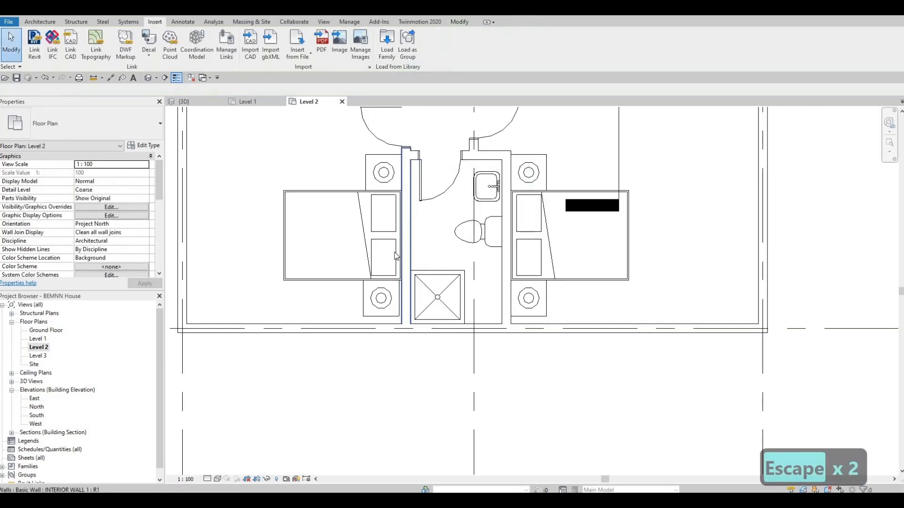
Add an aligned dimension between the inner faces of the upper-left bathroom's top and bottom walls, placed outside the exterior wall.
scroll(477, 362, "down", 3)
middle_click_drag(477, 361, 483, 405)
scroll(250, 155, "up", 2)
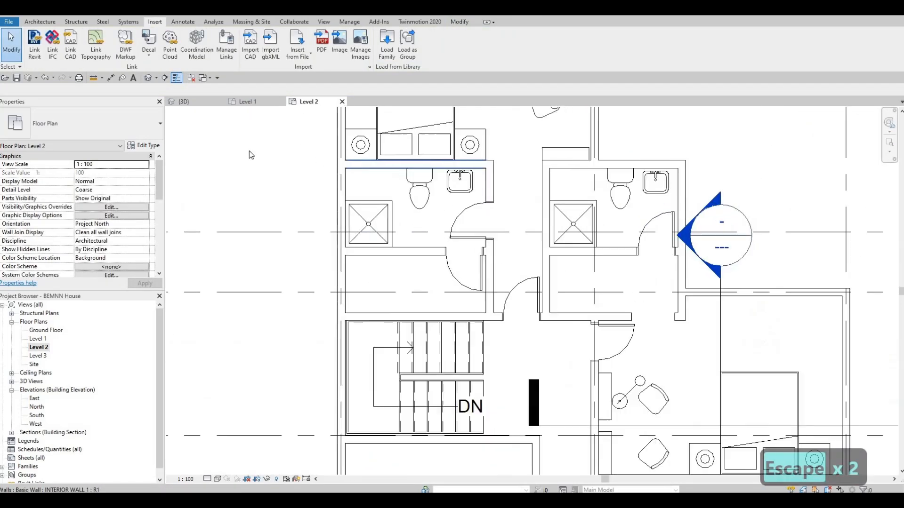
left_click(110, 78)
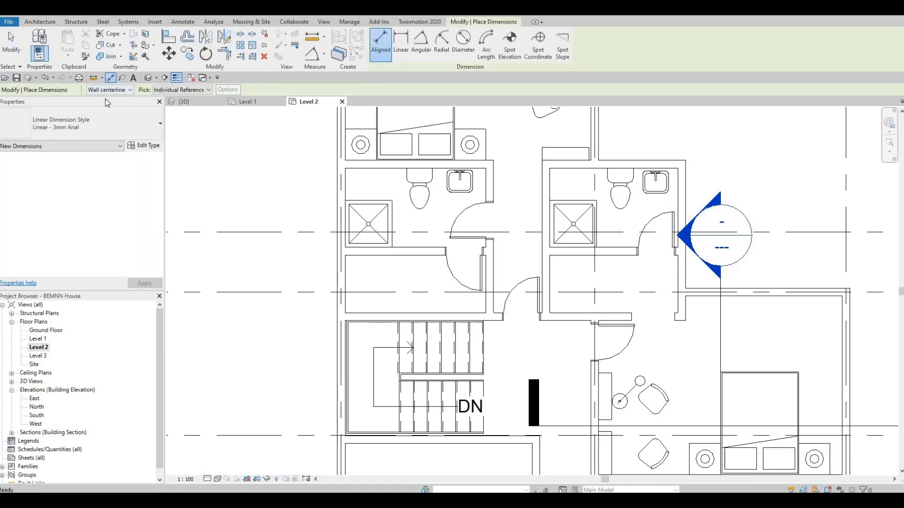
scroll(350, 169, "up", 3)
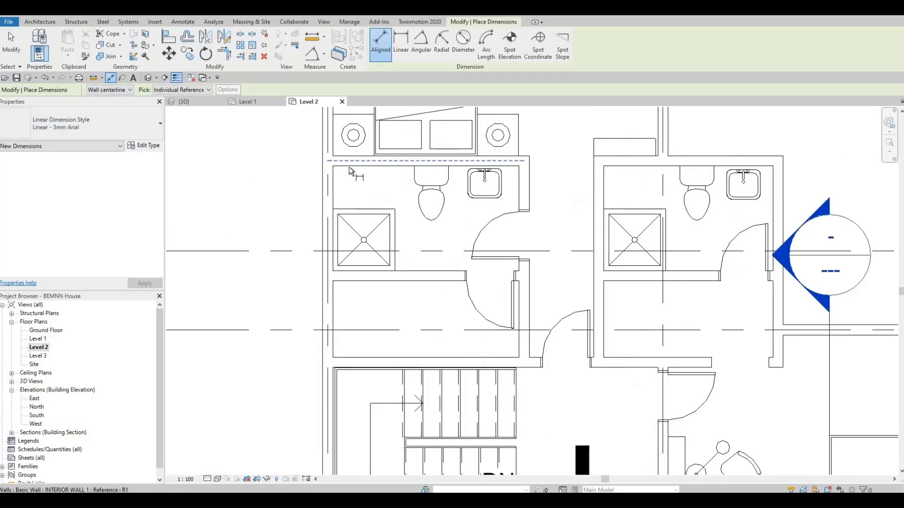
key("Tab")
left_click(350, 166)
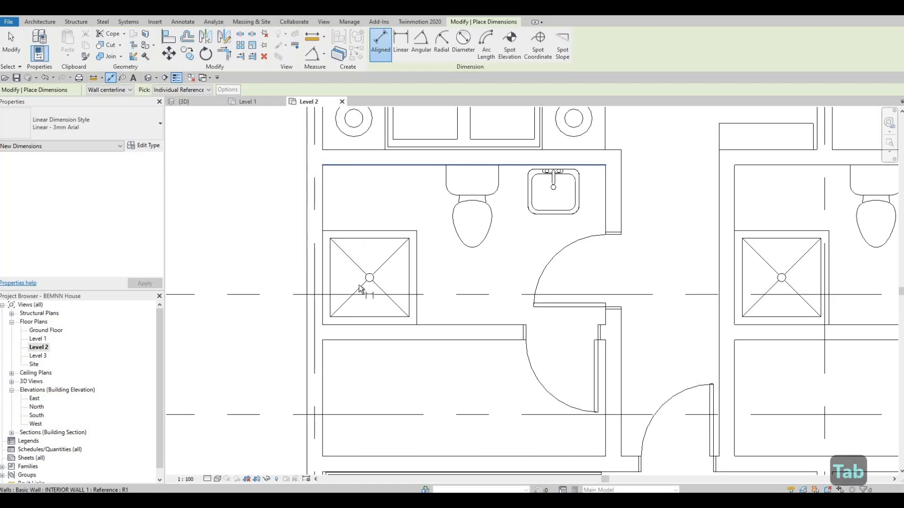
left_click(366, 324)
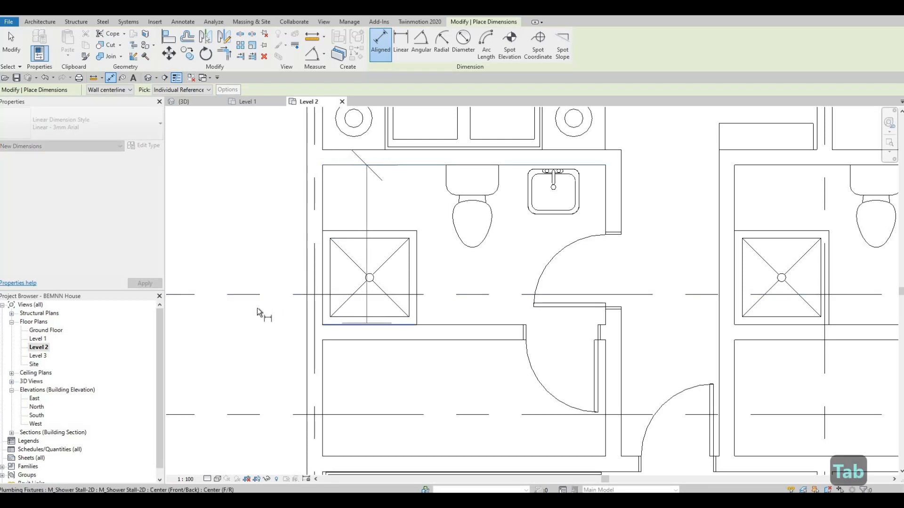
left_click(254, 253)
scroll(254, 253, "down", 2)
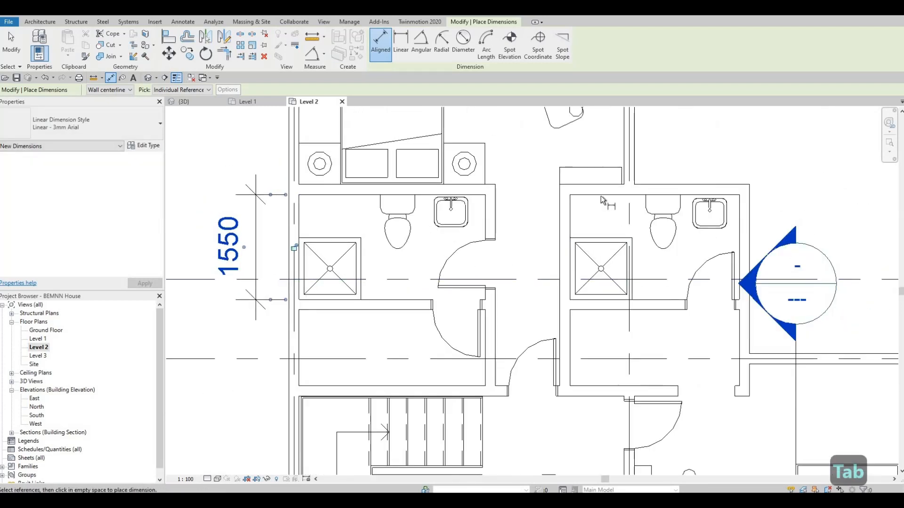
Add an aligned dimension between the inner faces of the upper-right bathroom's top and bottom walls, placed in the hallway.
left_click(601, 196)
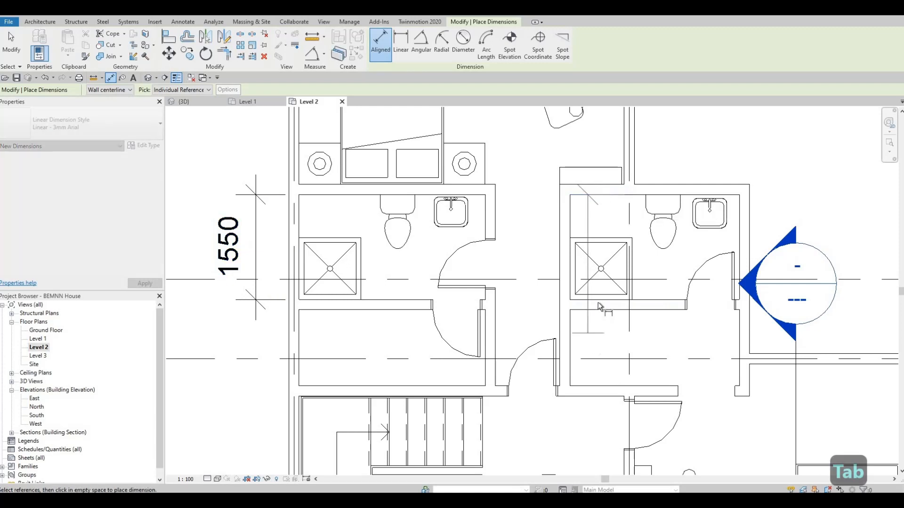
key("Tab")
key("Tab")
left_click(532, 303)
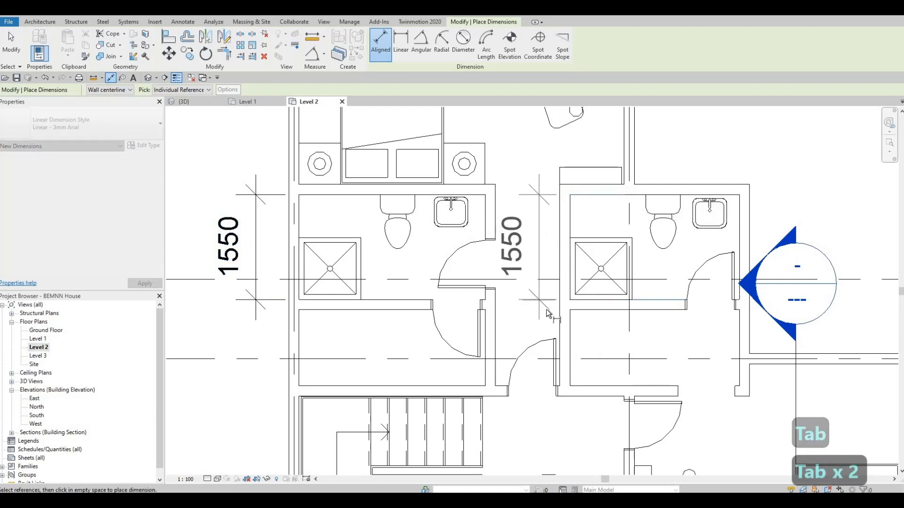
scroll(548, 314, "down", 3)
left_click(536, 356)
key("Escape")
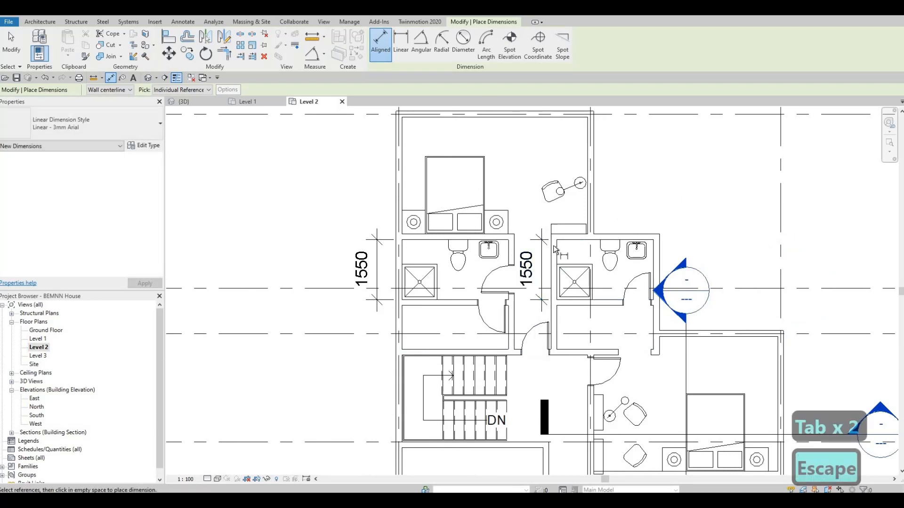
Try to dimension the lower bathroom's width between the inner faces of its side walls, then leave the dimension command.
scroll(536, 329, "down", 5, "ctrl")
scroll(575, 287, "up", 3)
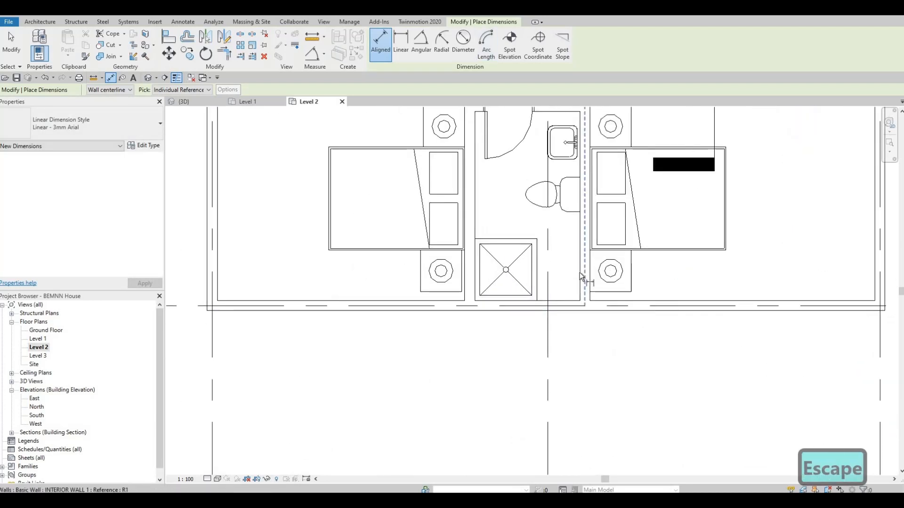
key("Tab")
left_click(581, 279)
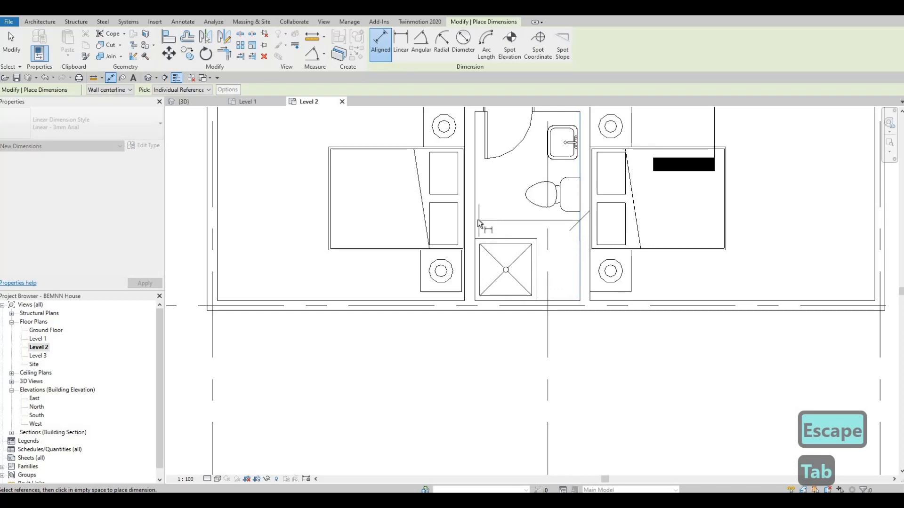
key("Tab")
left_click(498, 360)
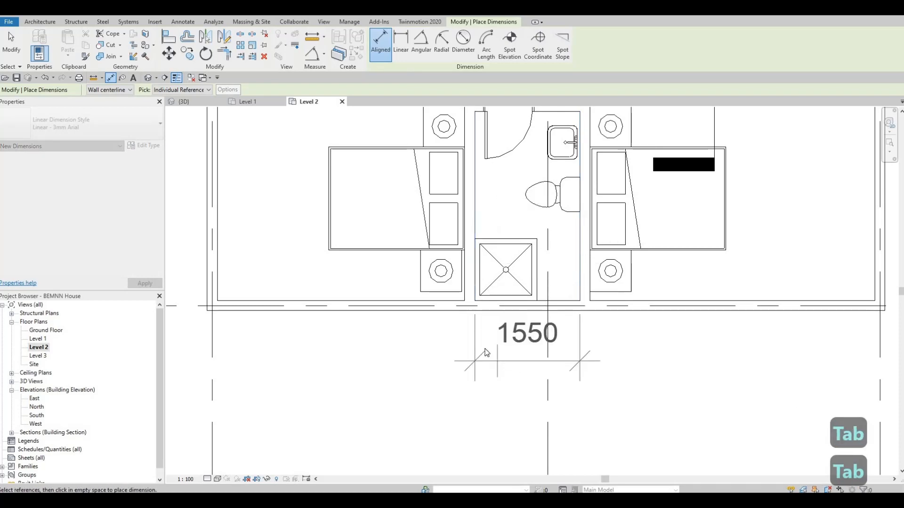
key("Escape")
key("Escape")
Delete the aligned dimension in the hallway beside the upper-right bathroom.
scroll(455, 351, "down", 3)
scroll(465, 429, "up", 3)
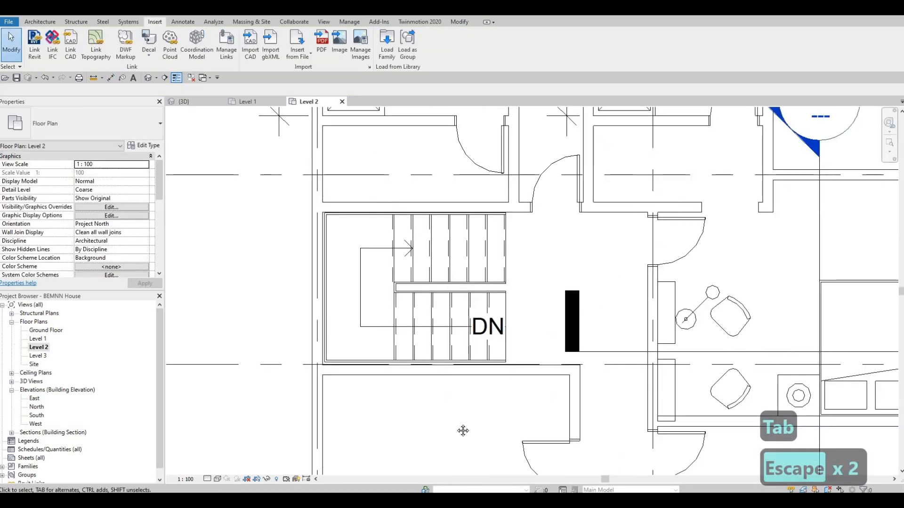
scroll(549, 268, "up", 3)
key("Escape")
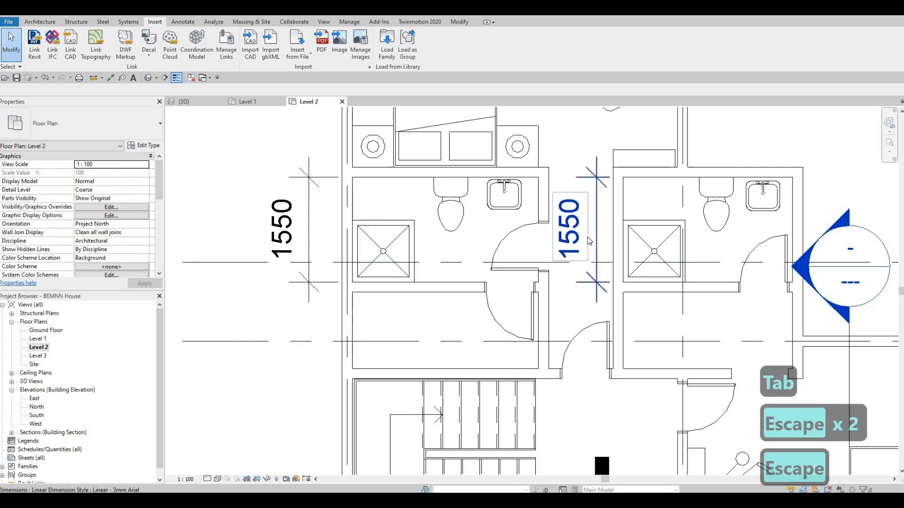
left_click(535, 258)
key("Delete")
Try a width of 1550 for the M_Shower Stall-2D type, then undo the change.
left_click(399, 228)
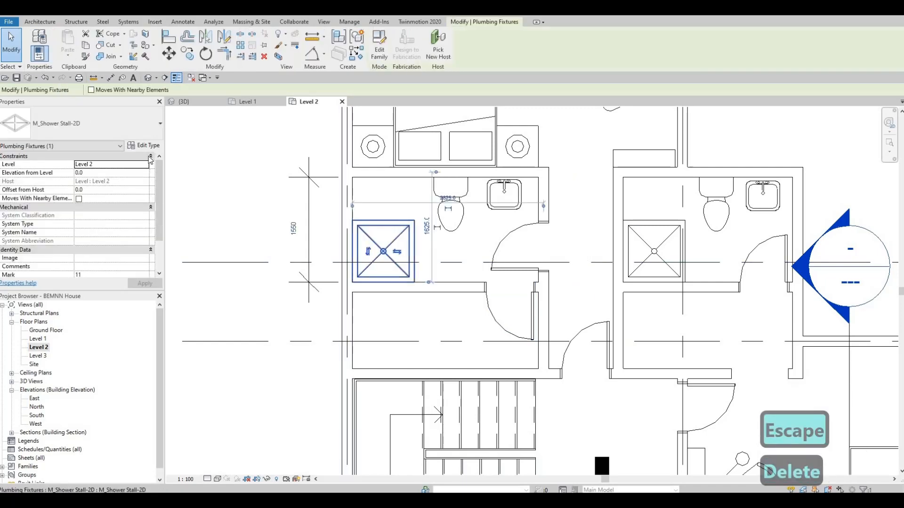
left_click(144, 145)
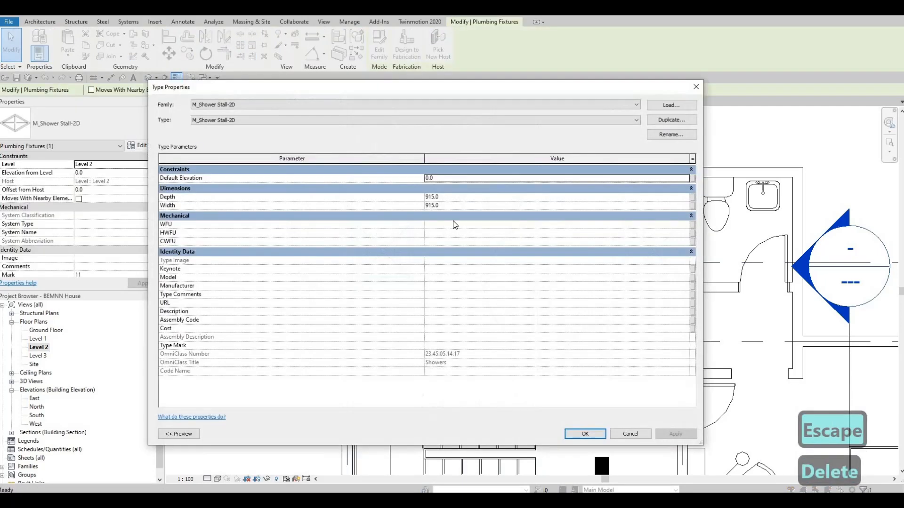
left_click(456, 205)
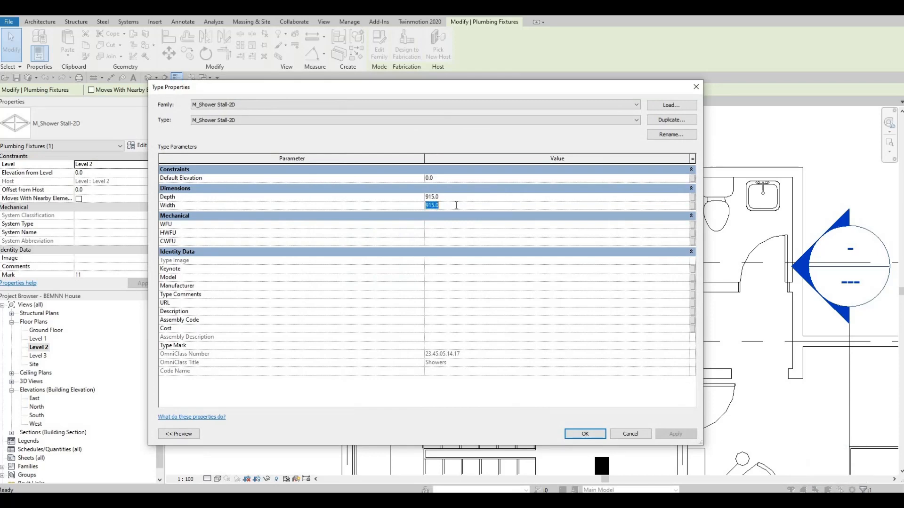
type("1550")
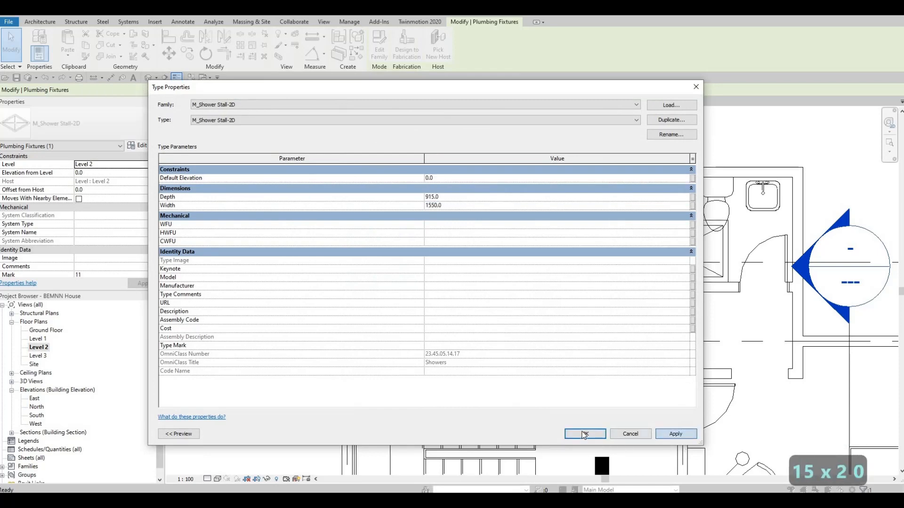
left_click(583, 434)
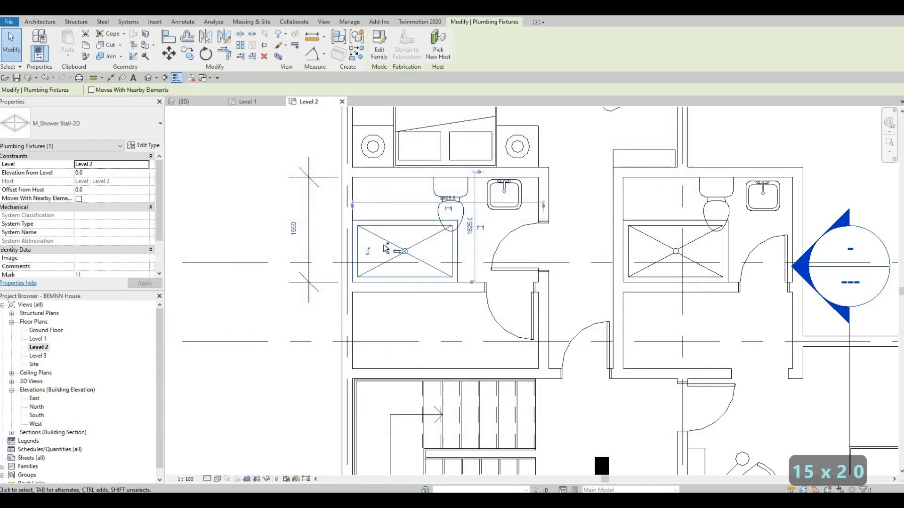
key("ctrl+z")
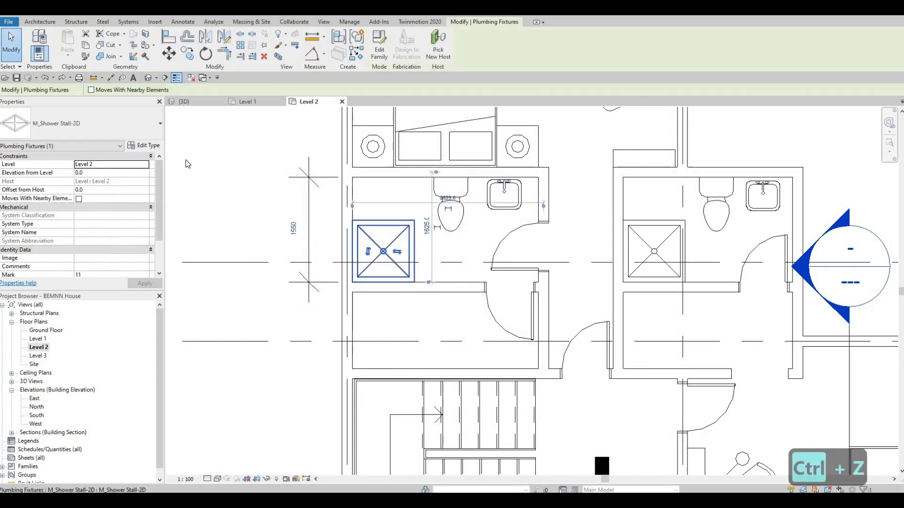
Set the depth of the M_Shower Stall-2D type to 1550 and deselect the stall.
left_click(145, 146)
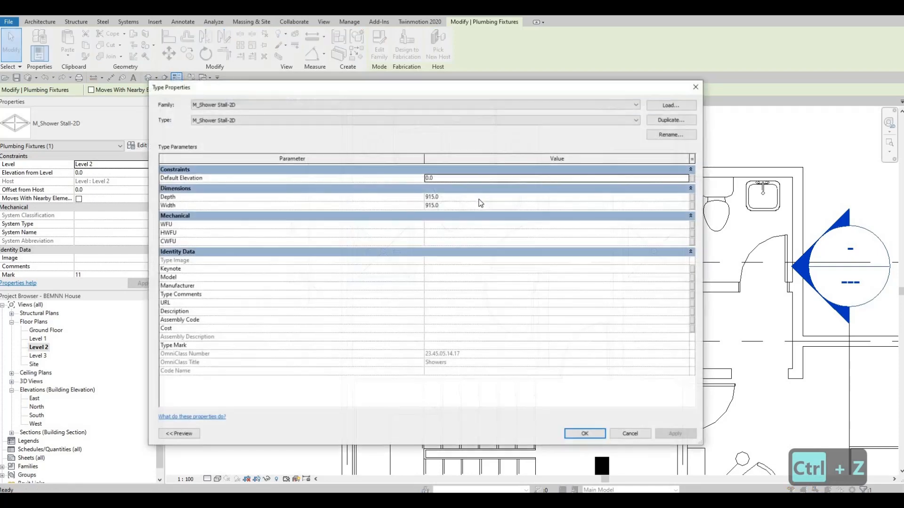
left_click(479, 197)
type("1550")
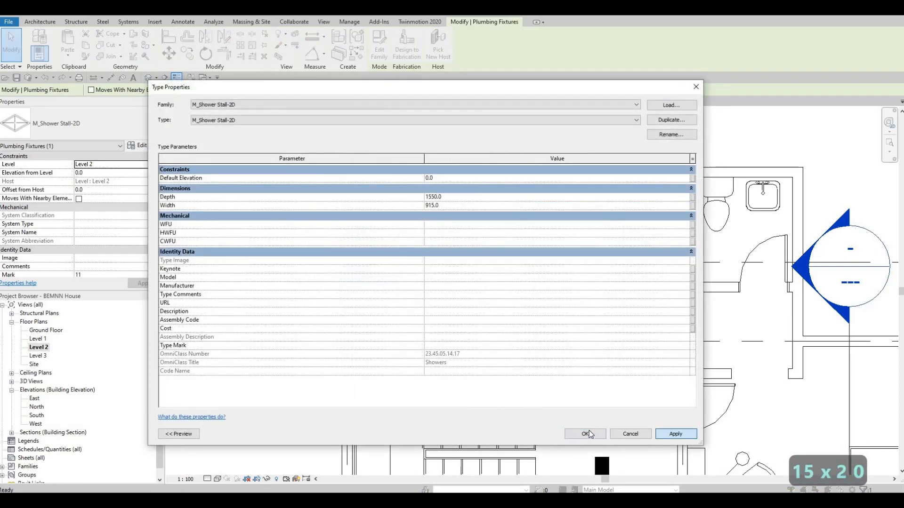
left_click(586, 434)
key("Escape")
key("Escape")
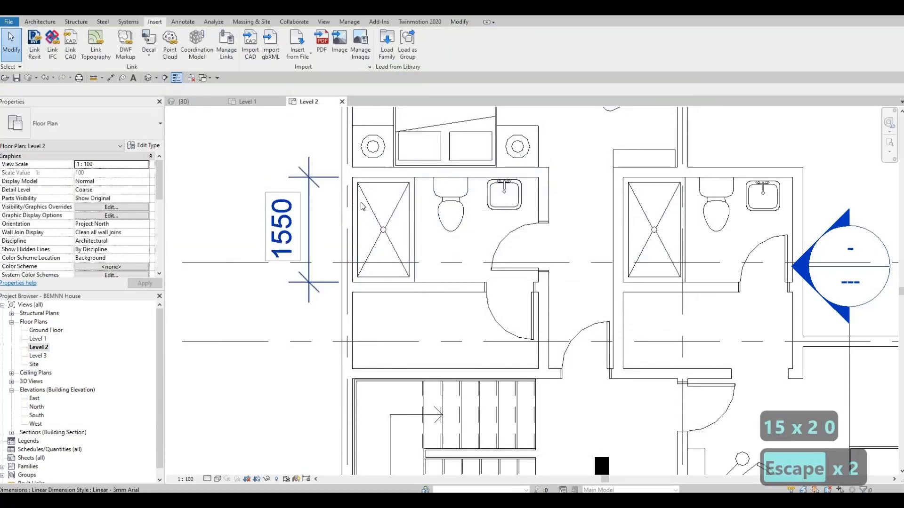
Delete the aligned dimension outside the upper-left bathroom.
left_click(309, 206)
key("Delete")
Try to reorient the shower stall in the lower bathroom between the two bedrooms by flipping it in place.
middle_click_drag(612, 377, 534, 45)
scroll(545, 188, "down", 1)
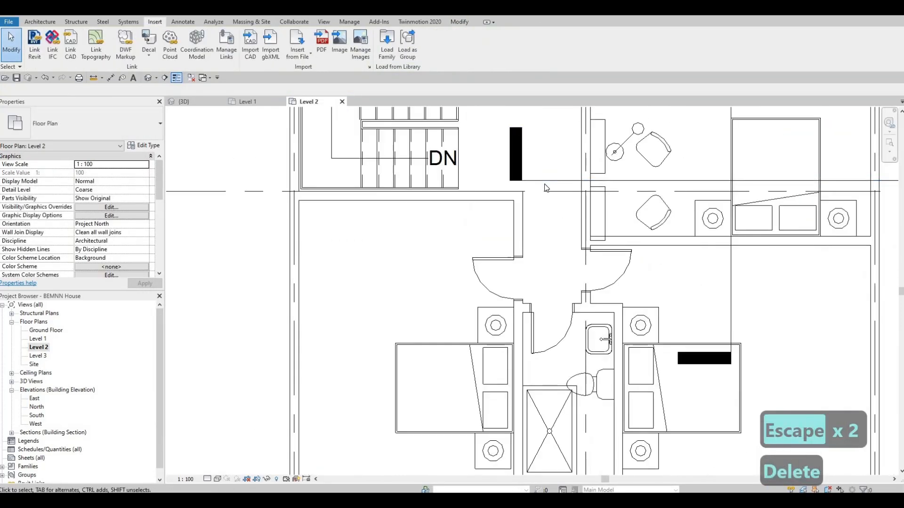
middle_click_drag(559, 425, 546, 180)
left_click(525, 207)
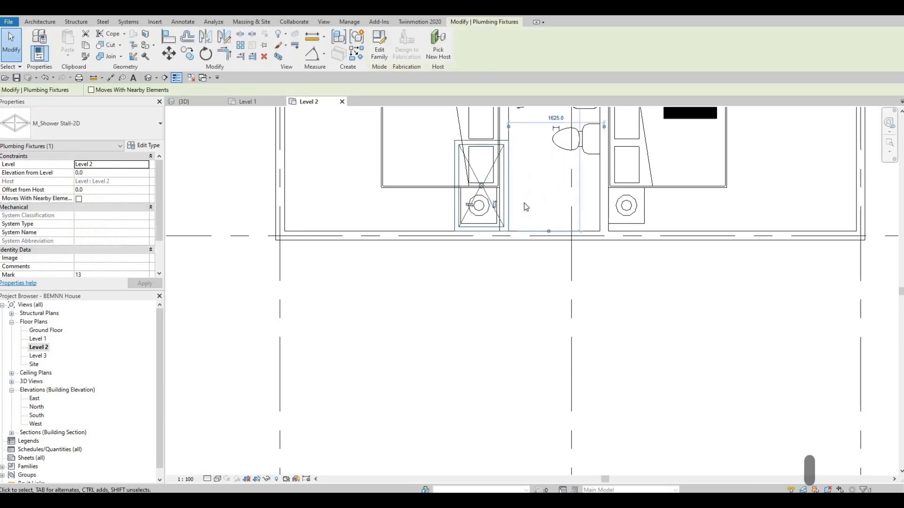
key("ctrl+z")
key("ctrl+z")
key("ctrl+z")
key("ctrl+z")
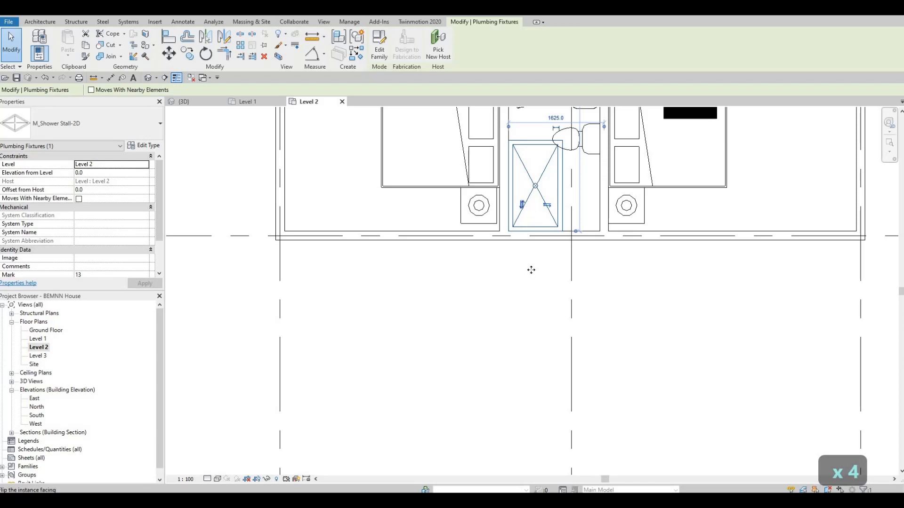
left_click(523, 258)
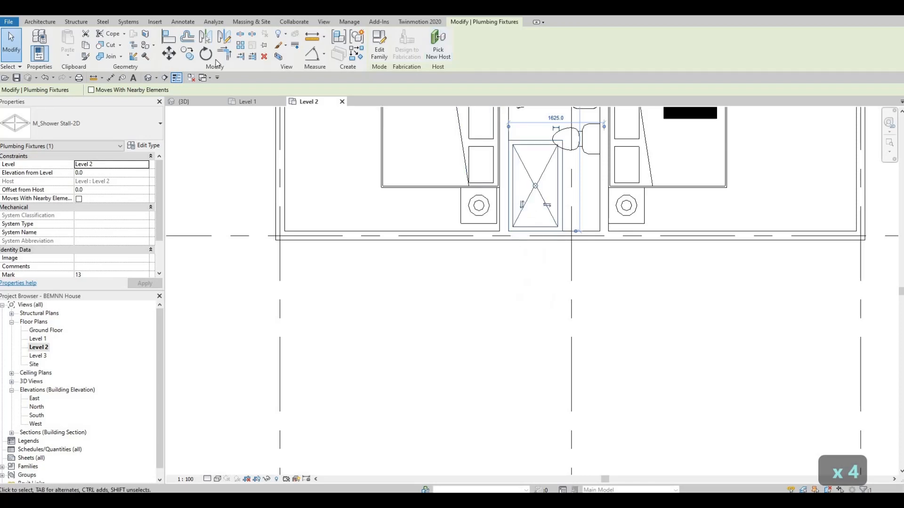
Rotate the lower bathroom's shower stall 90° about its center and deselect it.
key("r")
key("o")
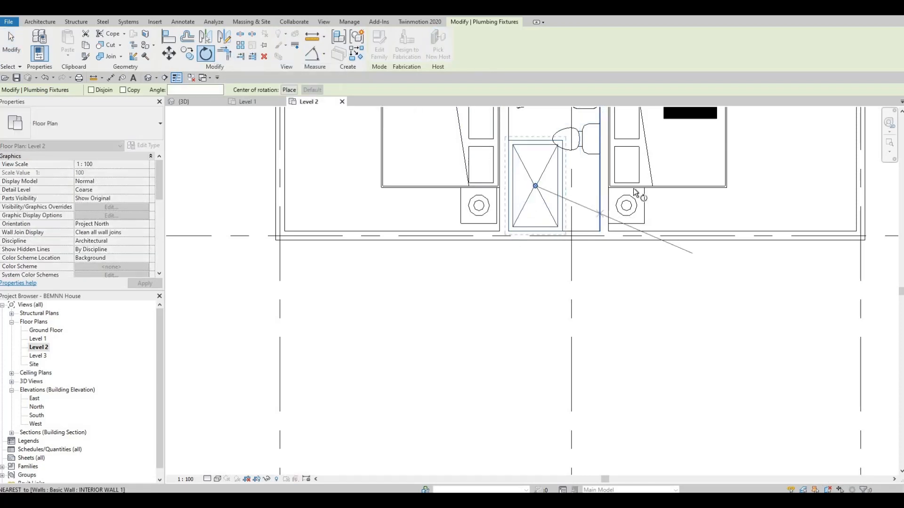
scroll(796, 181, "up", 2)
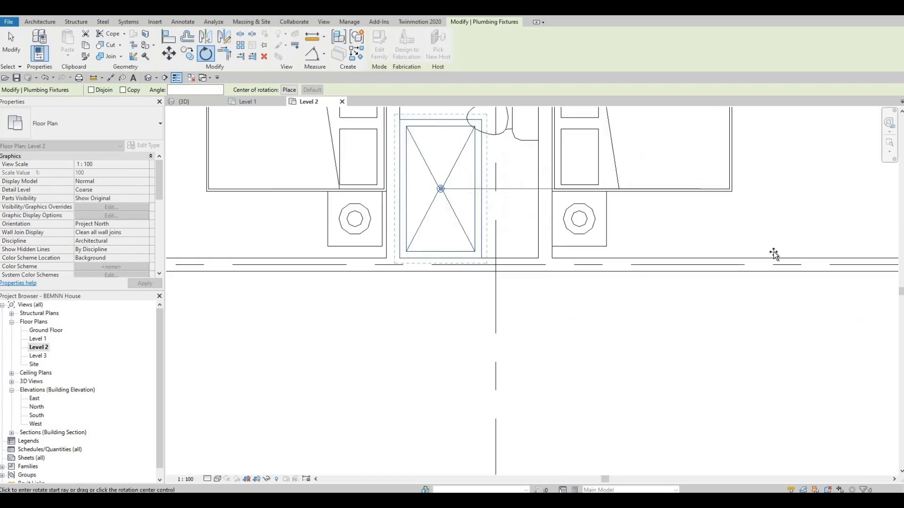
type("90")
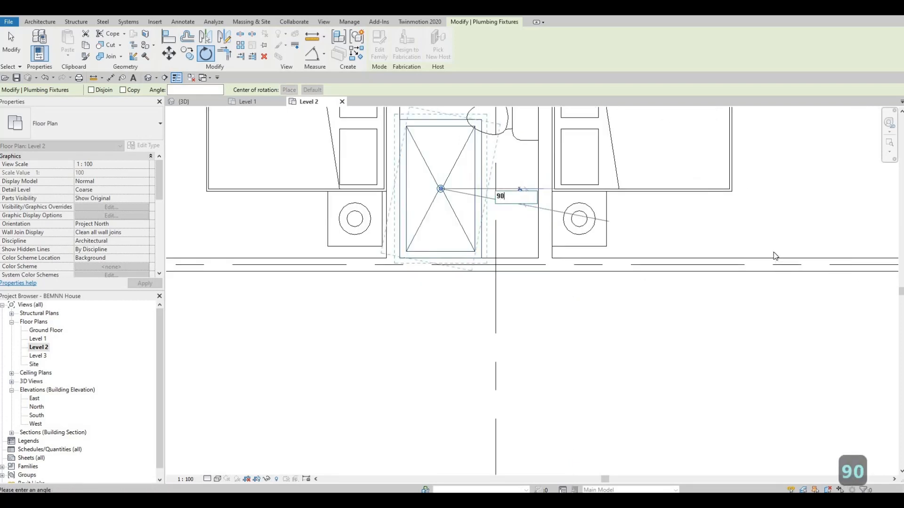
key("Return")
key("Escape")
key("Escape")
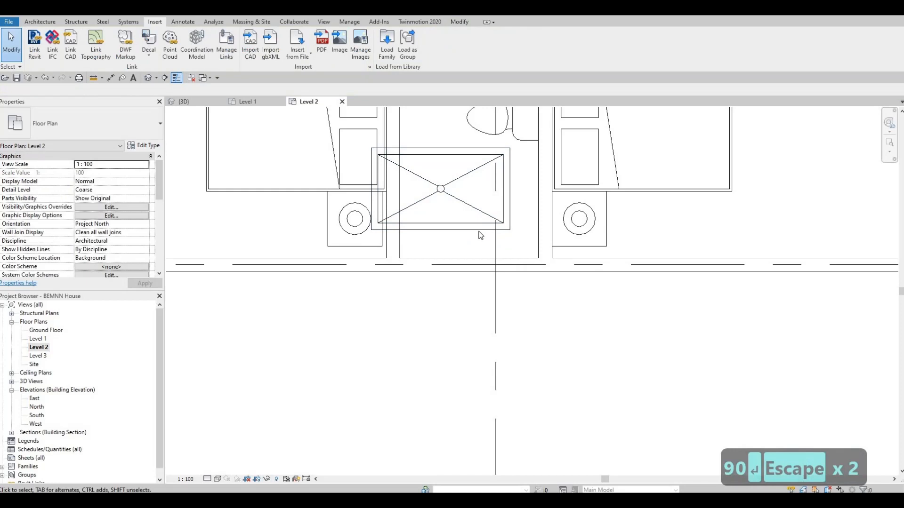
Move the rotated shower stall by its lower-left corner into the lower-left corner of the lower bathroom.
left_click(480, 232)
key("m")
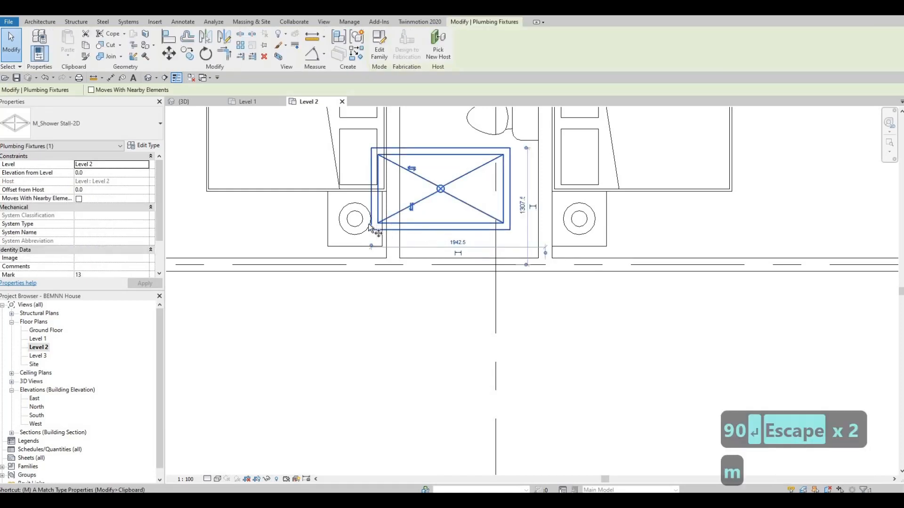
key("v")
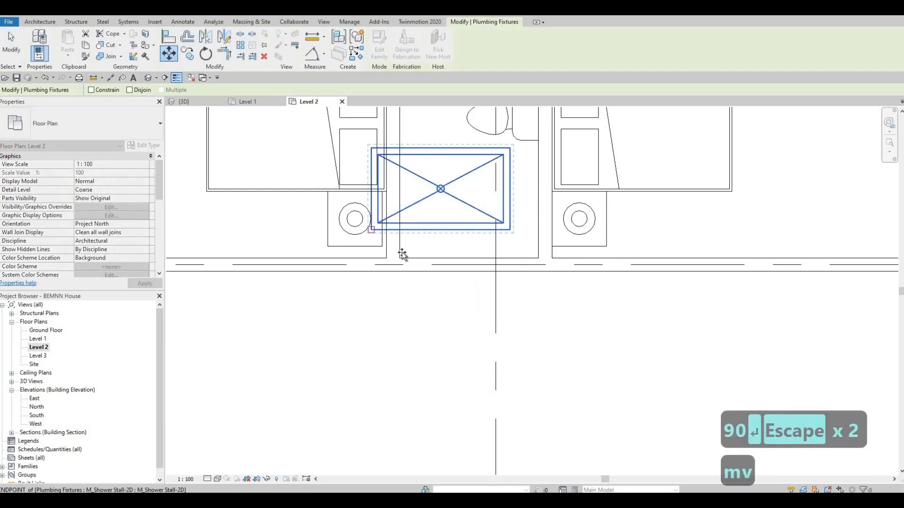
left_click(371, 229)
left_click(401, 257)
scroll(409, 253, "down", 1)
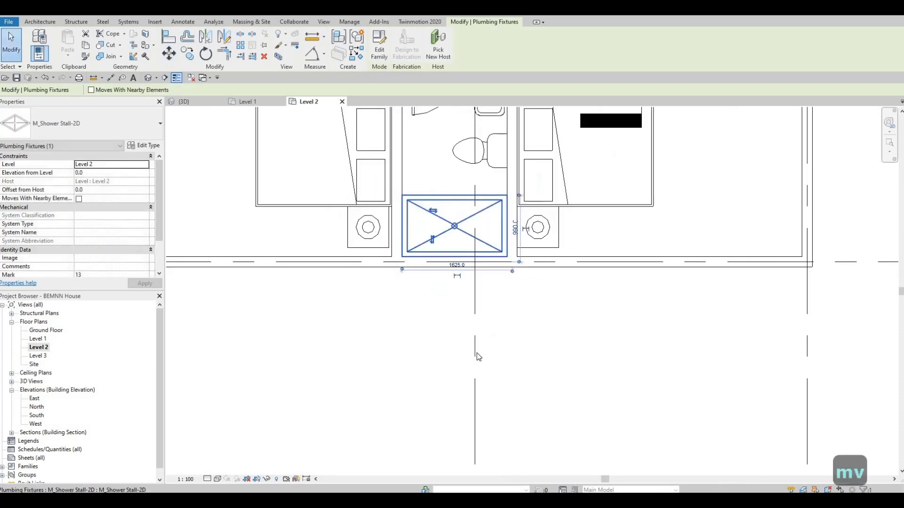
key("Escape")
Nudge the toilet in the lower bathroom away from the sink, toward the shower stall.
scroll(471, 354, "down", 3)
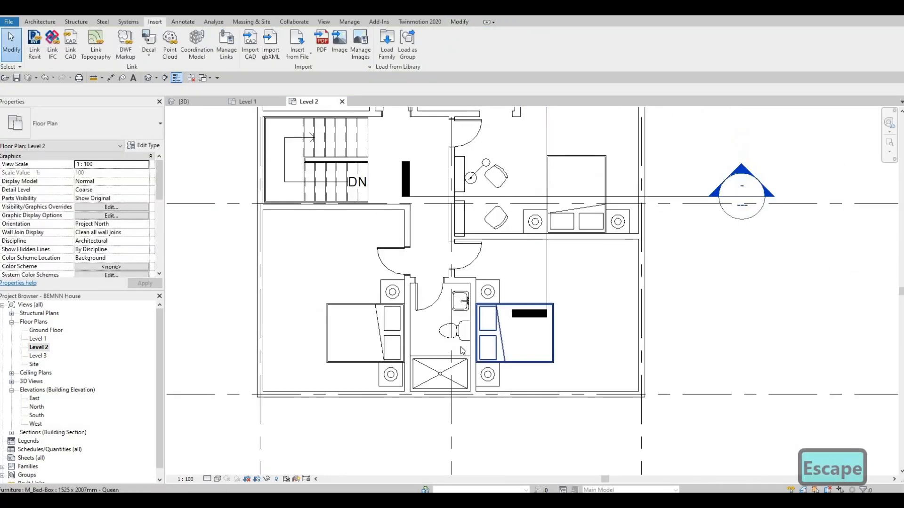
scroll(463, 351, "up", 2)
left_click(468, 315)
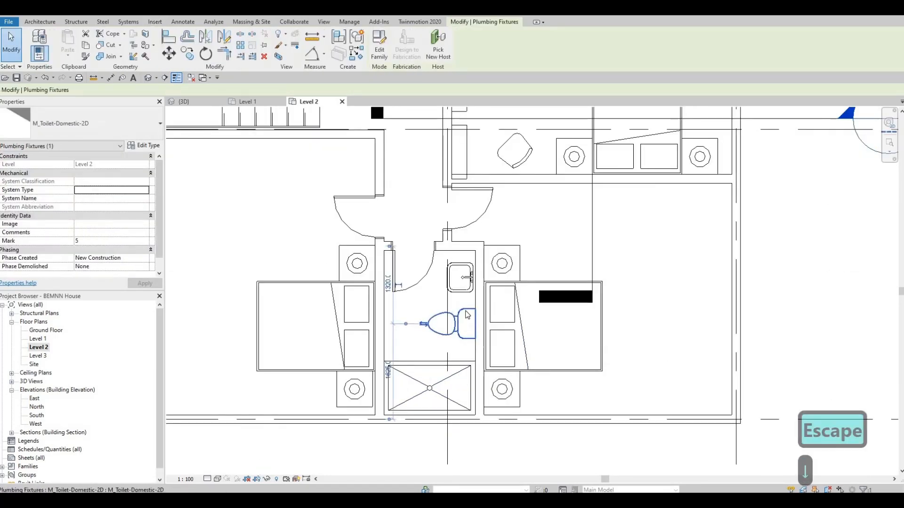
key("Down")
key("Down")
Spread the fixtures in the upper-right bathroom, nudging the sink toward the exterior wall and the toilet toward the shower.
middle_click_drag(508, 152, 542, 413)
scroll(541, 414, "down", 3)
scroll(548, 221, "up", 1)
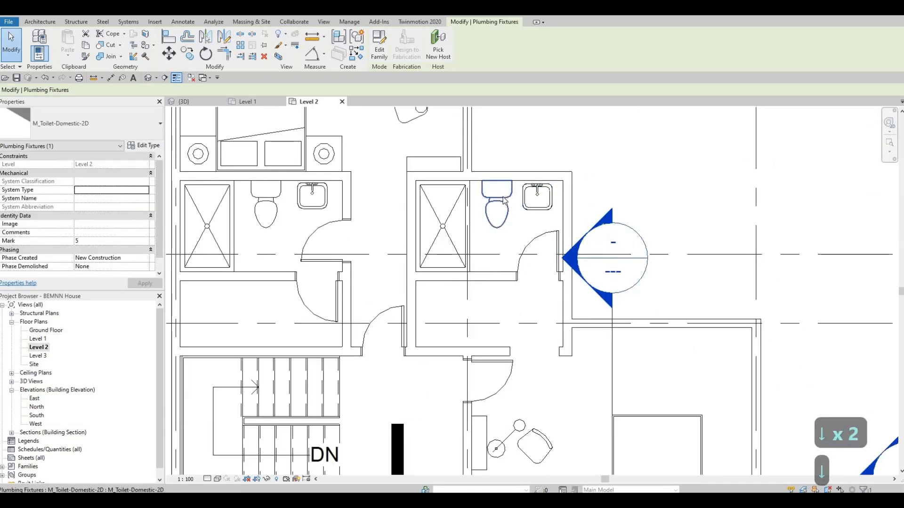
key("Right")
left_click(526, 200)
key("Right")
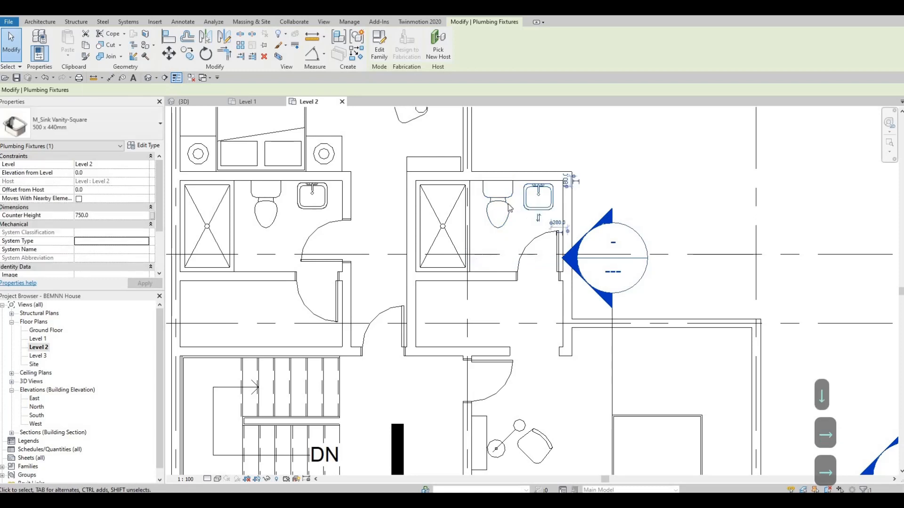
key("Right")
key("Left")
key("Left")
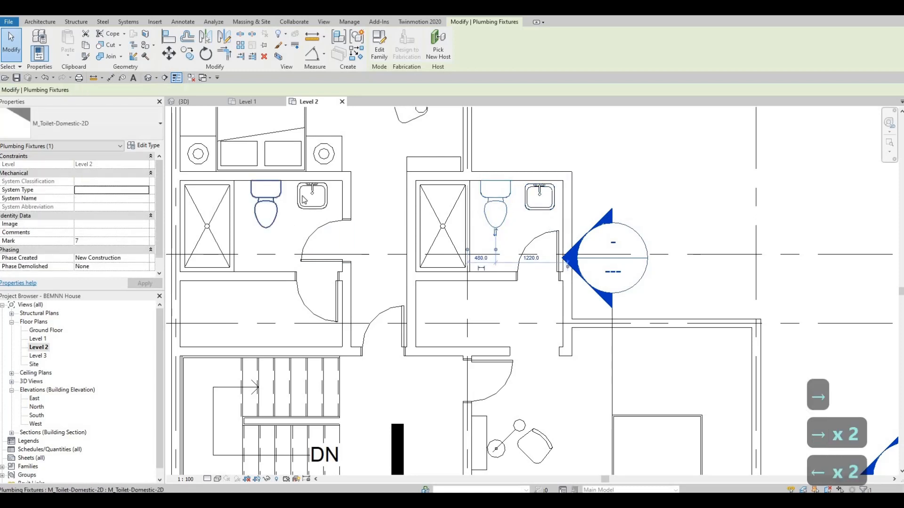
Nudge the sink in the upper-left bathroom three increments away from the toilet, toward the hallway wall, and deselect it.
left_click(302, 196)
key("Right")
key("Right")
key("Right")
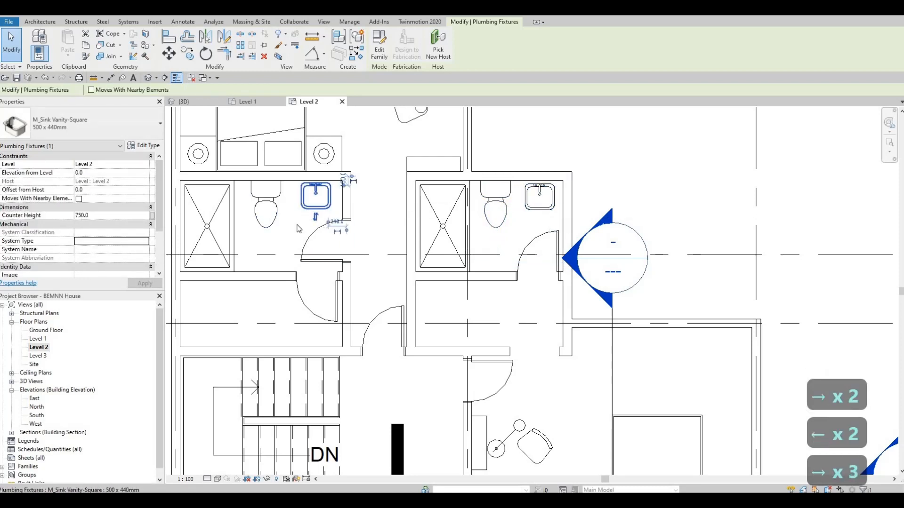
key("Escape")
key("Escape")
key("Escape")
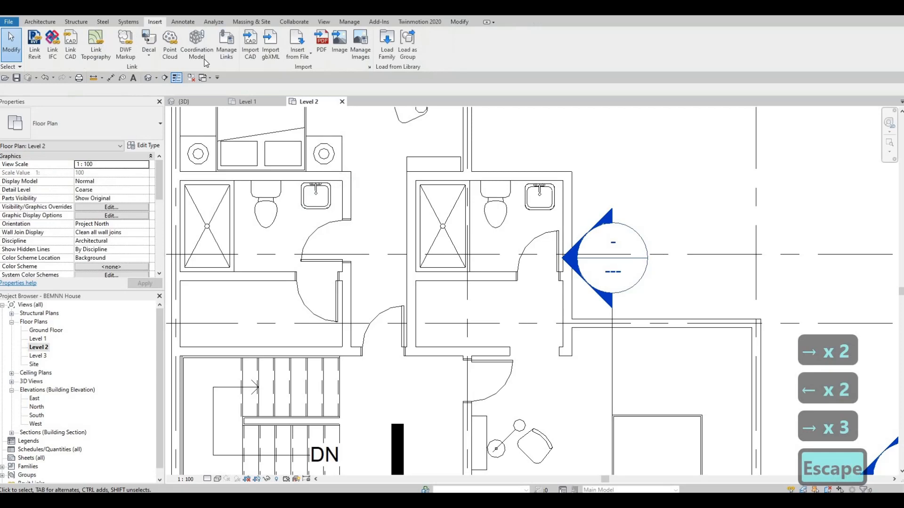
Draw an L-shaped counter outline about 600 mm deep around the upper-left bathroom's sink with detail lines in the Thin Lines style.
left_click(183, 24)
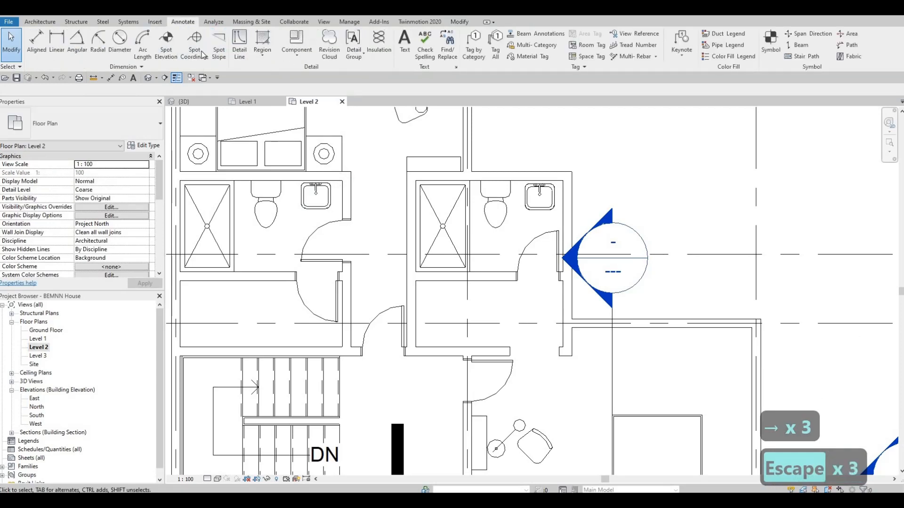
left_click(239, 42)
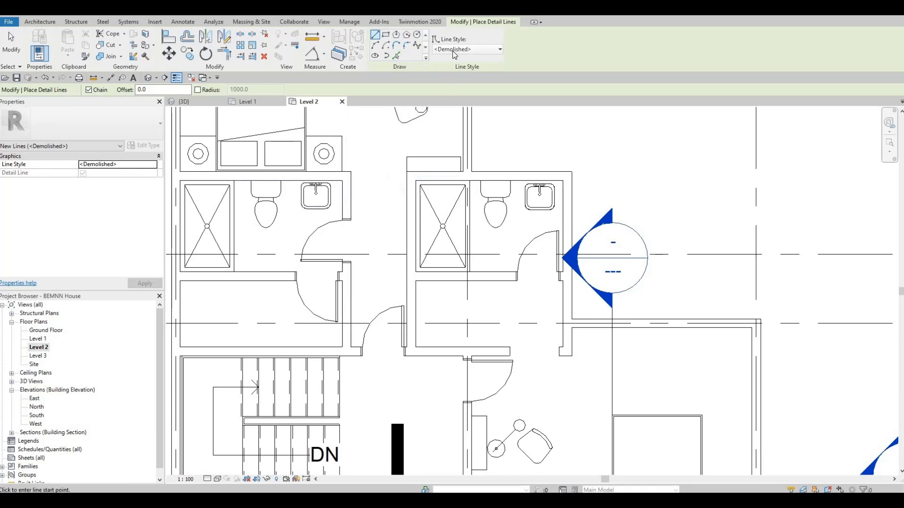
left_click(456, 49)
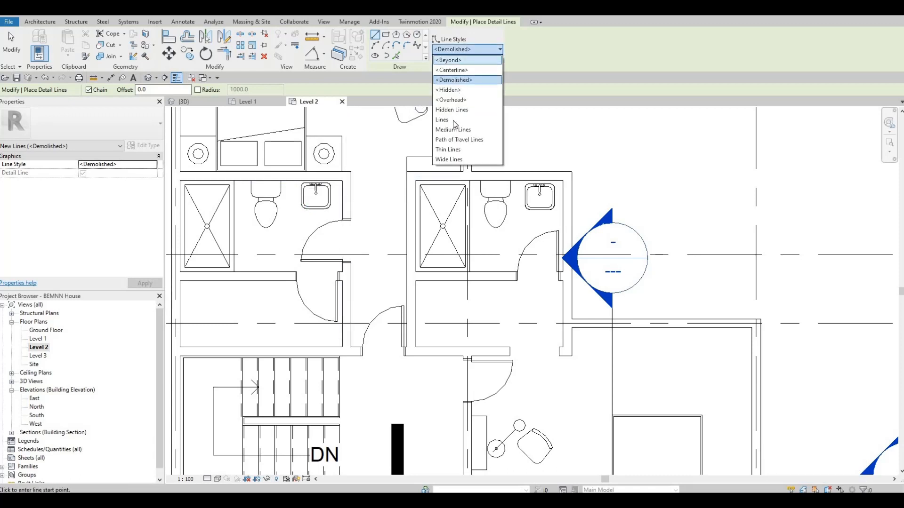
left_click(448, 150)
scroll(287, 183, "up", 3)
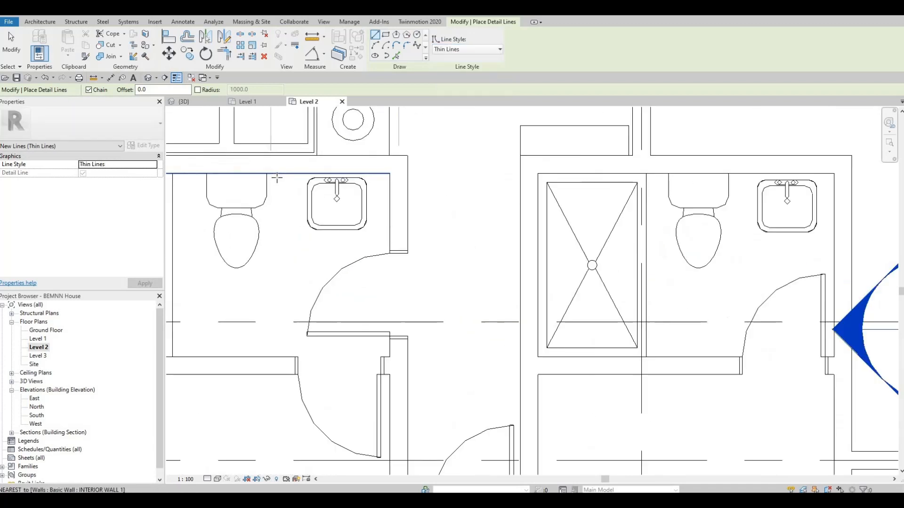
scroll(276, 177, "up", 2)
left_click(278, 174)
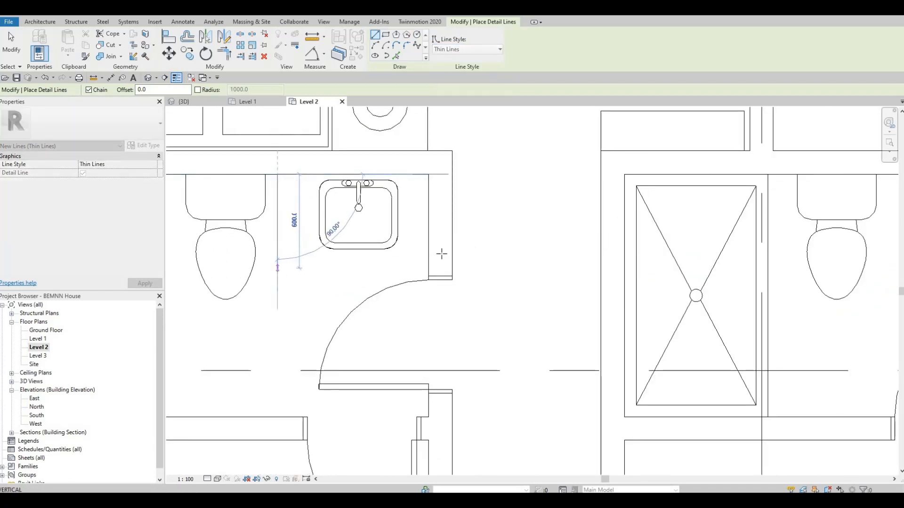
left_click(277, 269)
left_click(428, 268)
key("Escape")
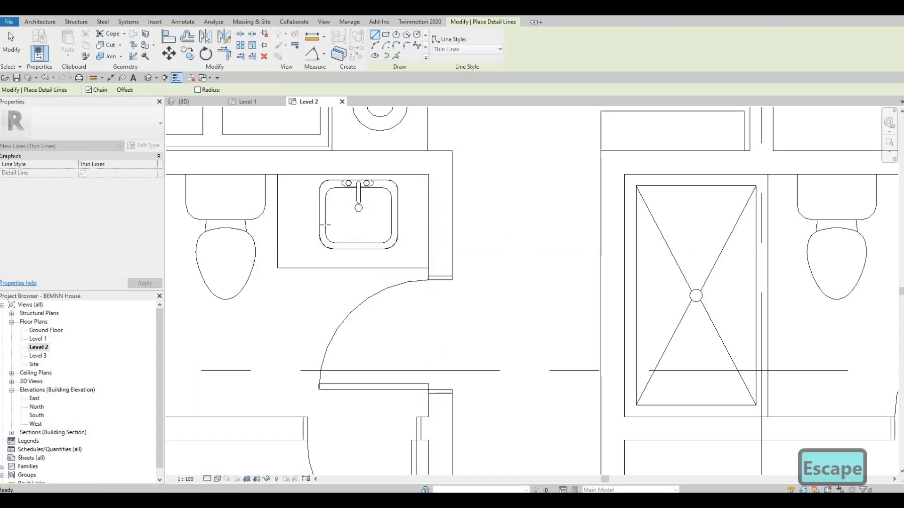
Draw a matching counter outline about 800 mm wide around the upper-right bathroom's sink with Thin Lines detail lines.
middle_click_drag(722, 227, 326, 225)
left_click(493, 173)
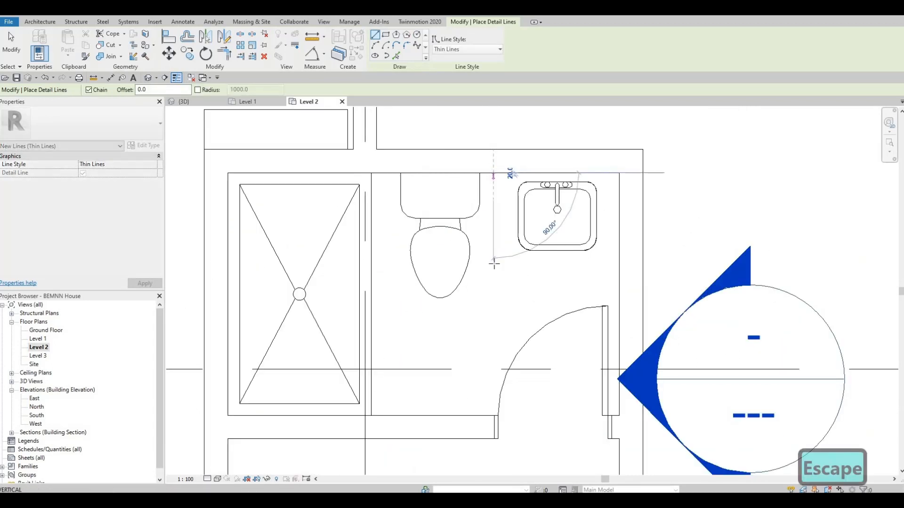
left_click(494, 267)
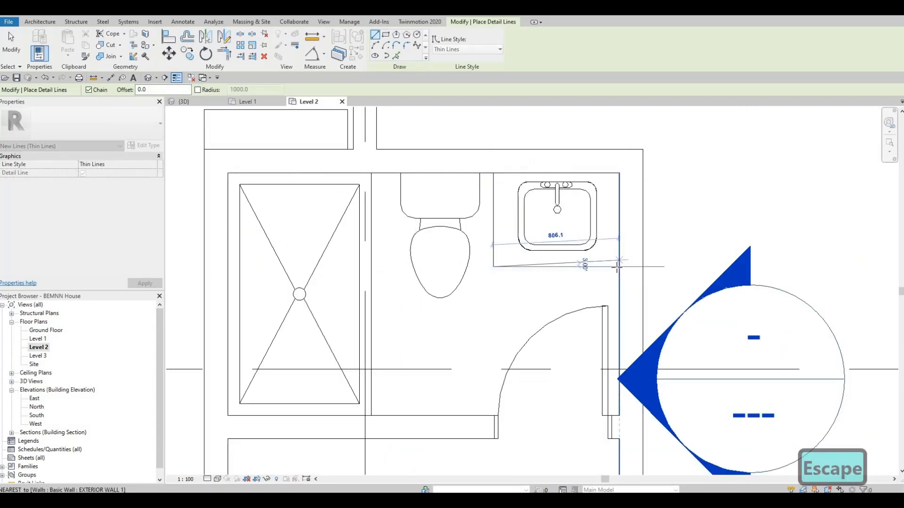
left_click(619, 267)
key("Escape")
Outline a counter of about 880 by 585 mm around the lower bathroom's sink with Thin Lines detail lines and end the command.
scroll(474, 155, "down", 4)
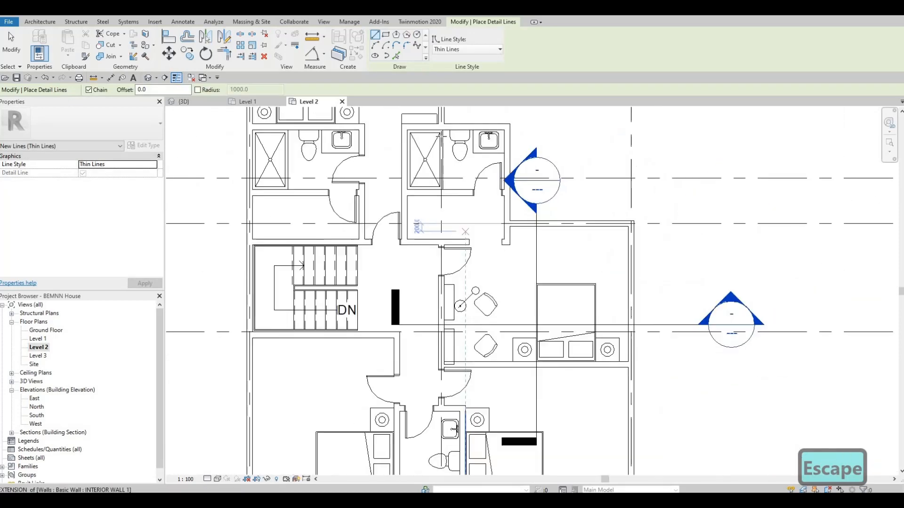
scroll(455, 147, "up", 5)
scroll(440, 135, "up", 3)
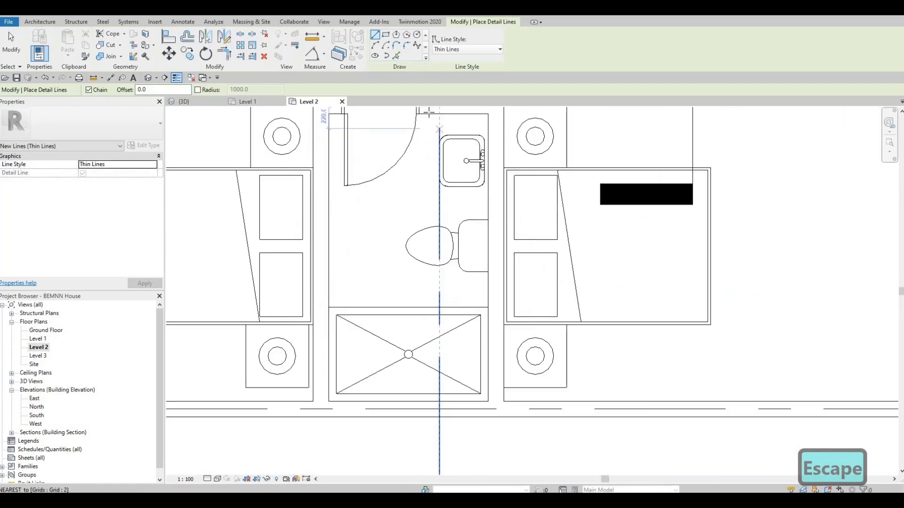
left_click(435, 186)
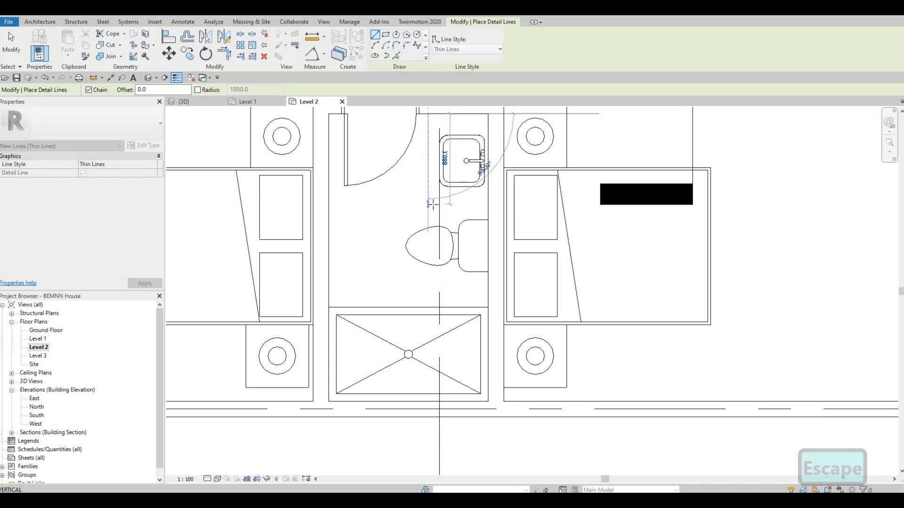
left_click(428, 207)
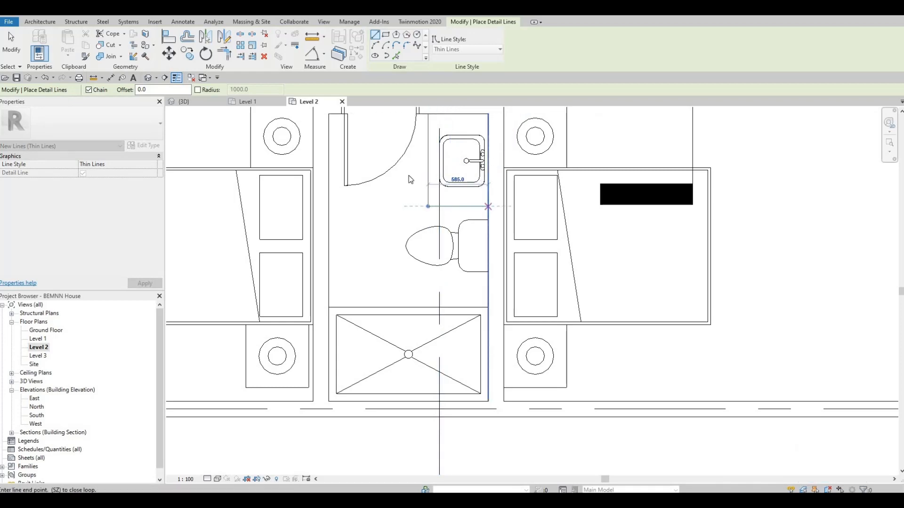
key("Escape")
key("Escape")
scroll(425, 236, "down", 6)
key("Escape")
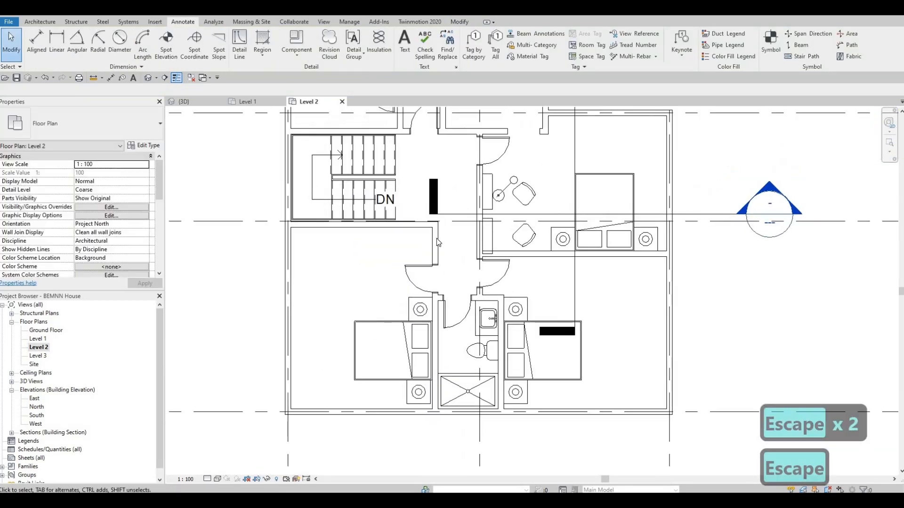
key("Escape")
Create a similar INTERIOR WALL 1 across the lower-left bedroom, from the hallway wall to the exterior wall, aligned with the opposite bedroom's wall.
left_click(437, 238)
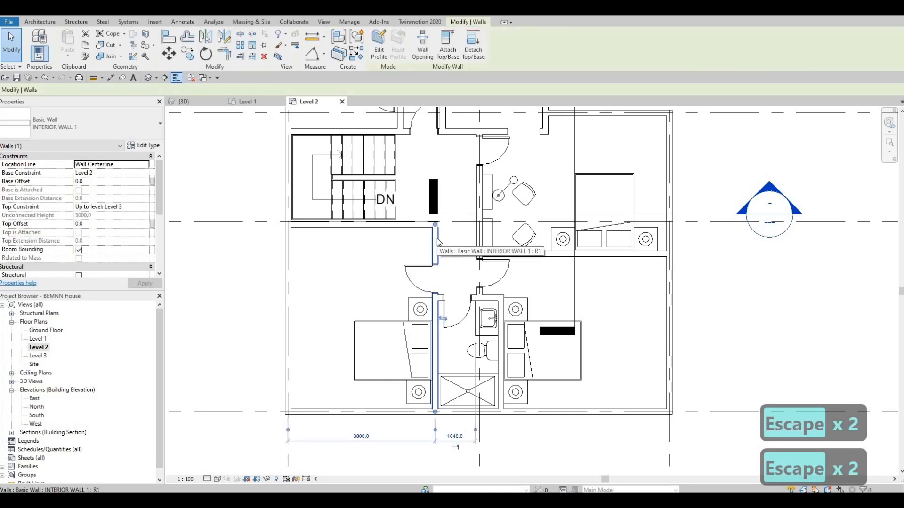
key("c")
key("s")
left_click(436, 254)
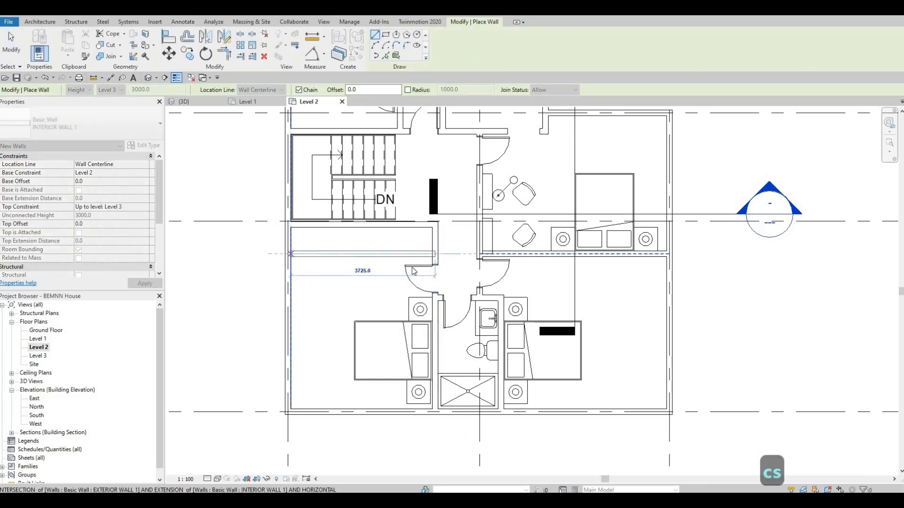
key("Escape")
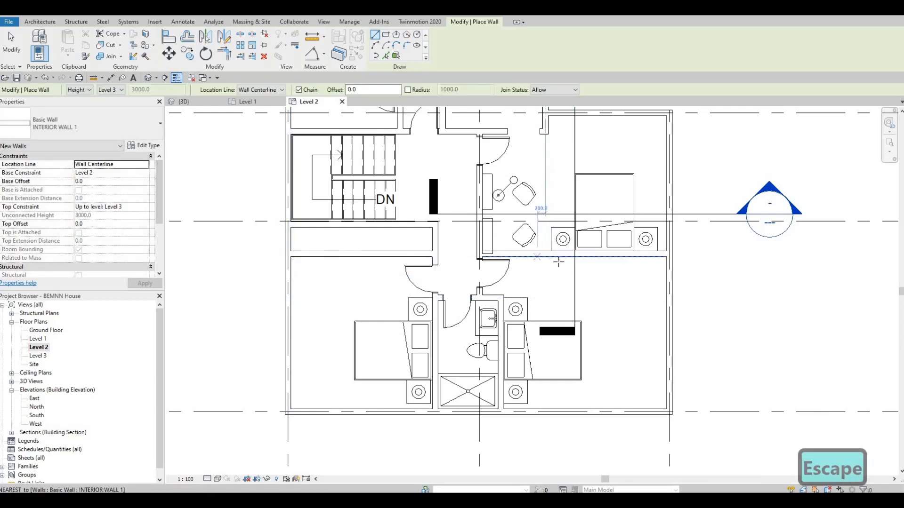
Draw an L-shaped INTERIOR WALL 1 closet in the lower-right bedroom, about 875 mm below the upper partition and reaching the exterior wall.
left_click(558, 258)
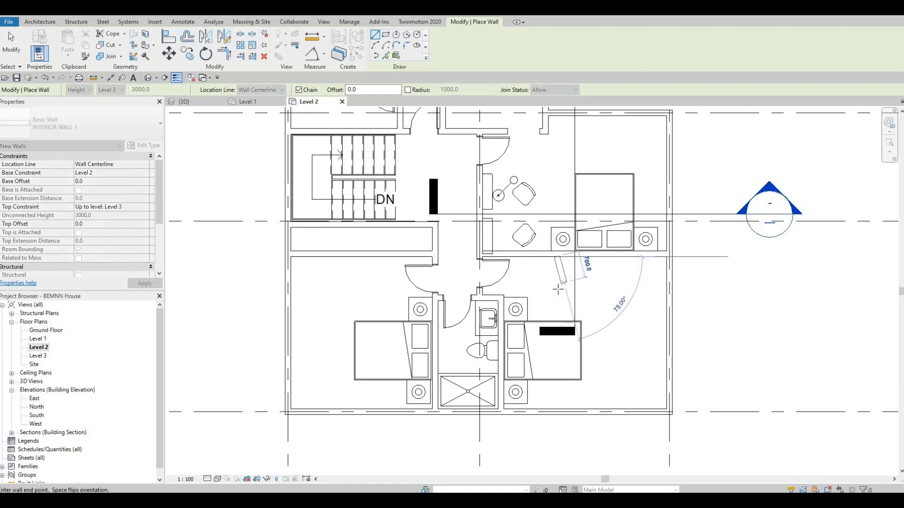
left_click(670, 288)
key("Escape")
key("Escape")
key("Escape")
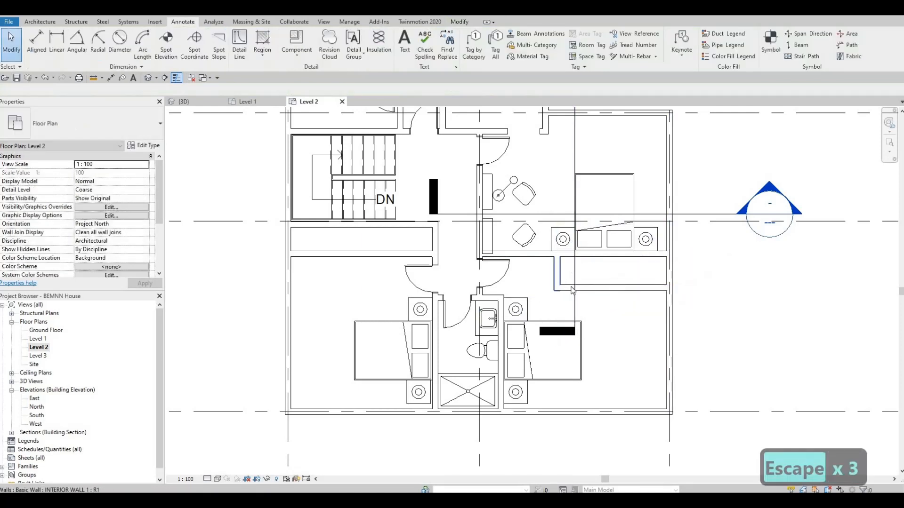
Set the closet's horizontal wall to 700 mm from the upper partition wall.
left_click(645, 286)
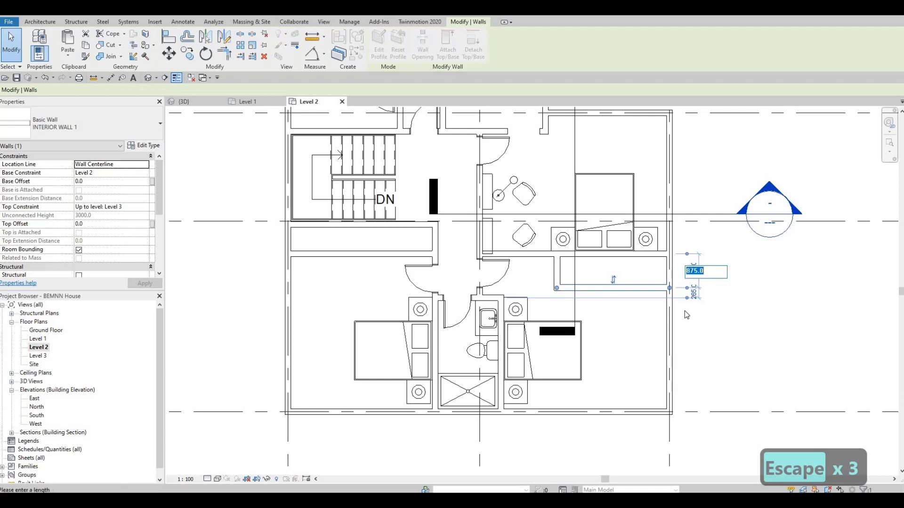
type("70")
key("Return")
key("Escape")
key("Escape")
key("Escape")
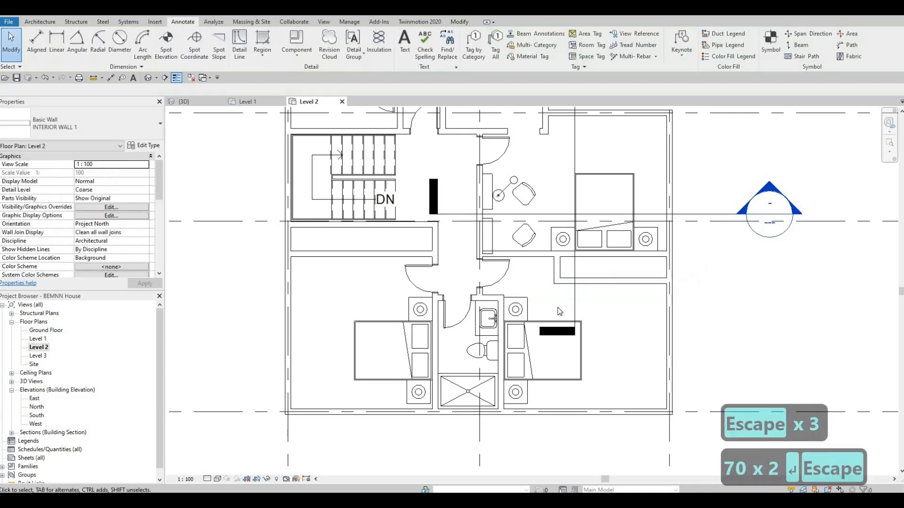
Delete both new closet walls in the lower-right bedroom.
mouse_move(541, 271)
middle_mouse_down()
mouse_move(537, 229)
mouse_move(592, 221)
middle_mouse_up()
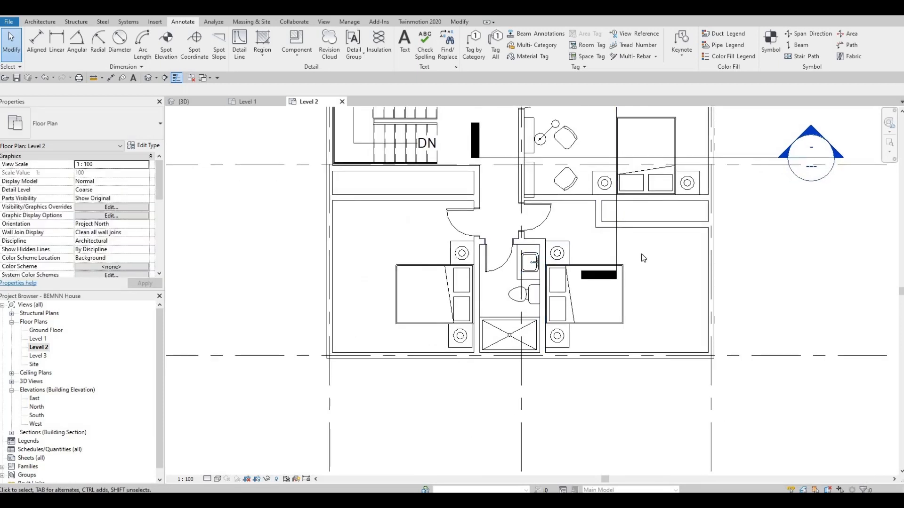
middle_click_drag(644, 258, 638, 274)
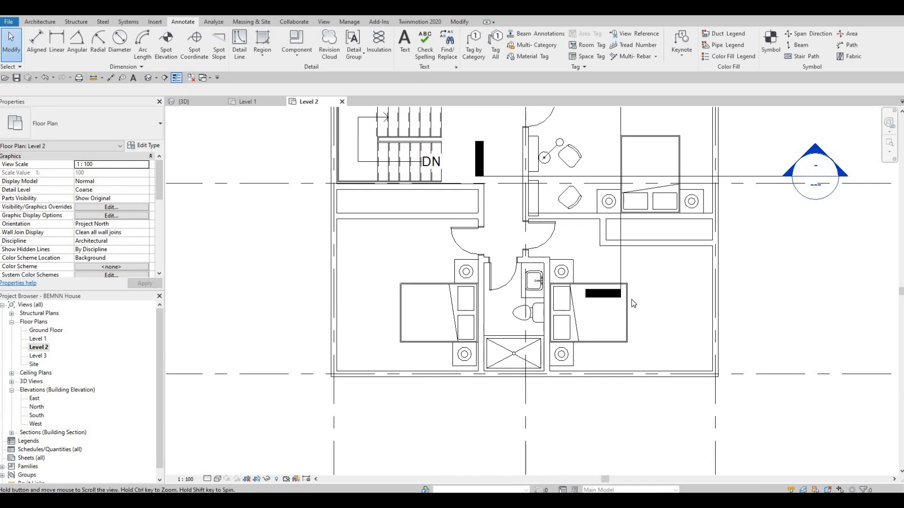
middle_click_drag(633, 304, 585, 301)
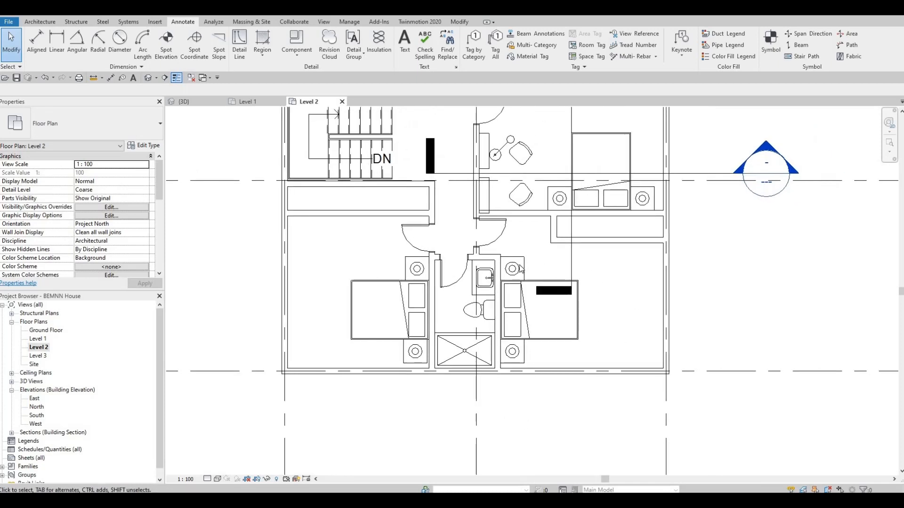
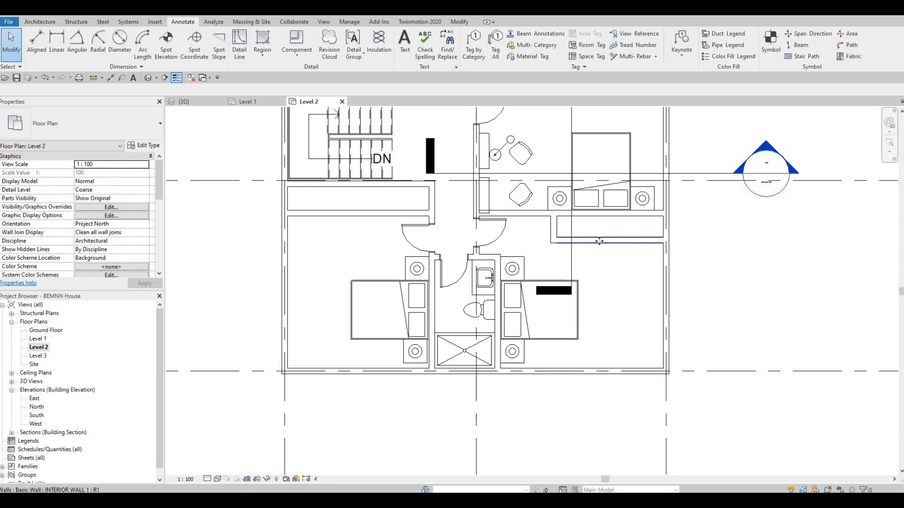
left_click(556, 250)
key("Delete")
key("Delete")
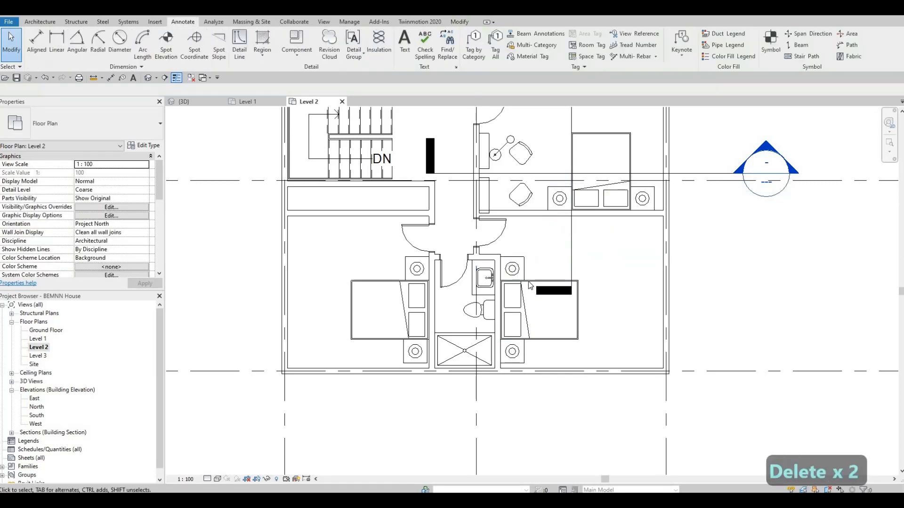
Rotate the lower-right bedroom's queen bed so its head faces the upper partition and place it there, about 1200 mm from the exterior wall.
left_click(528, 281)
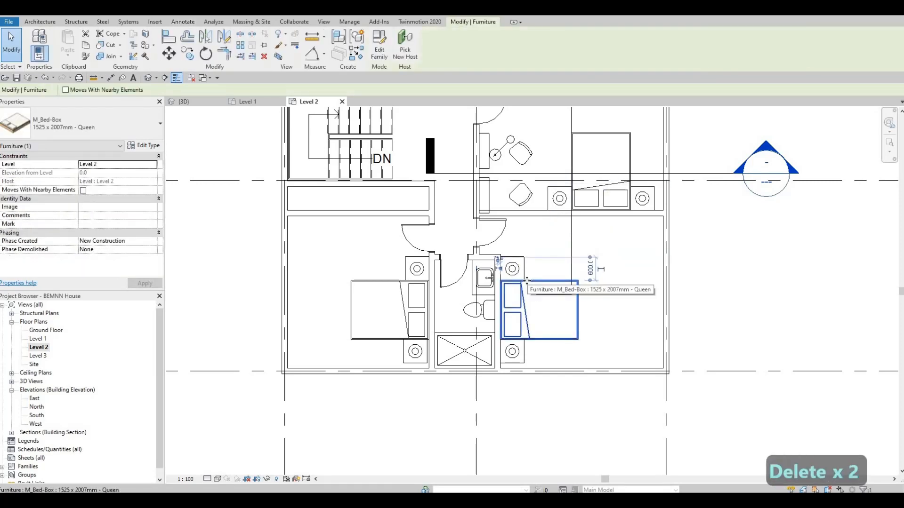
key("space")
left_click_drag(528, 281, 573, 317)
key("space")
key("space")
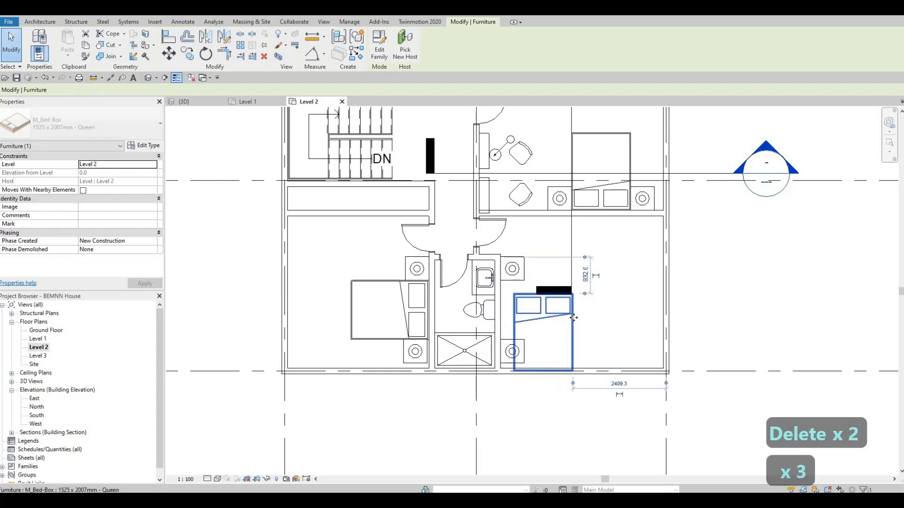
left_click_drag(622, 243, 623, 242)
left_click_drag(580, 285, 580, 285)
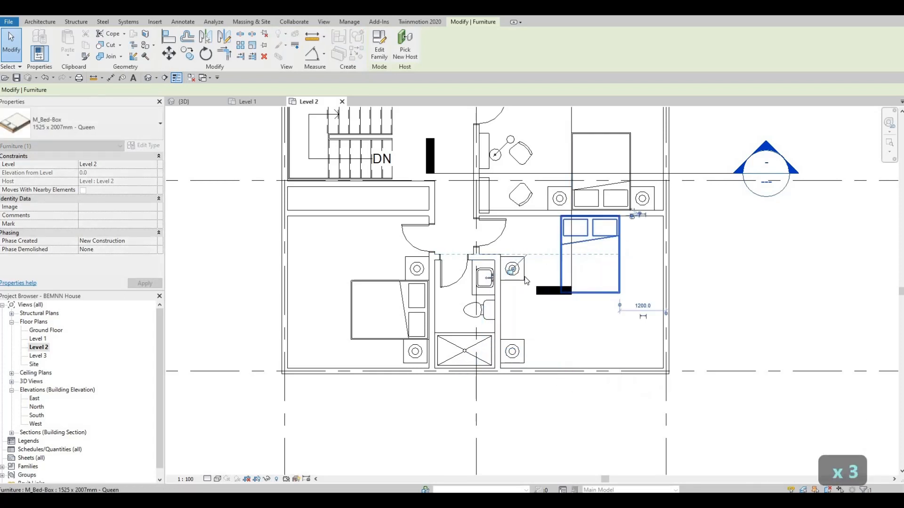
key("Escape")
key("Escape")
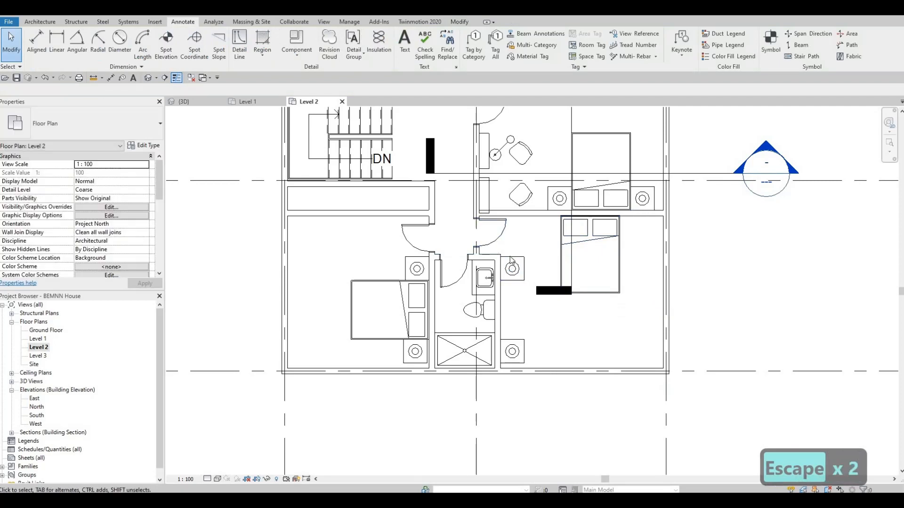
Move the upper nightstand and its lamp from the bathroom wall to the bed's upper-left corner.
scroll(500, 254, "up", 5)
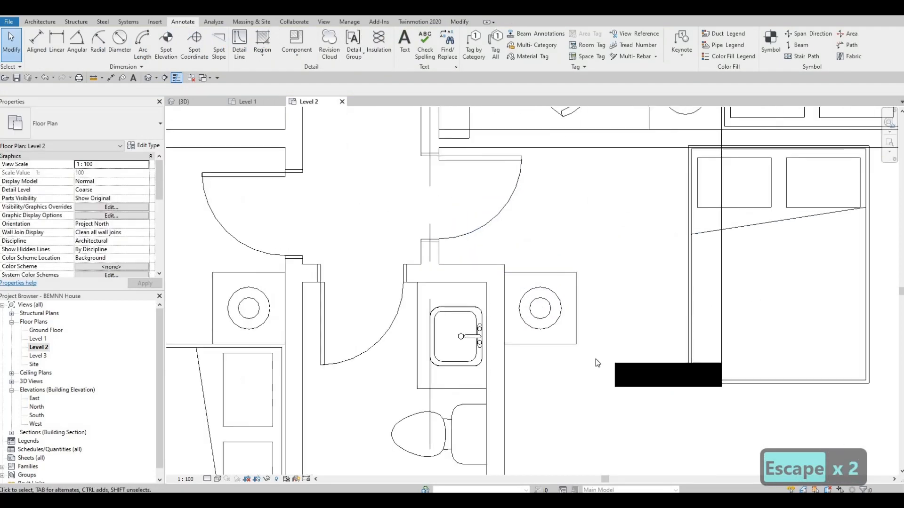
left_click(587, 362)
key("m")
key("v")
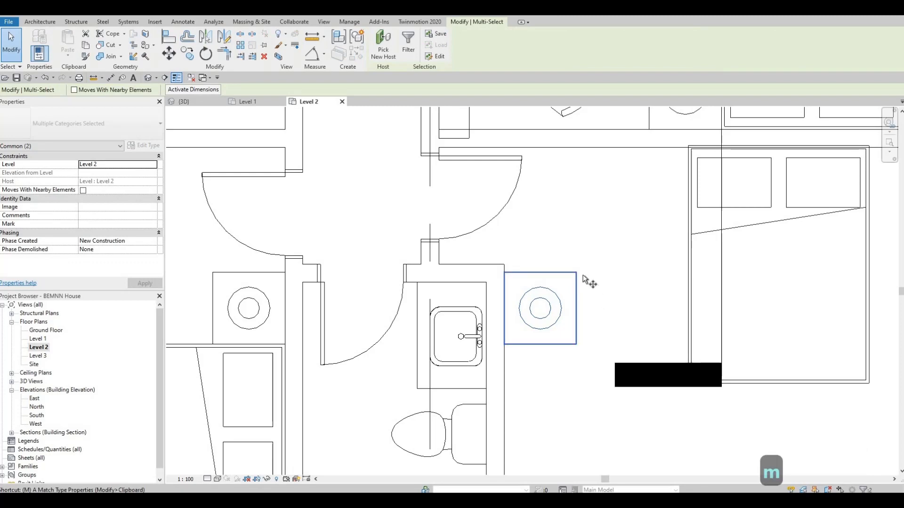
left_click(579, 272)
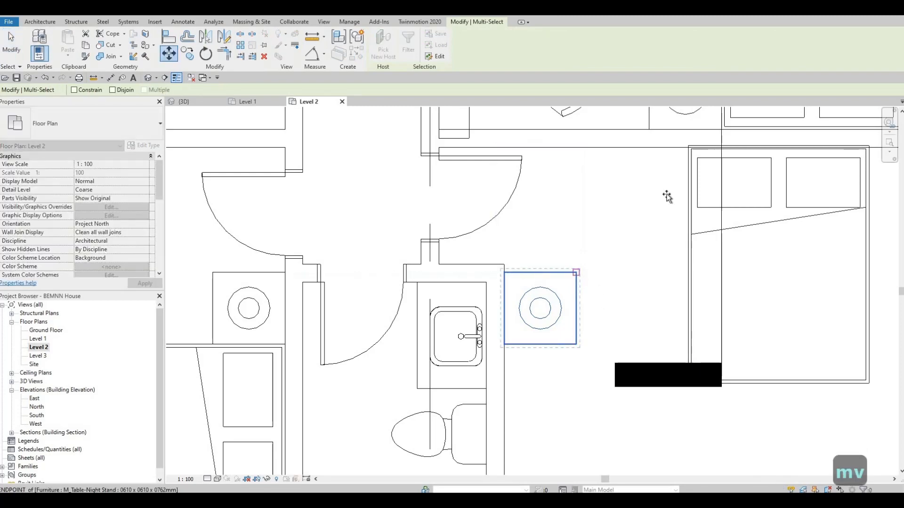
left_click(687, 149)
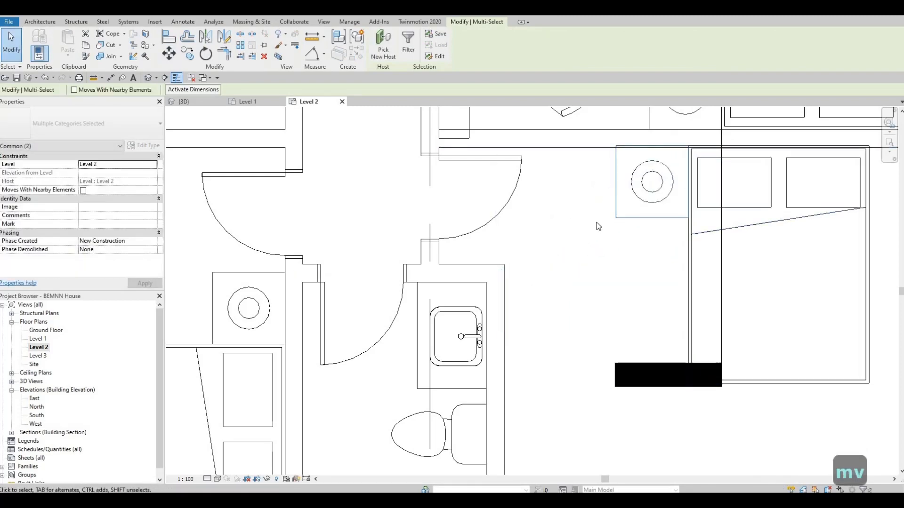
Nudge the bed, nightstand and lamp together five increments down, away from the upper partition wall.
scroll(561, 180, "down", 1)
key("Escape")
left_click_drag(559, 153, 812, 441)
scroll(732, 143, "up", 1)
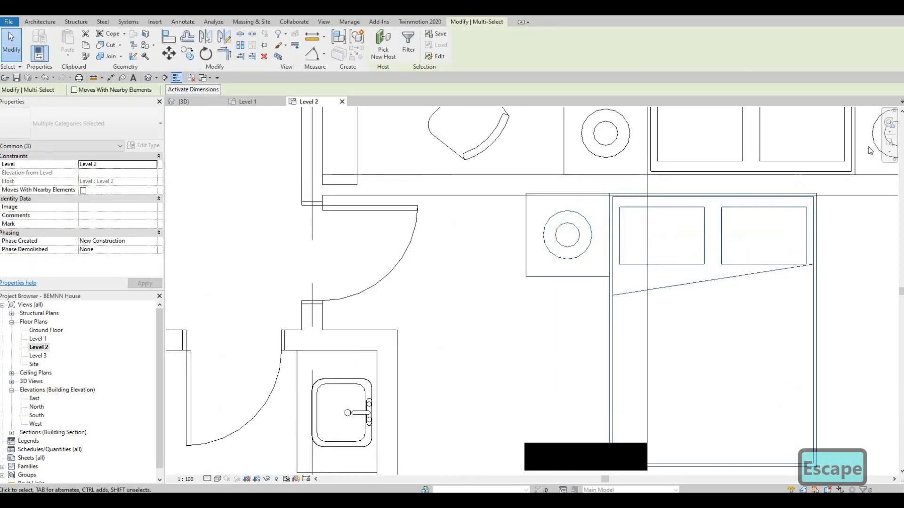
scroll(868, 150, "up", 1)
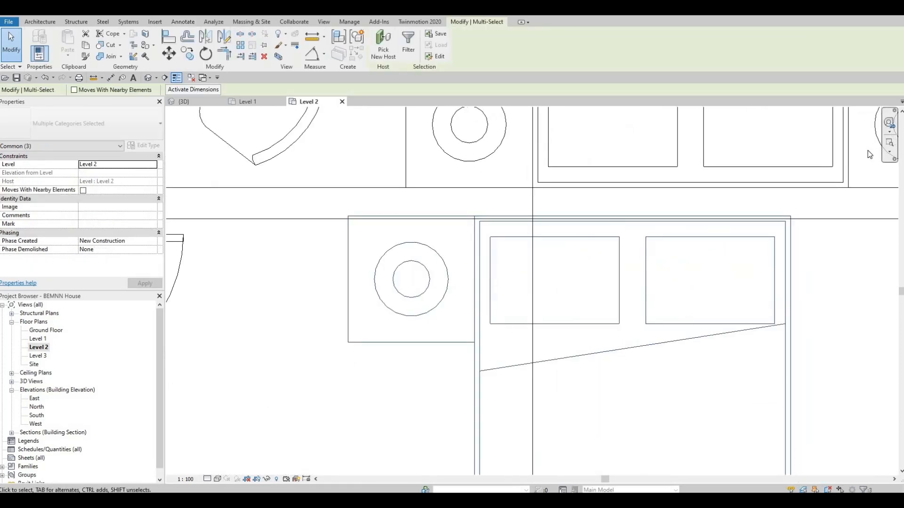
key("Down")
key("Down")
key("Down")
key("Down")
key("Down")
key("Escape")
key("Escape")
key("Escape")
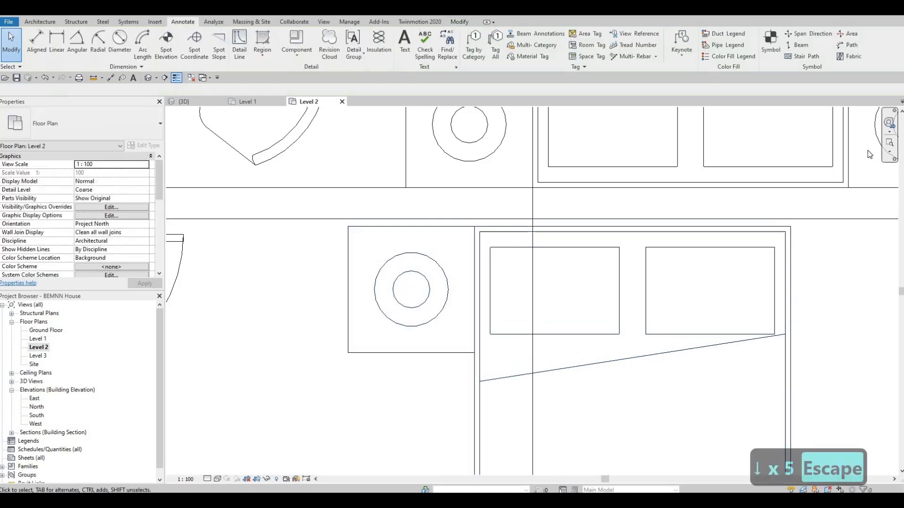
Align the head edge of the bed with the lower face of the partition wall.
key("a")
key("l")
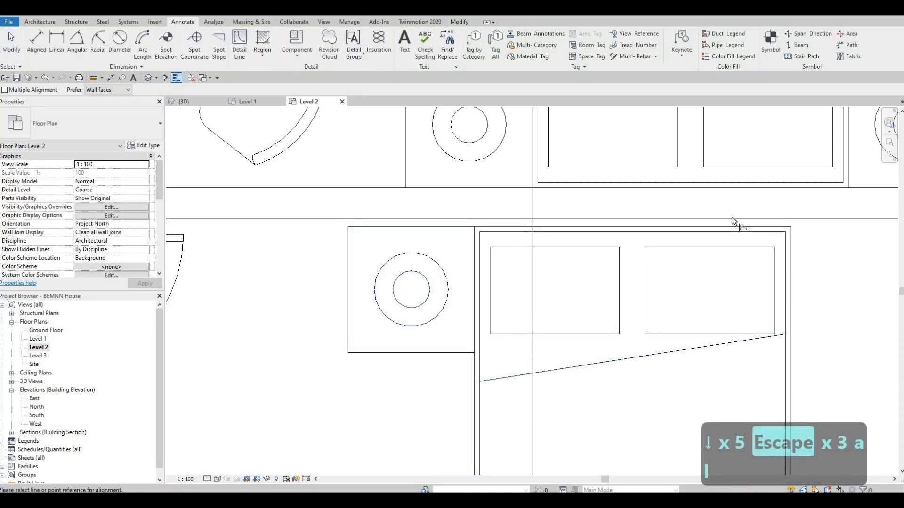
left_click(730, 227)
left_click(612, 229)
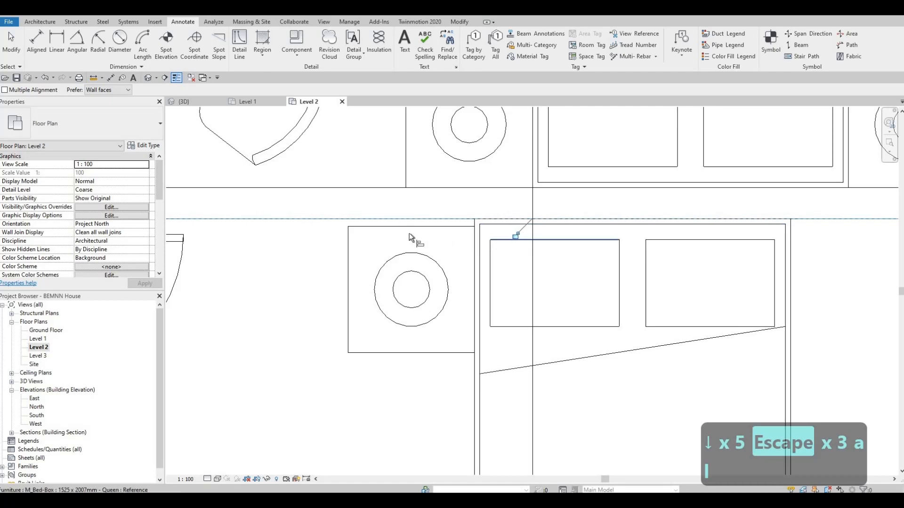
key("Escape")
key("Escape")
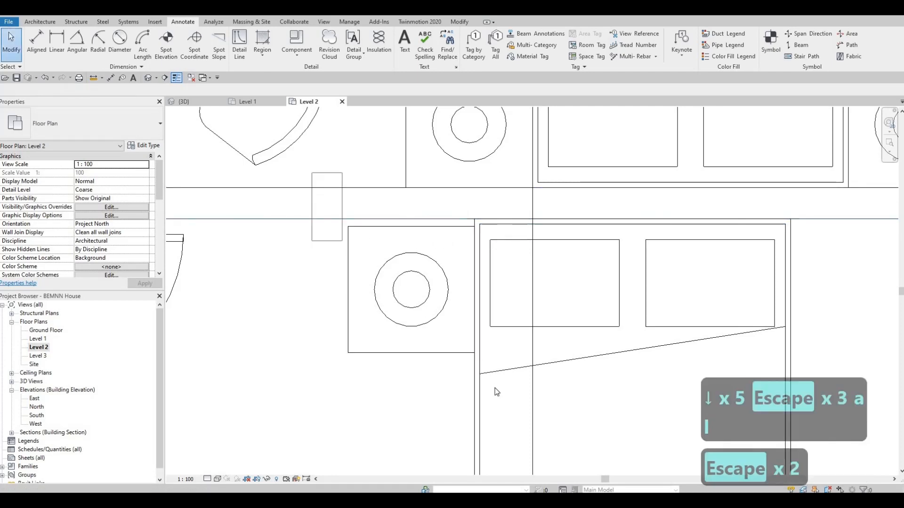
Move the nightstand and lamp beside the bed up against the partition wall face.
left_click_drag(314, 170, 485, 369)
key("m")
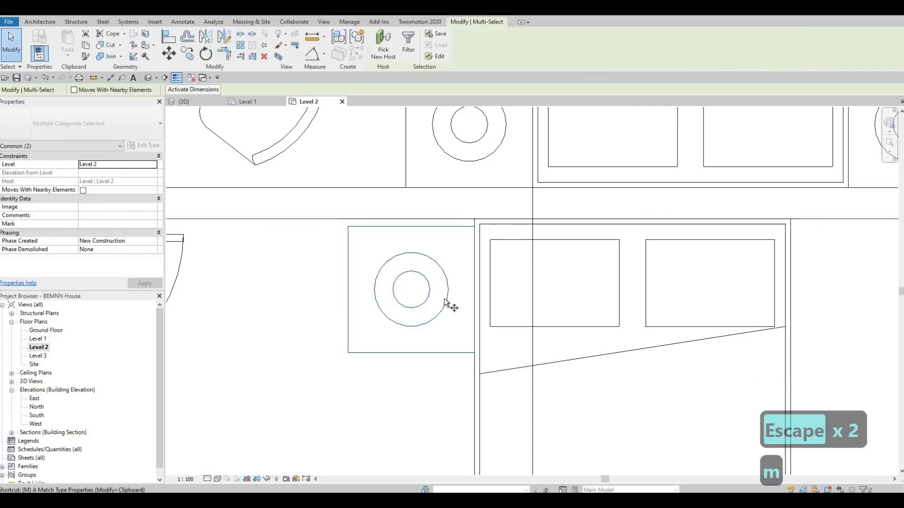
key("v")
left_click(472, 225)
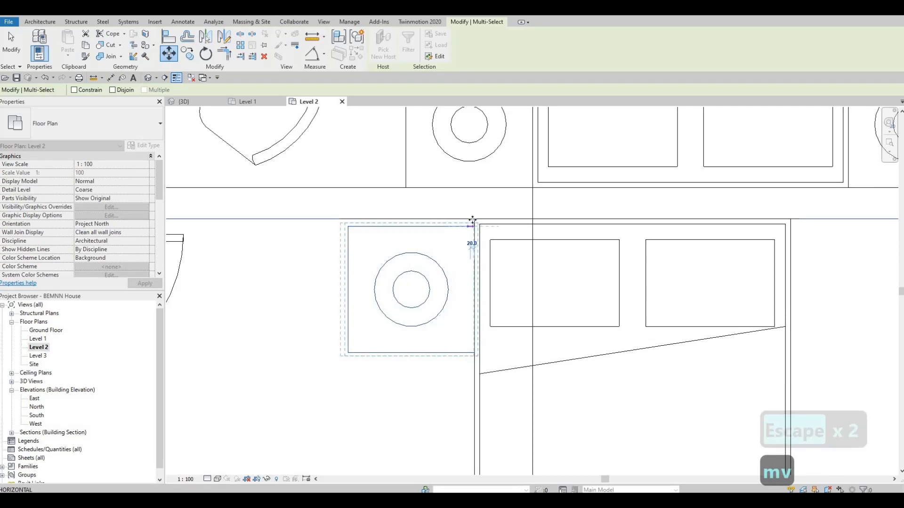
left_click(460, 244)
key("Escape")
scroll(379, 367, "down", 3)
scroll(450, 114, "up", 1)
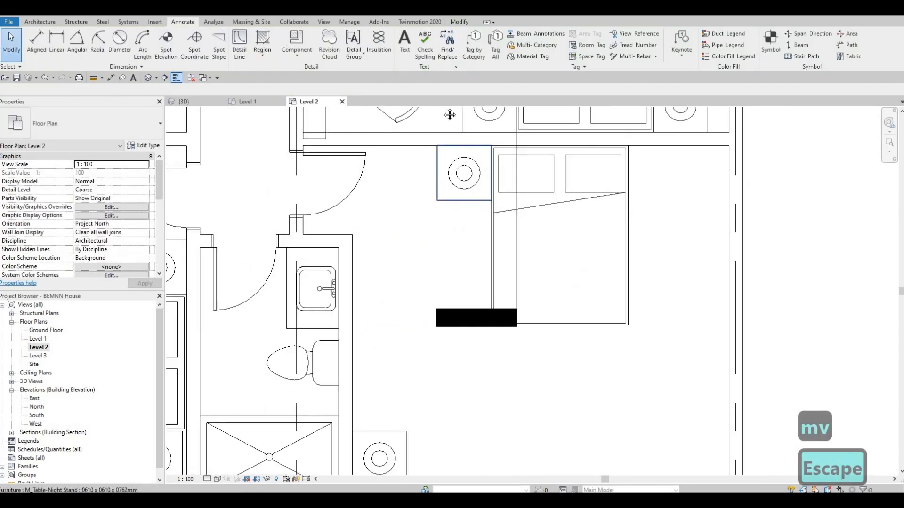
Move the remaining nightstand and lamp from beside the shower to the bed's upper-right corner, against the partition wall.
middle_click_drag(382, 381, 450, 114)
key("Escape")
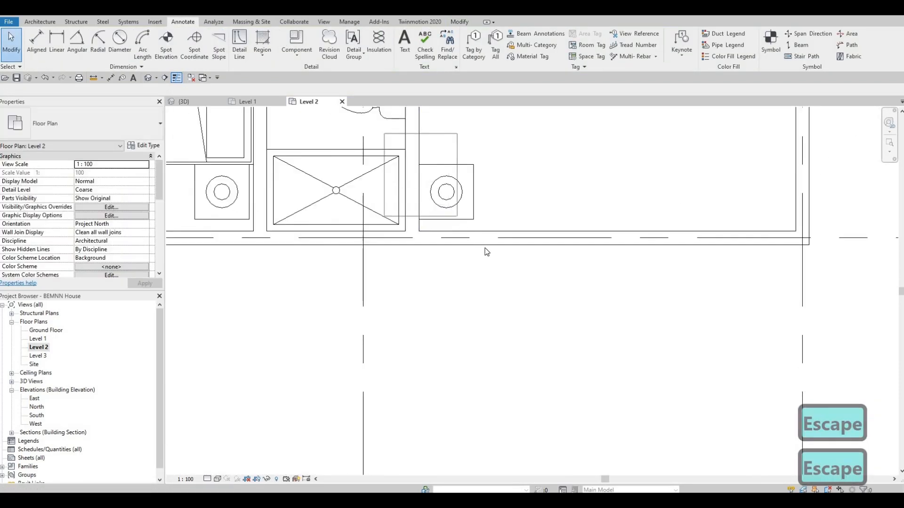
left_click(482, 245)
key("m")
key("v")
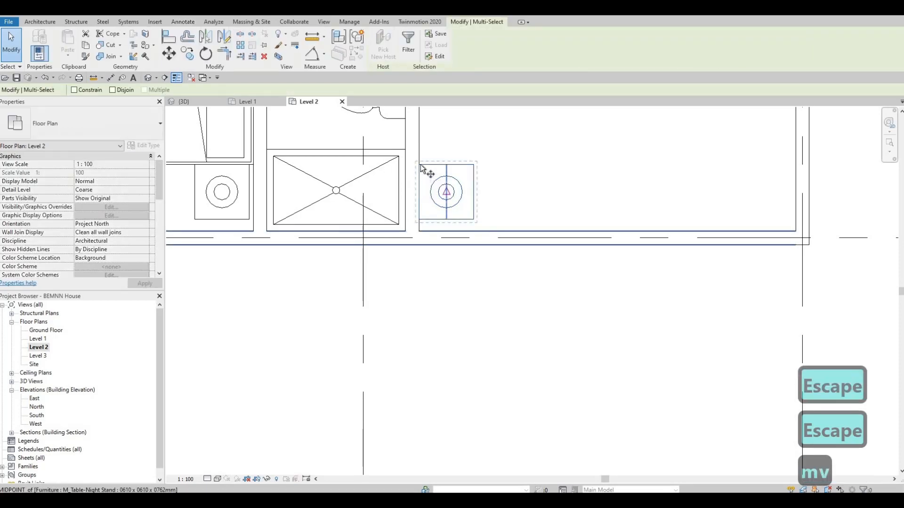
left_click(421, 169)
middle_click_drag(397, 145, 589, 216)
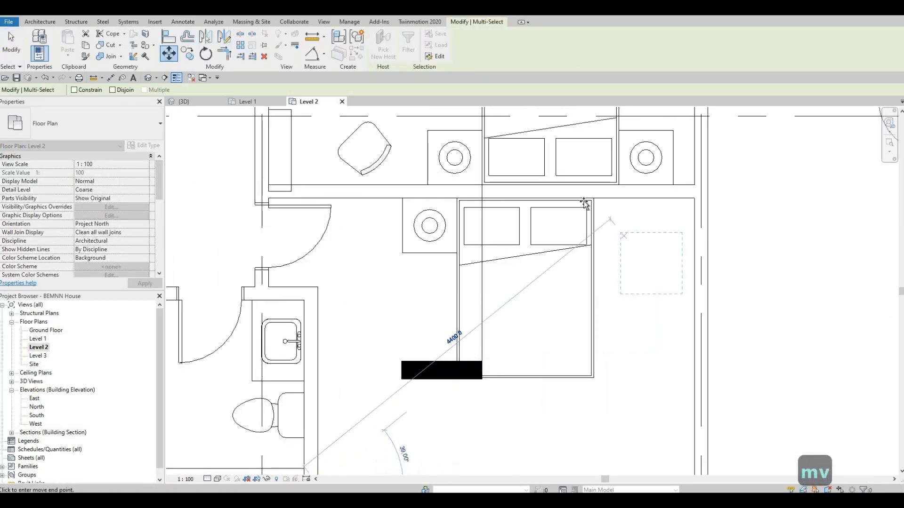
scroll(584, 203, "up", 3)
left_click(561, 183)
scroll(426, 270, "down", 3)
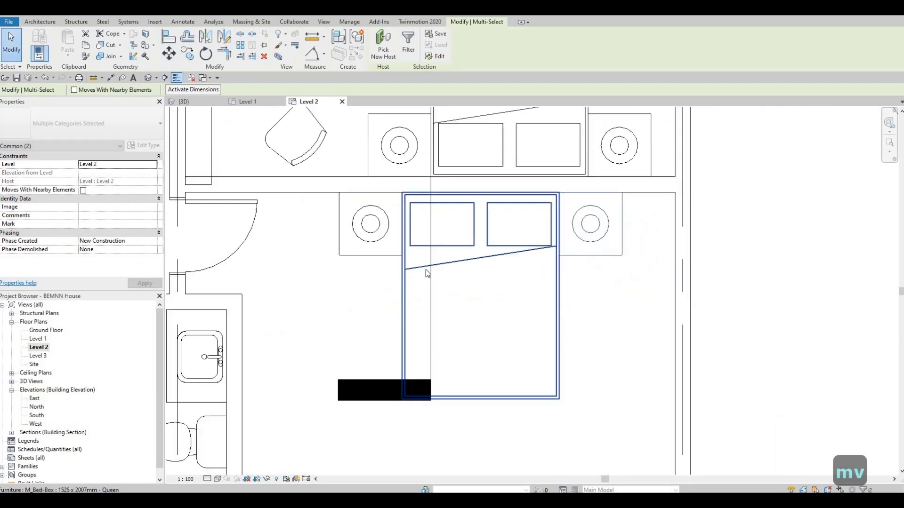
scroll(425, 269, "down", 2)
key("Escape")
Create a similar L-shaped INTERIOR WALL 1 from the bathroom's upper-right corner into the bedroom and down to the lower exterior wall.
left_click(400, 269)
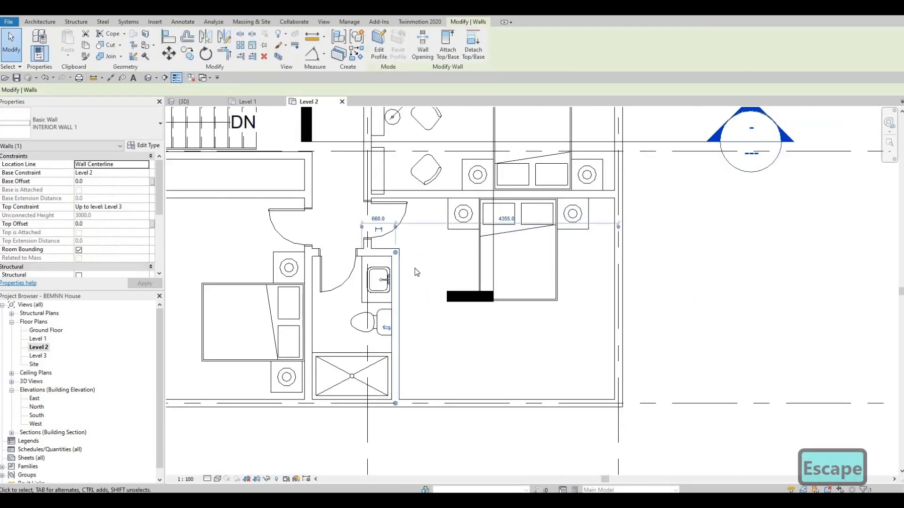
key("c")
key("s")
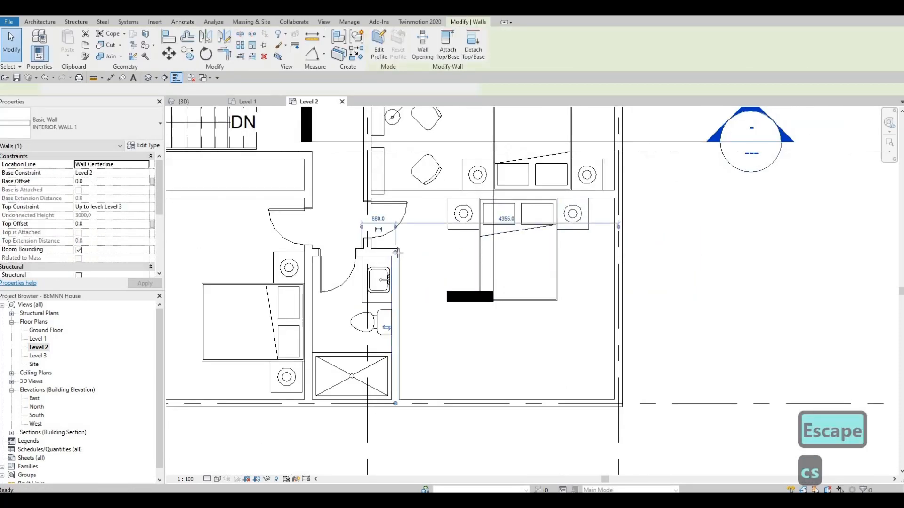
left_click(422, 252)
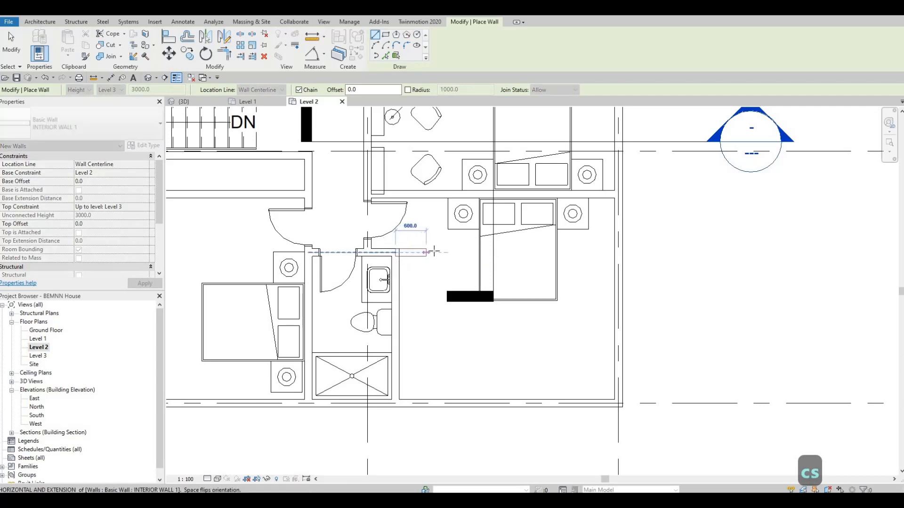
left_click(437, 253)
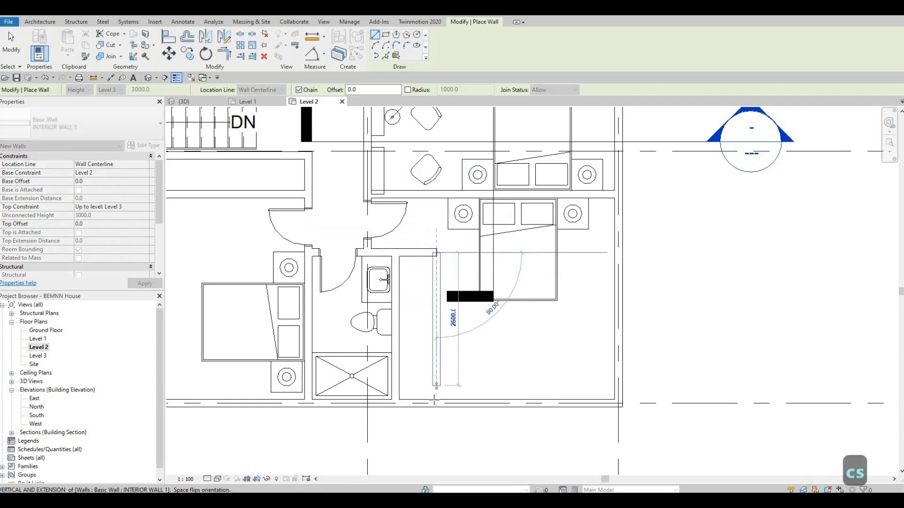
left_click(434, 399)
key("Escape")
key("Escape")
key("Escape")
scroll(429, 257, "down", 1)
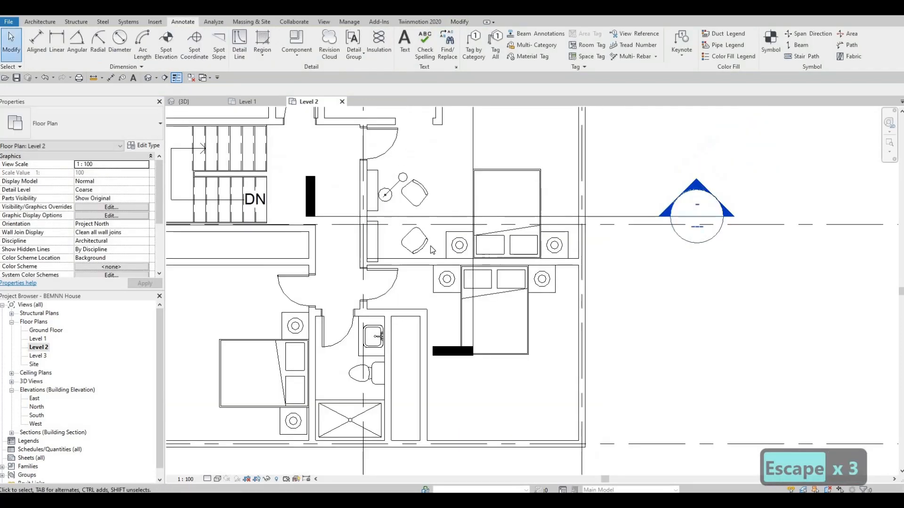
Nudge the lower-right bedroom's bed, nightstands and lamps right until they line up with the bed above the partition wall.
scroll(430, 258, "up", 2)
left_click_drag(427, 253, 634, 443)
key("Right")
key("Right")
key("Right")
key("Right")
key("Right")
key("Right")
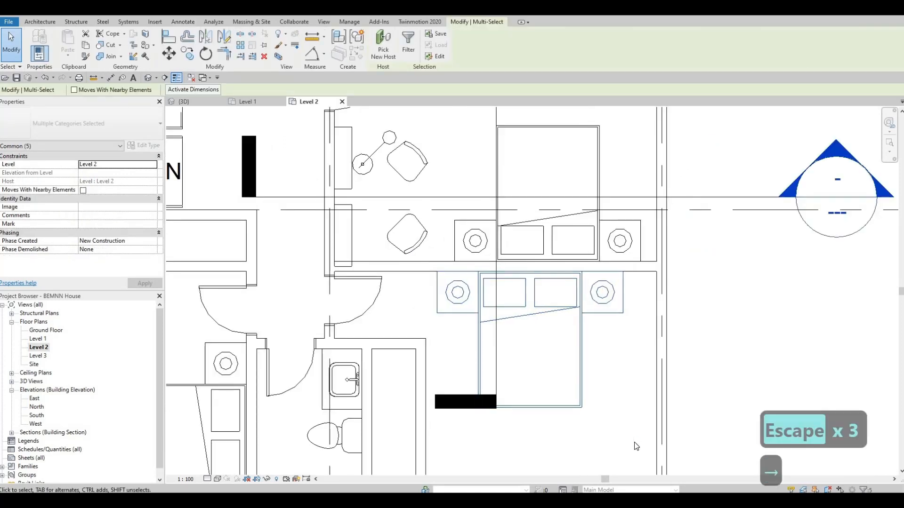
key("Right")
key("Right")
key("Right")
key("Right")
key("Right")
key("Right")
key("Right")
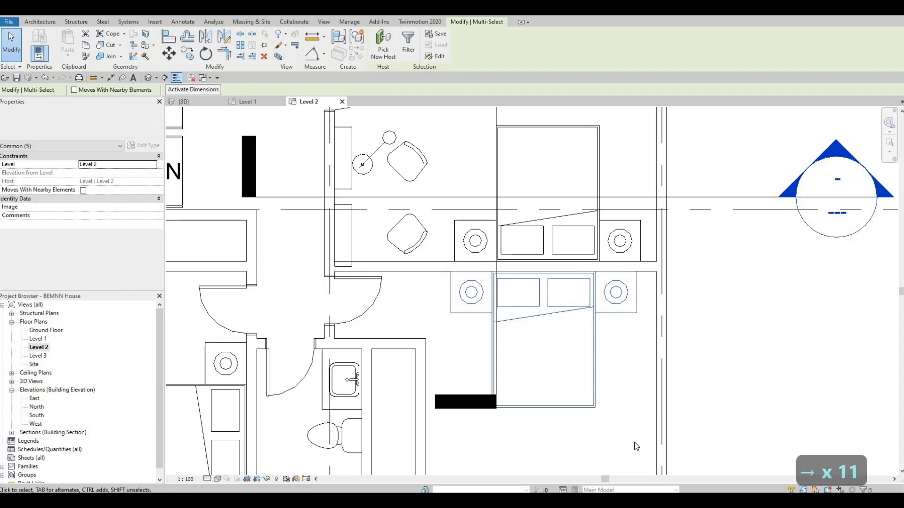
key("Right")
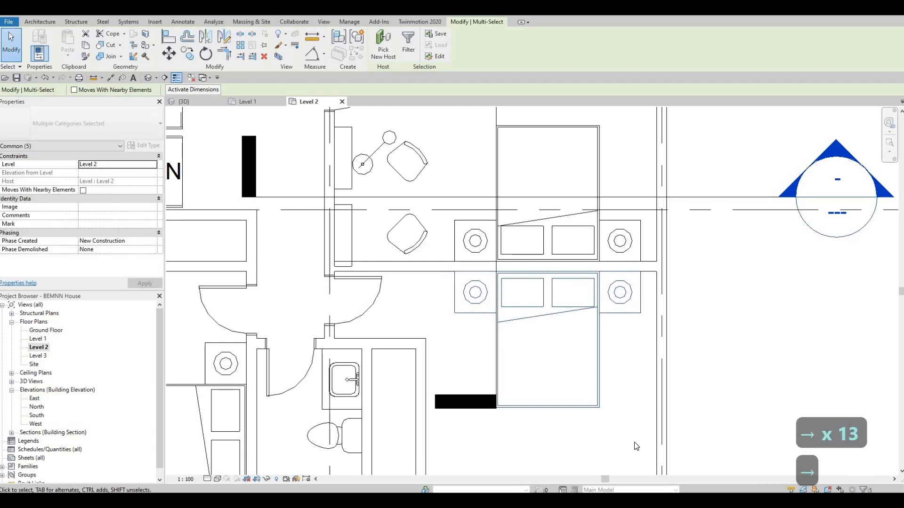
key("Escape")
key("Escape")
Set the distance between the bathroom's right wall and the vertical closet wall beside it to 700 mm.
scroll(420, 309, "down", 3)
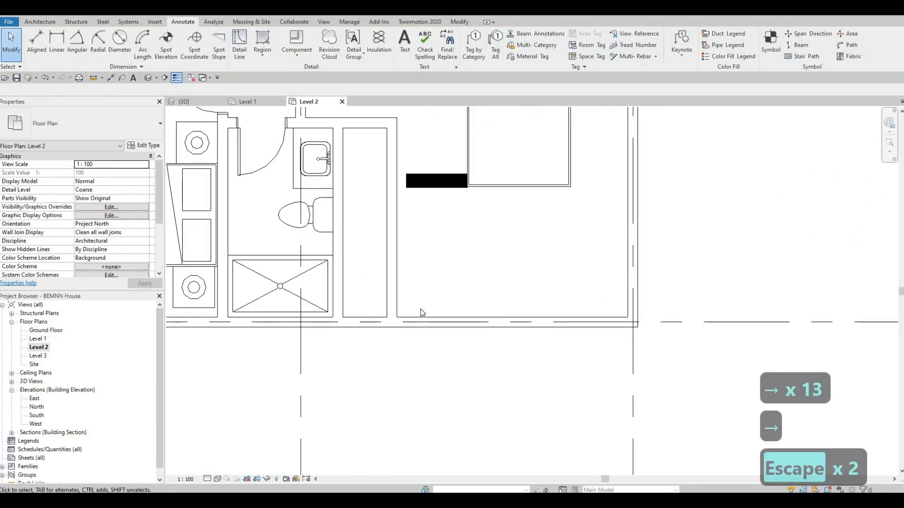
scroll(435, 324, "down", 3)
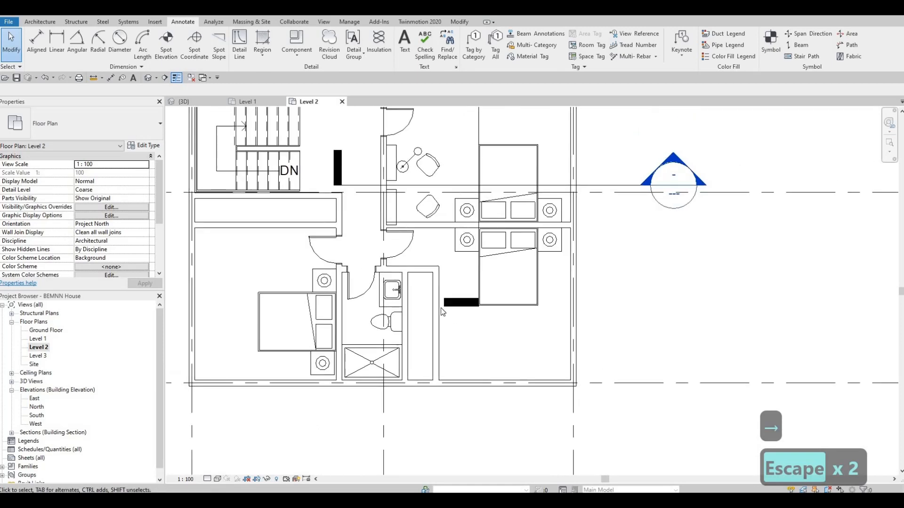
left_click(436, 325)
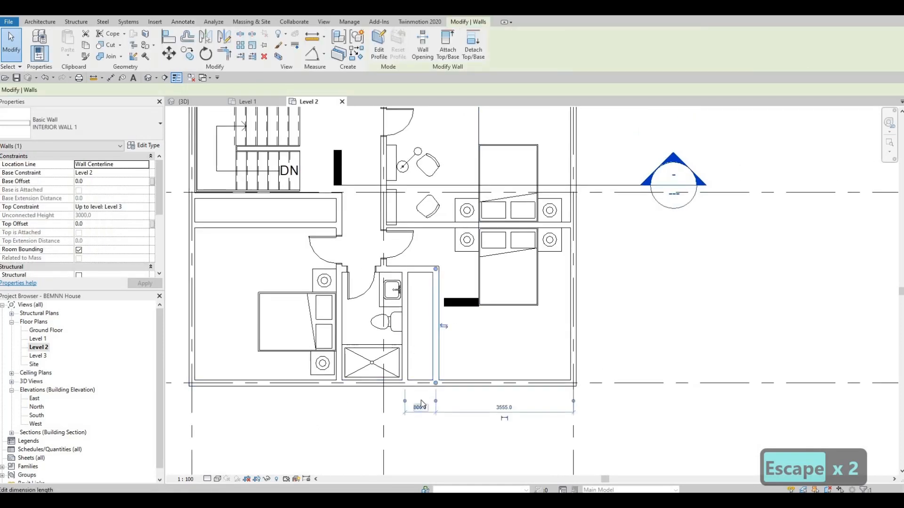
left_click(420, 407)
type("700")
key("Return")
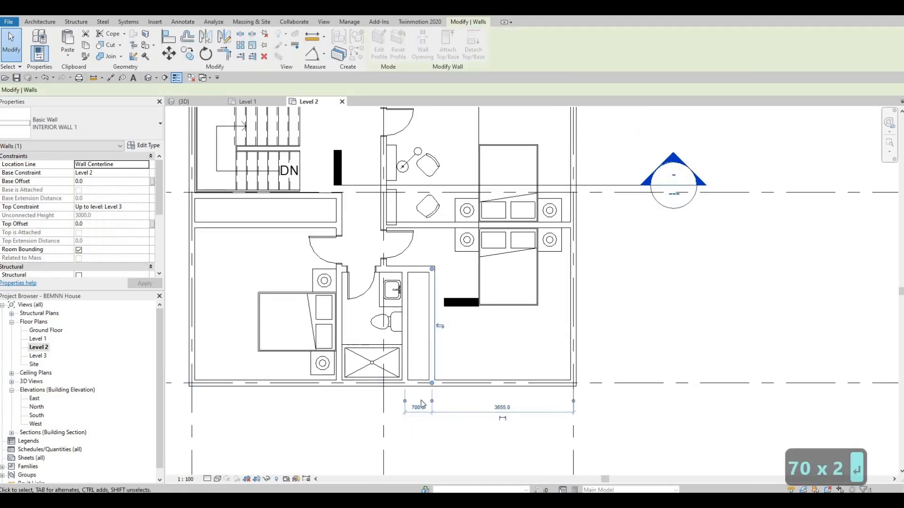
key("Escape")
key("Escape")
key("Escape")
scroll(438, 250, "up", 2)
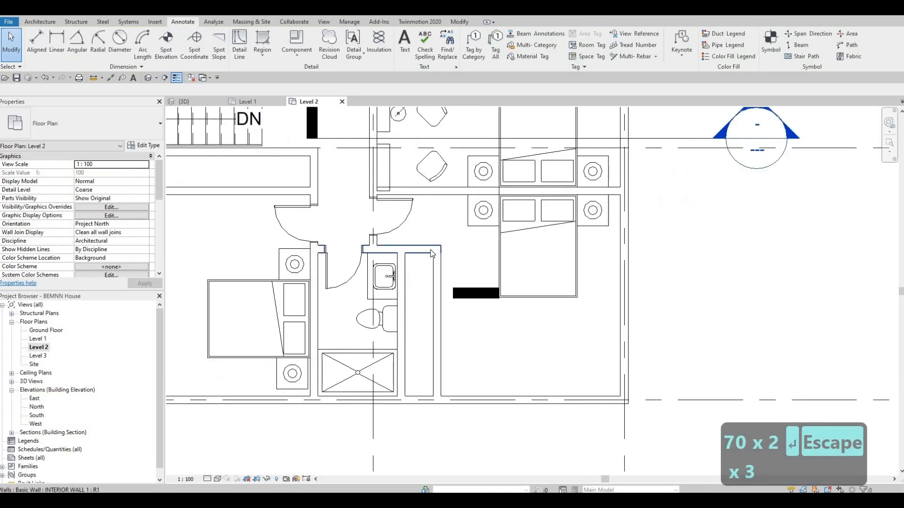
left_click(417, 253)
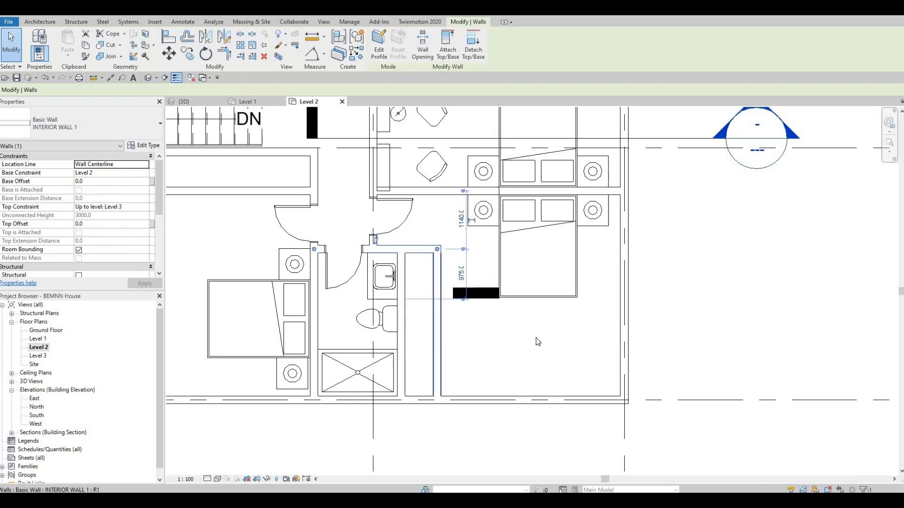
middle_click_drag(512, 404, 518, 369)
middle_click_drag(541, 315, 540, 353)
scroll(560, 352, "down", 2)
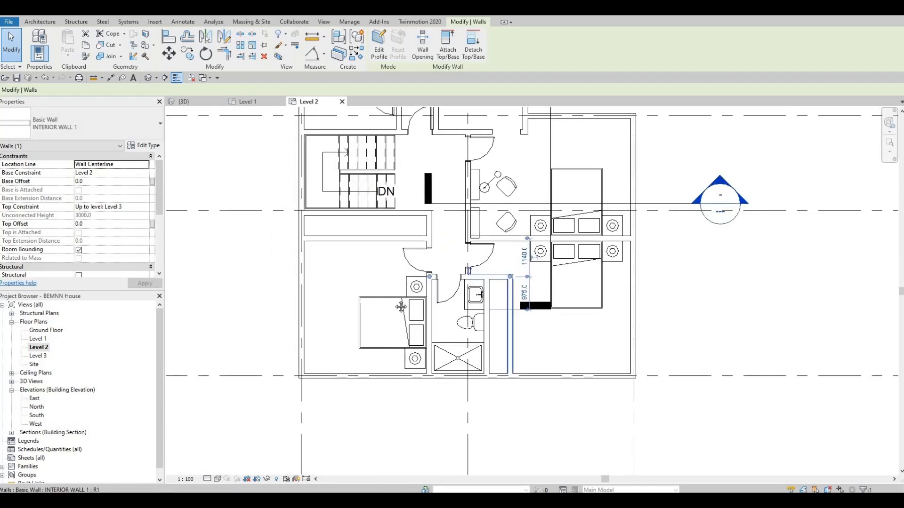
key("Escape")
mouse_move(426, 227)
middle_mouse_down()
mouse_move(439, 264)
mouse_move(436, 287)
middle_mouse_up()
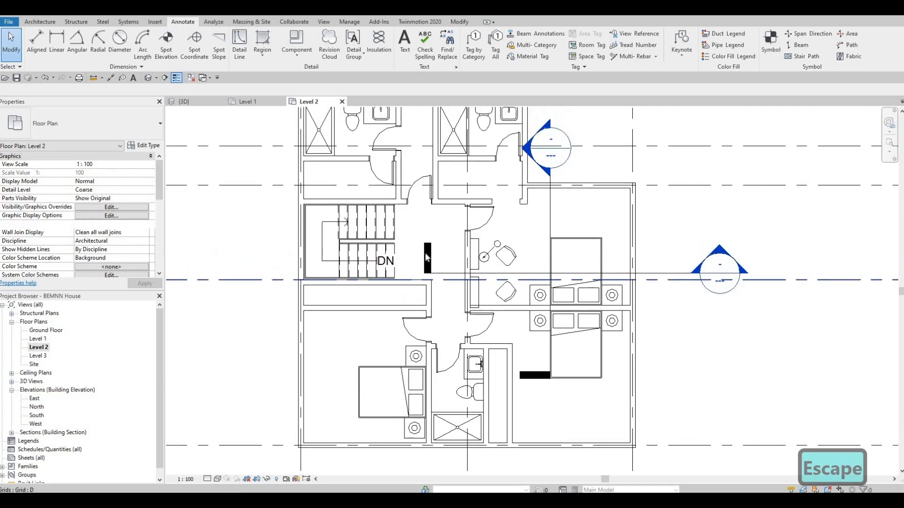
Place M_Door-Interior-Double-Sliding-2_Panel-Wood 1800 x 2000mm doors centred in the closet walls of the lower-left and lower-right bedrooms.
left_click(46, 22)
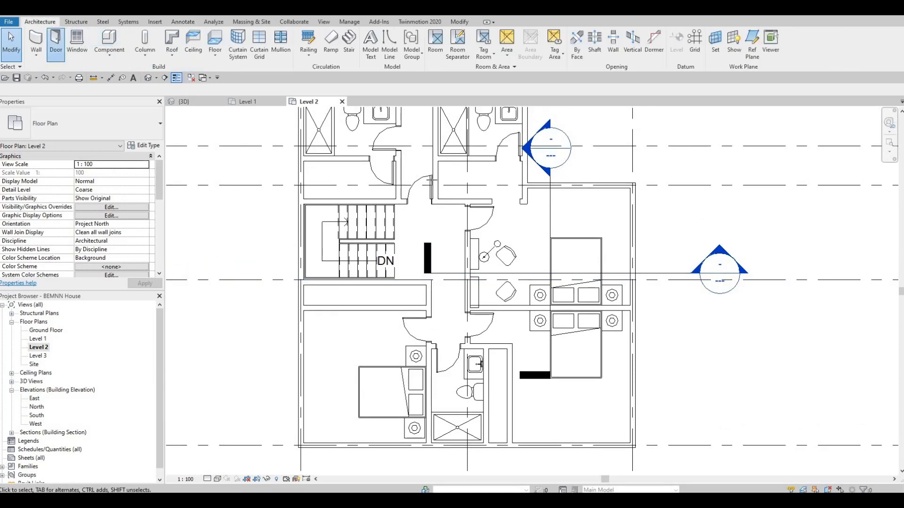
left_click(56, 45)
left_click(100, 126)
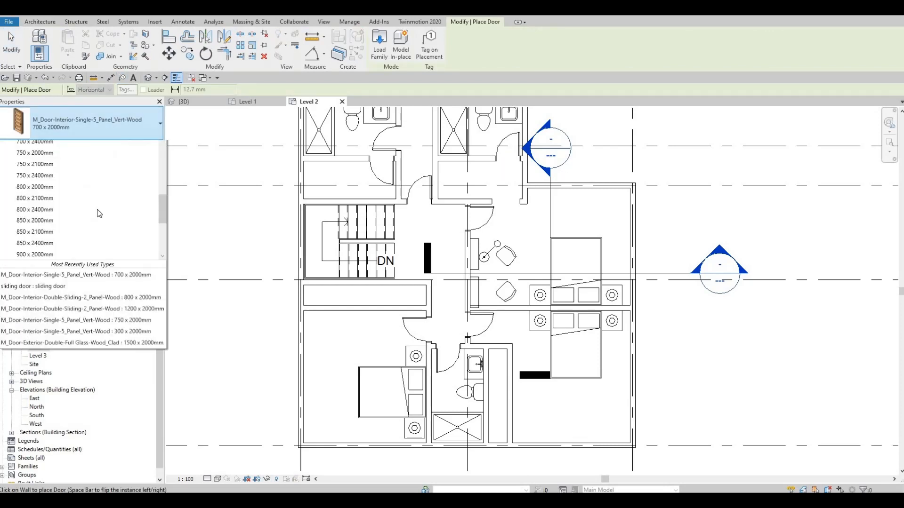
scroll(94, 214, "up", 8)
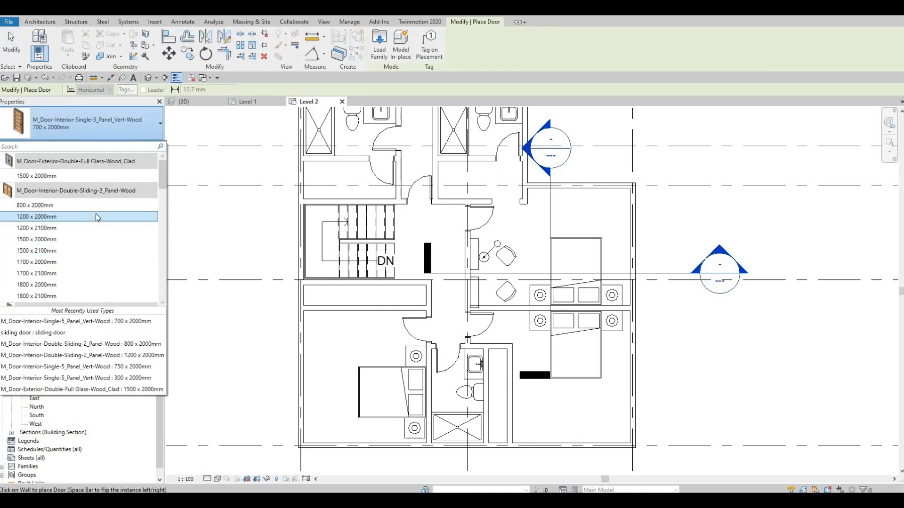
scroll(58, 200, "up", 2)
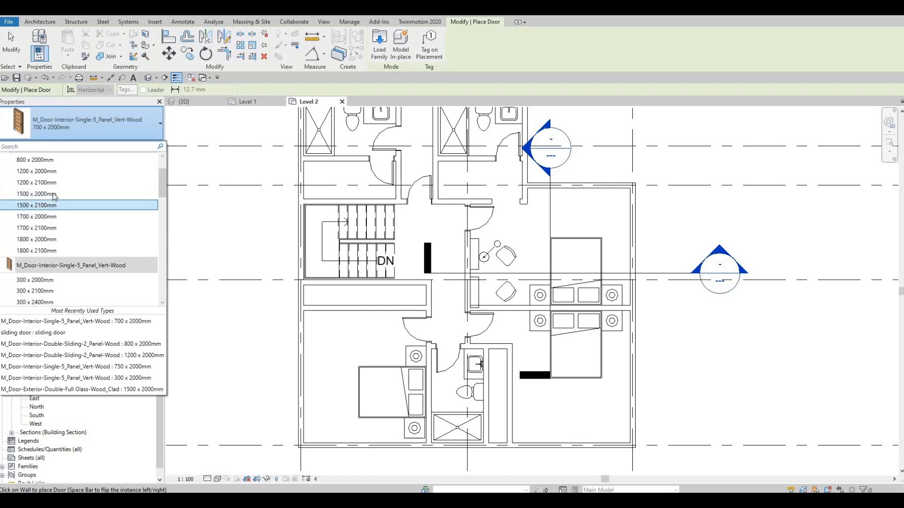
left_click(54, 194)
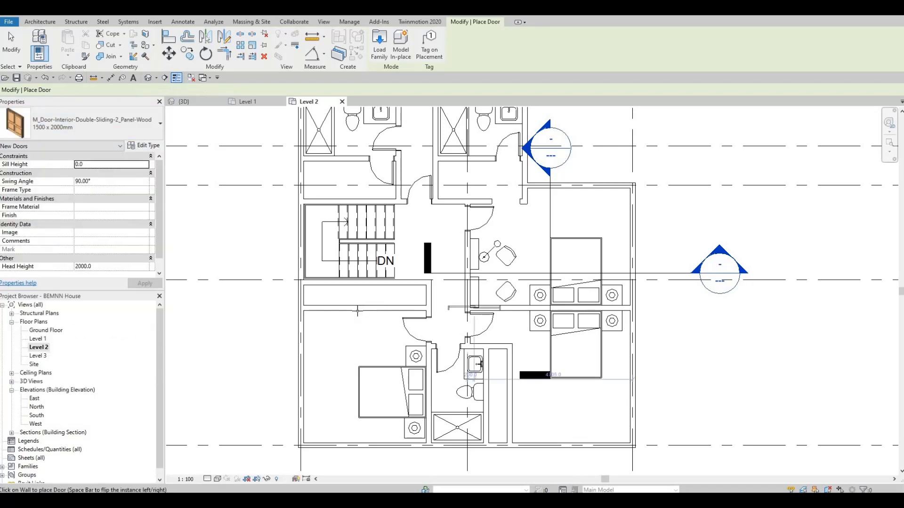
scroll(385, 301, "up", 2)
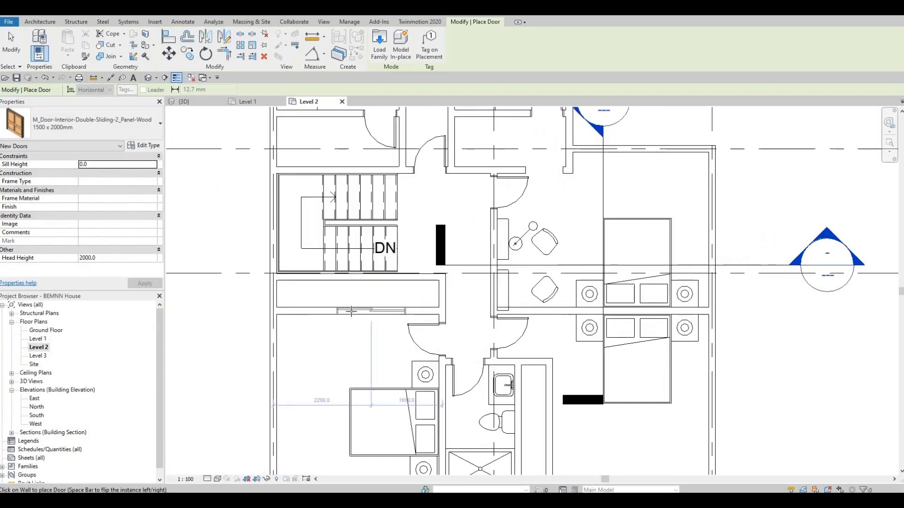
left_click(117, 135)
scroll(72, 230, "up", 2)
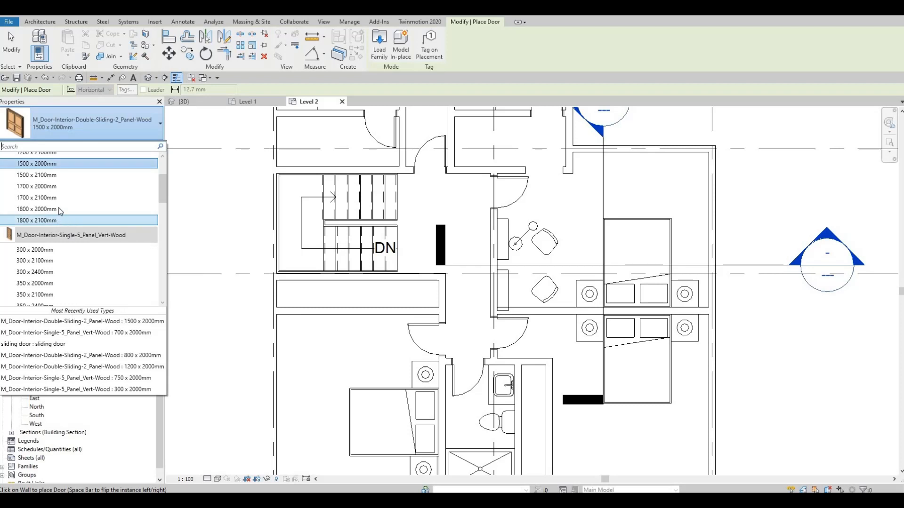
left_click(60, 209)
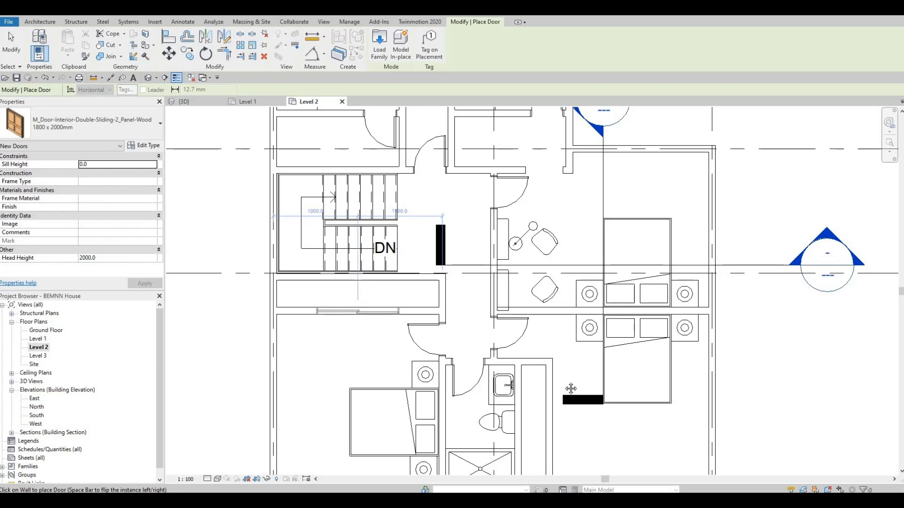
middle_click_drag(561, 373, 512, 285)
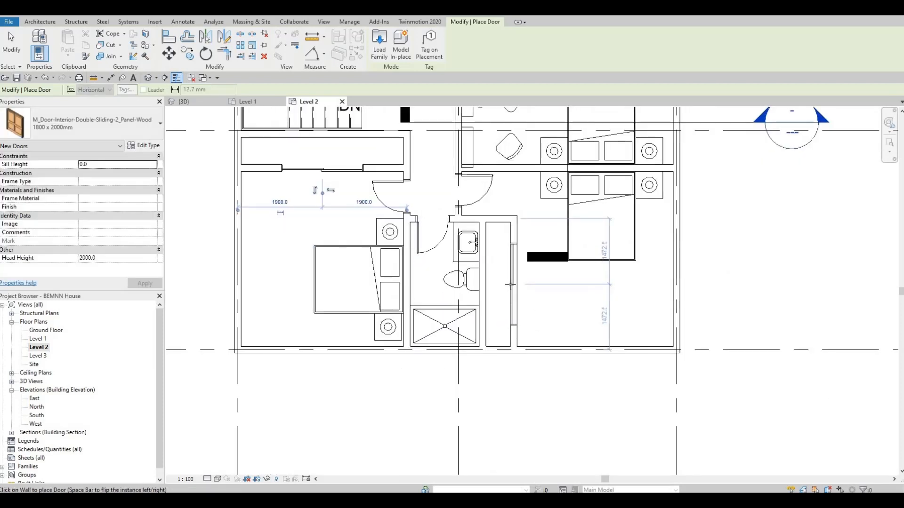
key("Escape")
key("Escape")
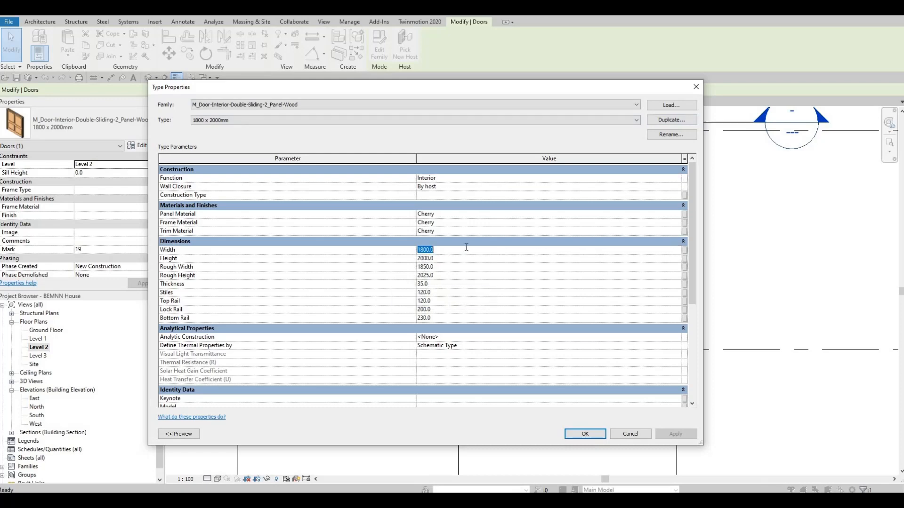
Set the Width type parameter of the double sliding closet doors to 2500 mm.
type("00")
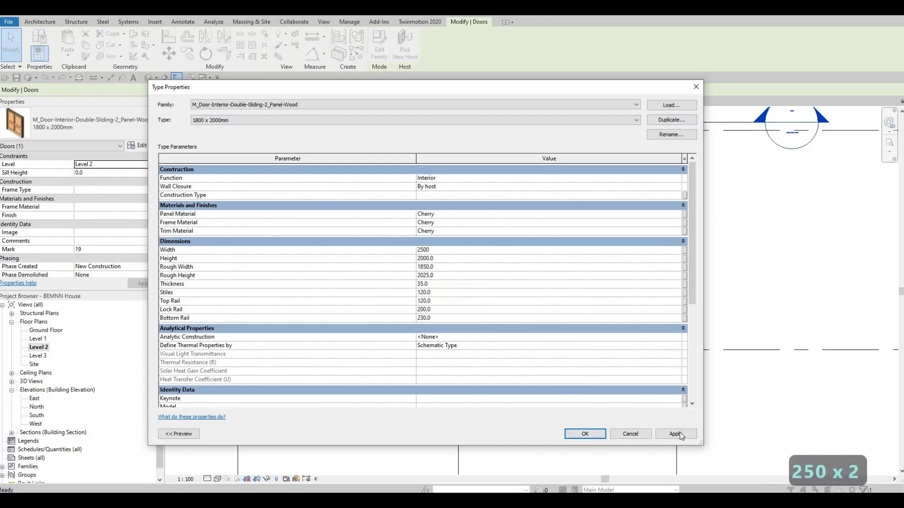
left_click(601, 438)
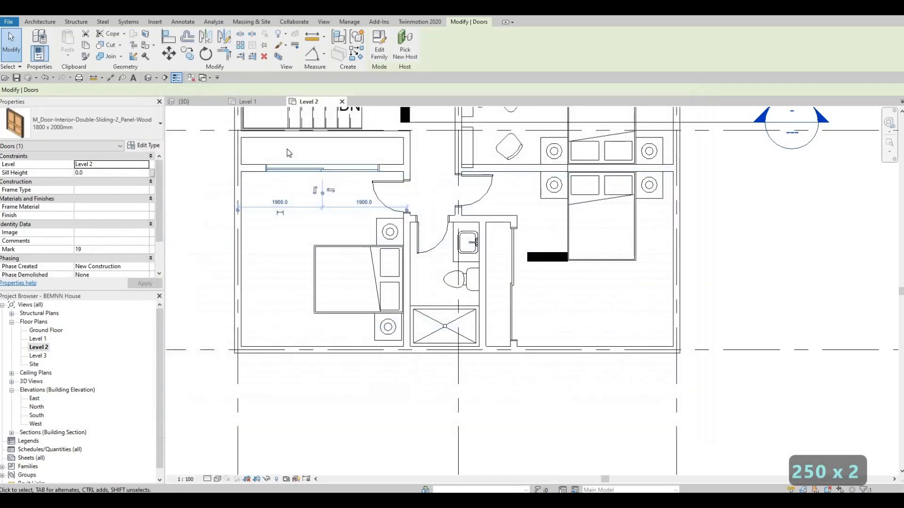
key("Escape")
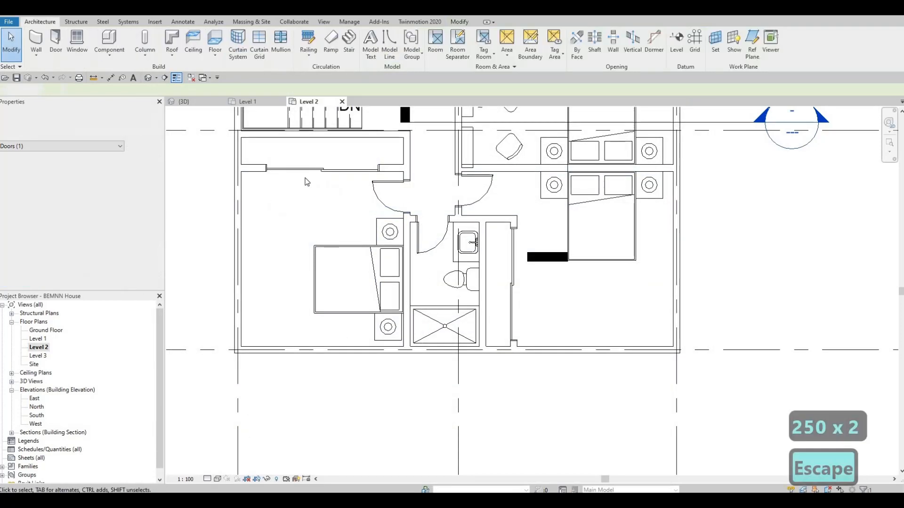
key("Escape")
Nudge the lower-left bedroom's sliding closet door one increment to the left along its wall.
left_click(311, 175)
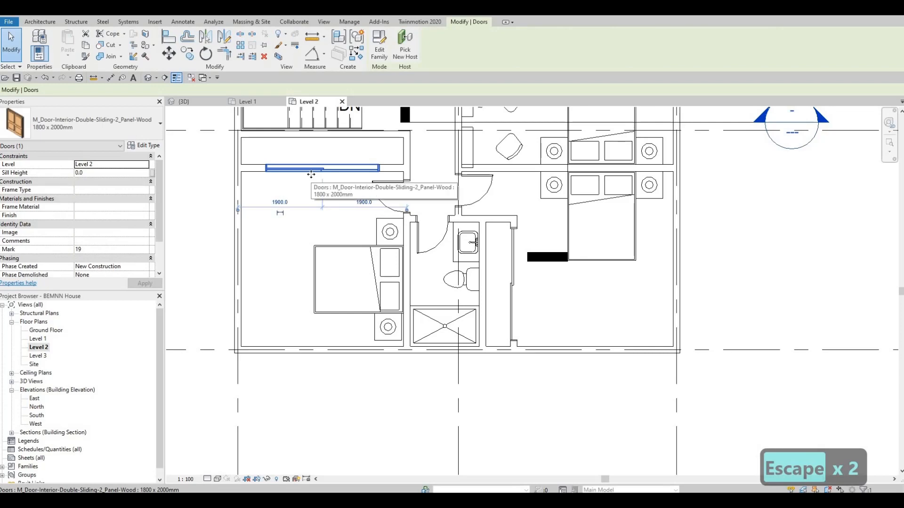
key("Left")
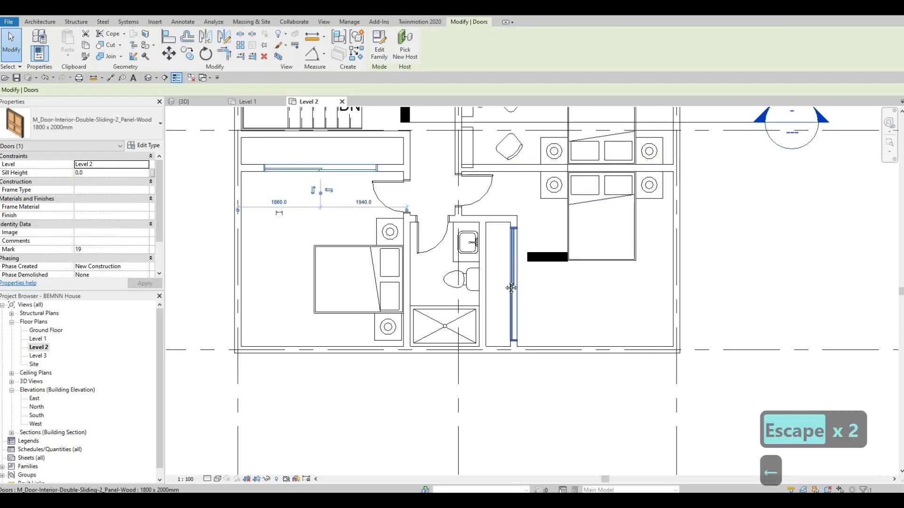
key("Escape")
Draw two parallel horizontal detail lines in the <Demolished> line style across the full length of the lower-left bedroom's closet.
scroll(517, 272, "down", 2)
middle_click_drag(503, 180, 491, 335)
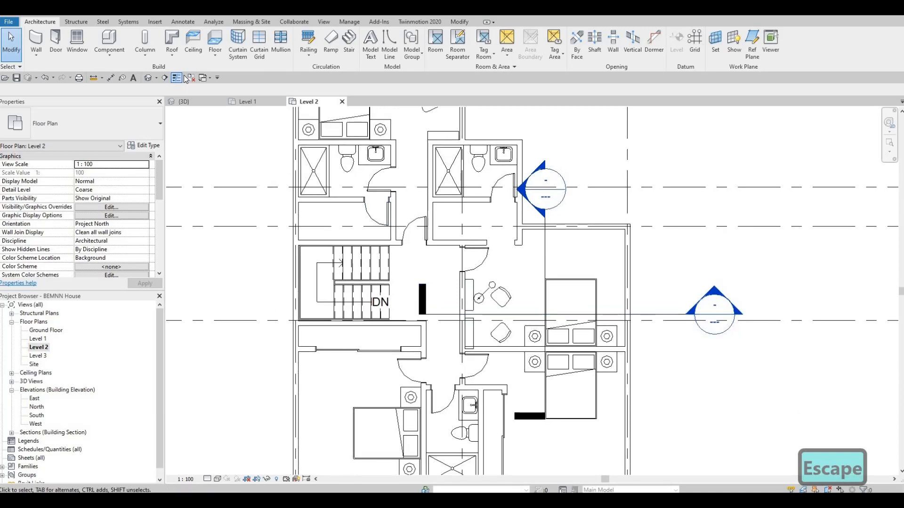
left_click(183, 22)
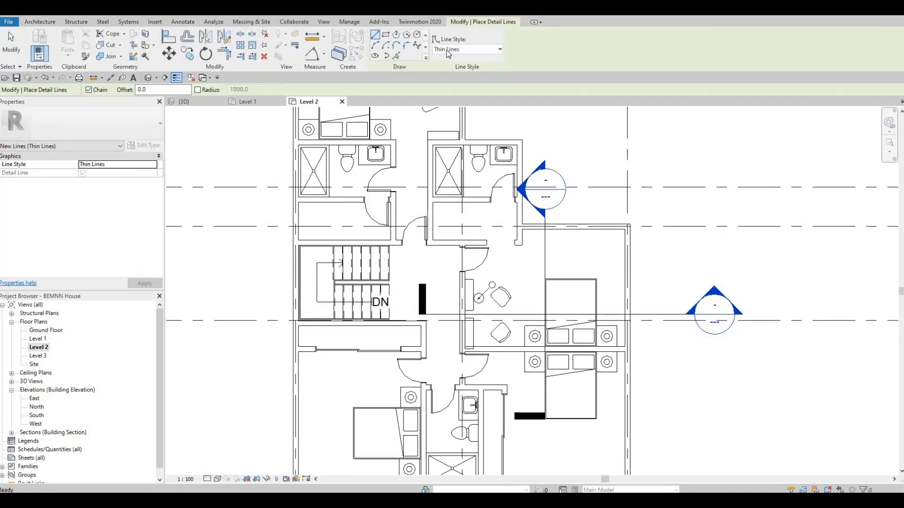
left_click(459, 49)
left_click(467, 79)
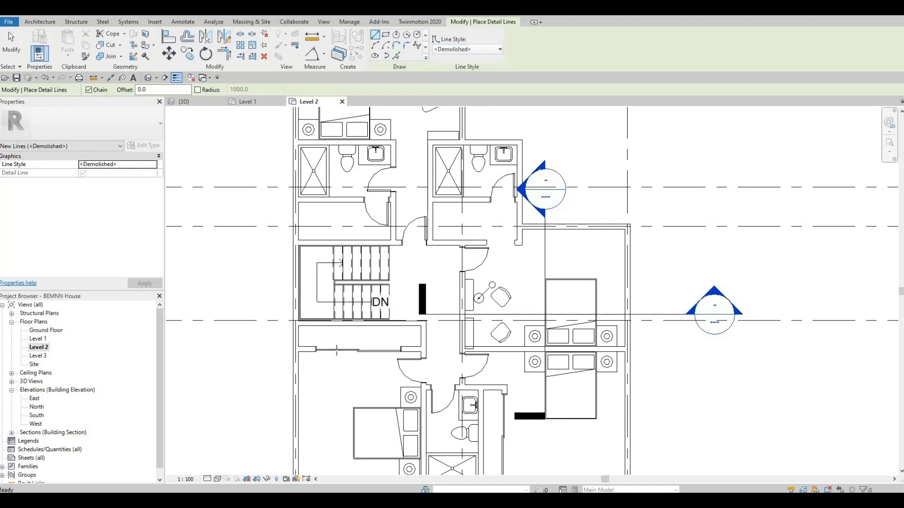
scroll(291, 330, "up", 4)
left_click(267, 317)
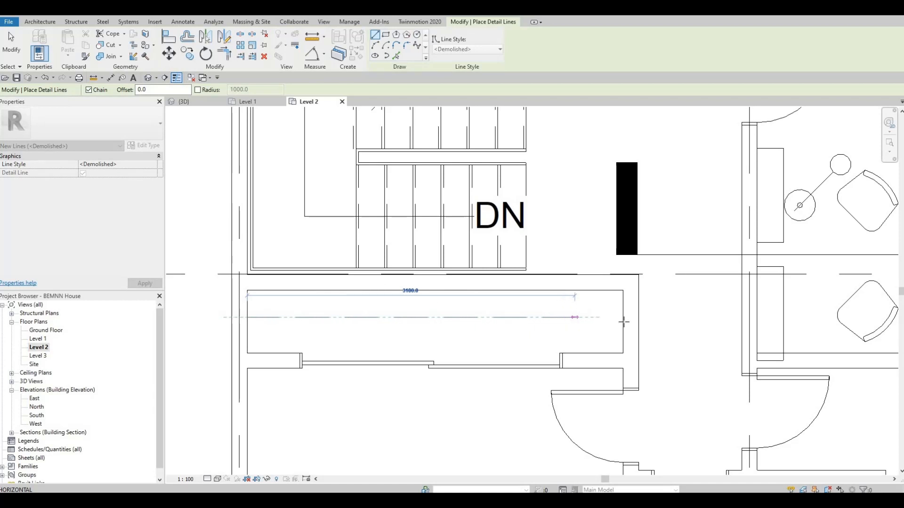
key("Escape")
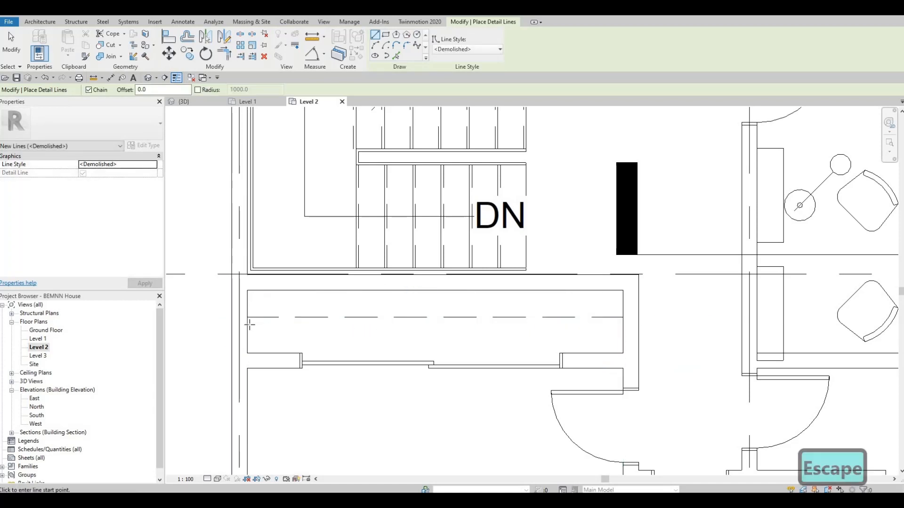
left_click(249, 325)
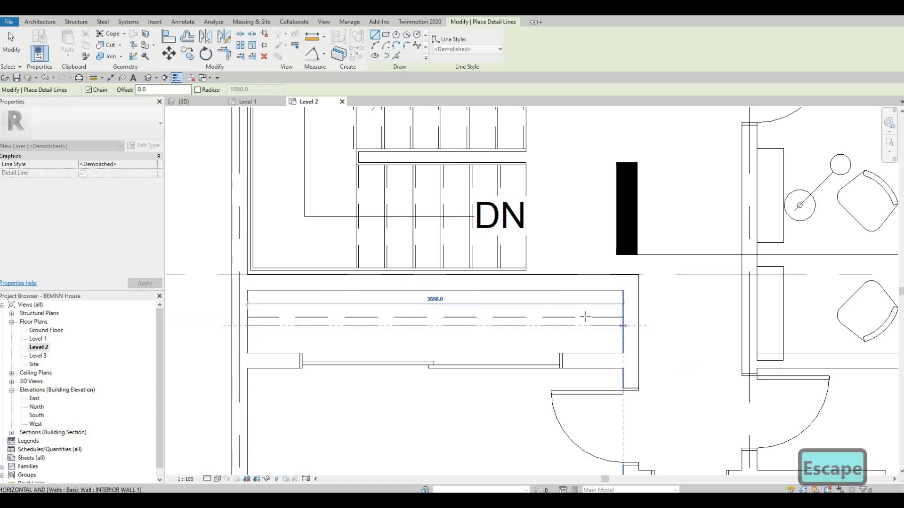
key("Escape")
Draw a vertical <Demolished> detail line along the full length of the lower-right bedroom's closet.
scroll(589, 231, "down", 2)
scroll(559, 247, "up", 2)
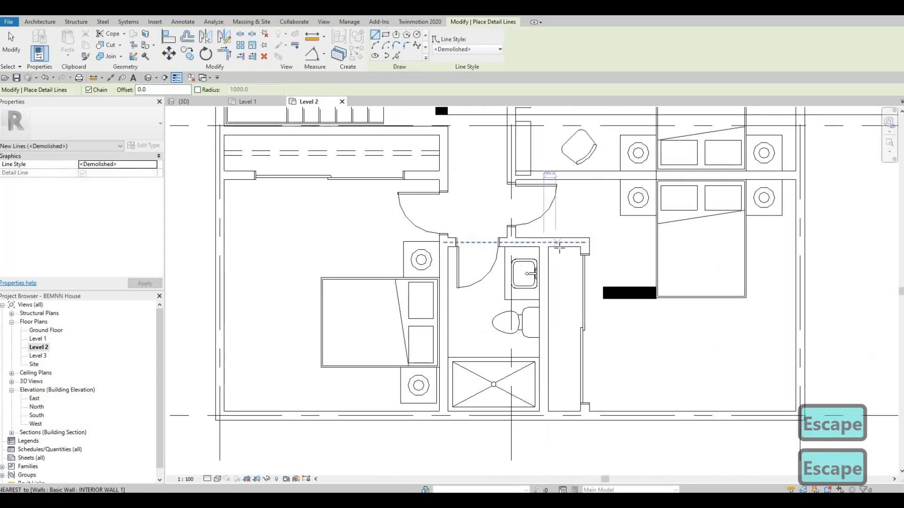
left_click(558, 248)
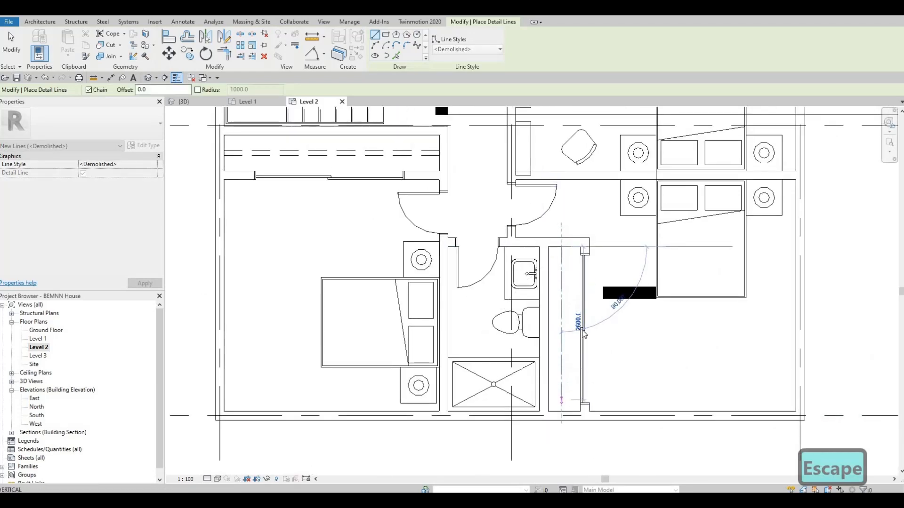
key("Escape")
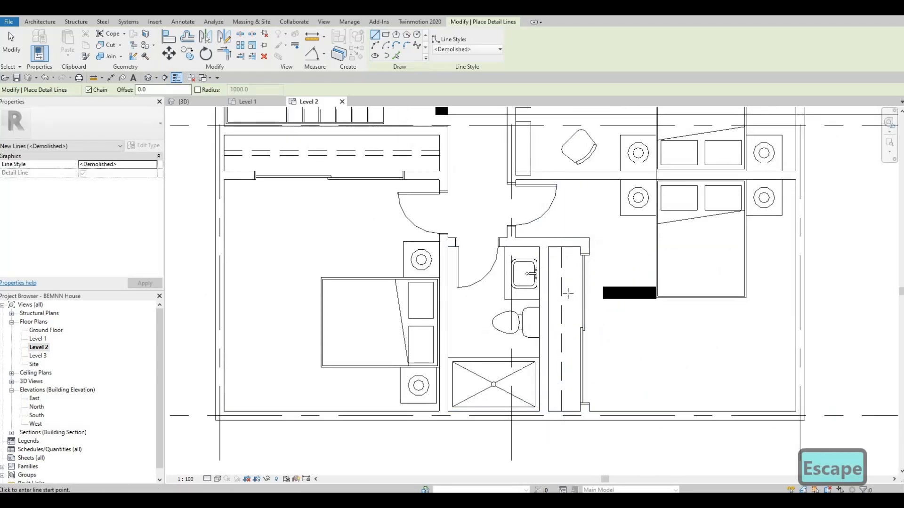
Draw a second vertical <Demolished> detail line beside the first, along the full length of the lower-right bedroom's closet.
left_click(567, 247)
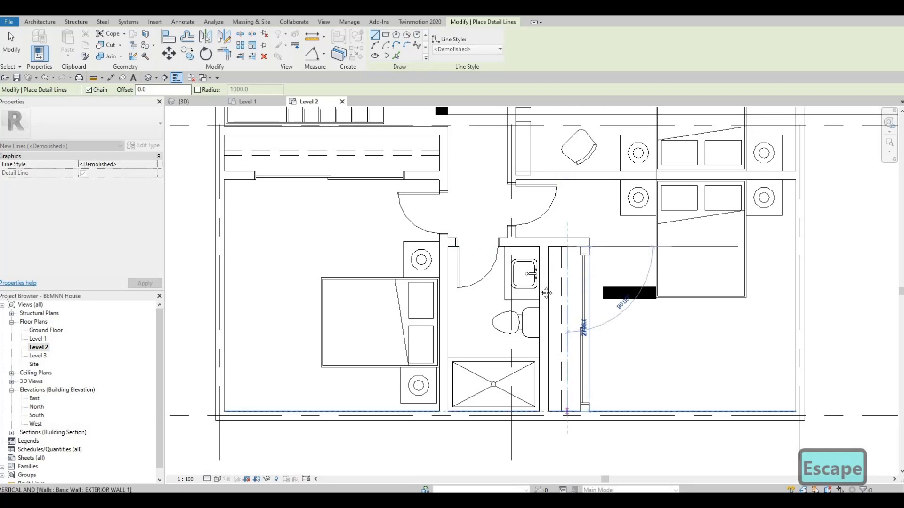
key("Escape")
Draw stepped <Demolished> detail lines around three sides of the right walk-in closet, with 1200 mm long horizontals and a 420 mm back segment.
middle_click_drag(549, 142, 532, 316)
scroll(531, 317, "down", 2)
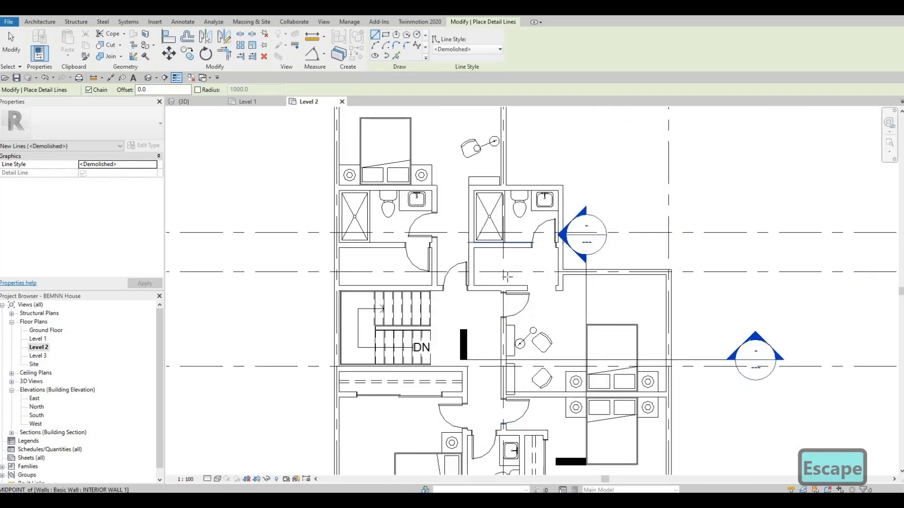
scroll(531, 317, "up", 3)
scroll(552, 259, "up", 2)
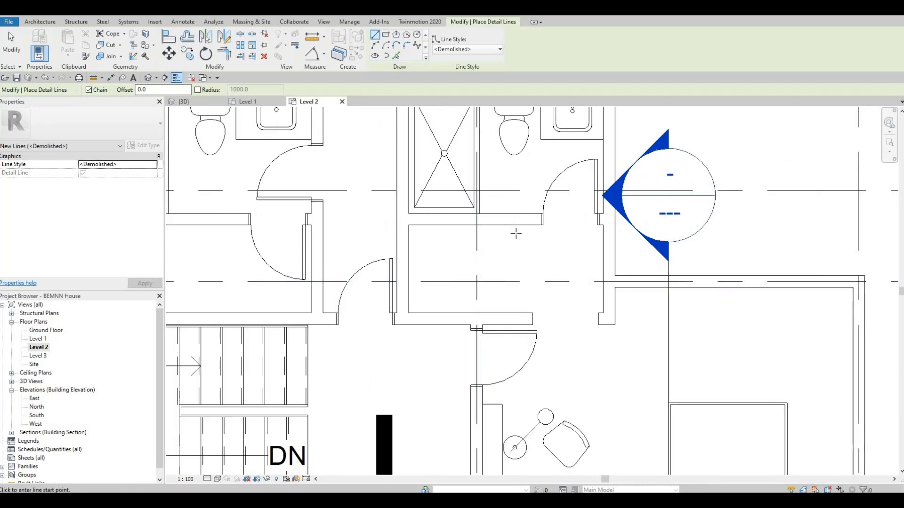
left_click(530, 253)
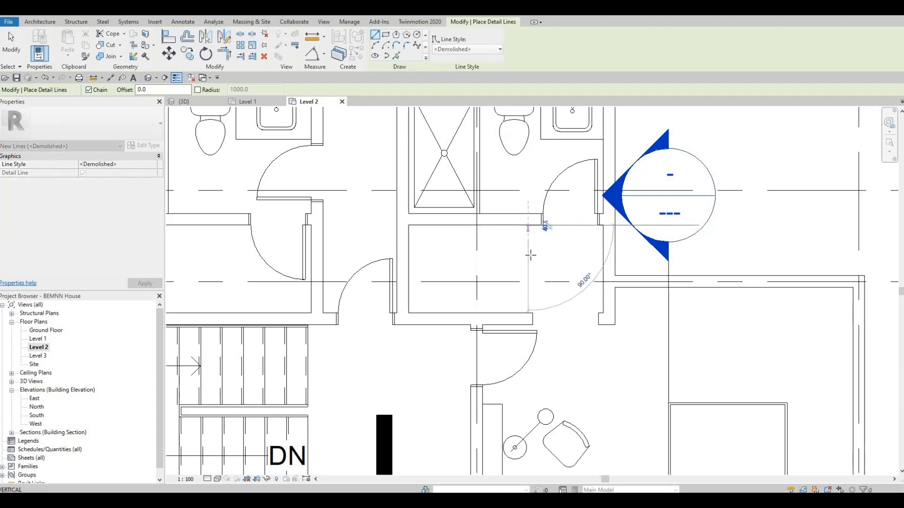
left_click(528, 254)
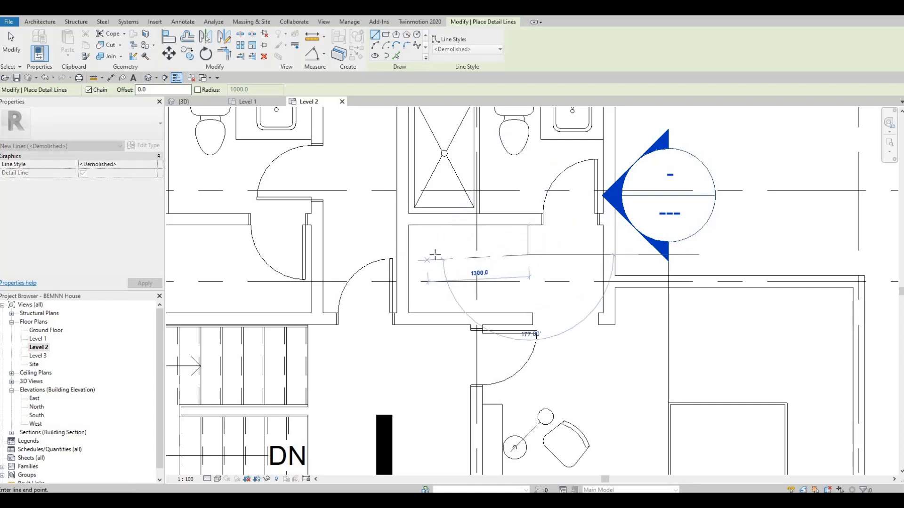
left_click(434, 255)
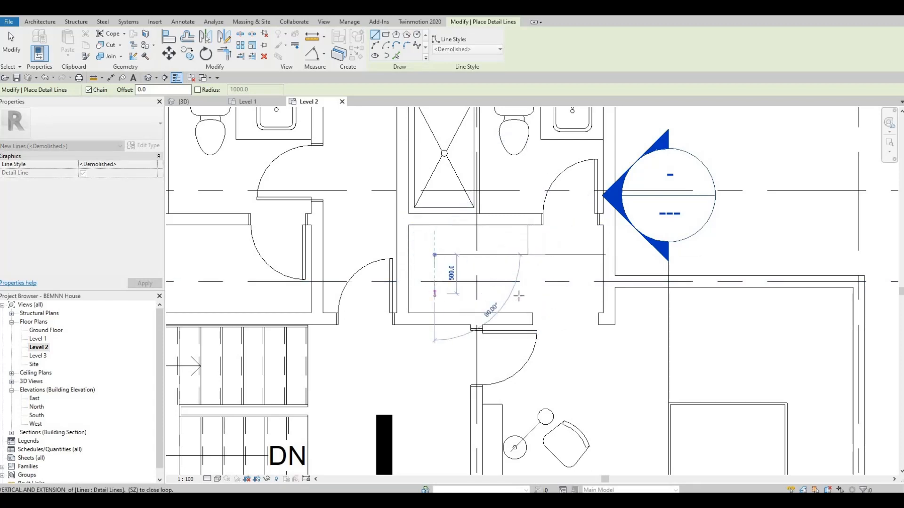
left_click(434, 287)
left_click(529, 288)
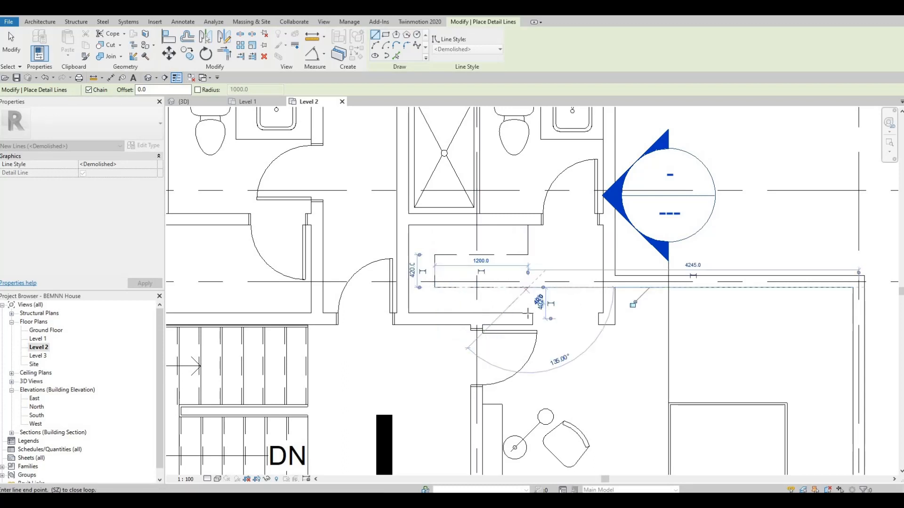
key("Escape")
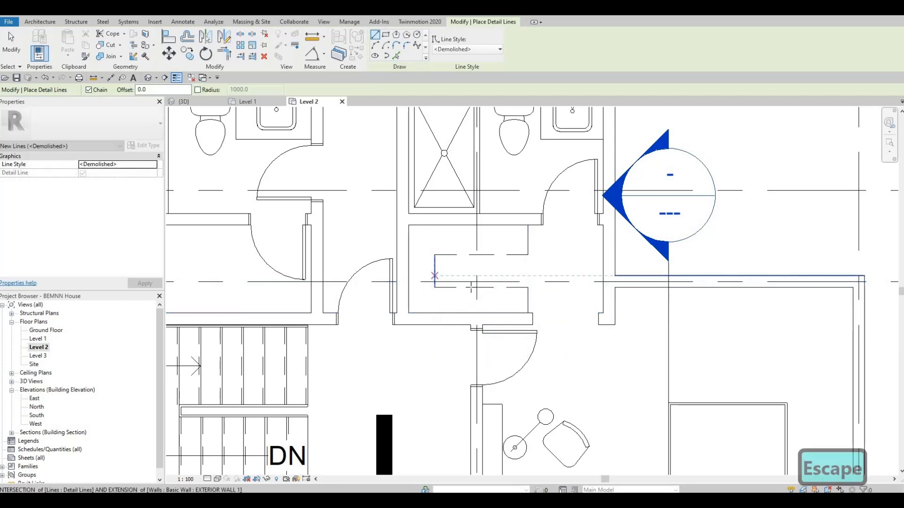
Draw an L-shaped <Demolished> detail line in the left walk-in closet, about 800 mm down and across to the wall by the door.
middle_click_drag(489, 305, 502, 326)
scroll(414, 252, "down", 1)
middle_click_drag(414, 252, 497, 295)
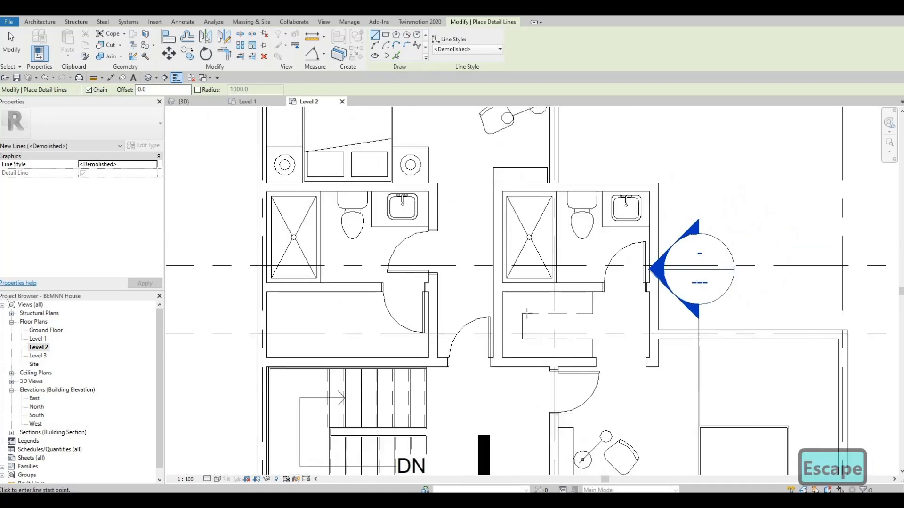
middle_click_drag(371, 297, 481, 354)
scroll(450, 348, "up", 1)
middle_click_drag(390, 352, 413, 262)
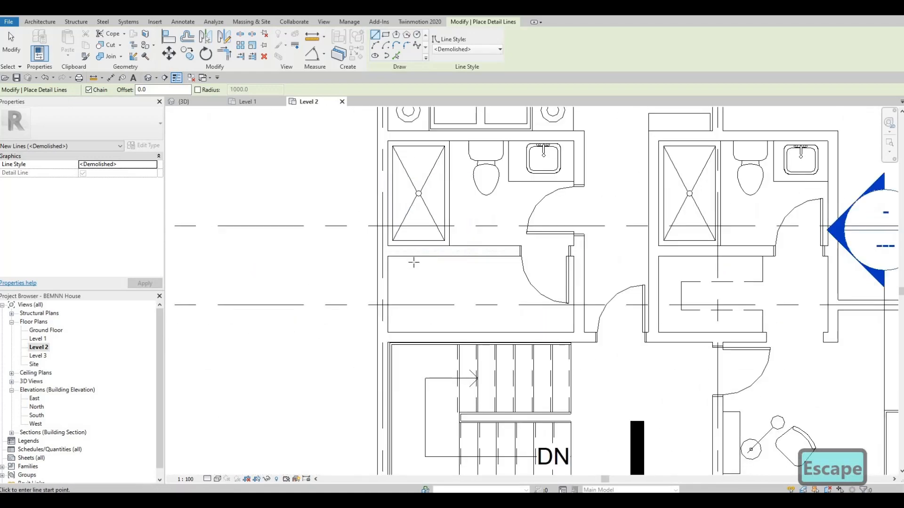
left_click(410, 310)
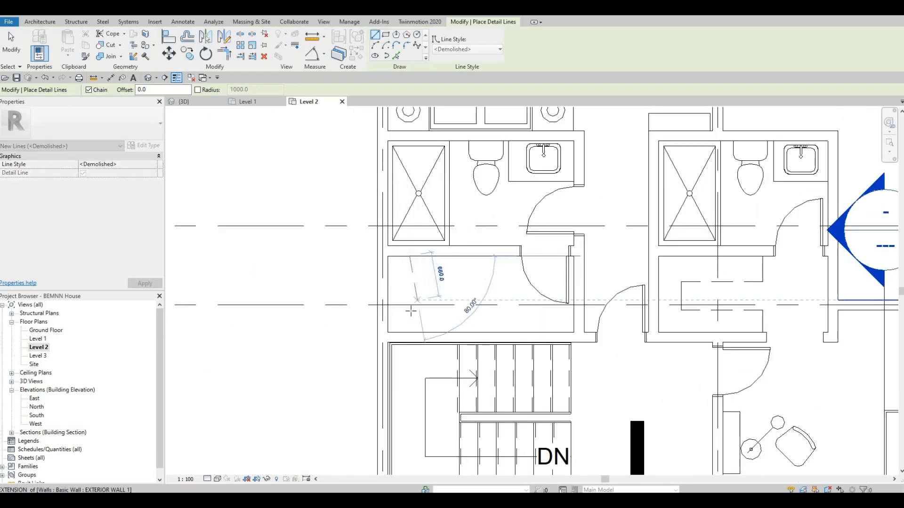
left_click(574, 310)
key("Escape")
key("Escape")
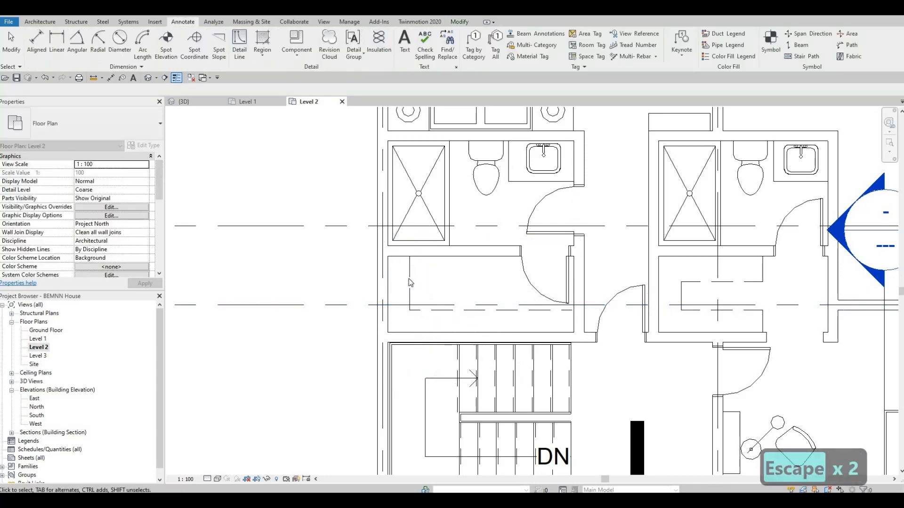
Nudge the left walk-in closet's vertical dashed line seven increments right and its horizontal dashed line two increments up.
left_click(409, 283)
key("Right")
key("Right")
key("Right")
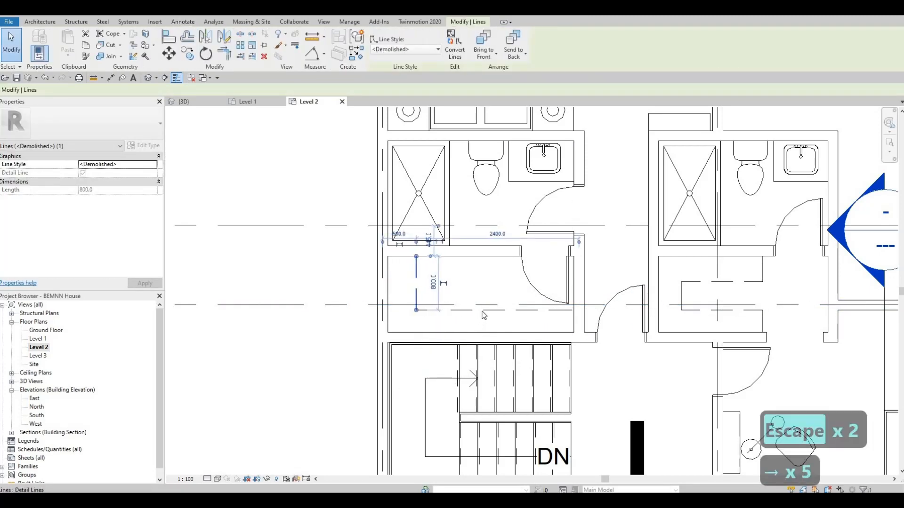
left_click(482, 310)
key("Up")
key("Up")
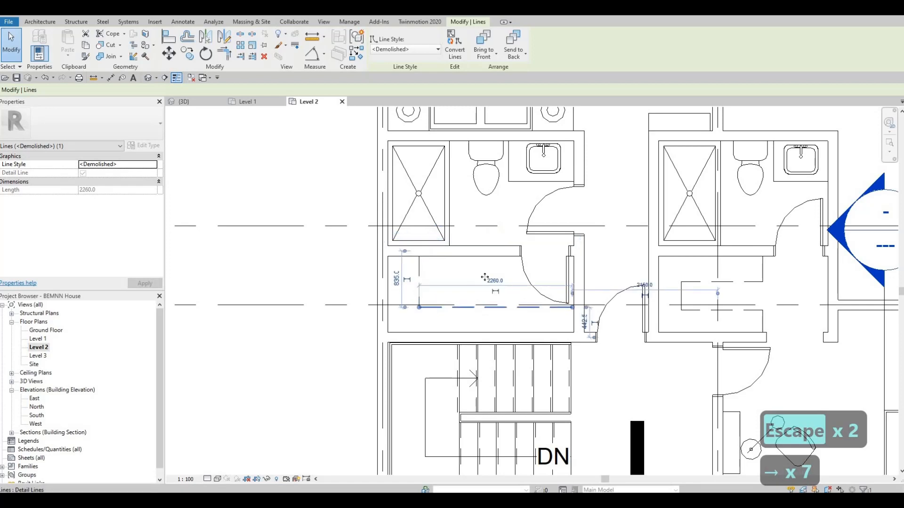
middle_click_drag(488, 347, 474, 309)
scroll(474, 309, "down", 1)
key("Escape")
Draw a Thin Lines detail outline just inside the dashed lines of the right walk-in closet, using Create Similar on the lower bathroom's counter line.
mouse_move(583, 302)
middle_mouse_down()
mouse_move(584, 312)
mouse_move(469, 313)
mouse_move(427, 327)
middle_mouse_up()
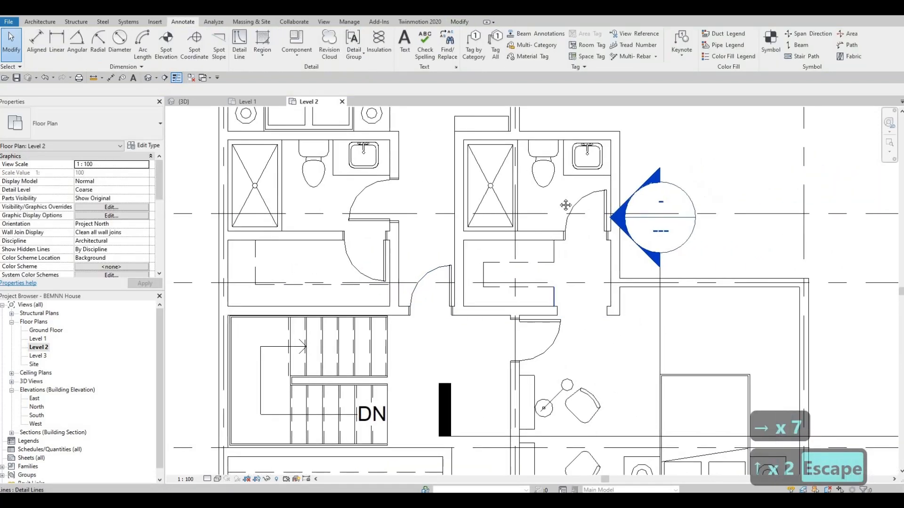
middle_click_drag(531, 286, 540, 155)
mouse_move(478, 407)
middle_mouse_down()
mouse_move(486, 319)
mouse_move(476, 353)
middle_mouse_up()
middle_click_drag(481, 236, 480, 292)
middle_click_drag(489, 456, 490, 308)
left_click(500, 333)
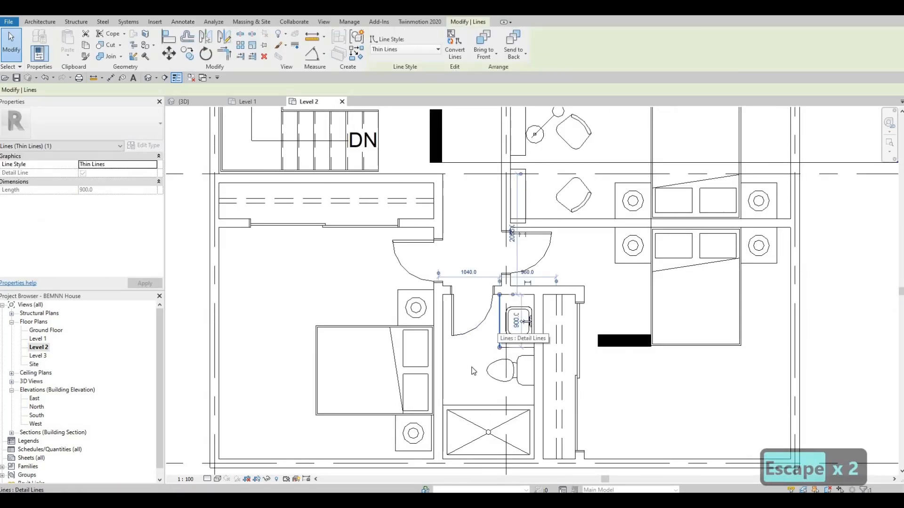
key("c")
key("s")
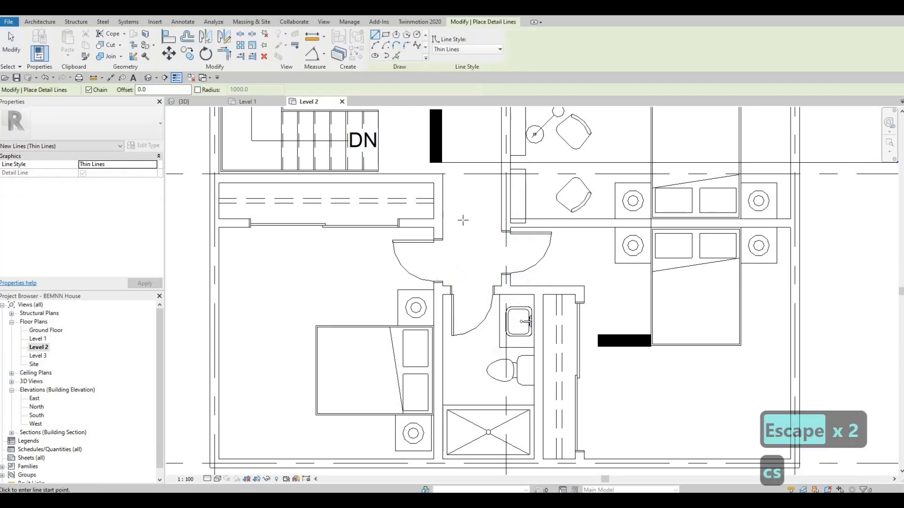
middle_click_drag(465, 218, 420, 404)
scroll(469, 209, "down", 2)
scroll(538, 216, "up", 5)
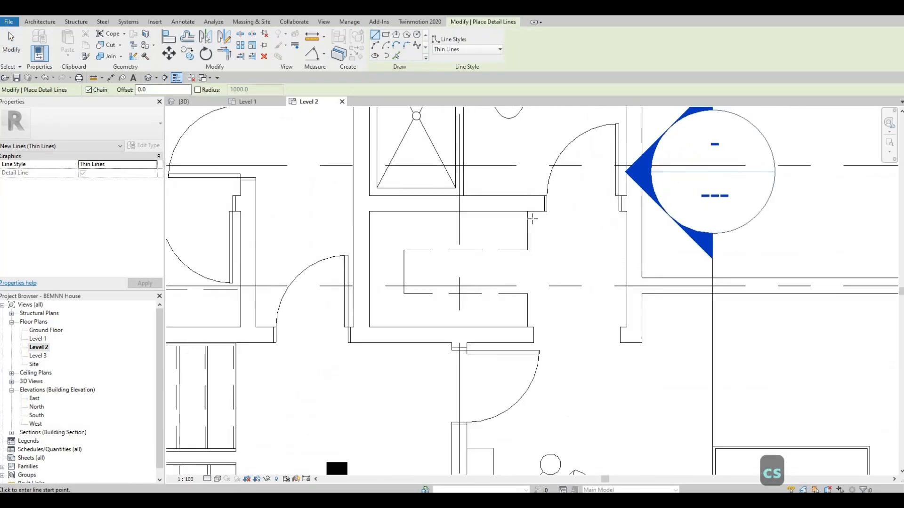
left_click(538, 214)
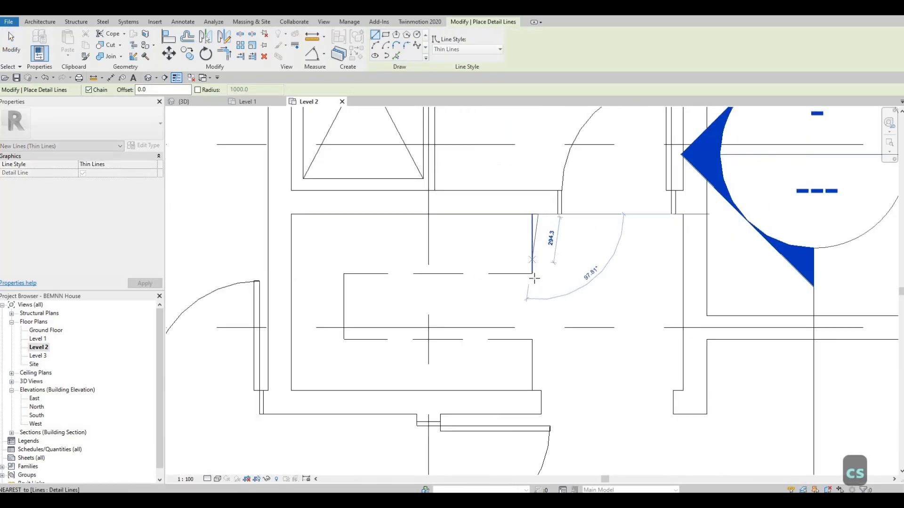
left_click(486, 282)
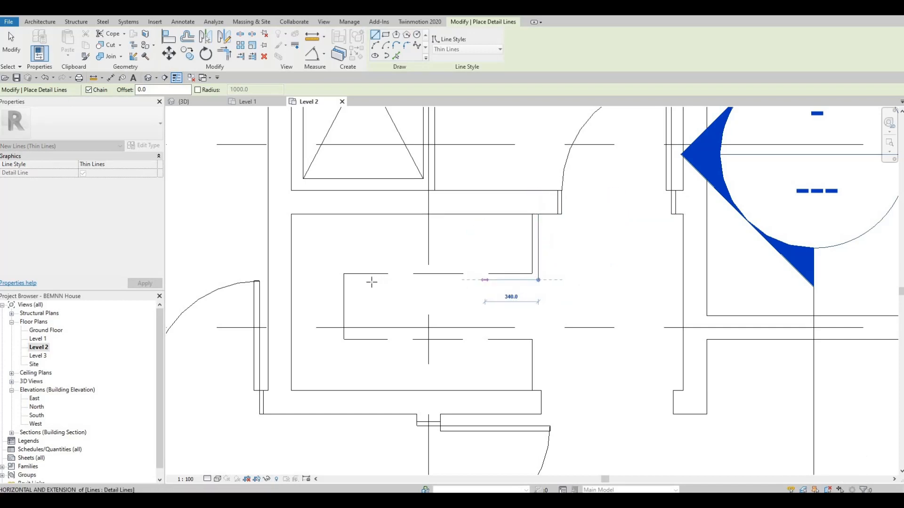
left_click(354, 330)
left_click(508, 333)
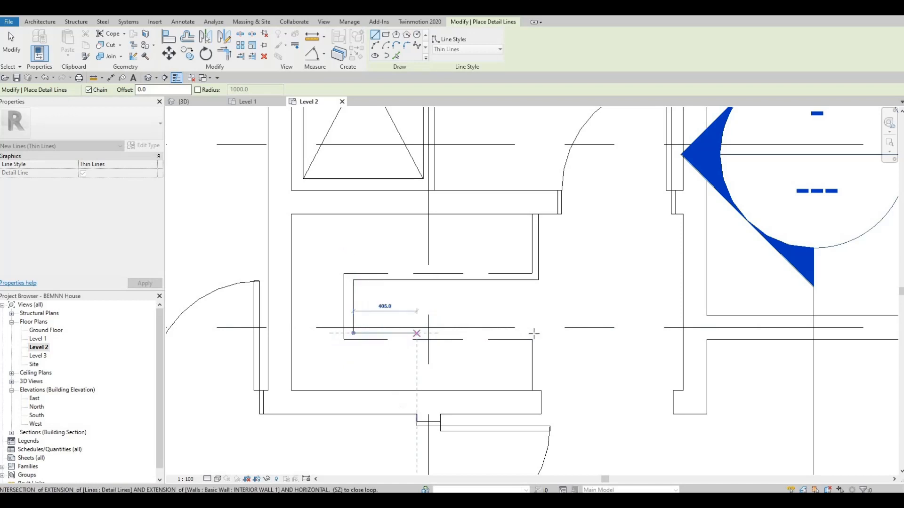
left_click(535, 349)
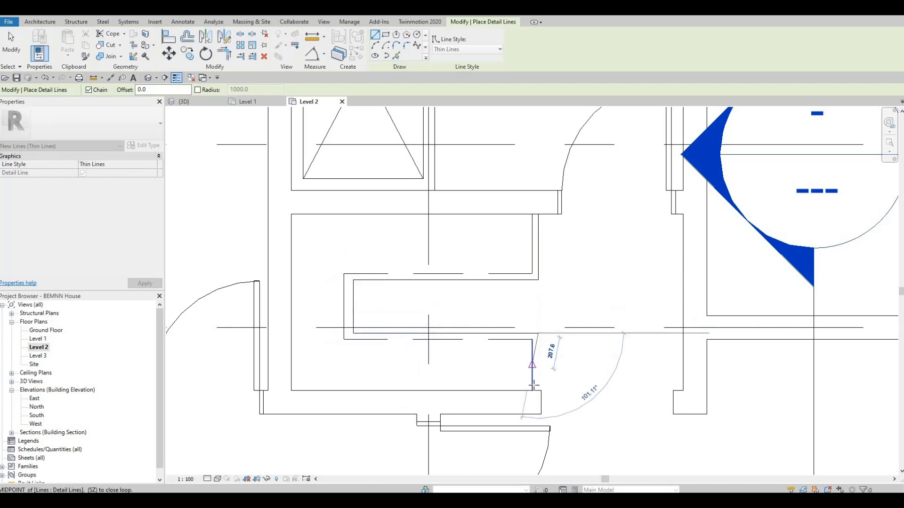
key("Escape")
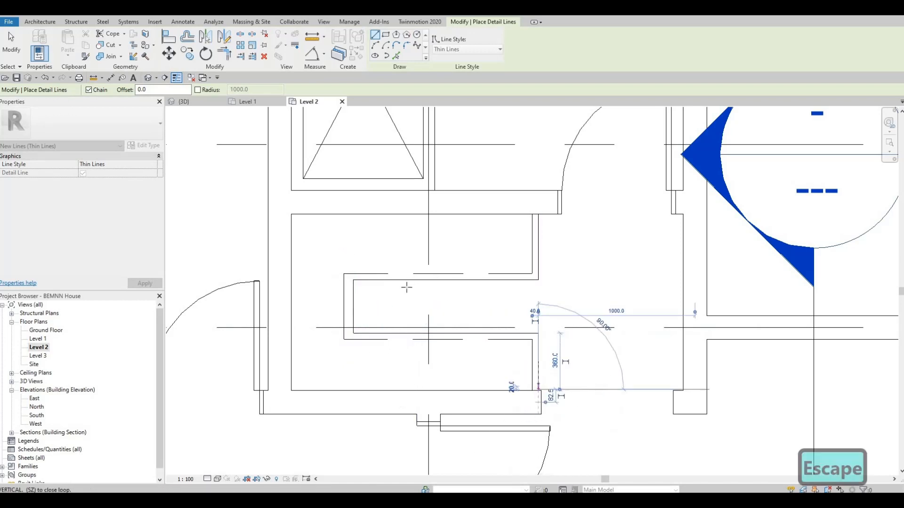
Draw an L-shaped Thin Lines detail outline just inside the dashed lines of the left walk-in closet, ending at the wall by the door.
scroll(485, 267, "down", 3)
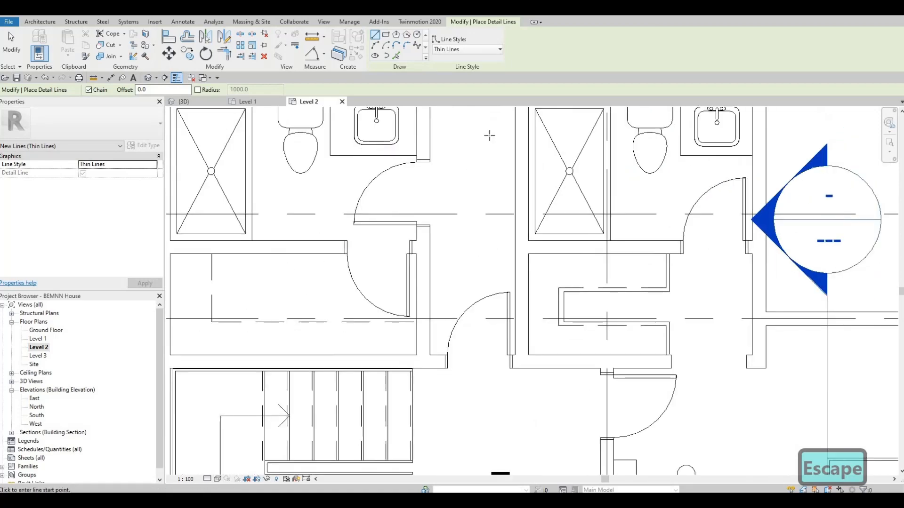
middle_click_drag(215, 258, 405, 128)
scroll(405, 127, "up", 1)
scroll(404, 125, "up", 3)
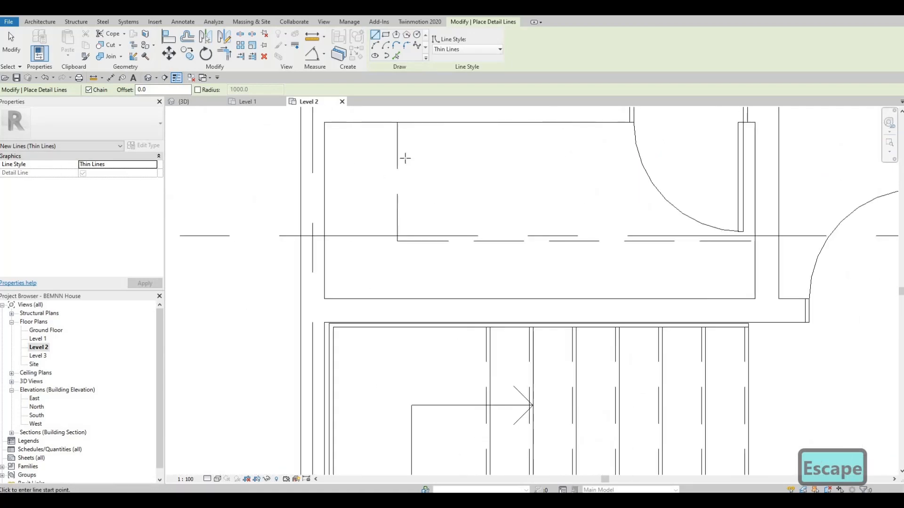
left_click(407, 235)
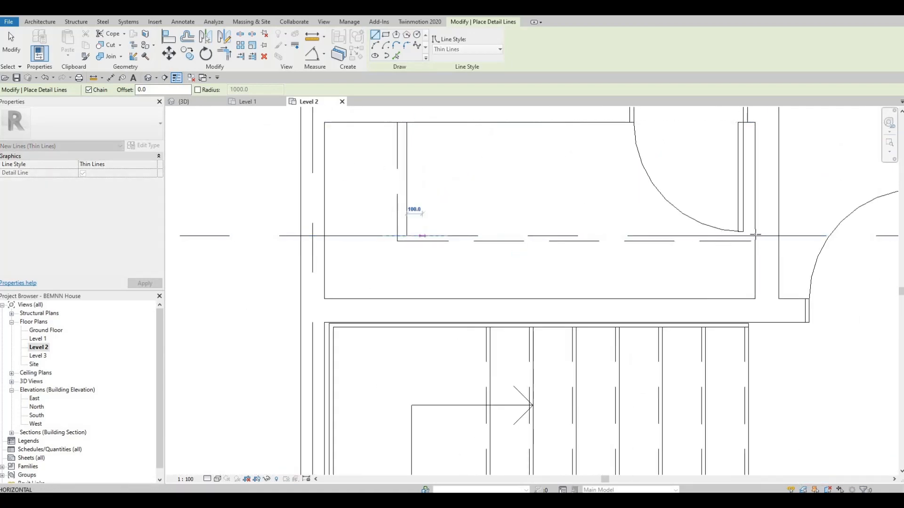
key("Escape")
key("Escape")
Review the closets, bathrooms and bedrooms across the Level 2 plan.
scroll(584, 216, "down", 3)
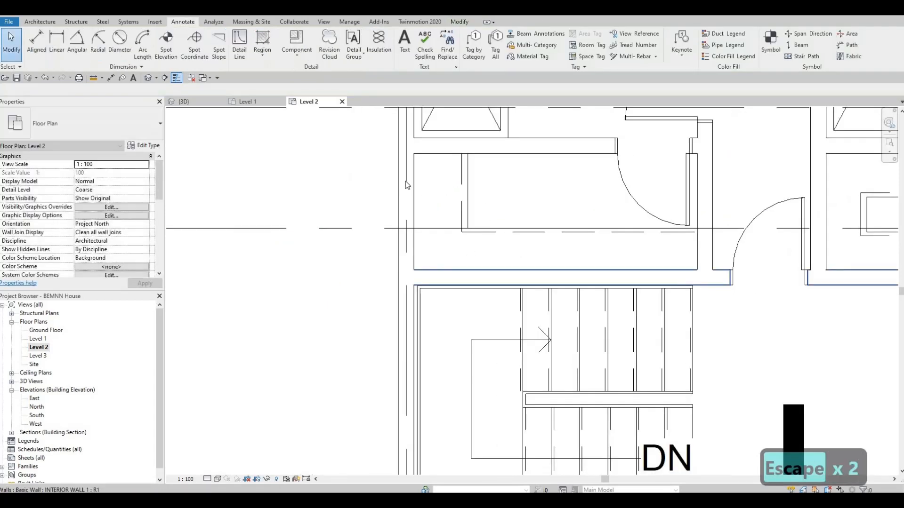
scroll(408, 185, "down", 3)
scroll(363, 197, "up", 3)
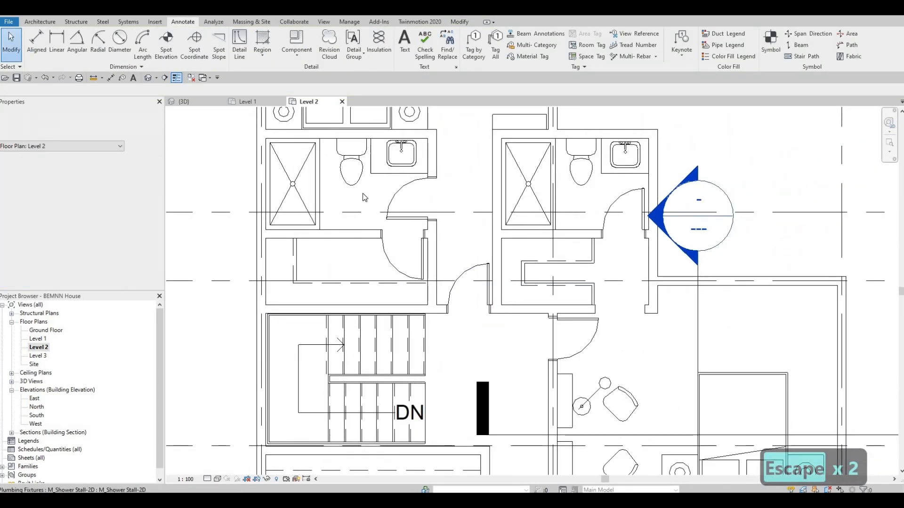
middle_click_drag(349, 242, 338, 280)
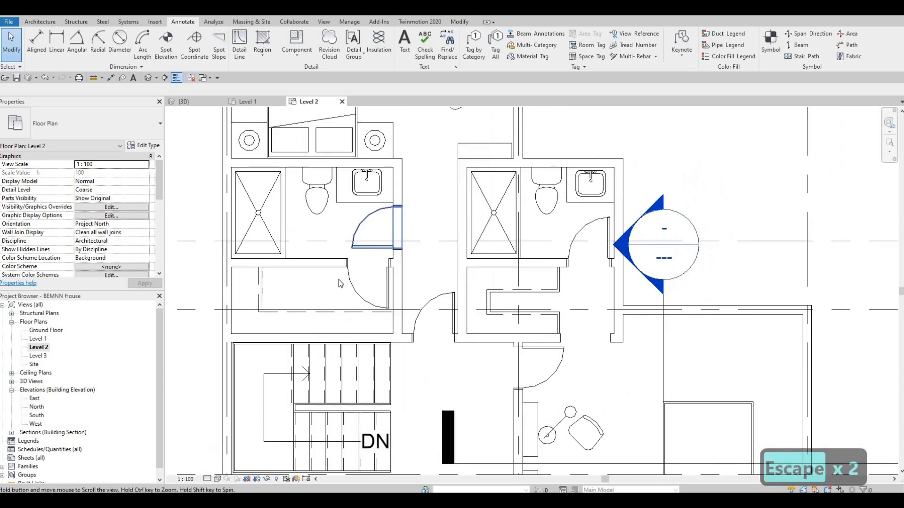
scroll(264, 303, "down", 3)
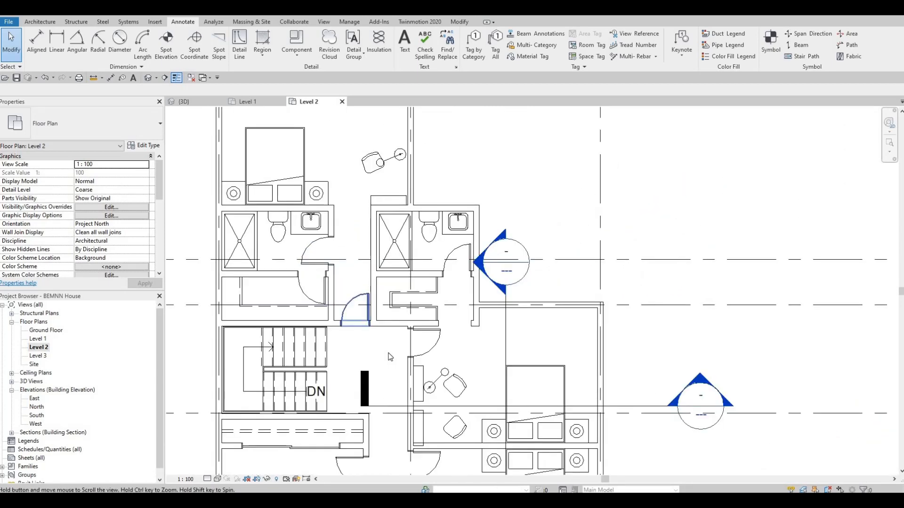
scroll(400, 346, "down", 2)
scroll(412, 343, "up", 1)
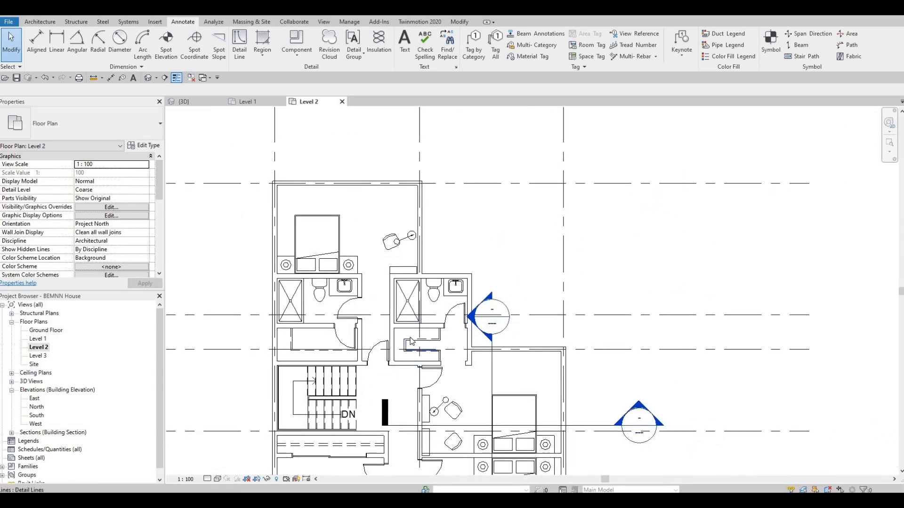
Nudge the upper-left bedroom's bed with its nightstands and lamps four increments to the right.
middle_click_drag(412, 343, 411, 333)
scroll(283, 214, "up", 2)
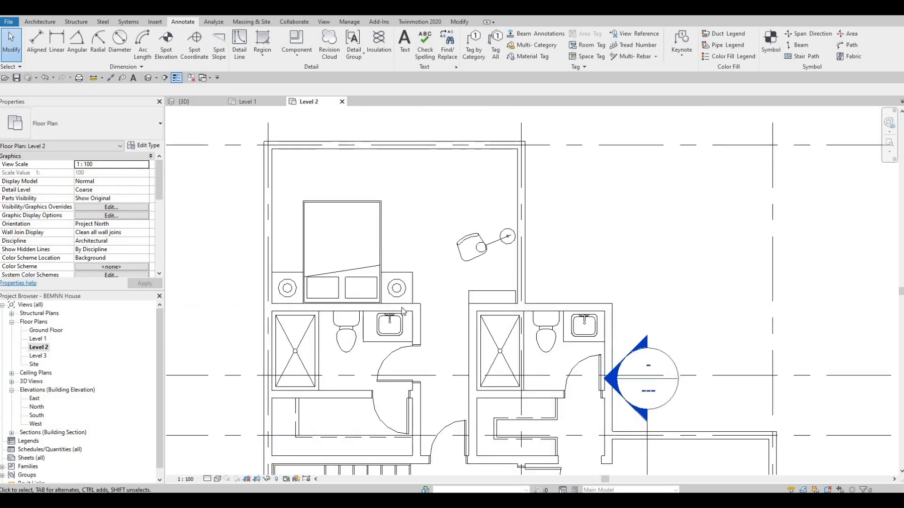
left_click(367, 275)
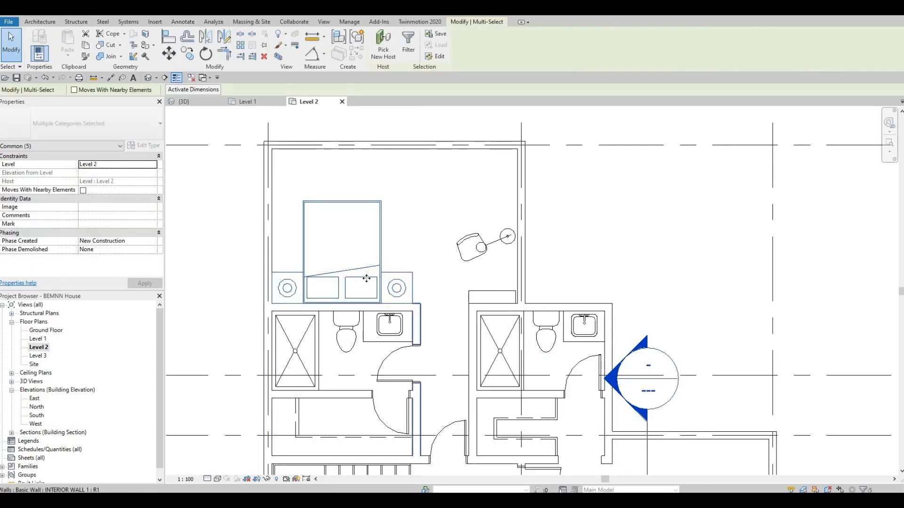
scroll(367, 275, "up", 2)
key("Right")
key("Right")
key("Right")
key("Right")
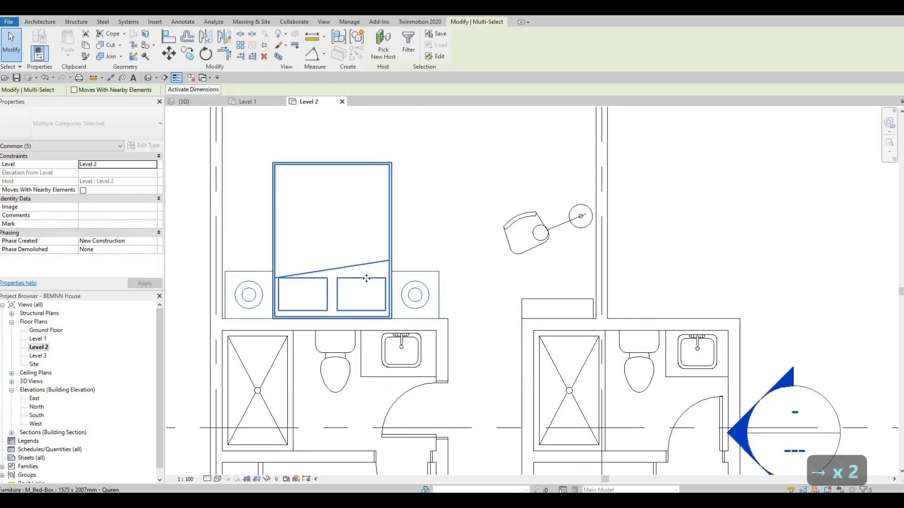
key("Escape")
key("Escape")
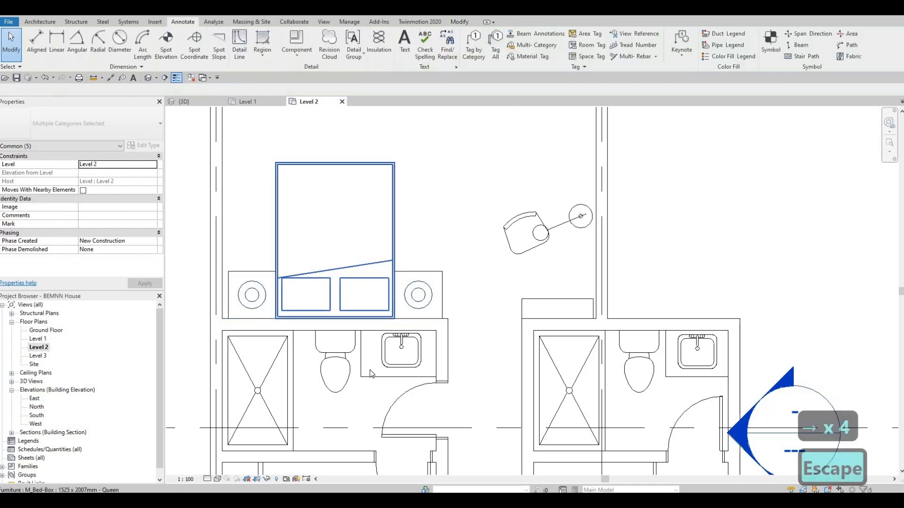
Nudge the toilet in the upper-left bathroom four increments to the left.
scroll(357, 236, "down", 3)
scroll(356, 219, "up", 2)
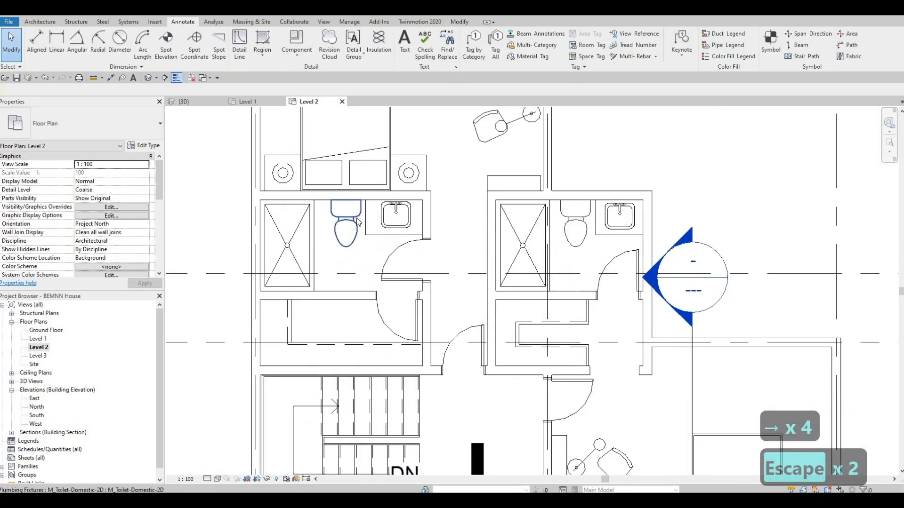
left_click(358, 221)
key("Left")
key("Left")
key("Left")
key("Left")
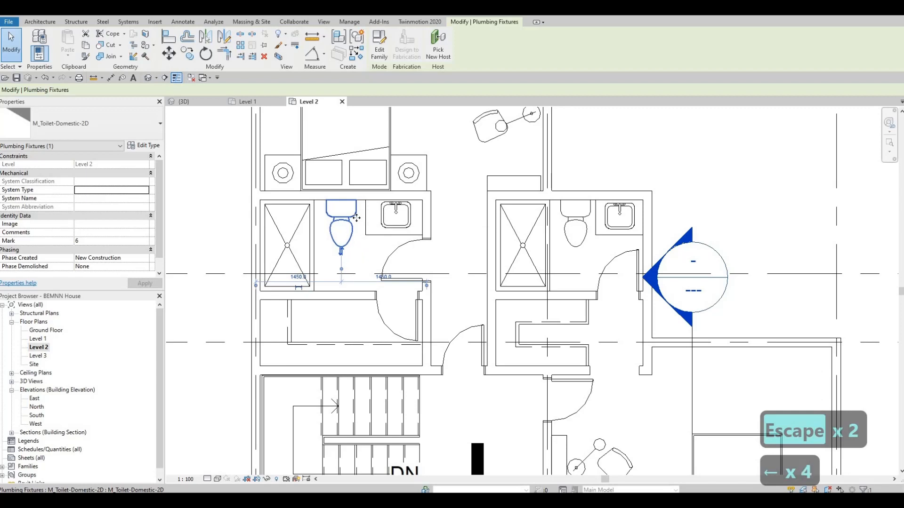
key("Escape")
key("Escape")
In the upper-right bathroom, nudge the toilet two increments and the sink one increment to the left.
middle_click_drag(541, 245, 540, 222)
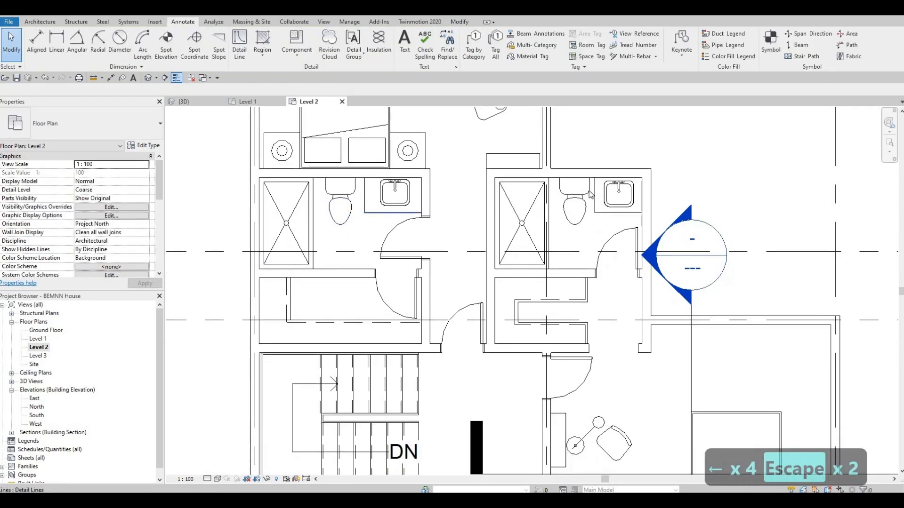
left_click(587, 195)
key("Left")
key("Left")
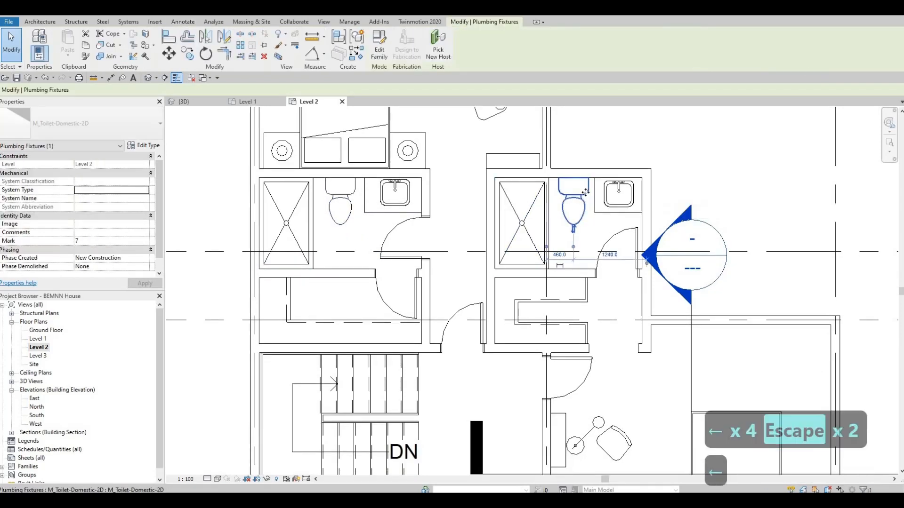
key("Escape")
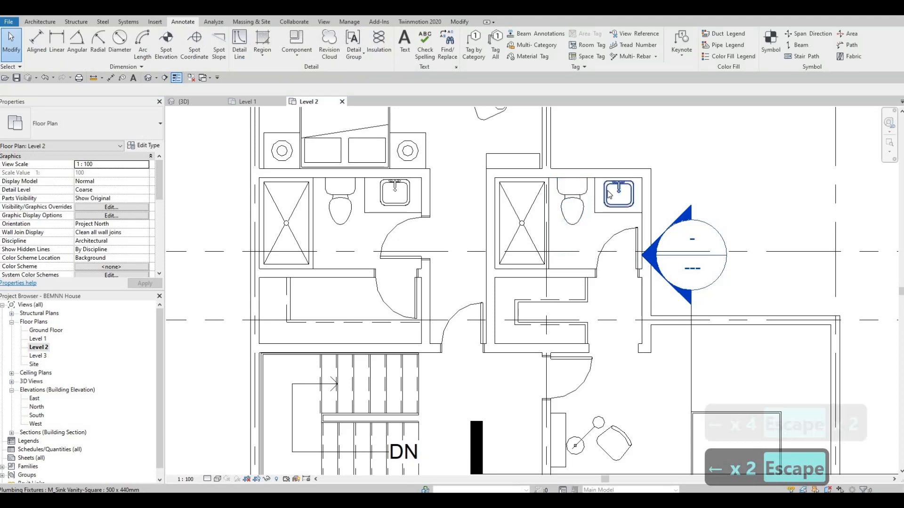
left_click(609, 194)
key("Left")
key("Escape")
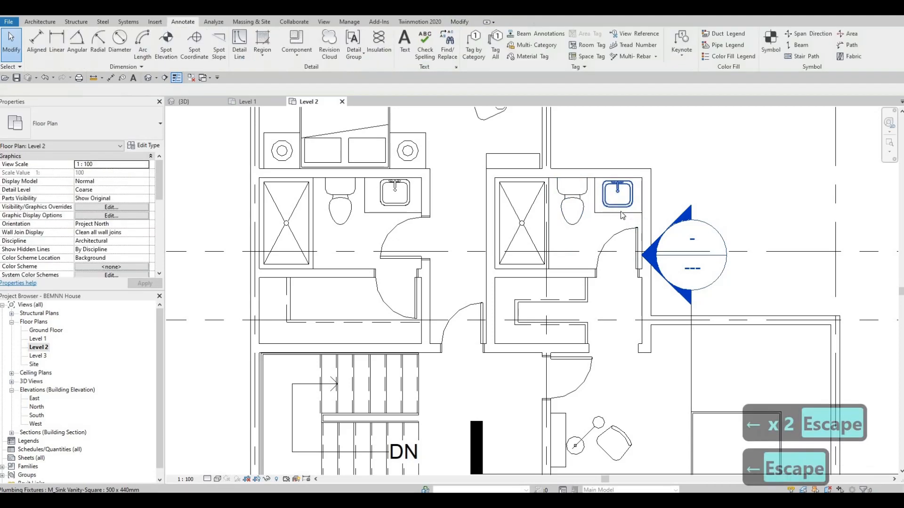
Nudge the upper-right bathroom counter's front line up two increments and its side line one increment to the left.
key("Escape")
scroll(595, 203, "up", 2)
left_click(620, 219)
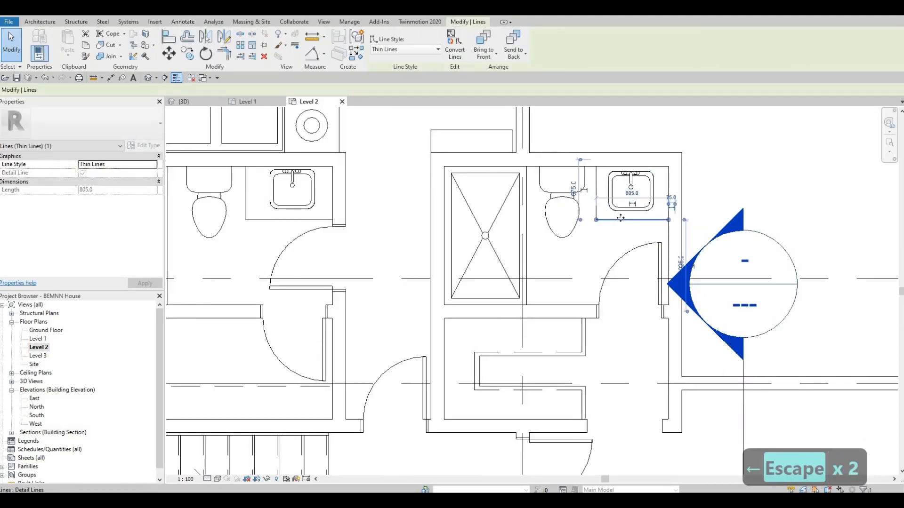
key("Up")
key("Up")
key("Escape")
left_click(595, 196)
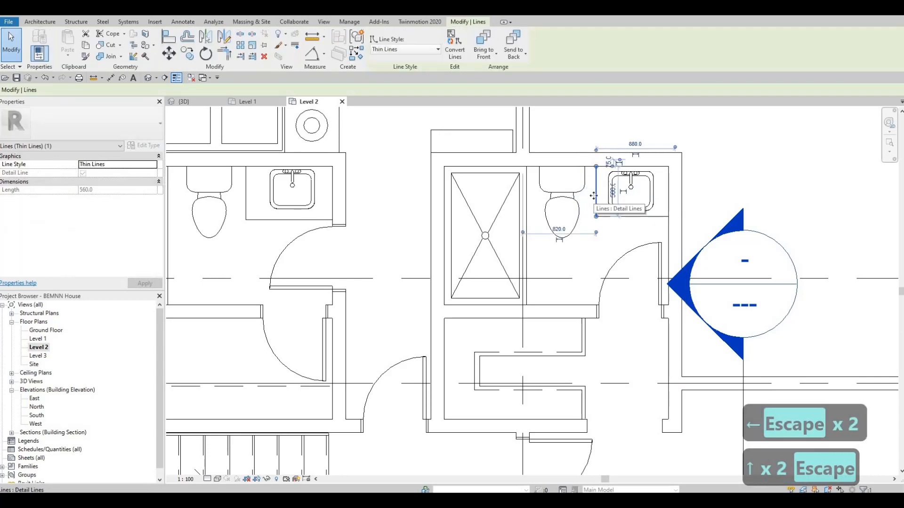
key("Escape")
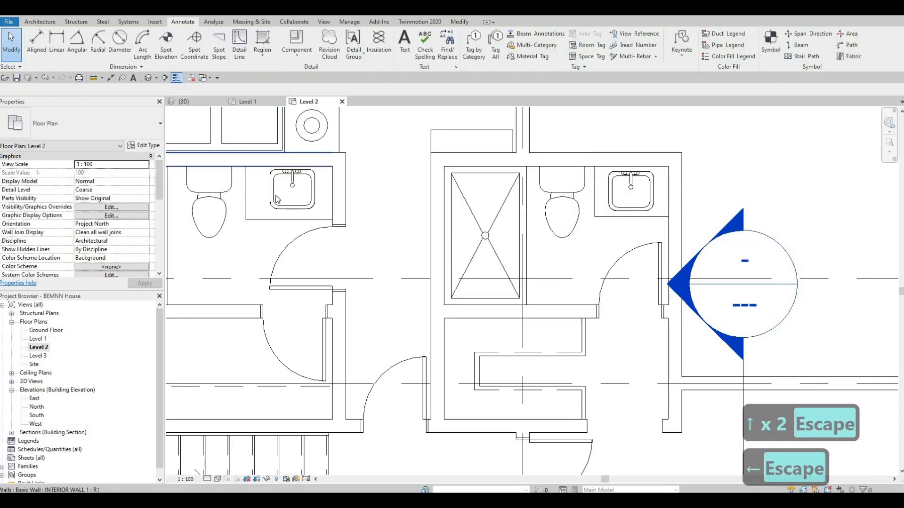
In the upper-left bathroom, nudge the sink two increments to the left and the counter's front line up two increments.
left_click(277, 199)
key("Left")
key("Left")
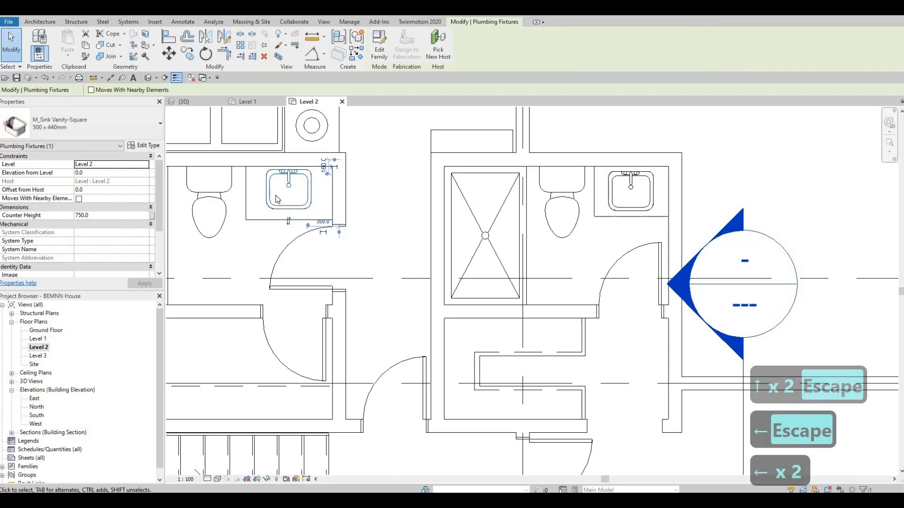
key("Escape")
key("Escape")
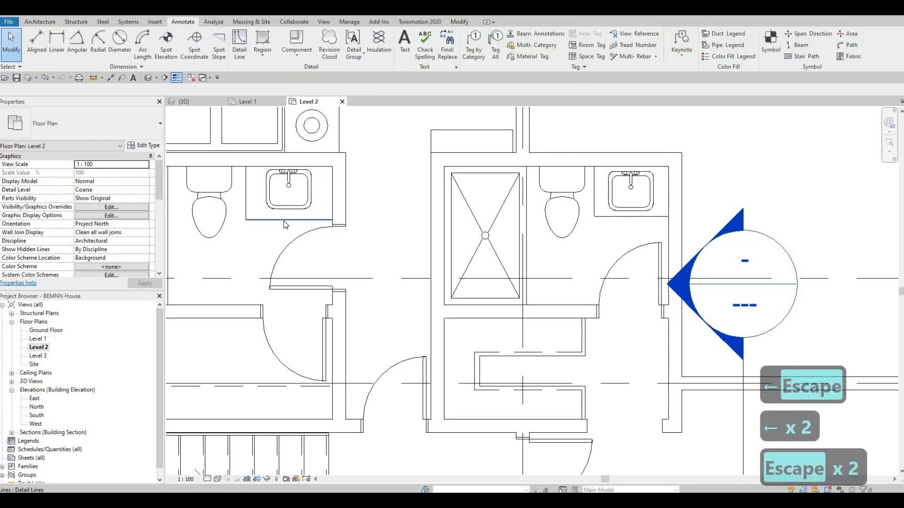
left_click(284, 220)
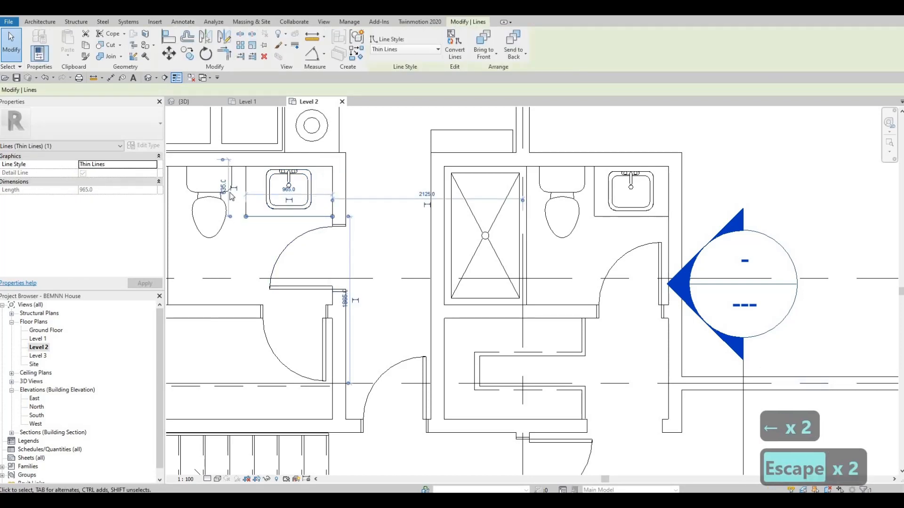
key("Up")
key("Up")
key("Escape")
Nudge the lower bathroom's toilet down eight increments, towards the shower.
scroll(309, 301, "down", 4)
middle_click_drag(306, 416, 455, 467)
scroll(351, 270, "up", 1)
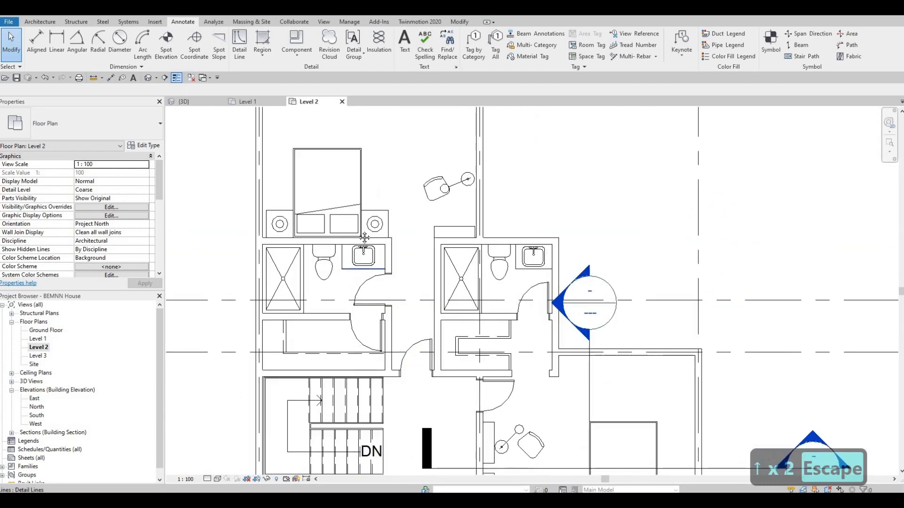
scroll(358, 256, "up", 1)
middle_click_drag(340, 344, 358, 268)
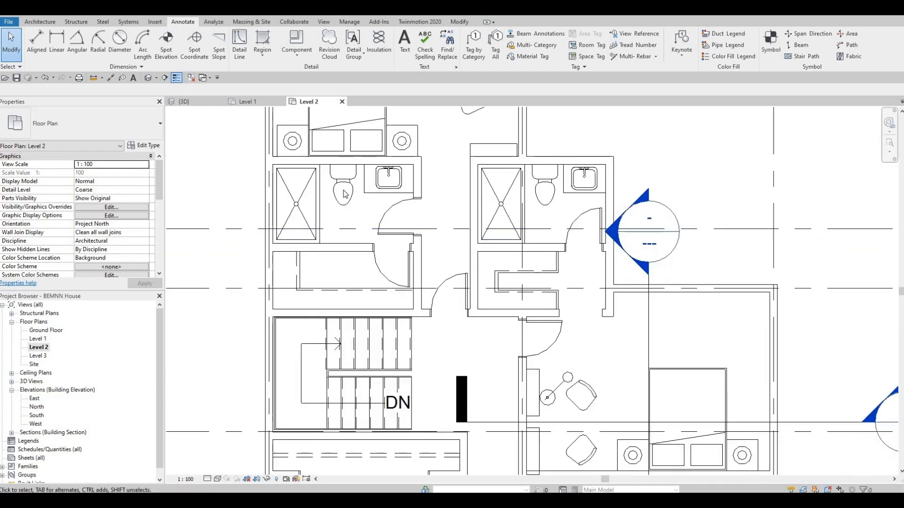
middle_click_drag(339, 316, 333, 186)
middle_click_drag(457, 375, 432, 211)
middle_click_drag(493, 327, 452, 255)
scroll(479, 295, "up", 2)
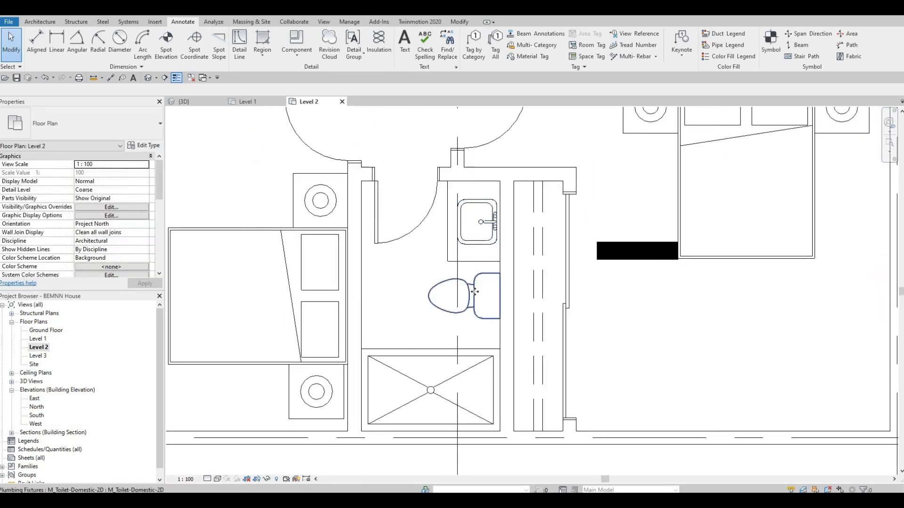
left_click(475, 292)
key("Down")
key("Down")
key("Down")
key("Down")
key("Down")
key("Down")
key("Down")
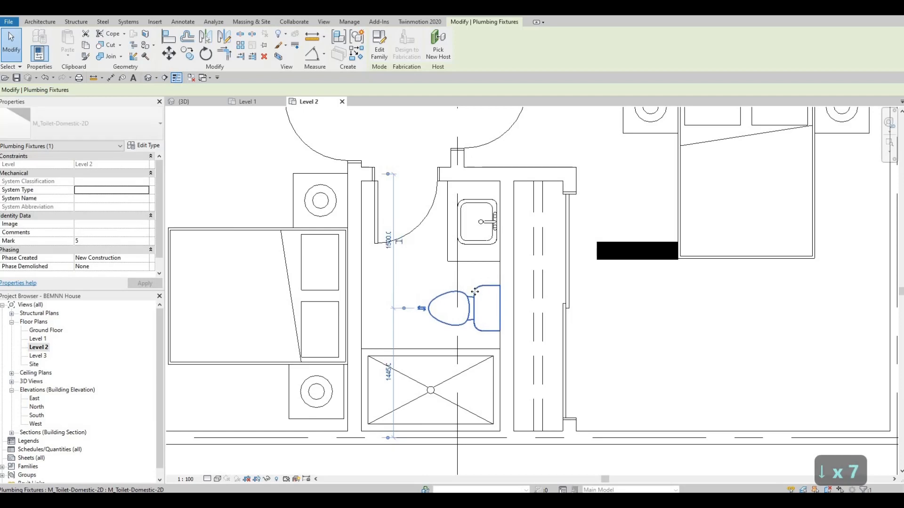
key("Down")
key("Escape")
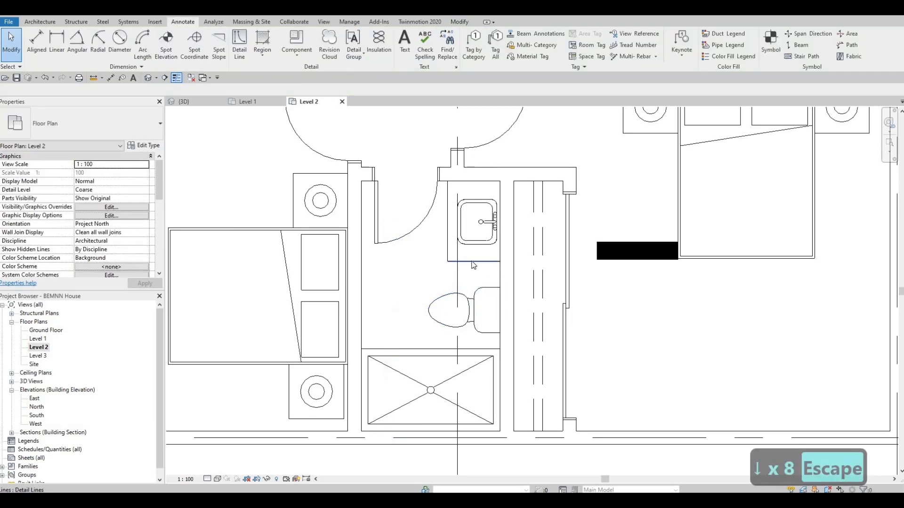
Nudge the lower bathroom counter's end line down ten increments, towards the toilet.
left_click(473, 262)
key("Down")
key("Down")
key("Down")
key("Down")
key("Down")
key("Down")
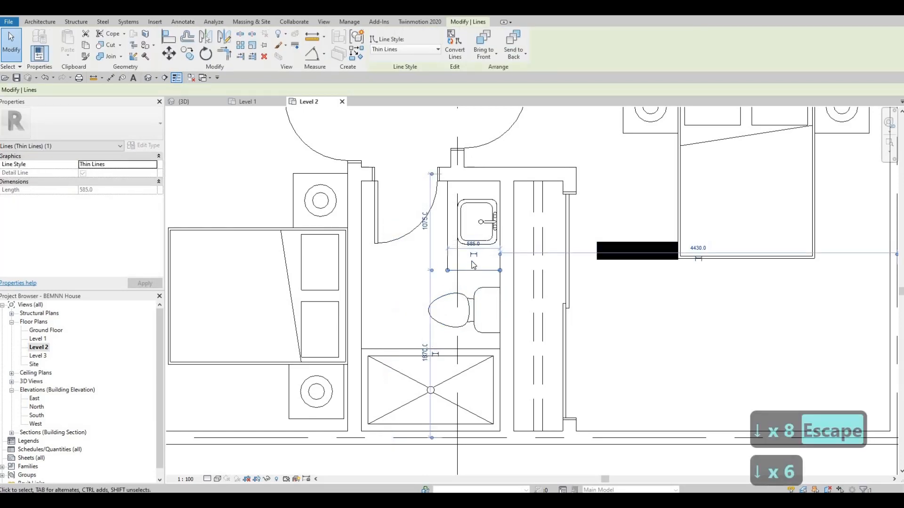
key("Down")
key("Down")
key("Down")
key("Down")
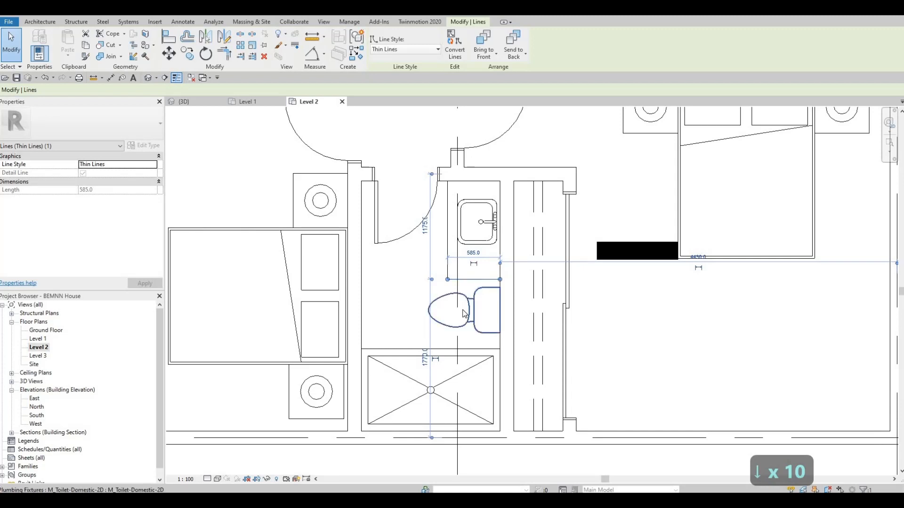
Nudge the lower bathroom's toilet down another six increments, closer to the shower.
left_click(465, 314)
key("Down")
key("Down")
key("Down")
key("Down")
key("Down")
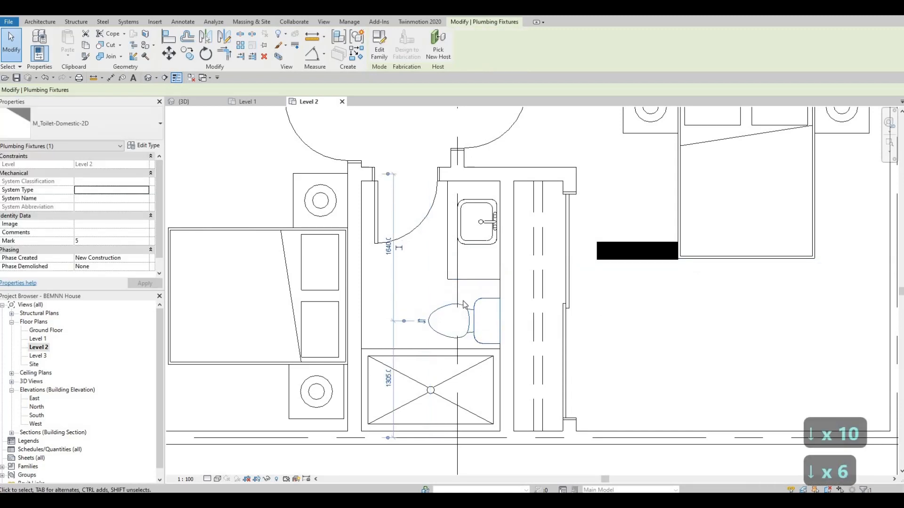
key("Escape")
key("Escape")
Nudge the lower bathroom counter's end line down seven more increments to lengthen the counter.
left_click(468, 280)
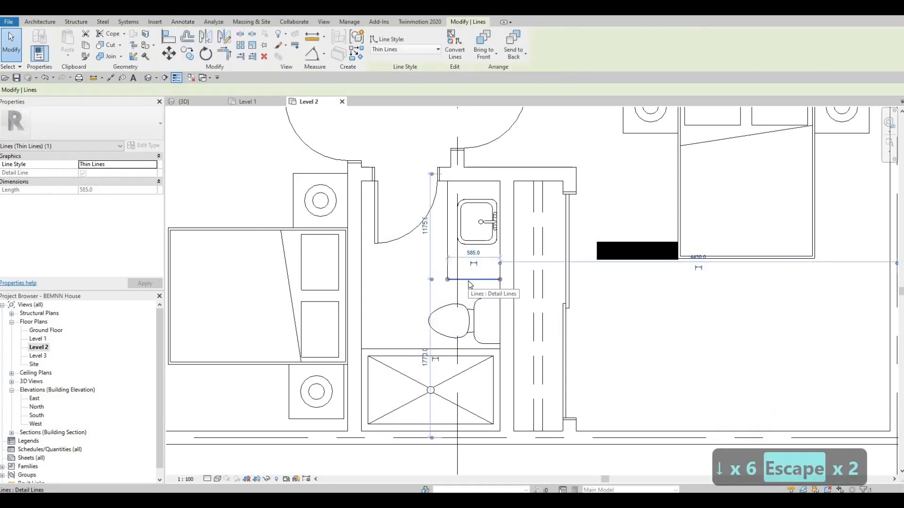
key("Down")
key("Down")
key("Down")
key("Down")
key("Down")
key("Down")
key("Down")
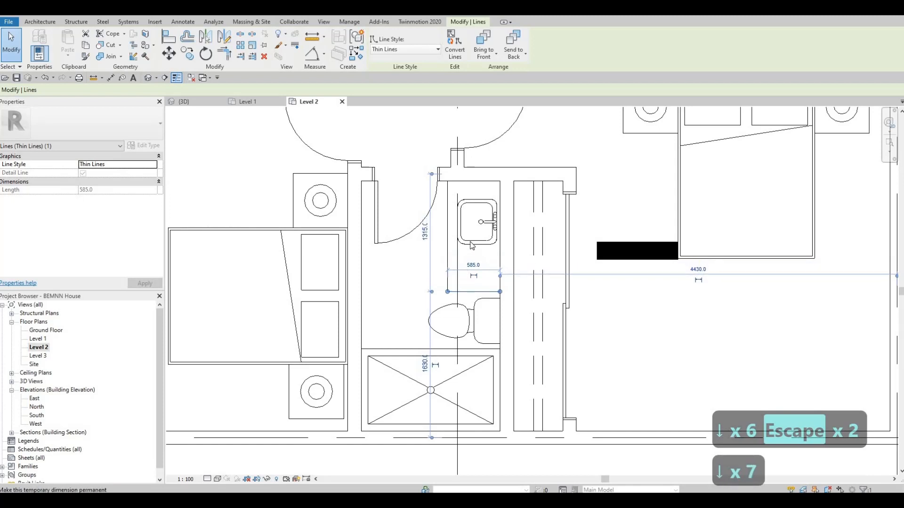
key("Escape")
Nudge the lower bathroom's sink up eight increments and one increment to the left on the counter.
left_click(471, 245)
key("Up")
key("Up")
key("Up")
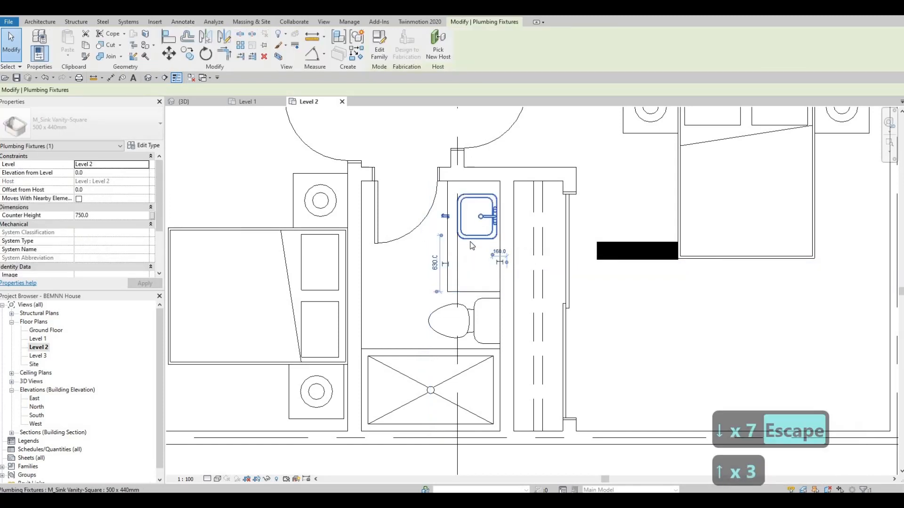
key("Up")
key("Up")
key("Up")
key("Up")
key("Left")
key("Escape")
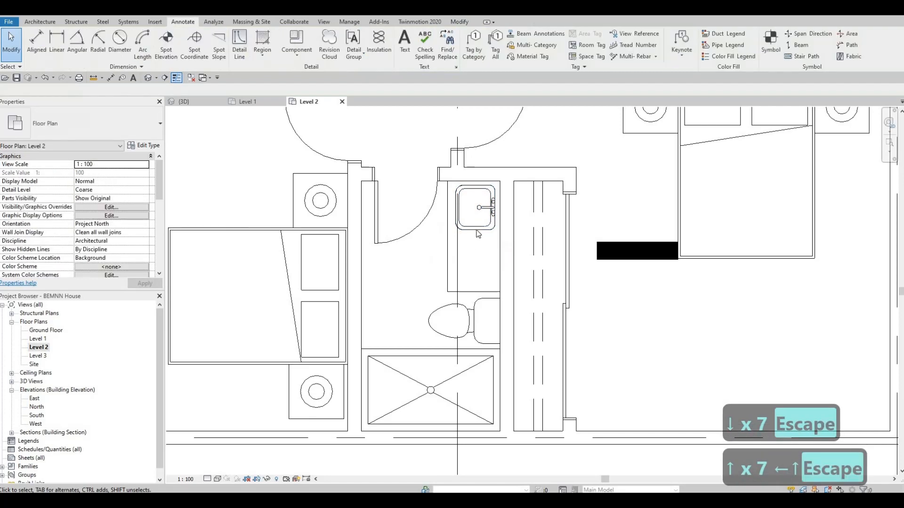
Copy the lower bathroom's sink straight down to make a double vanity and nudge the counter's front line one increment to the right.
left_click(466, 259)
left_click(187, 53)
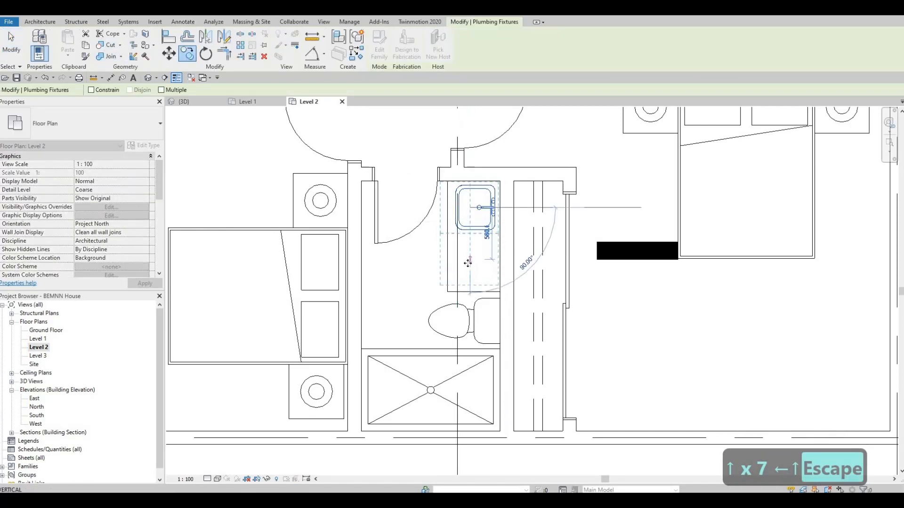
left_click(469, 260)
key("Escape")
key("Escape")
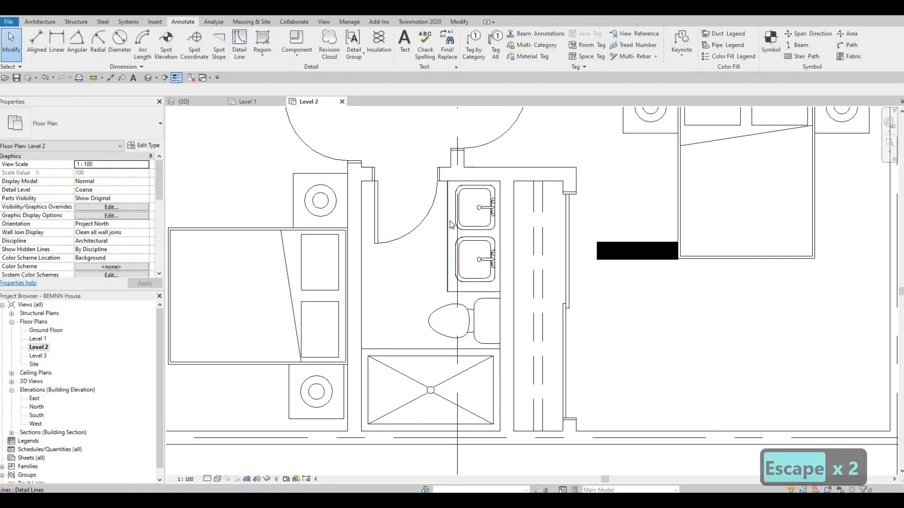
left_click(448, 225)
key("Right")
key("Escape")
Examine the bathrooms, closets, bedrooms and stair area across the whole Level 2 plan.
scroll(403, 207, "down", 3)
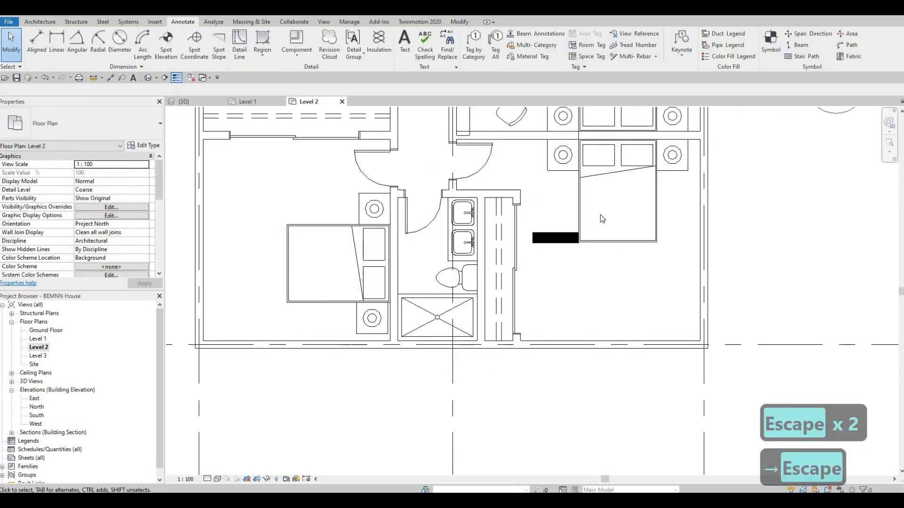
middle_click_drag(509, 171, 533, 187)
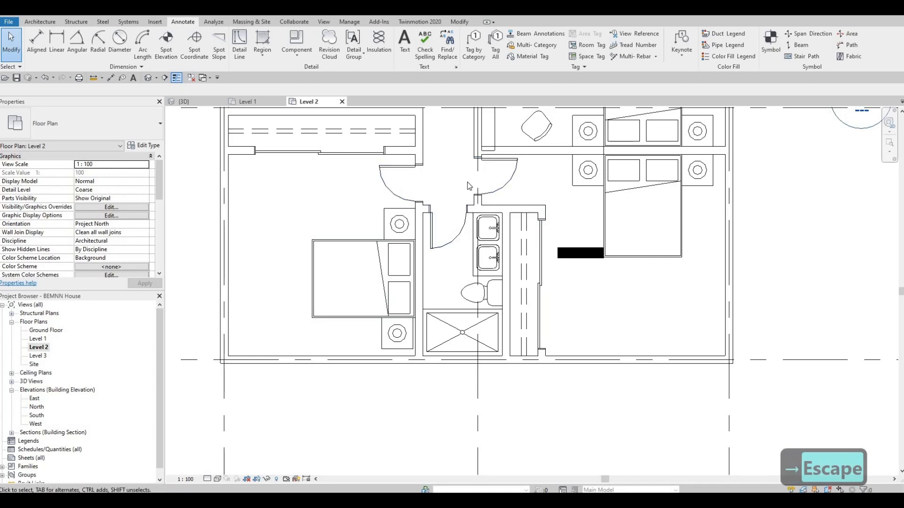
middle_click_drag(570, 294, 561, 382)
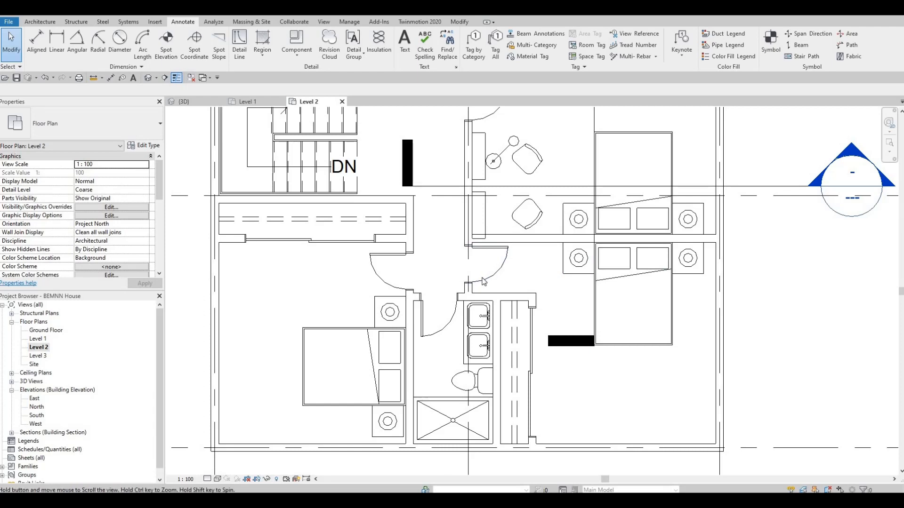
scroll(449, 363, "up", 3)
scroll(447, 290, "down", 2)
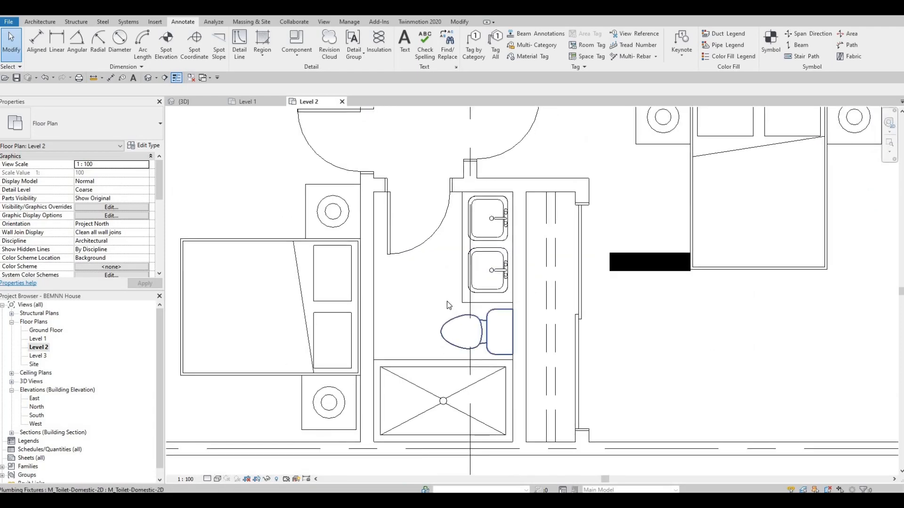
middle_click_drag(450, 306, 439, 443)
scroll(439, 443, "down", 3)
scroll(413, 244, "up", 5)
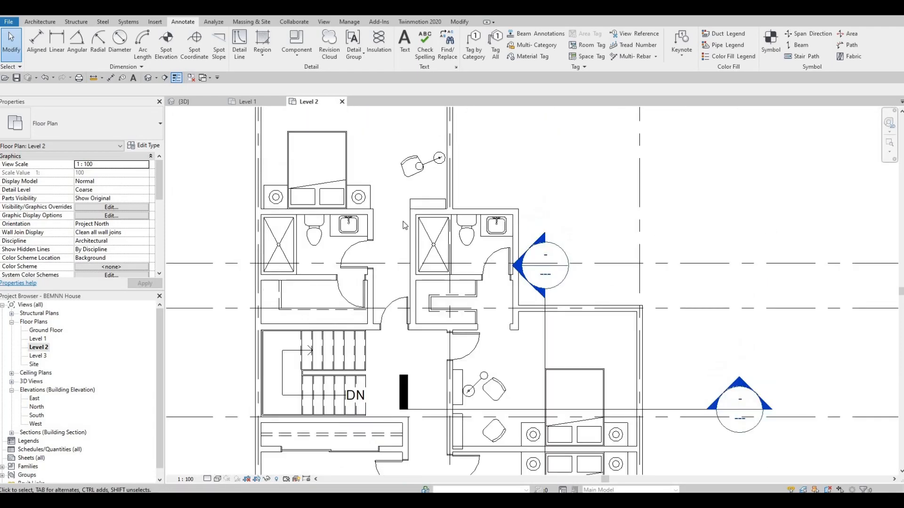
scroll(413, 243, "up", 1)
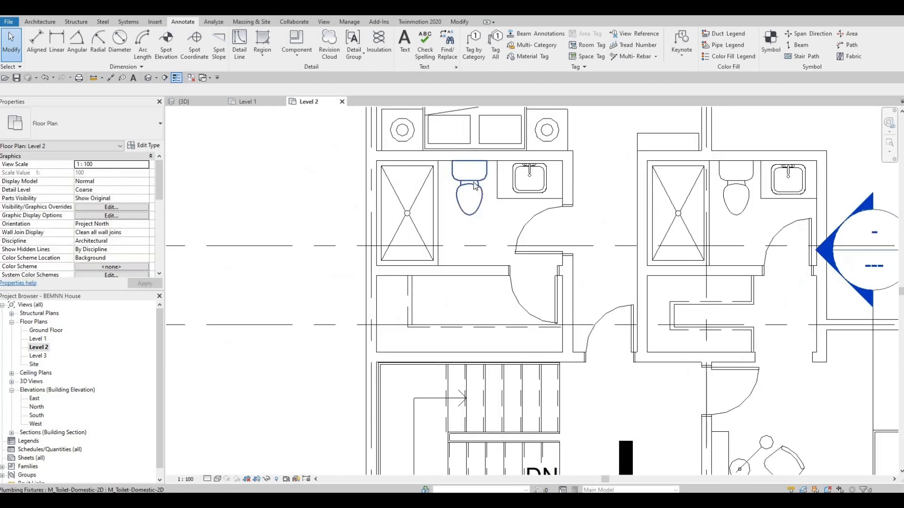
middle_click_drag(395, 263, 504, 237)
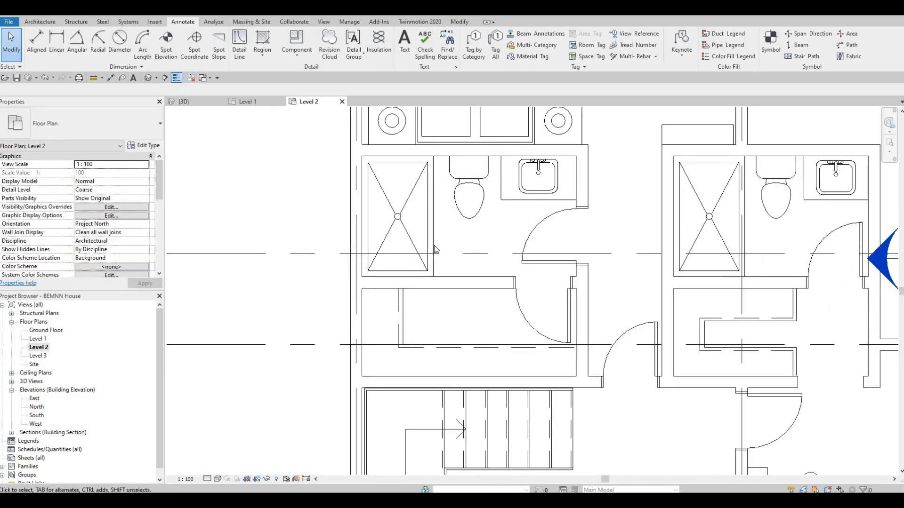
scroll(436, 250, "down", 1)
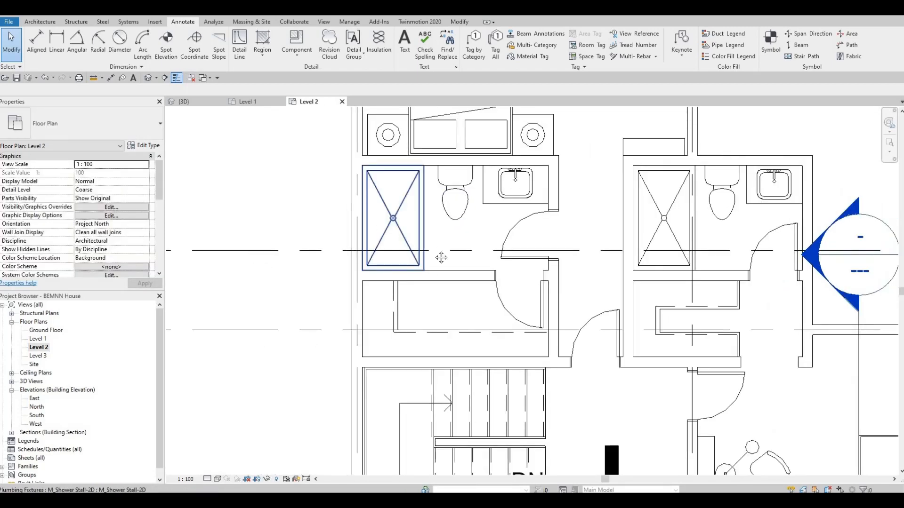
middle_click_drag(492, 245, 472, 233)
scroll(460, 254, "down", 2)
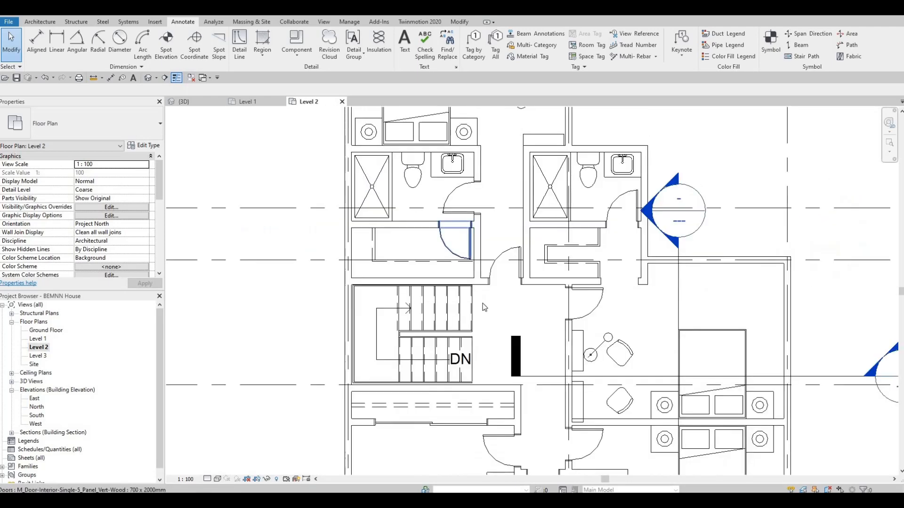
scroll(478, 259, "down", 2)
scroll(477, 259, "down", 2)
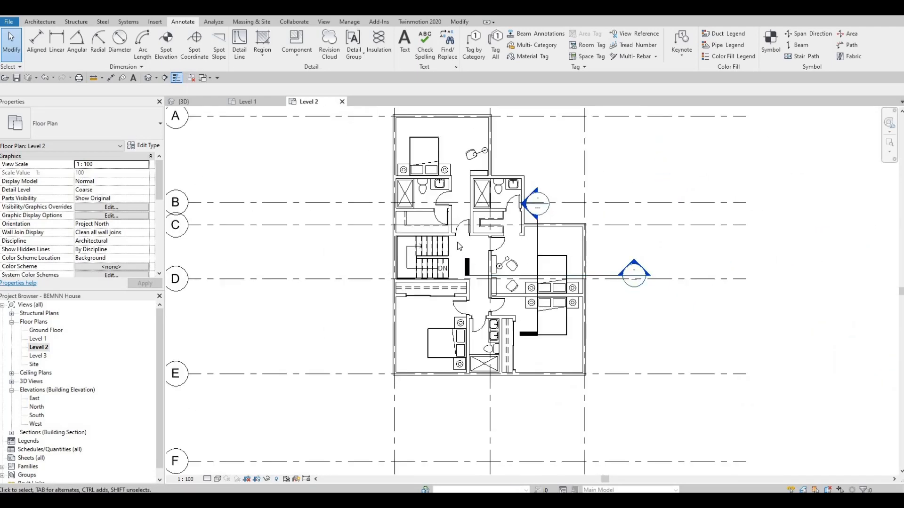
middle_click_drag(457, 229, 461, 281)
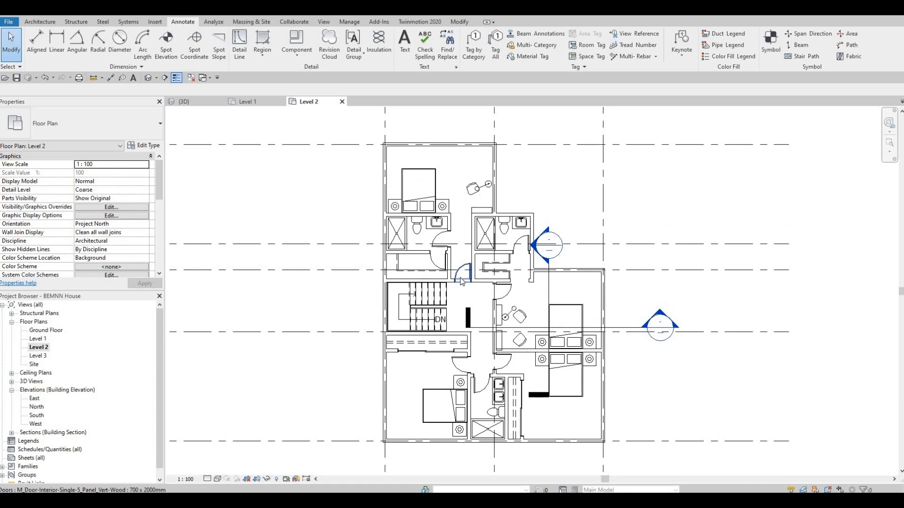